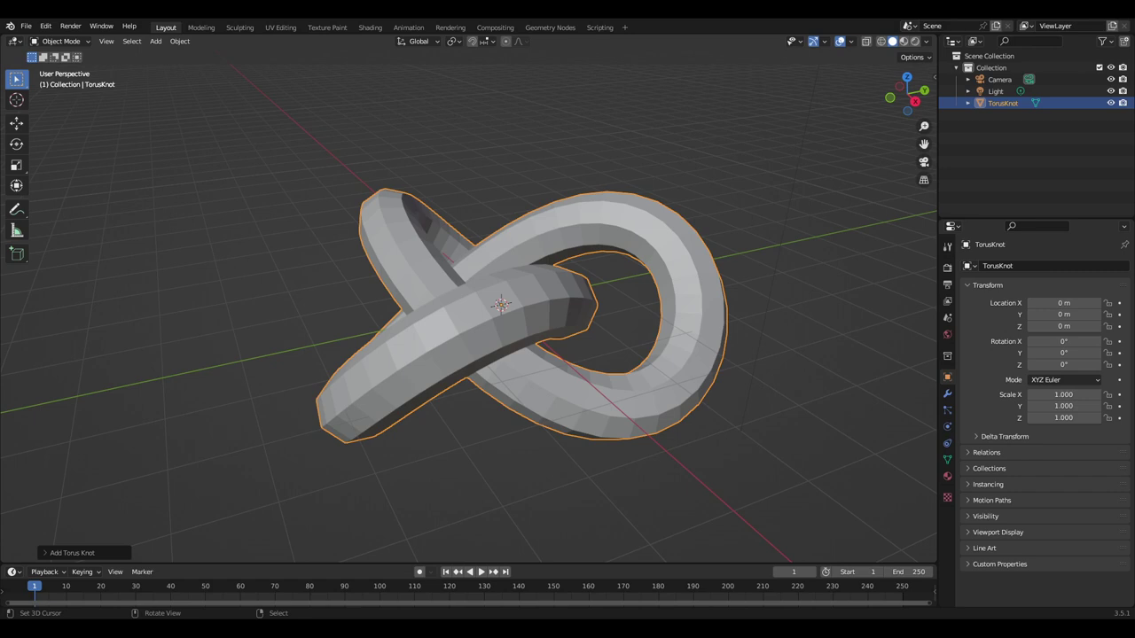
Orbit, pan and zoom around the torus knot to inspect it from several angles.
scroll(506, 310, down, 2)
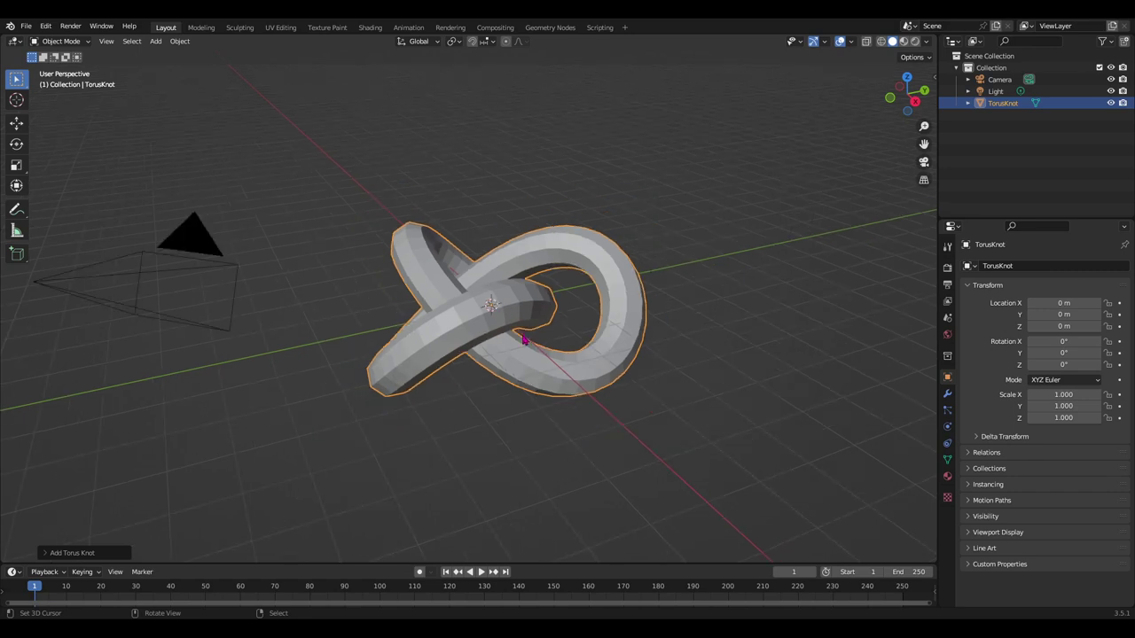
mouse_move(528, 341)
middle_down()
mouse_move(510, 363)
mouse_move(470, 355)
mouse_move(527, 379)
mouse_move(541, 401)
mouse_move(532, 398)
middle_up()
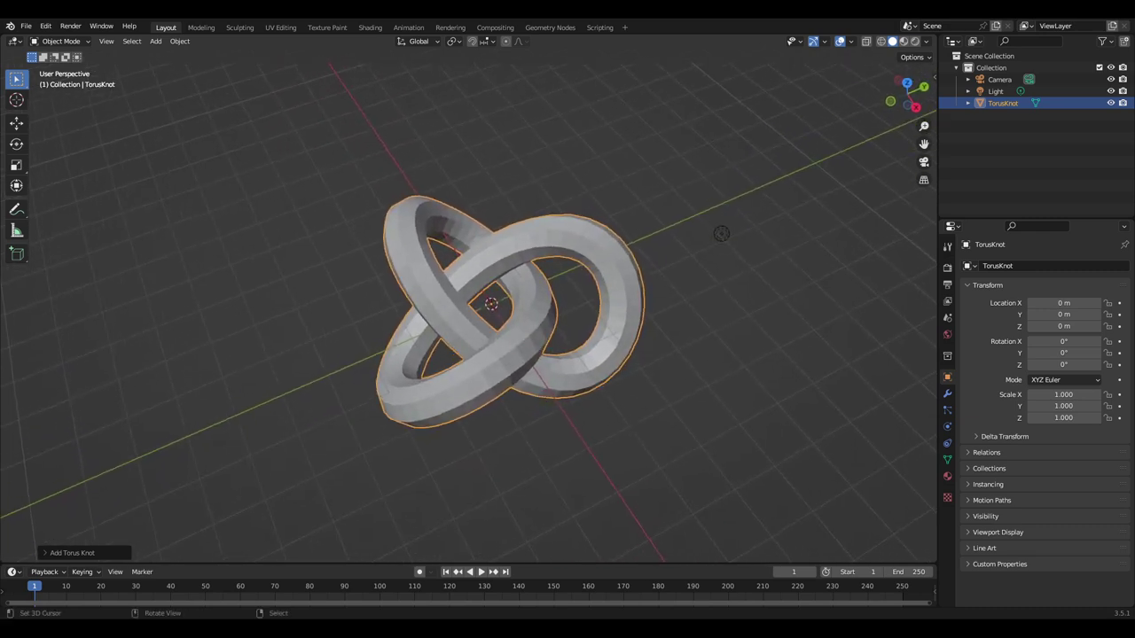
scroll(499, 392, up, 2)
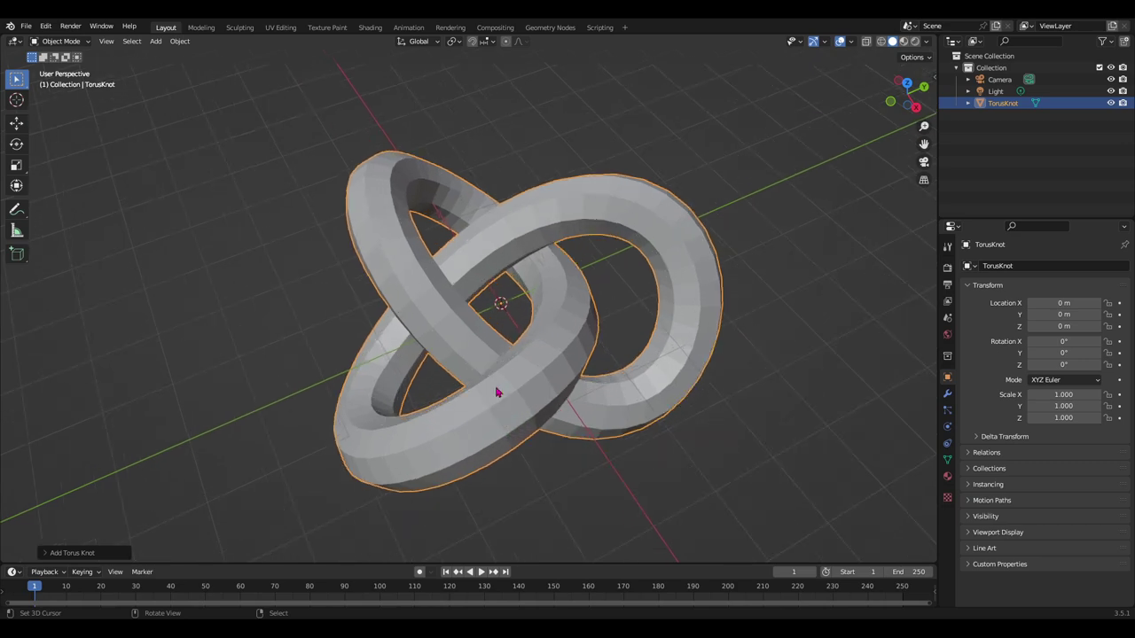
middle_drag(540, 414, 530, 419)
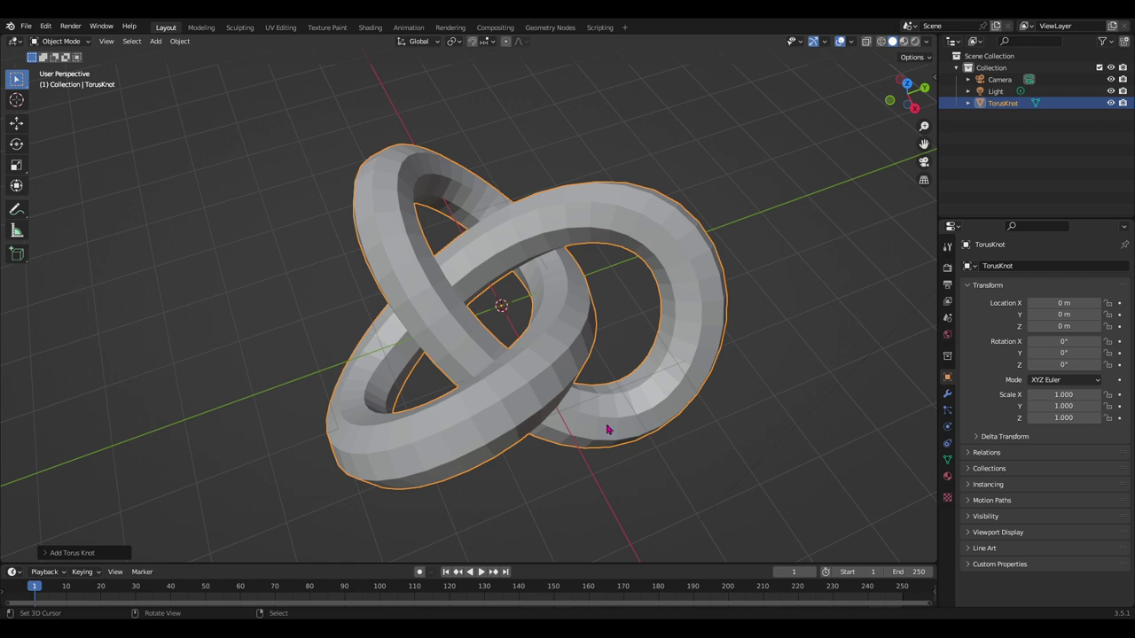
scroll(514, 255, down, 1)
scroll(581, 273, up, 1)
shift+middle_drag(622, 300, 674, 295)
mouse_move(620, 371)
middle_down()
mouse_move(532, 310)
mouse_move(398, 296)
mouse_move(520, 355)
mouse_move(650, 329)
mouse_move(562, 346)
mouse_move(527, 340)
middle_up()
scroll(562, 347, down, 2)
scroll(549, 346, up, 1)
scroll(549, 345, up, 1)
scroll(524, 344, up, 1)
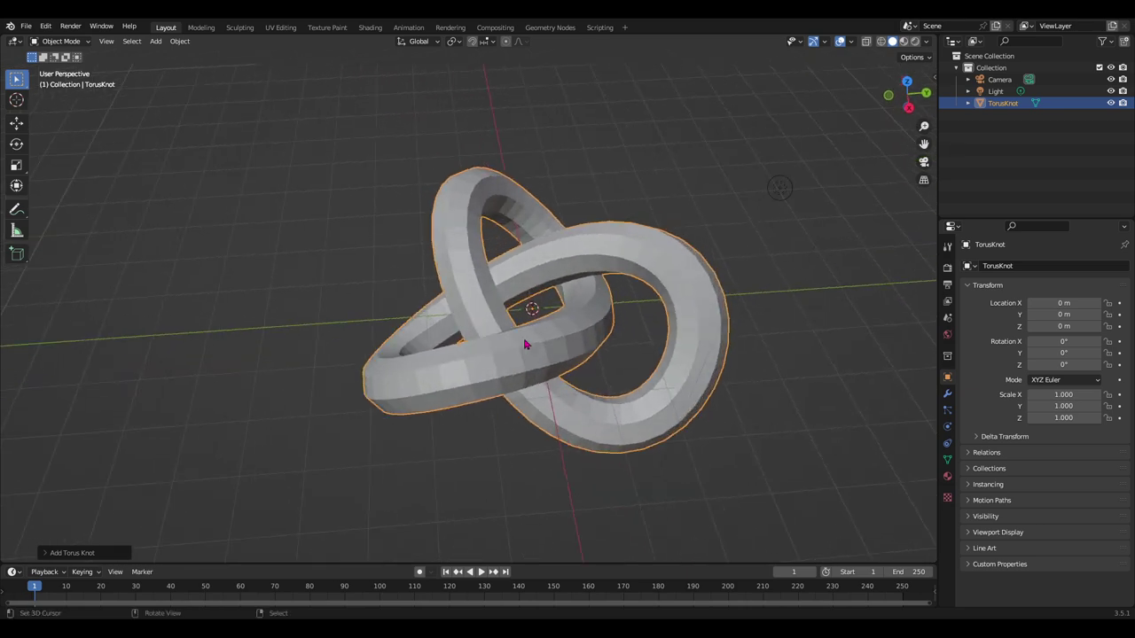
middle_drag(551, 378, 575, 378)
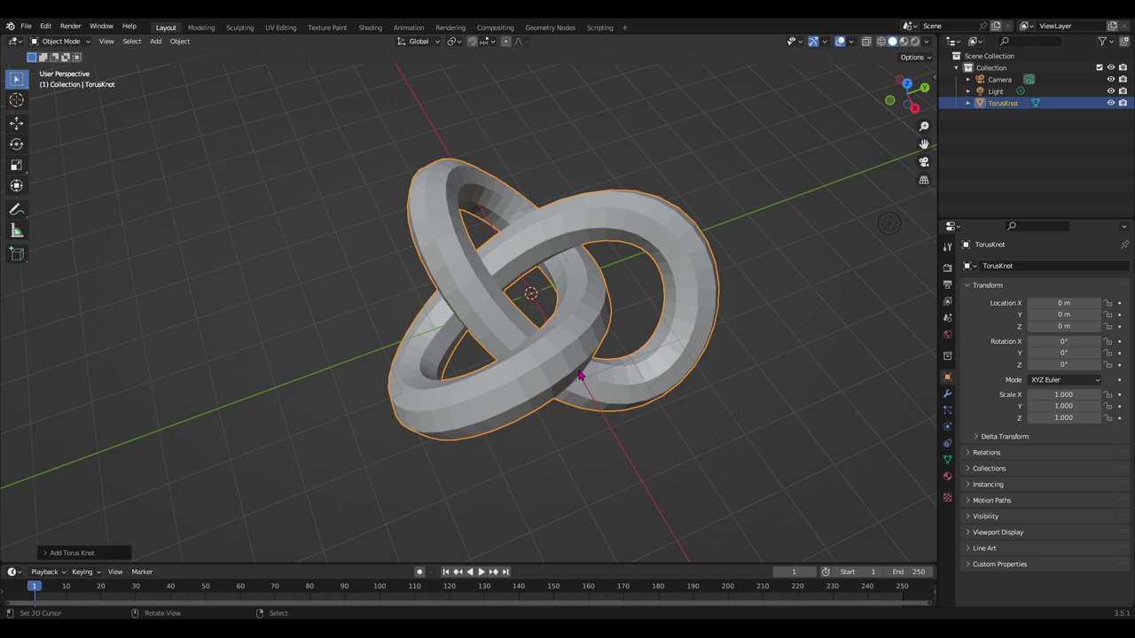
mouse_move(631, 401)
middle_down()
mouse_move(547, 353)
mouse_move(603, 413)
mouse_move(608, 399)
mouse_move(611, 458)
mouse_move(591, 407)
mouse_move(607, 385)
middle_up()
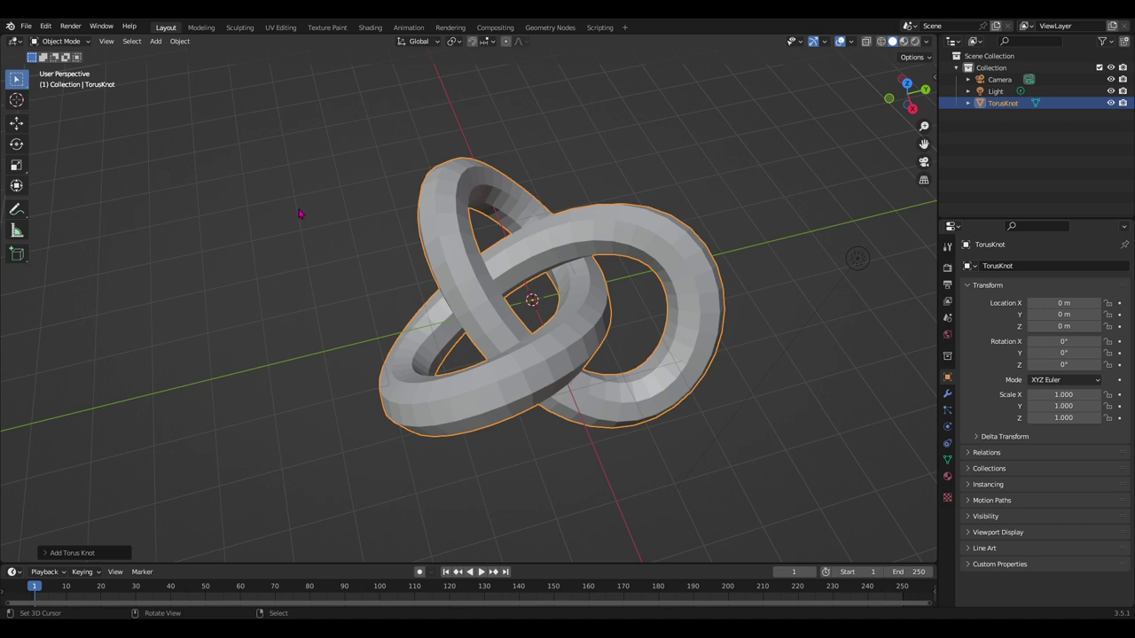
middle_drag(523, 337, 531, 350)
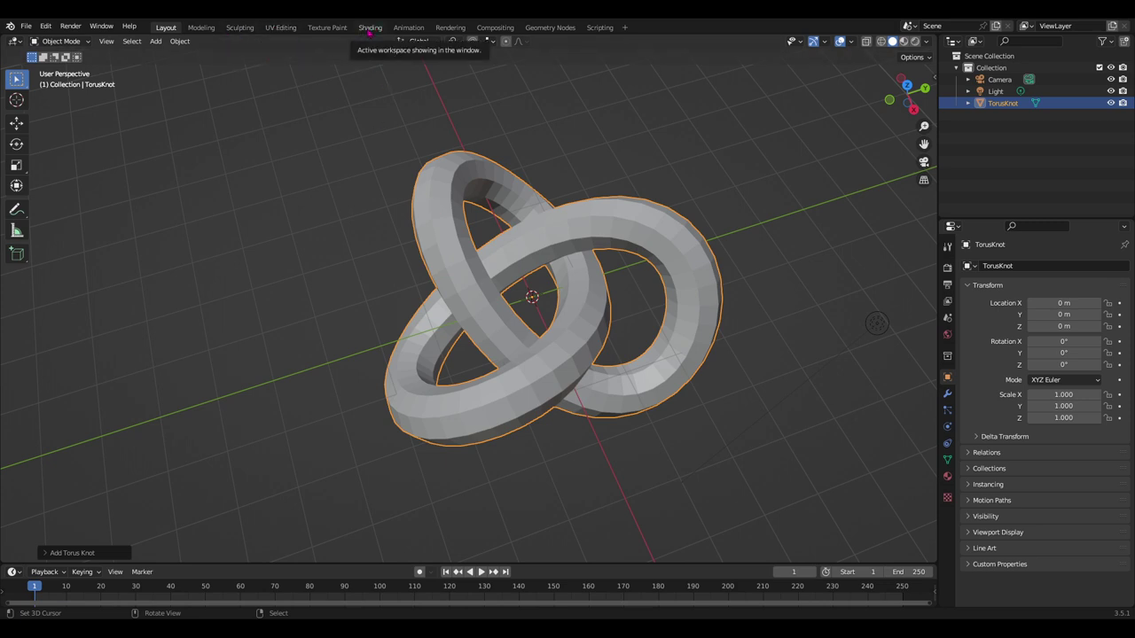
Switch to the UV Editing workspace and orbit for a clear view of the knot.
click(280, 28)
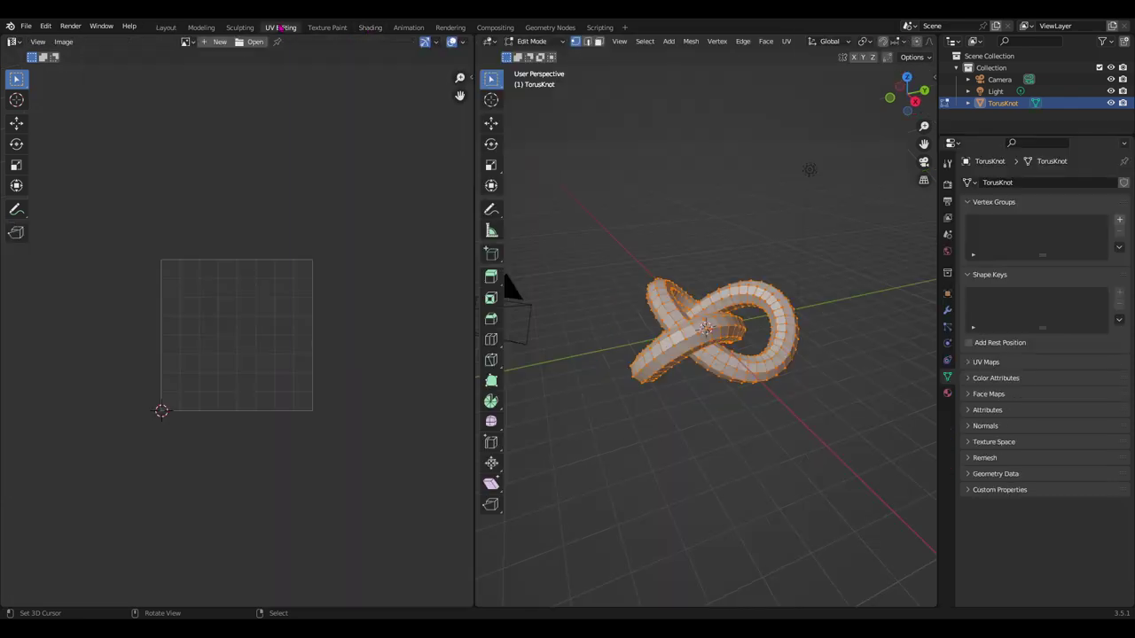
scroll(732, 368, up, 5)
mouse_move(732, 369)
middle_down()
mouse_move(734, 422)
mouse_move(753, 415)
middle_up()
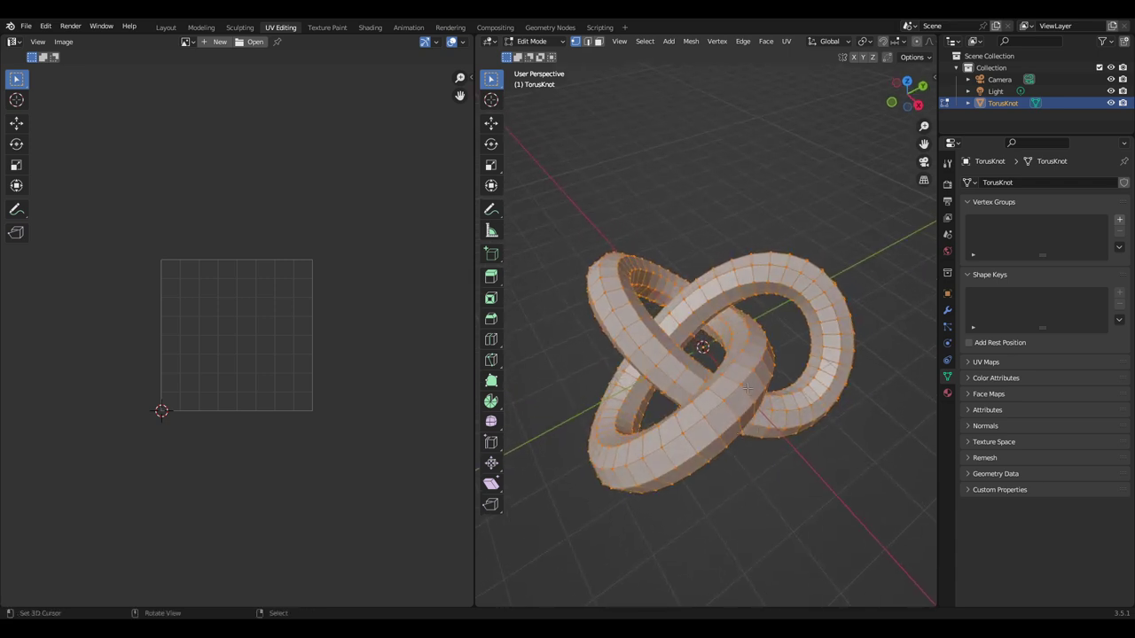
mouse_move(747, 387)
middle_down()
mouse_move(697, 411)
mouse_move(721, 419)
middle_up()
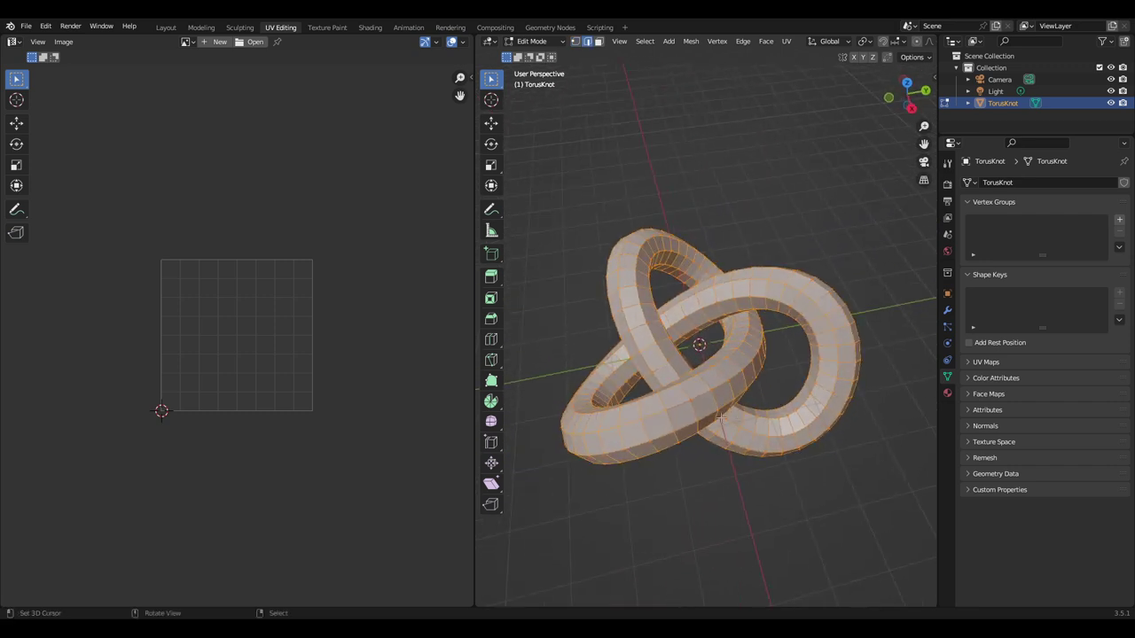
Deselect everything, then select two edge loops running along the knot's tube.
key(alt+a)
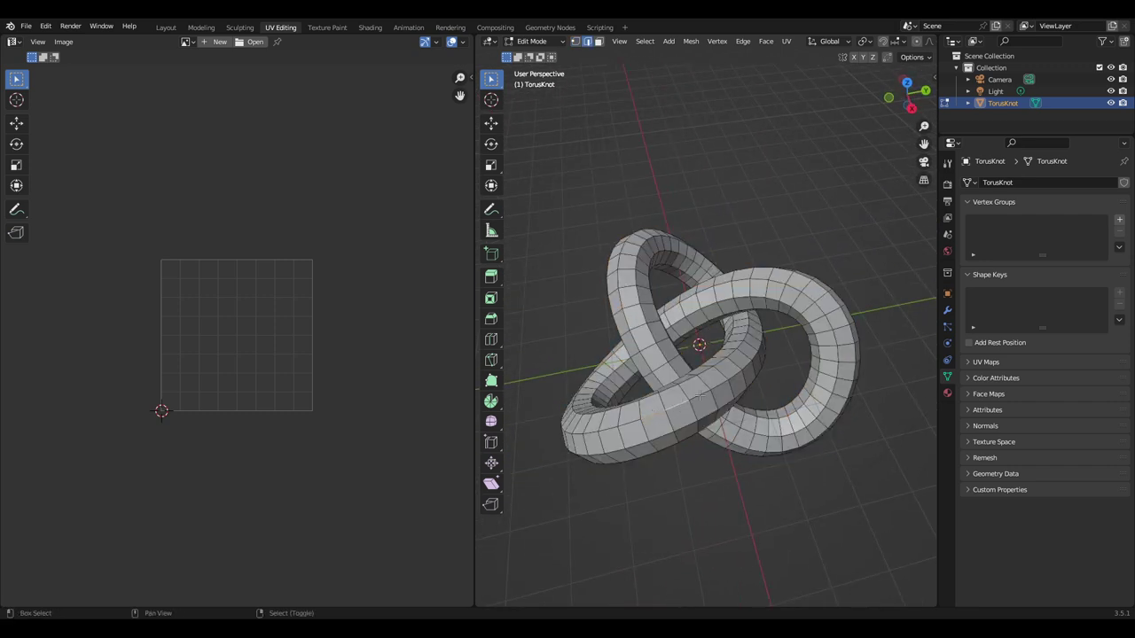
alt+click(716, 389)
alt+click(619, 298)
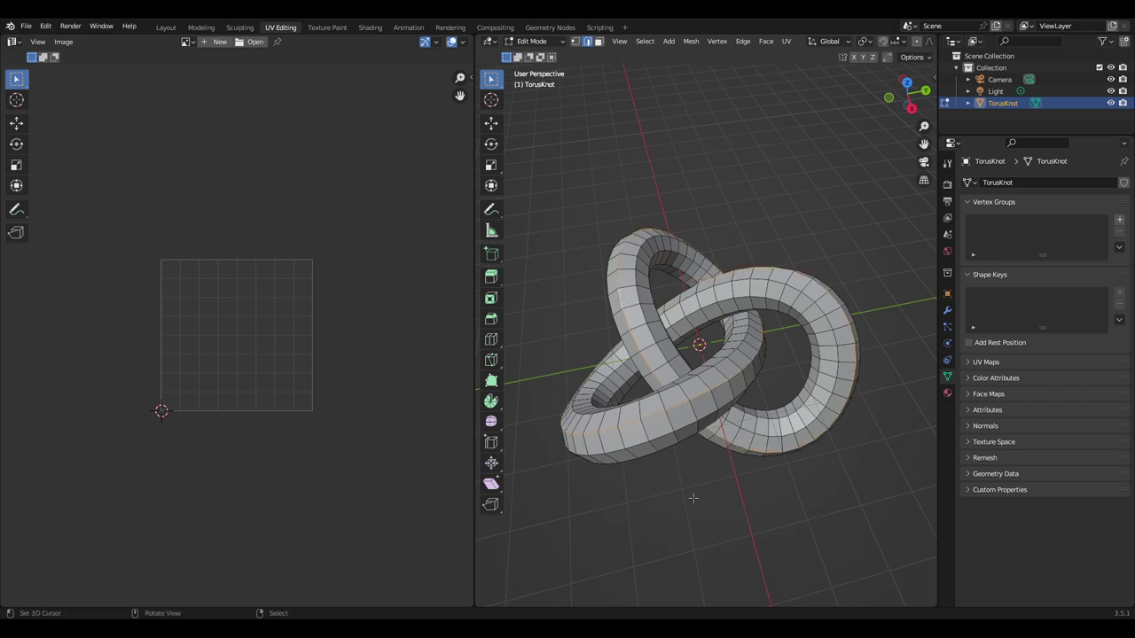
Mark the two selected edge loops as seams with Mark Seam.
key(F3)
text(mar)
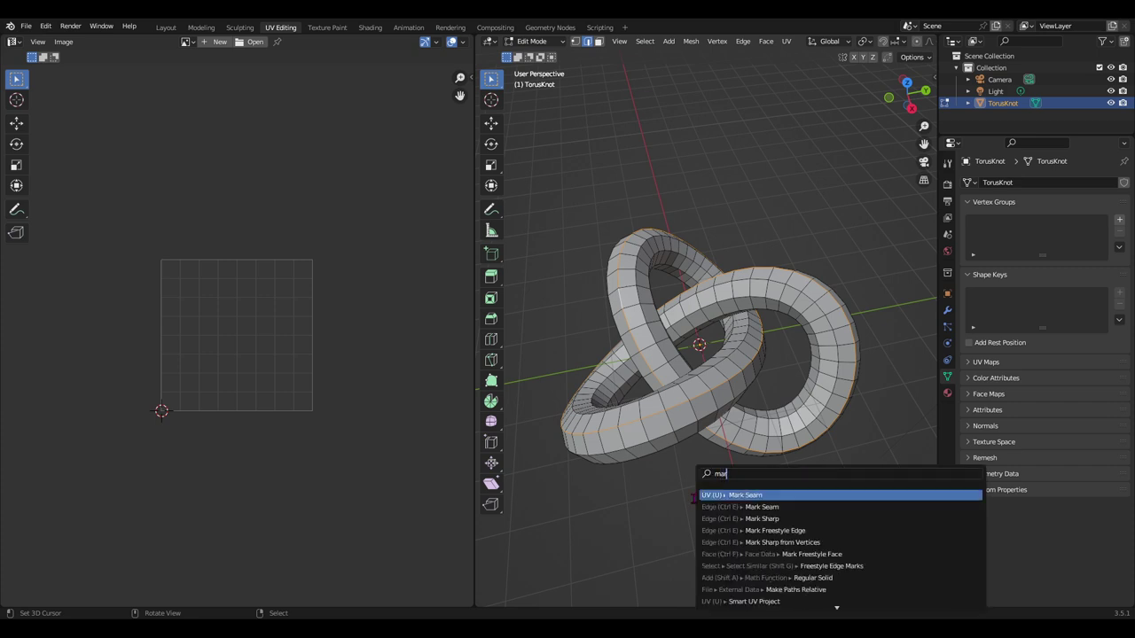
text(k se)
key(Return)
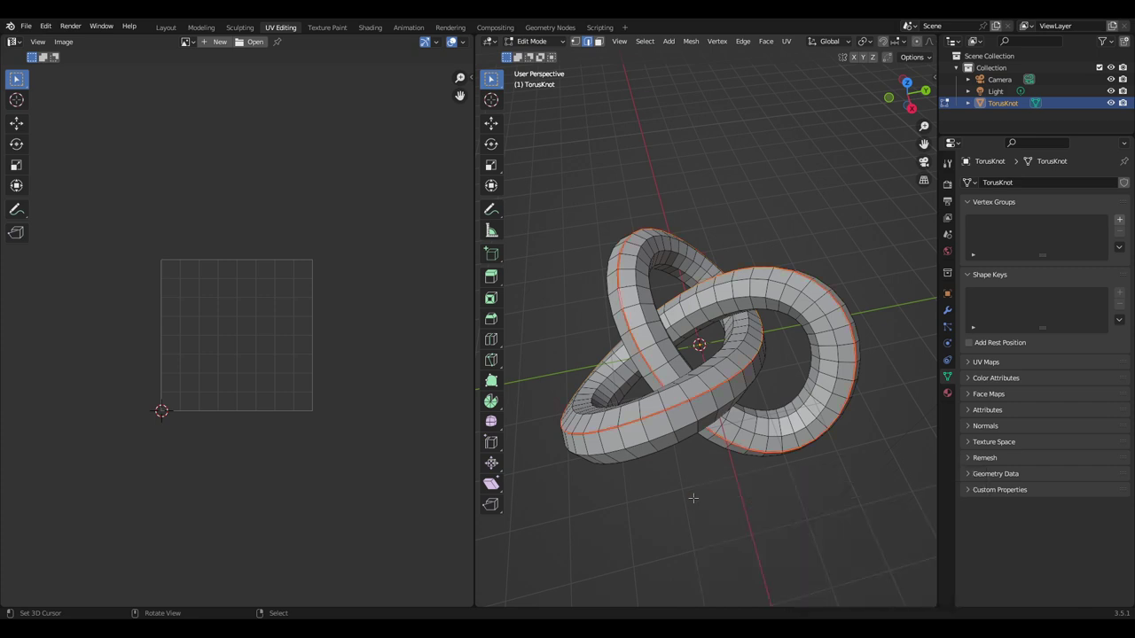
key(Tab)
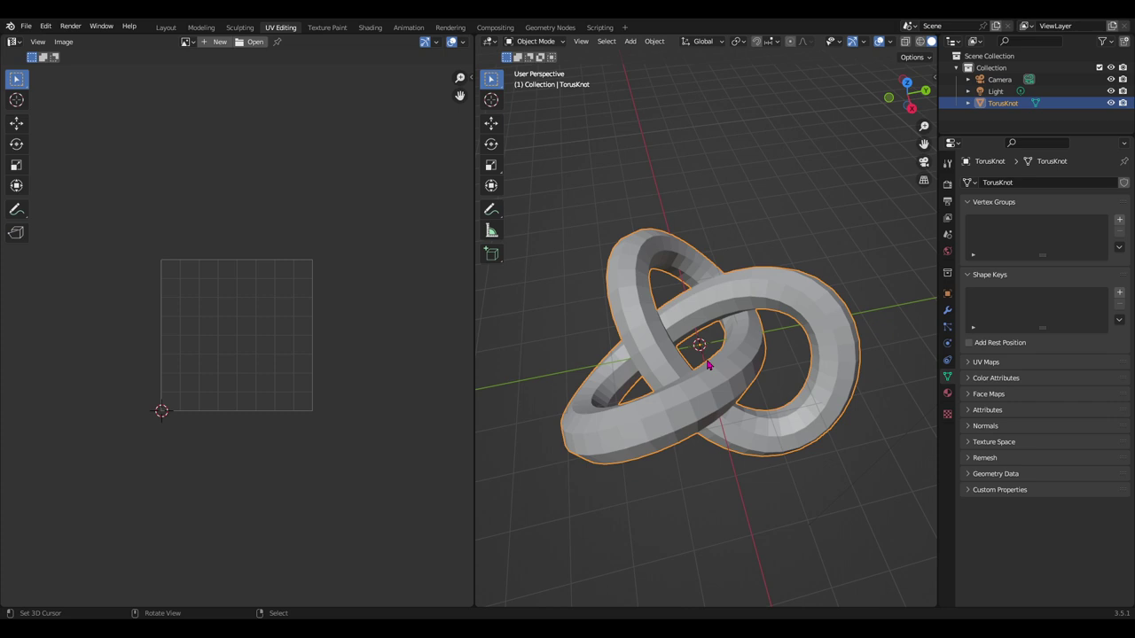
key(Tab)
Select the whole mesh, unwrap it, then zoom the UV editor and deselect all.
key(a)
key(s)
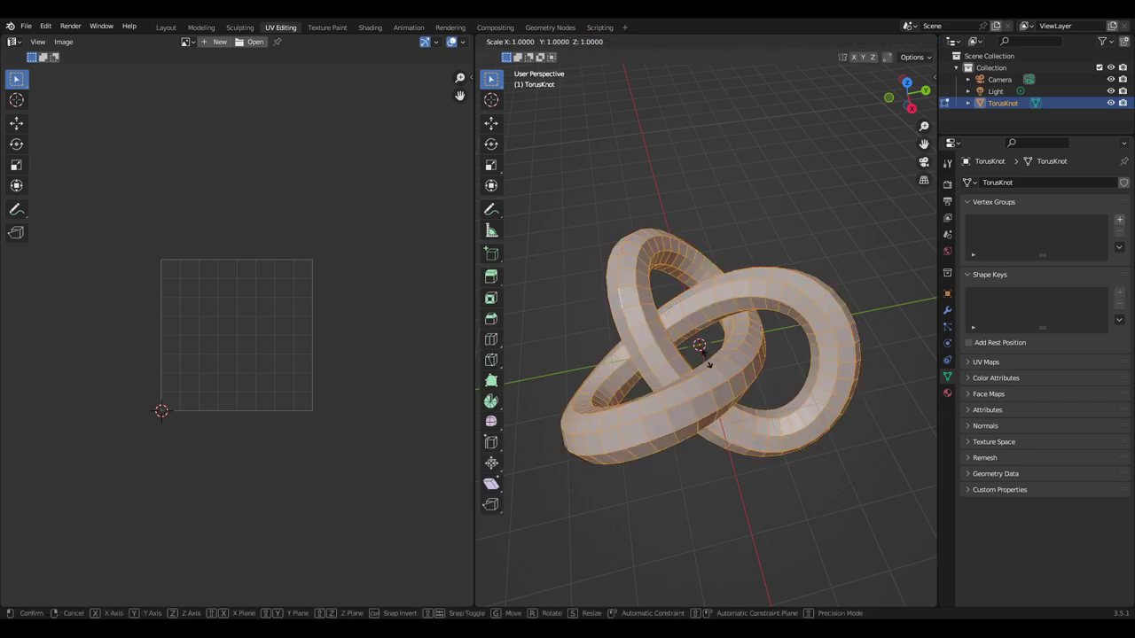
key(Escape)
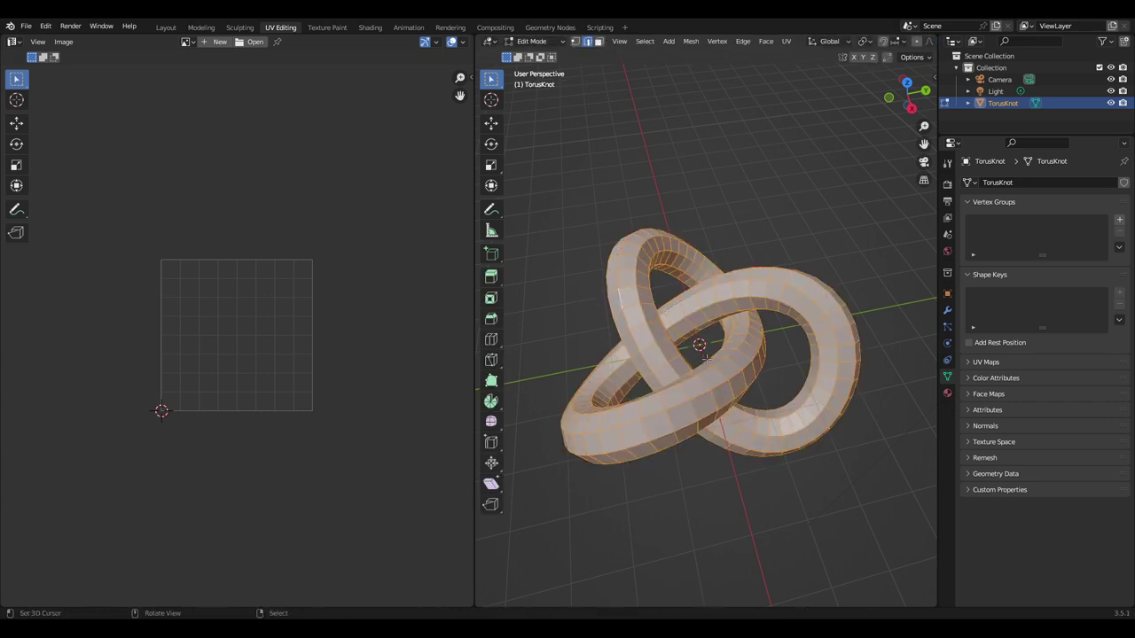
key(F3)
text(unwr)
key(Return)
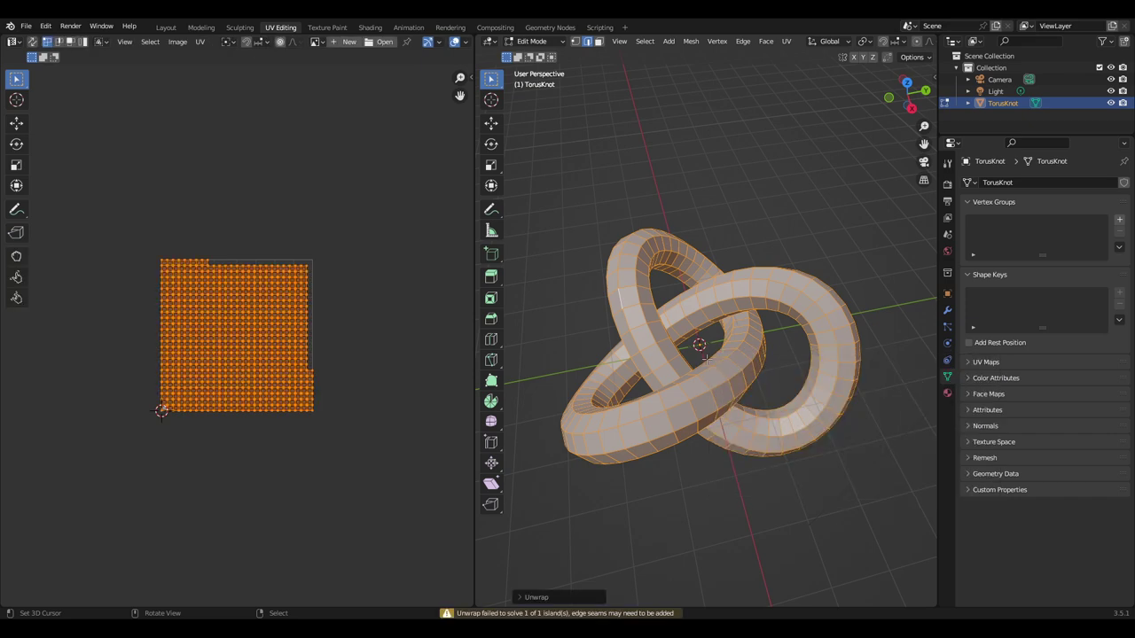
scroll(277, 354, up, 2)
scroll(278, 354, up, 2)
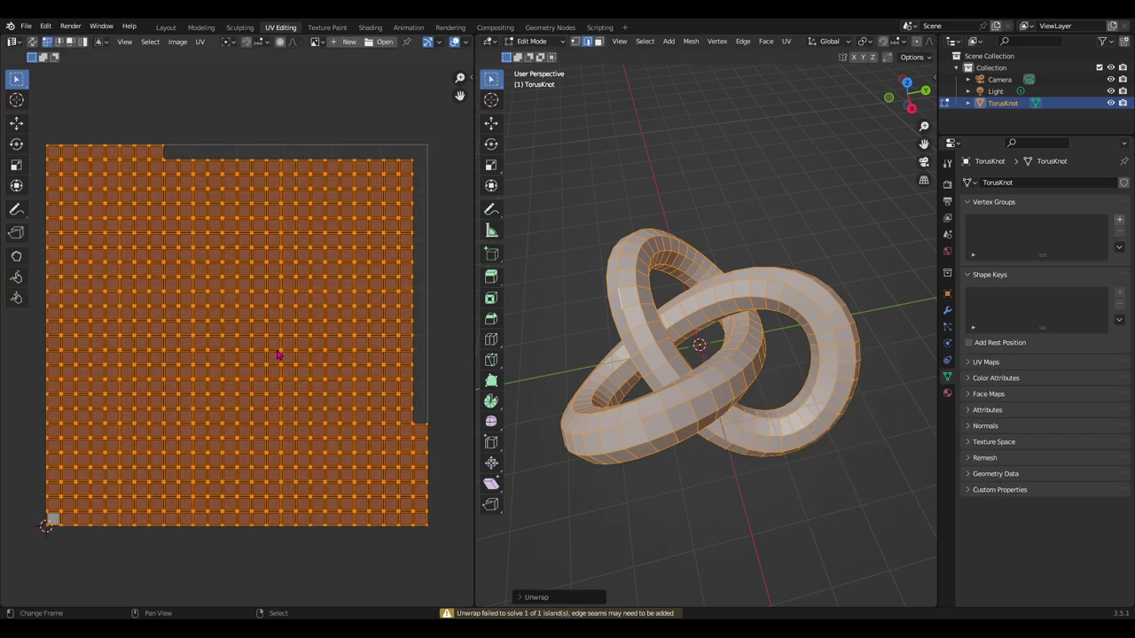
key(alt+a)
key(a)
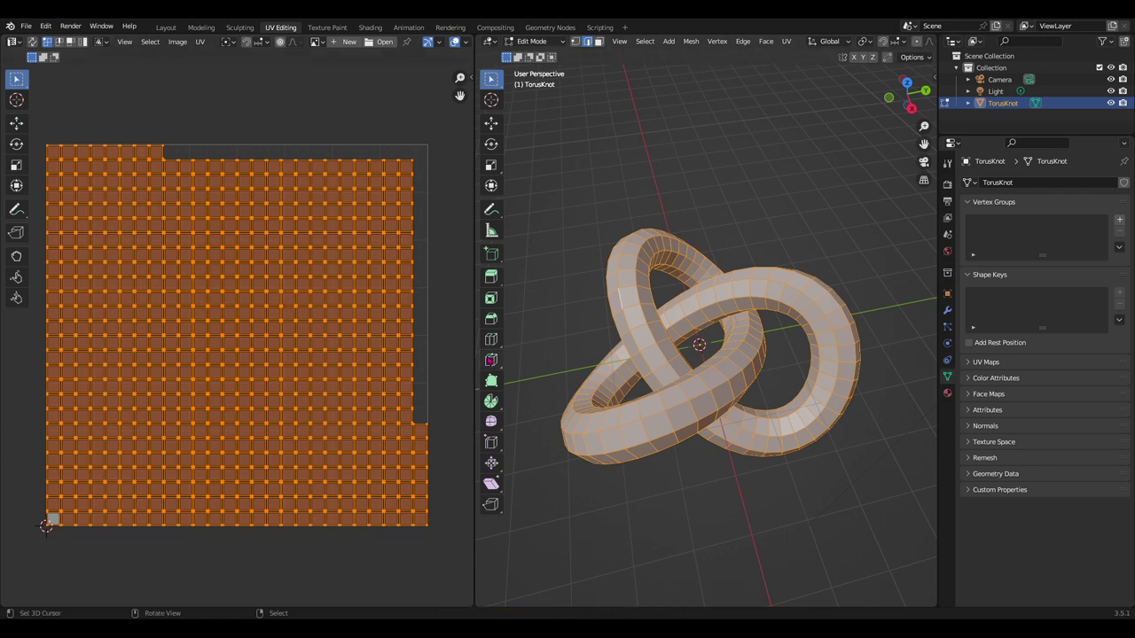
key(alt+a)
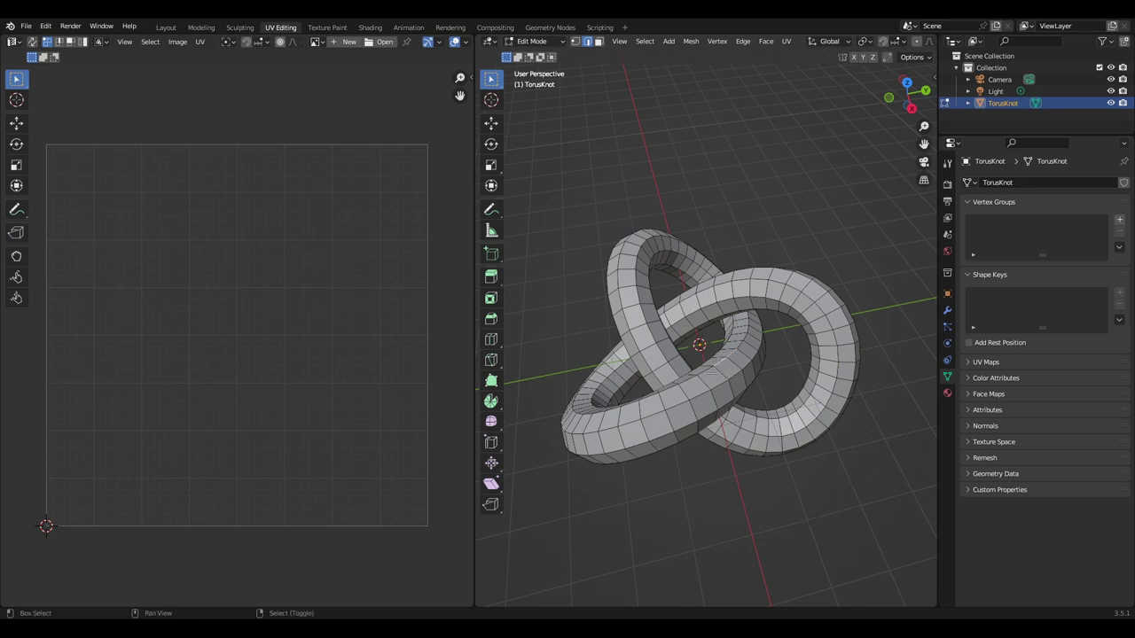
Select another edge loop along the tube and mark it as a seam.
alt+shift+click(709, 372)
key(F3)
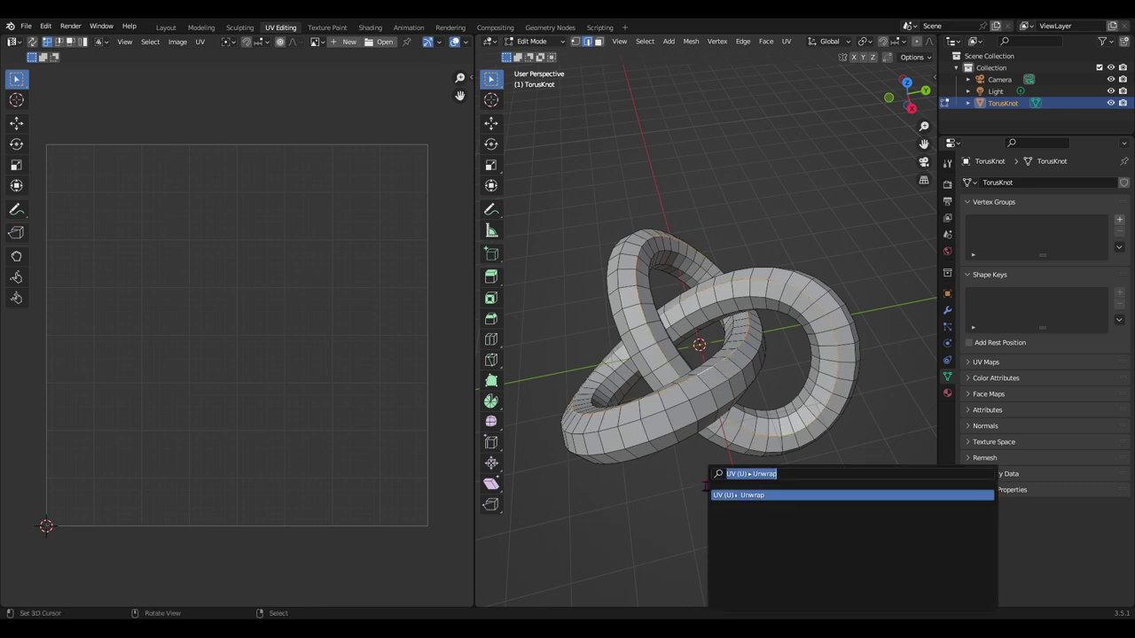
text(mark seam)
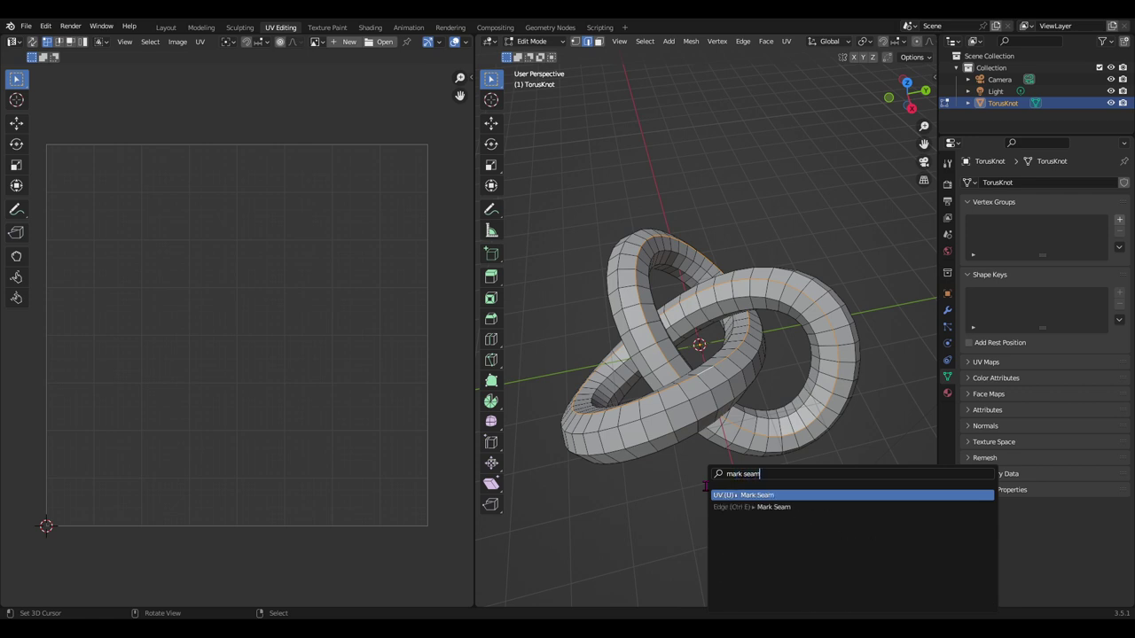
key(Return)
Select the whole mesh, unwrap it into one curved island, then deselect all.
key(a)
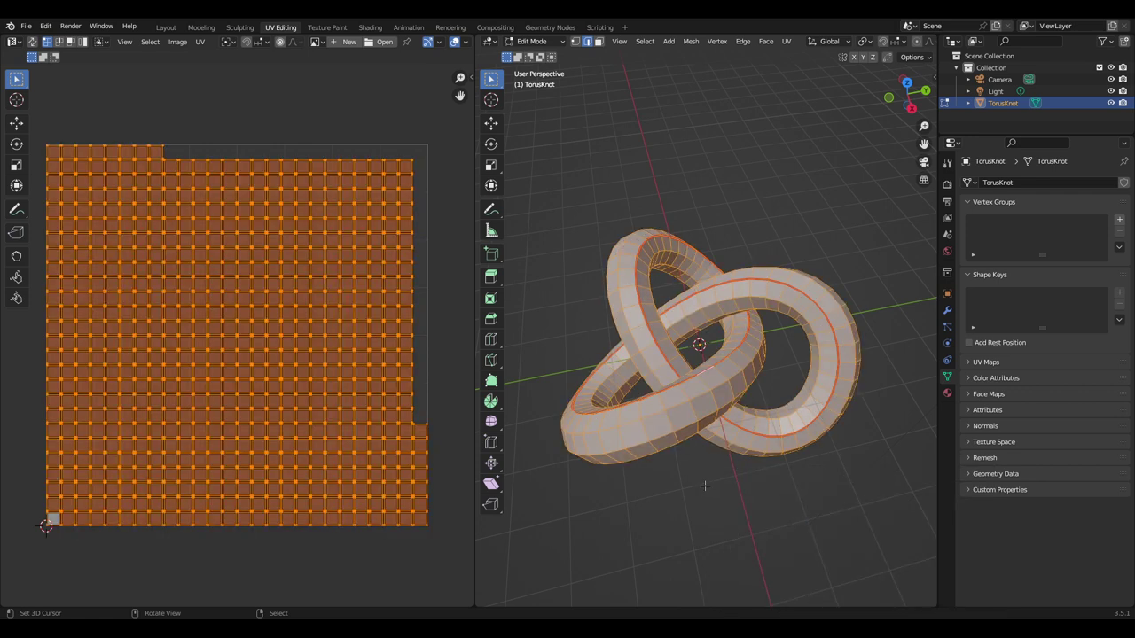
key(F3)
text(unw)
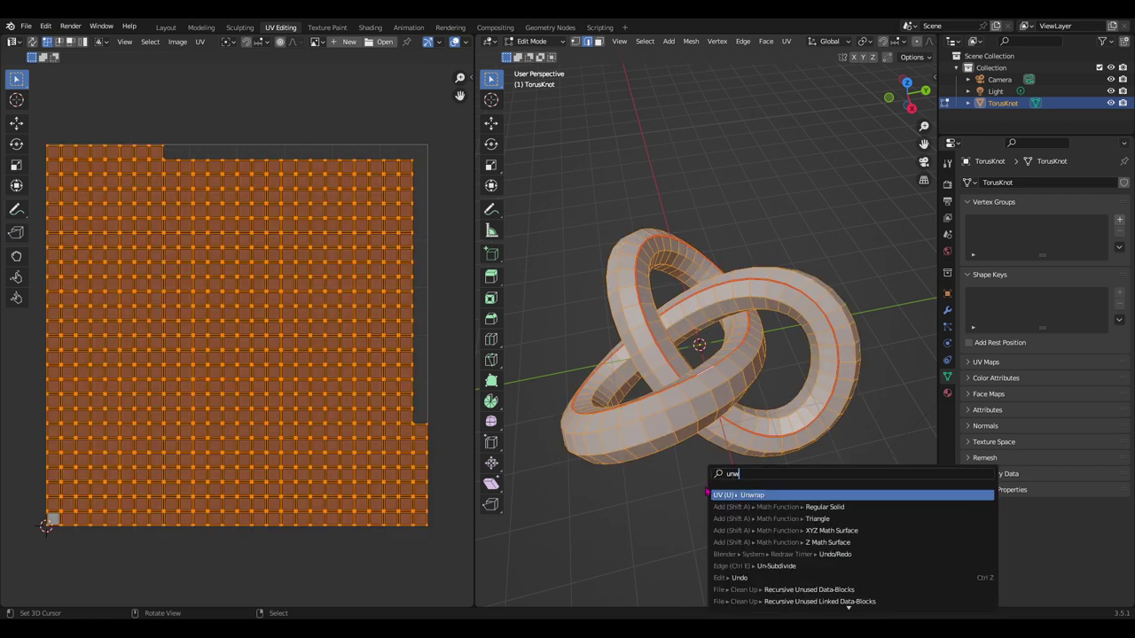
key(Return)
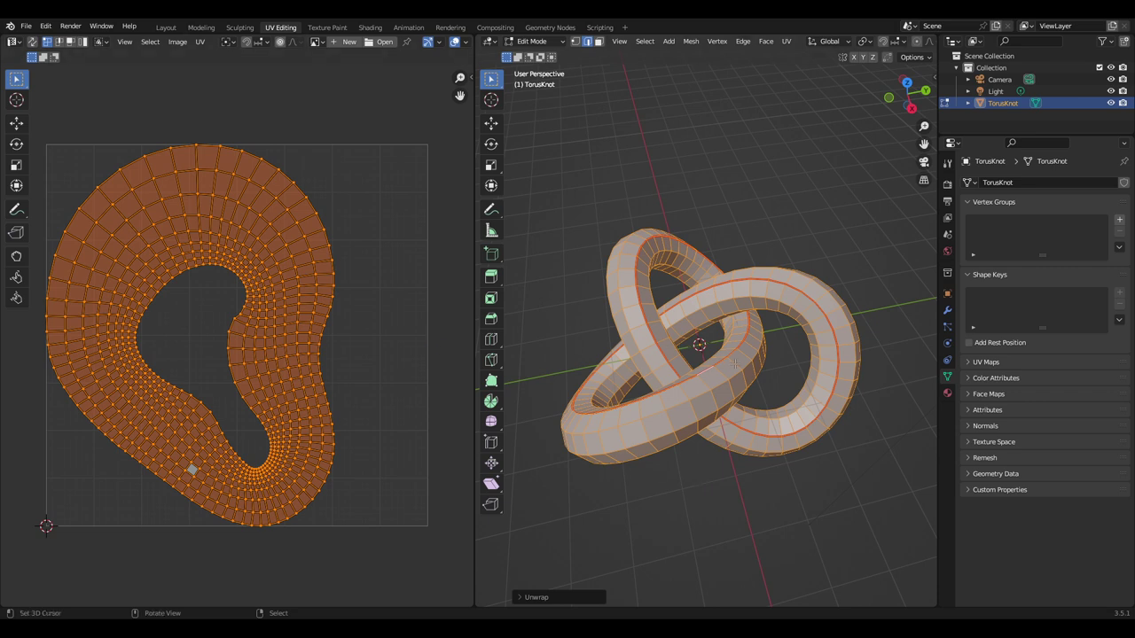
key(alt+a)
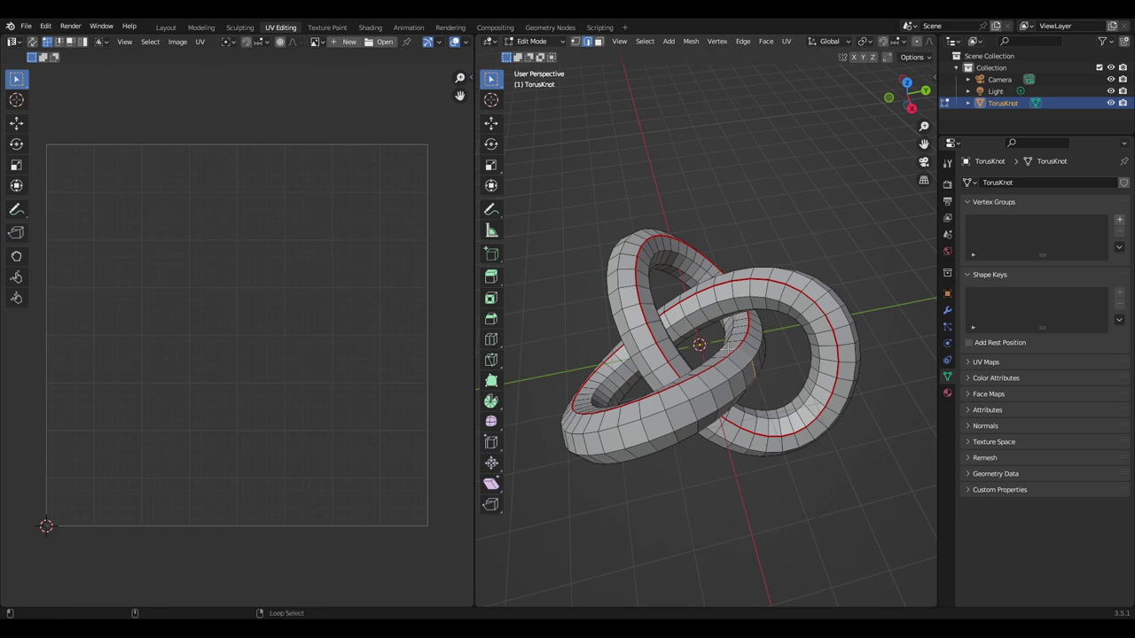
Mark three more selected edge loops around the knot as seams.
key(F3)
text(mark)
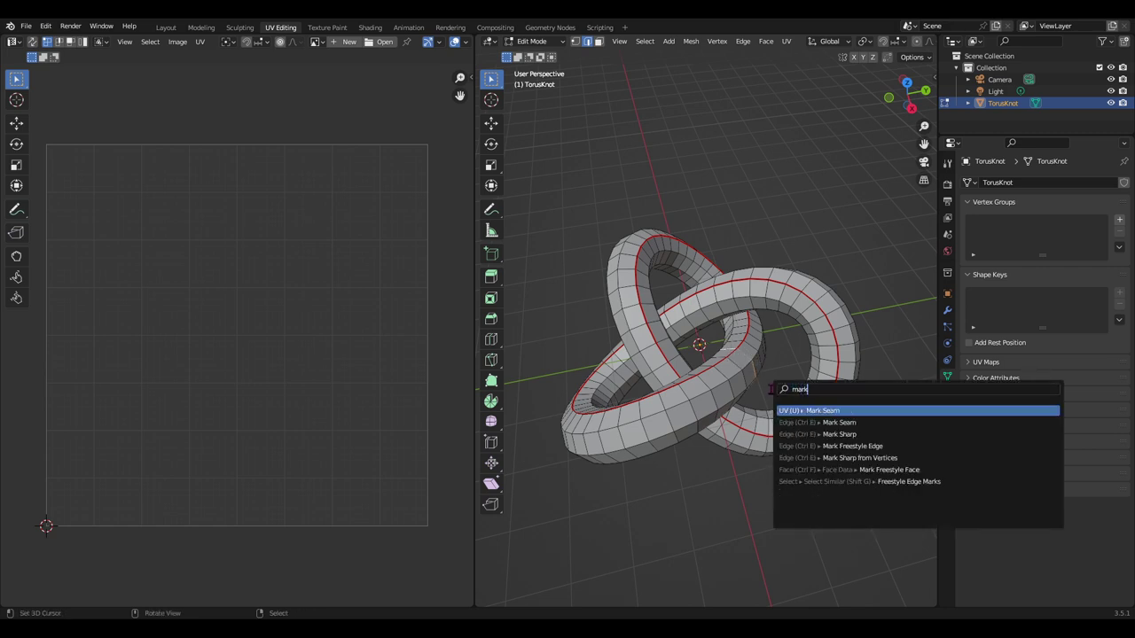
key(Return)
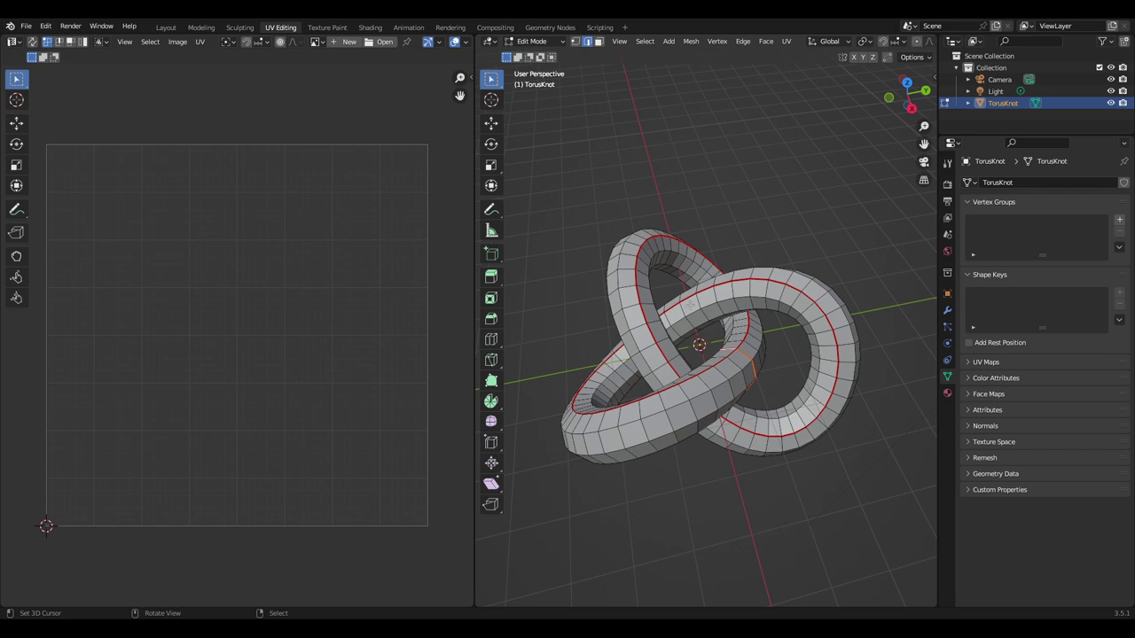
click(684, 310)
key(F3)
text(mark)
key(Return)
middle_drag(720, 406, 700, 402)
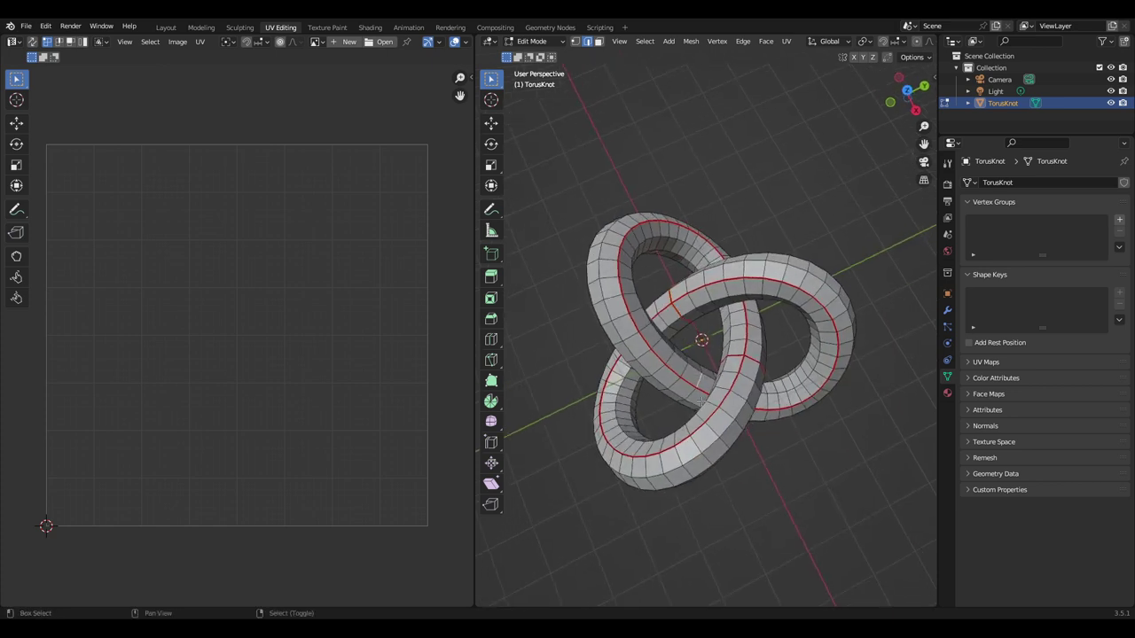
key(F3)
text(mark)
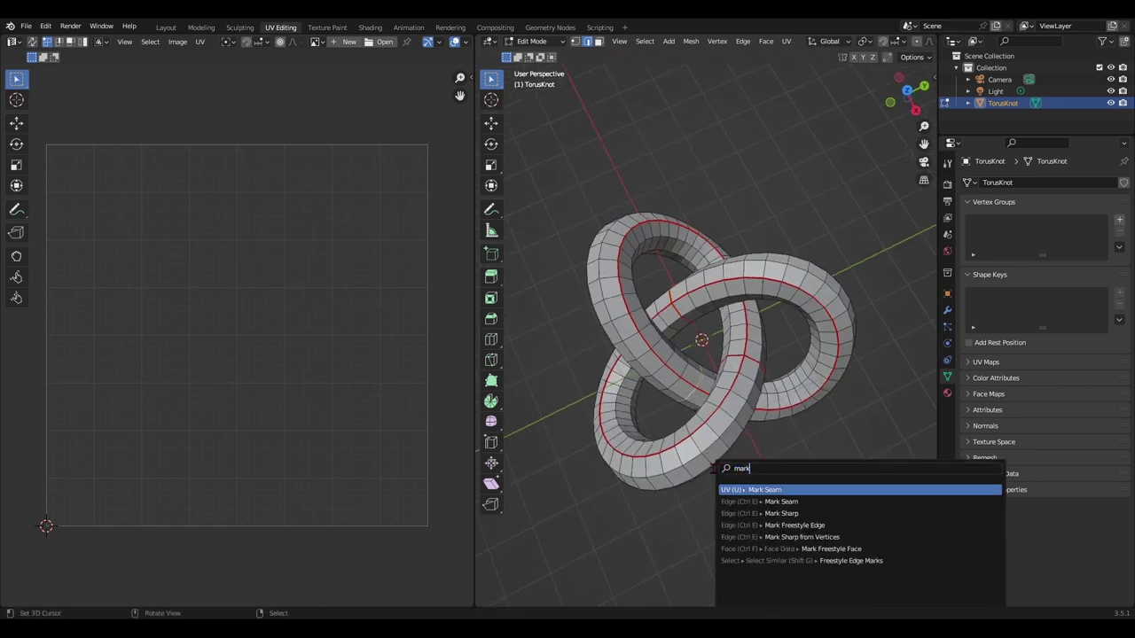
key(Return)
Select the entire knot and unwrap it into three straight UV strips.
key(a)
key(F3)
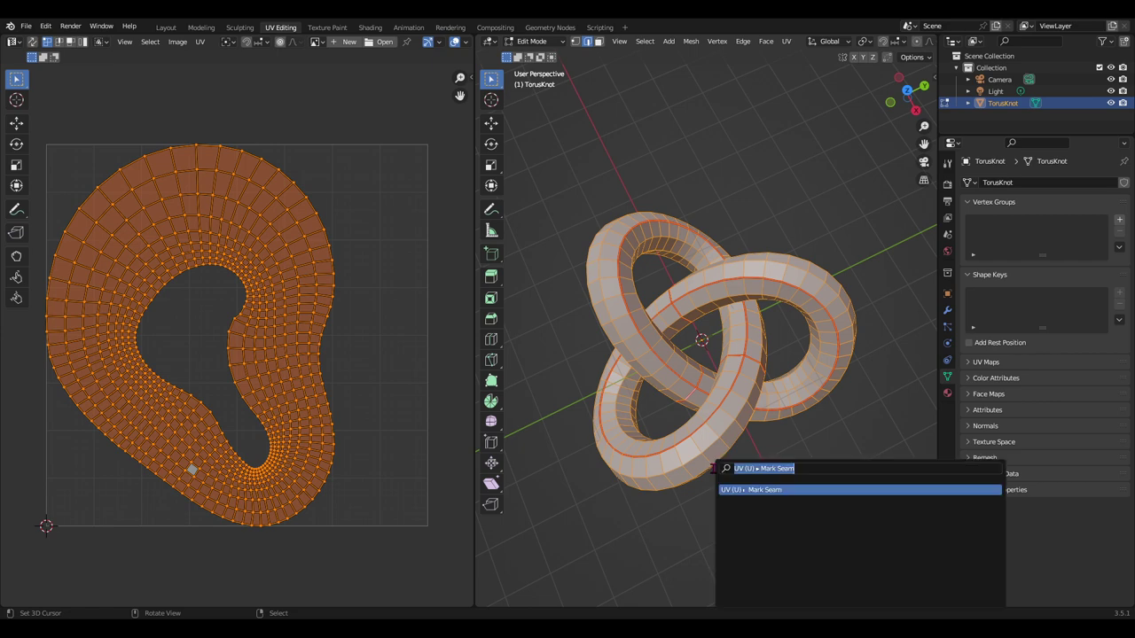
text(unw)
key(Return)
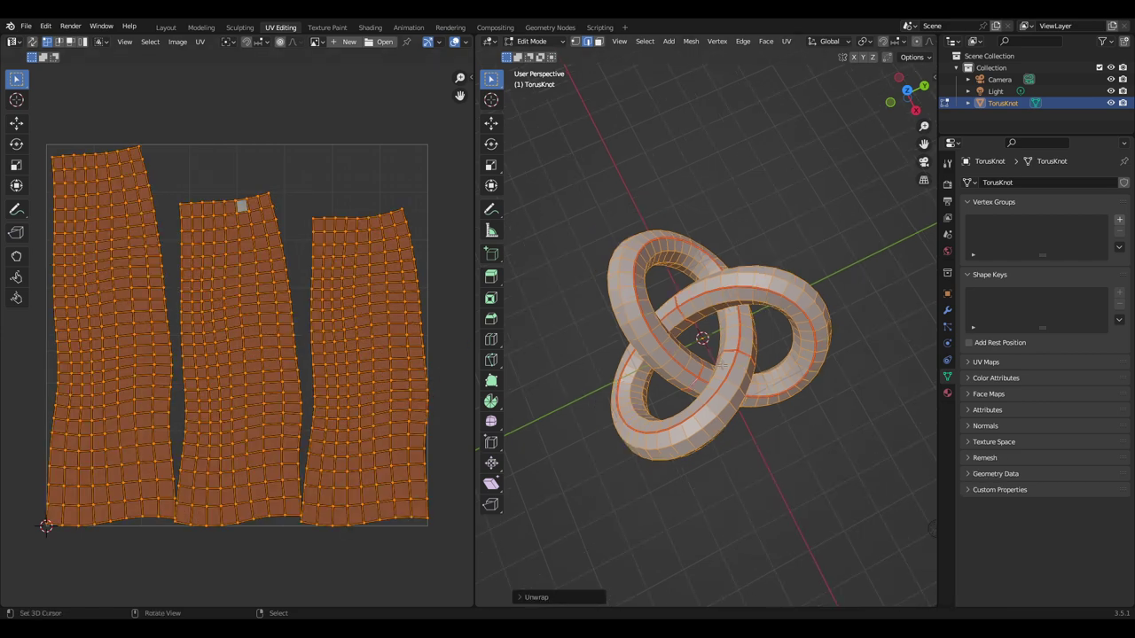
scroll(351, 376, down, 2)
scroll(352, 377, up, 1)
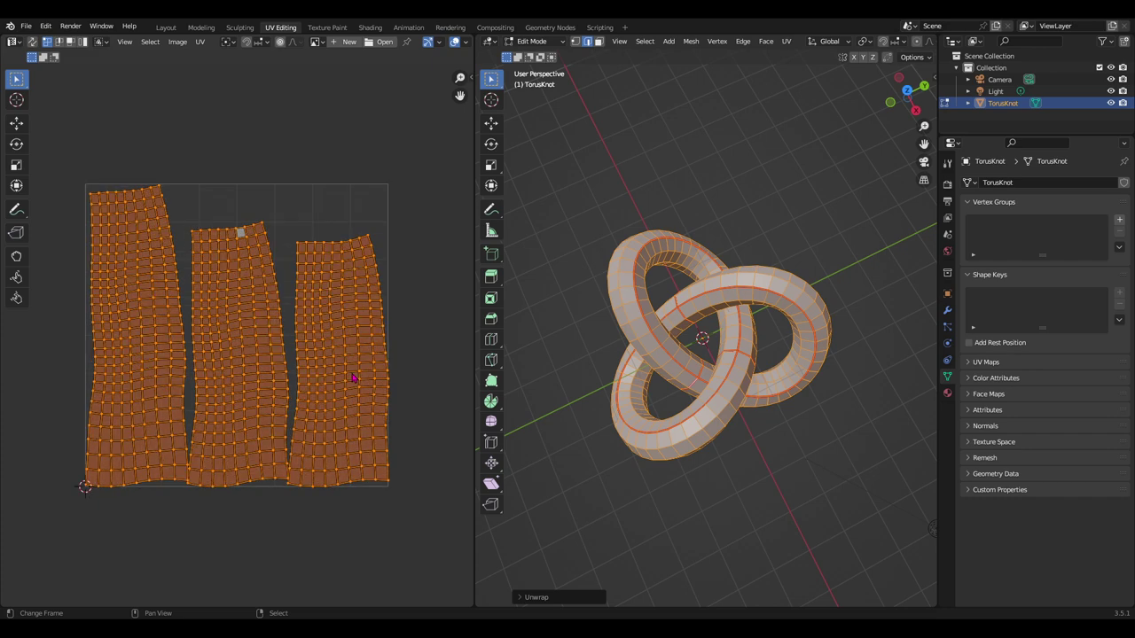
middle_drag(352, 379, 385, 385)
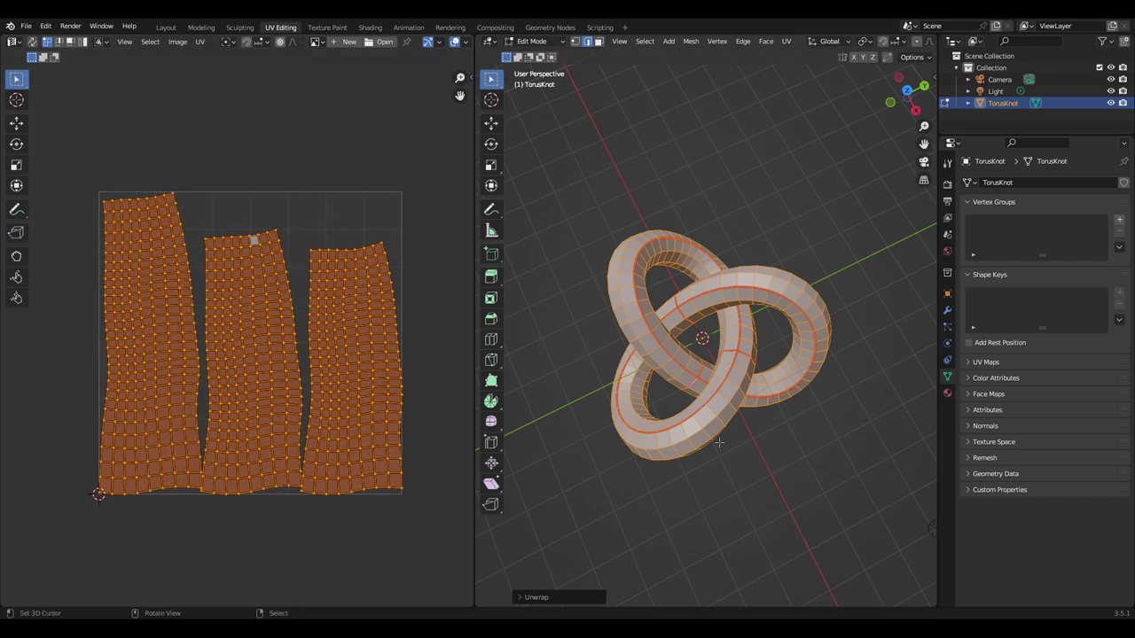
mouse_move(719, 442)
middle_down()
mouse_move(633, 348)
mouse_move(703, 450)
middle_up()
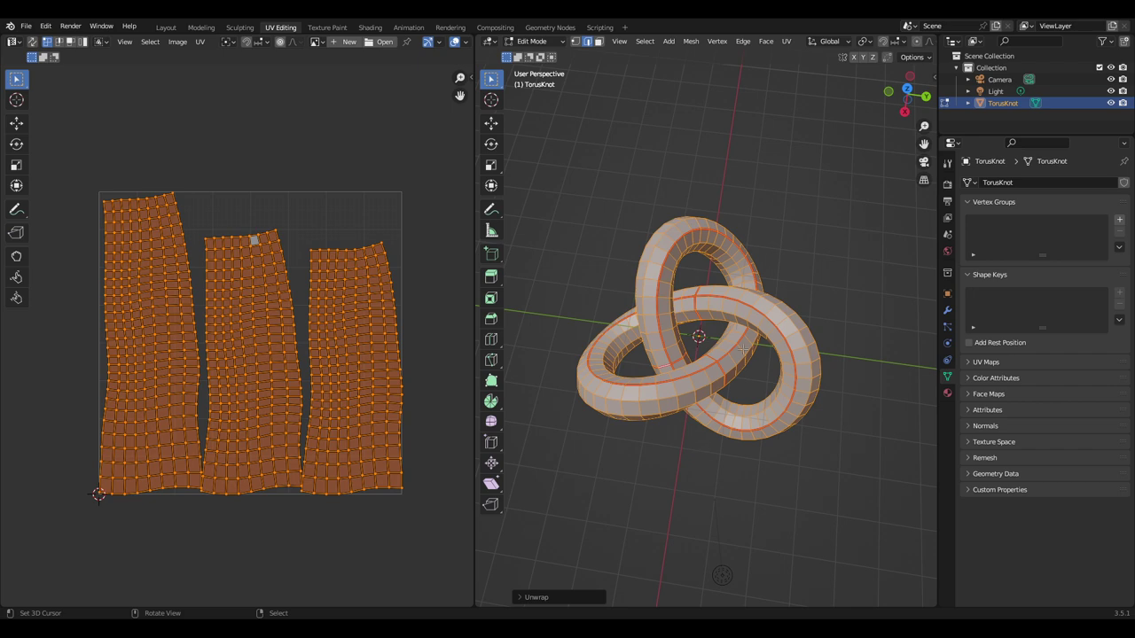
mouse_move(722, 577)
middle_down()
mouse_move(543, 313)
mouse_move(634, 319)
middle_up()
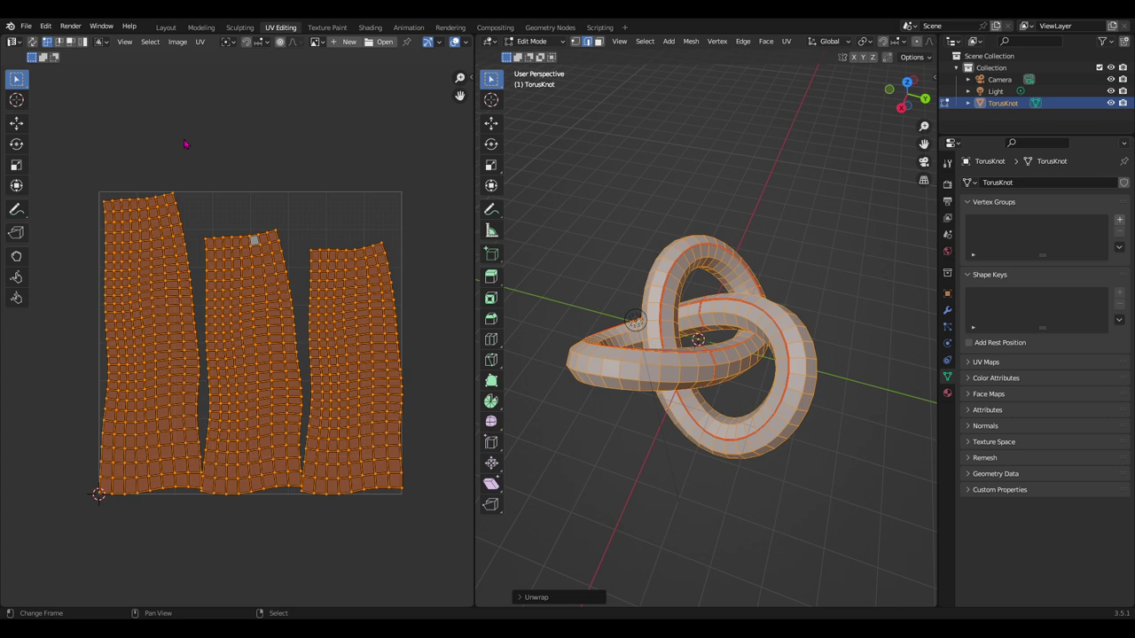
Open the Image menu, briefly visit Texture Paint, and return to UV Editing.
click(179, 43)
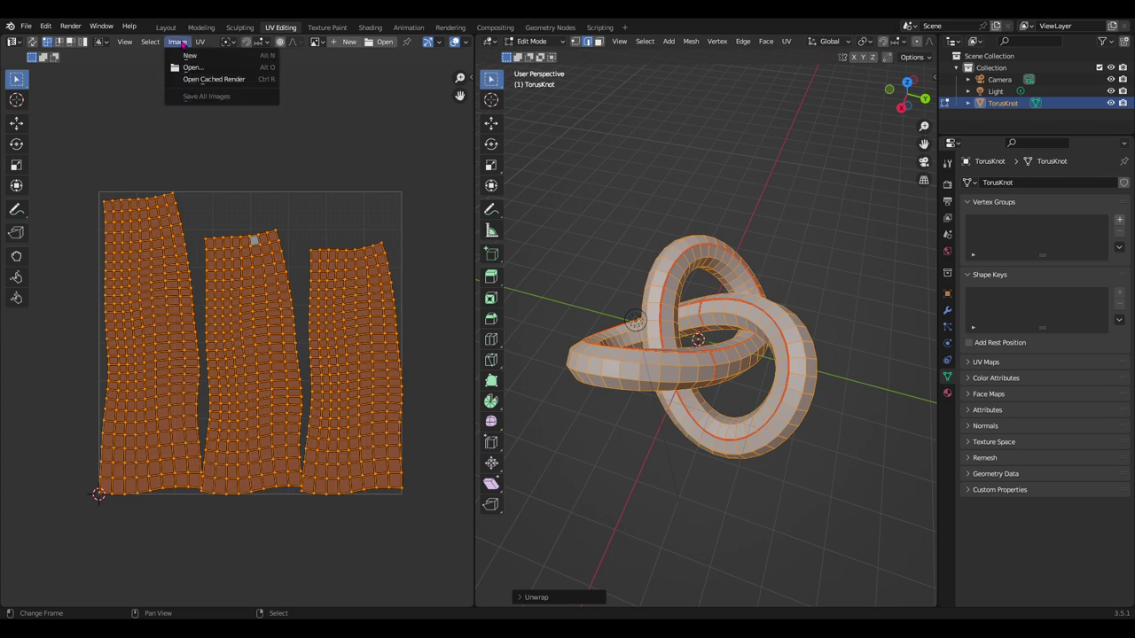
click(180, 42)
click(180, 43)
click(286, 29)
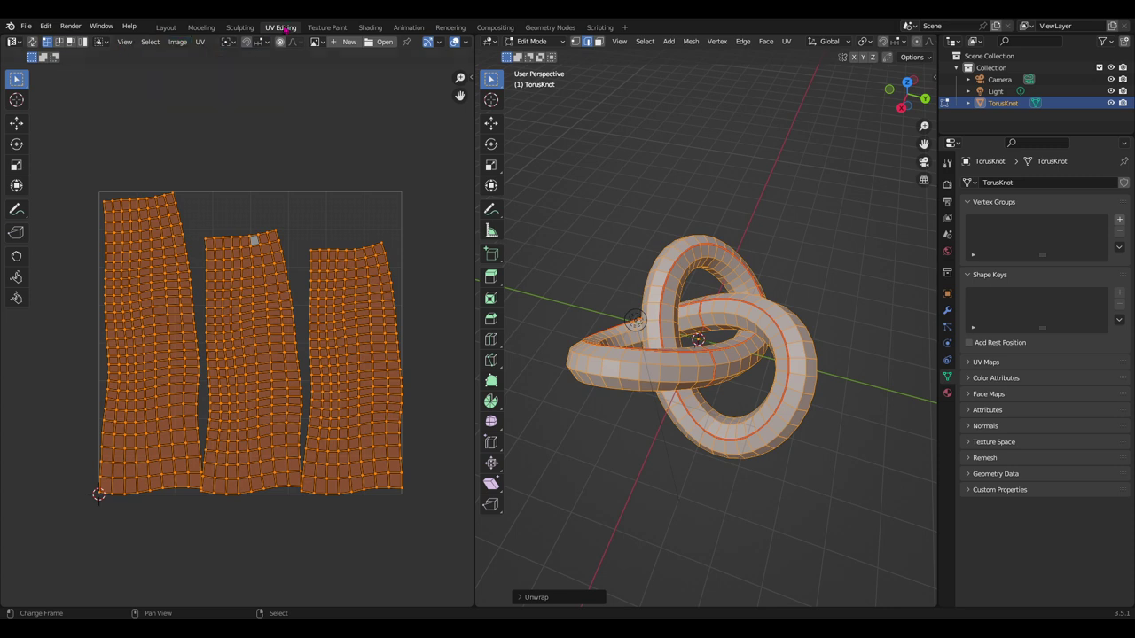
click(312, 28)
click(292, 29)
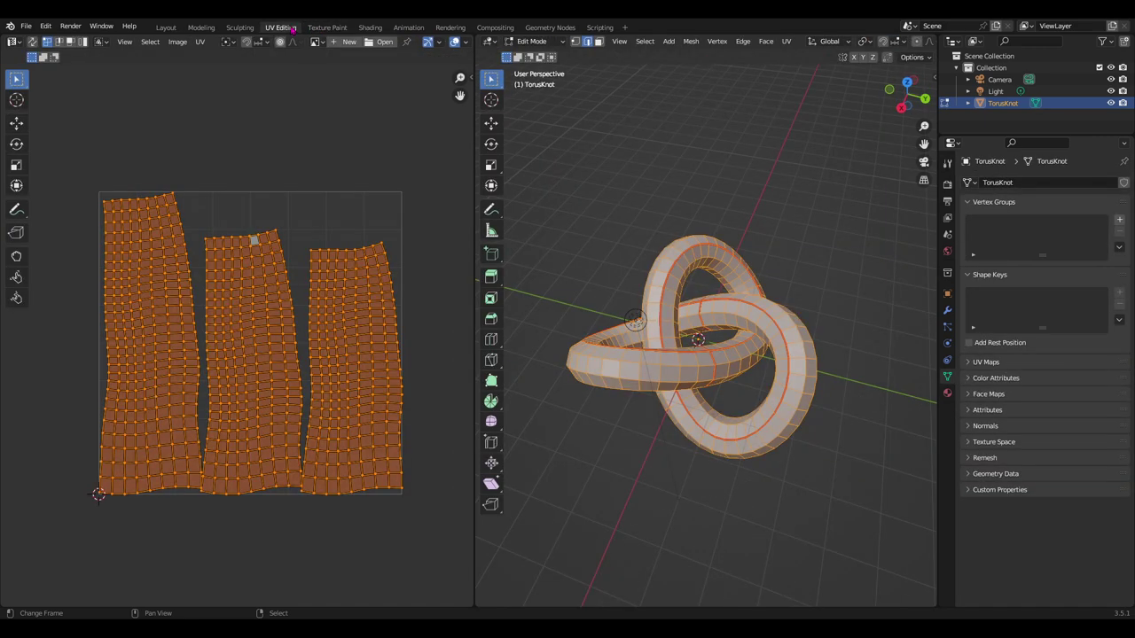
Create a new 2048 × 2048 UV Grid image named material-knot.
click(183, 46)
click(194, 57)
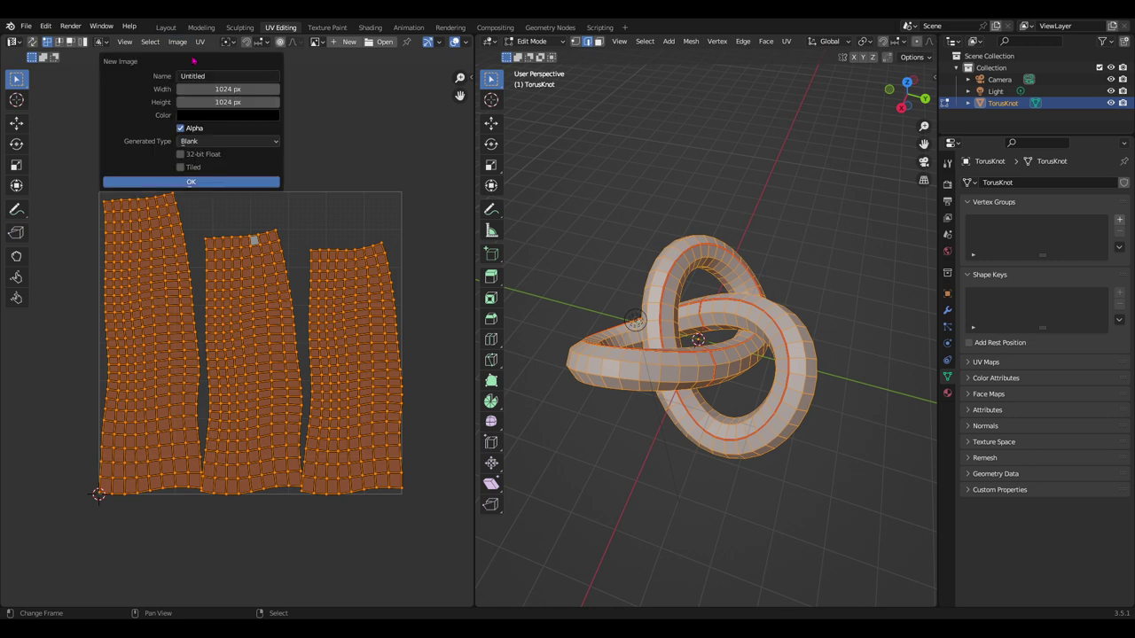
click(248, 86)
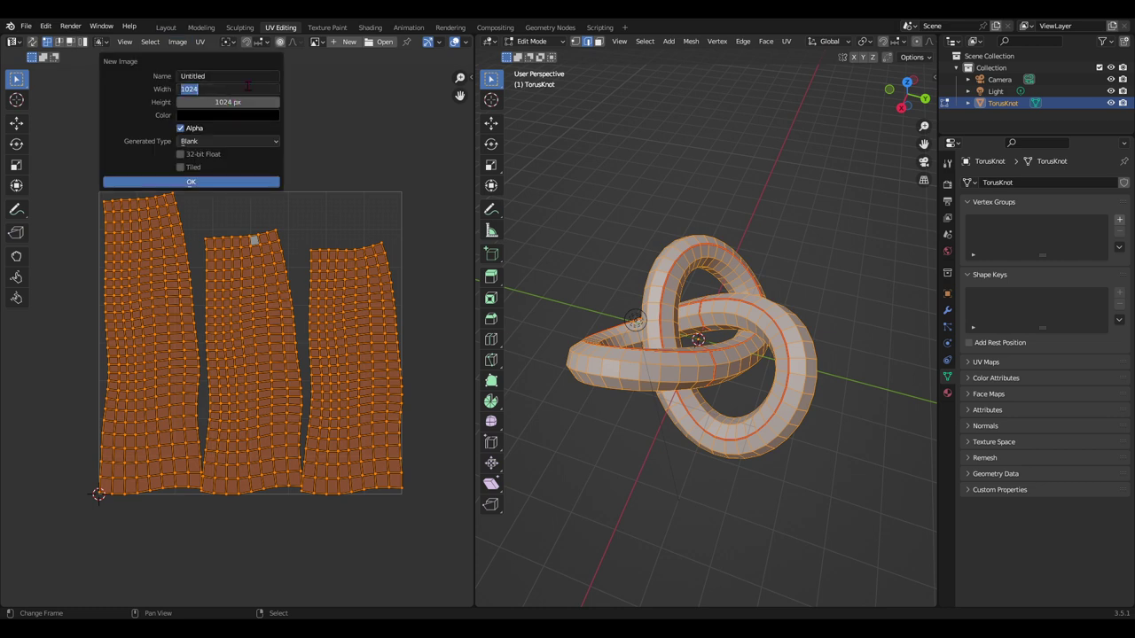
text(2048)
key(Tab)
text(20)
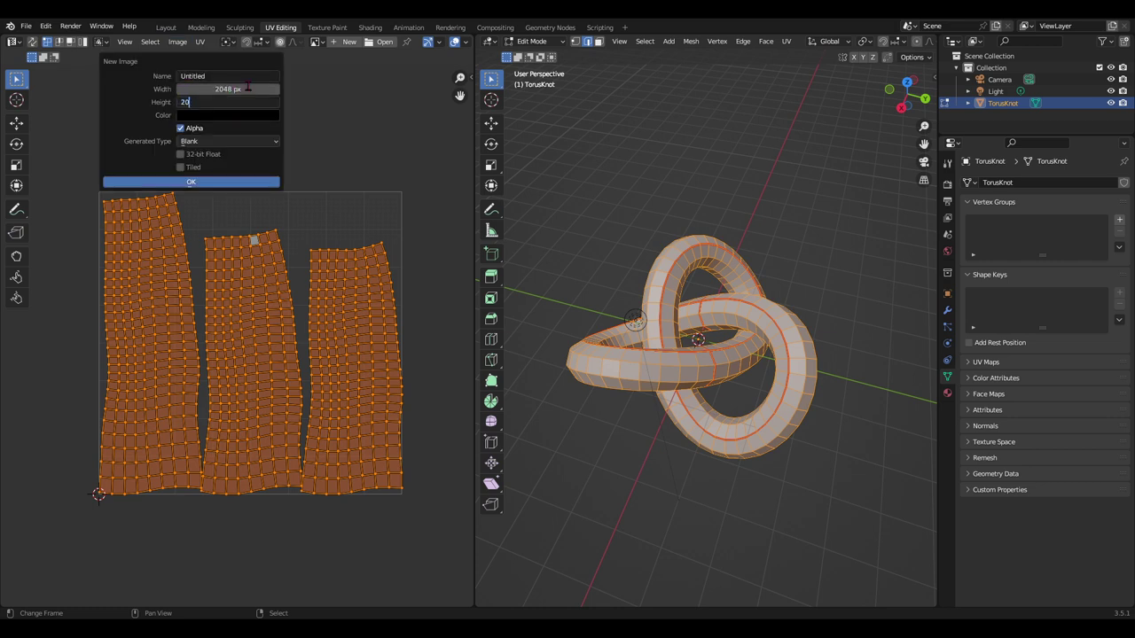
key(Tab)
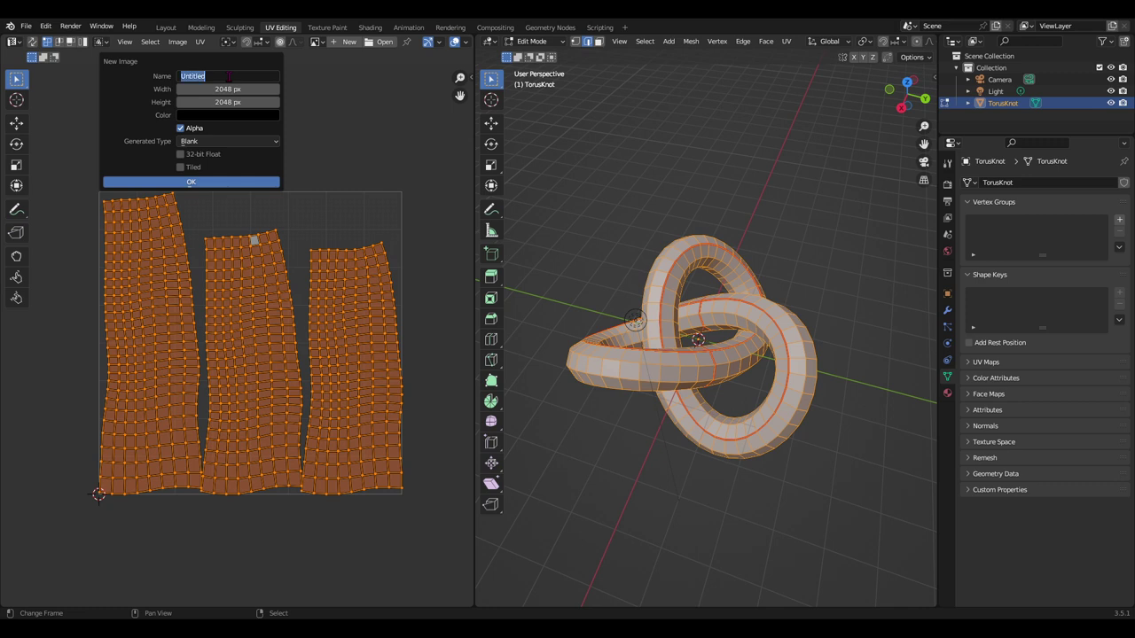
text(material-knot)
click(198, 142)
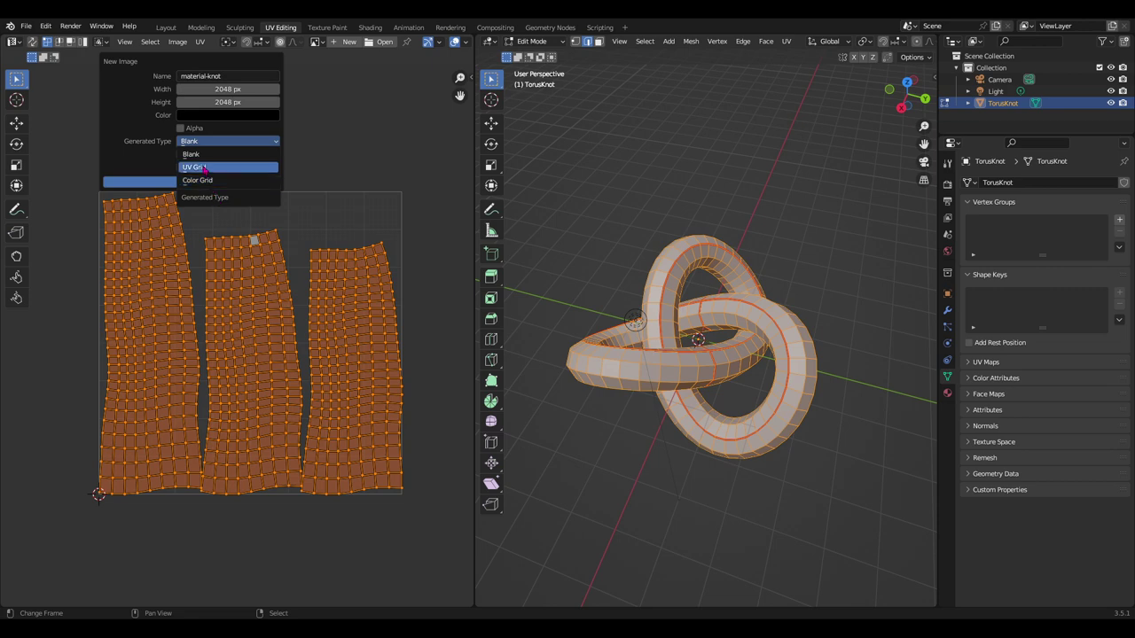
click(195, 169)
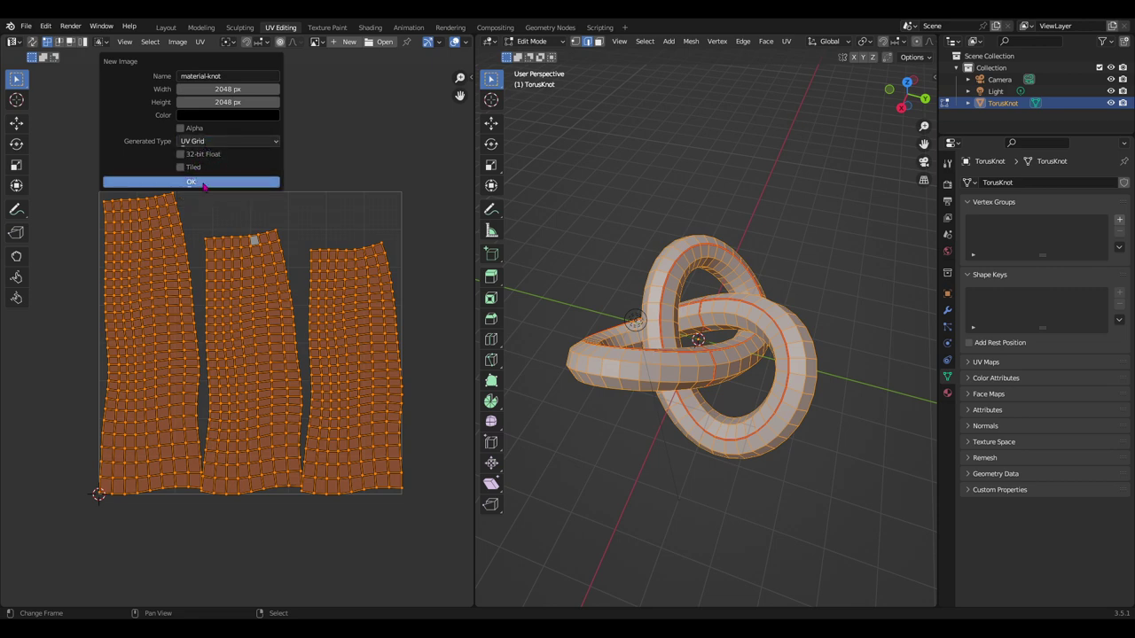
click(203, 183)
Switch the viewport to Material Preview shading and return the knot to Object Mode.
scroll(236, 298, down, 3)
scroll(248, 324, down, 2)
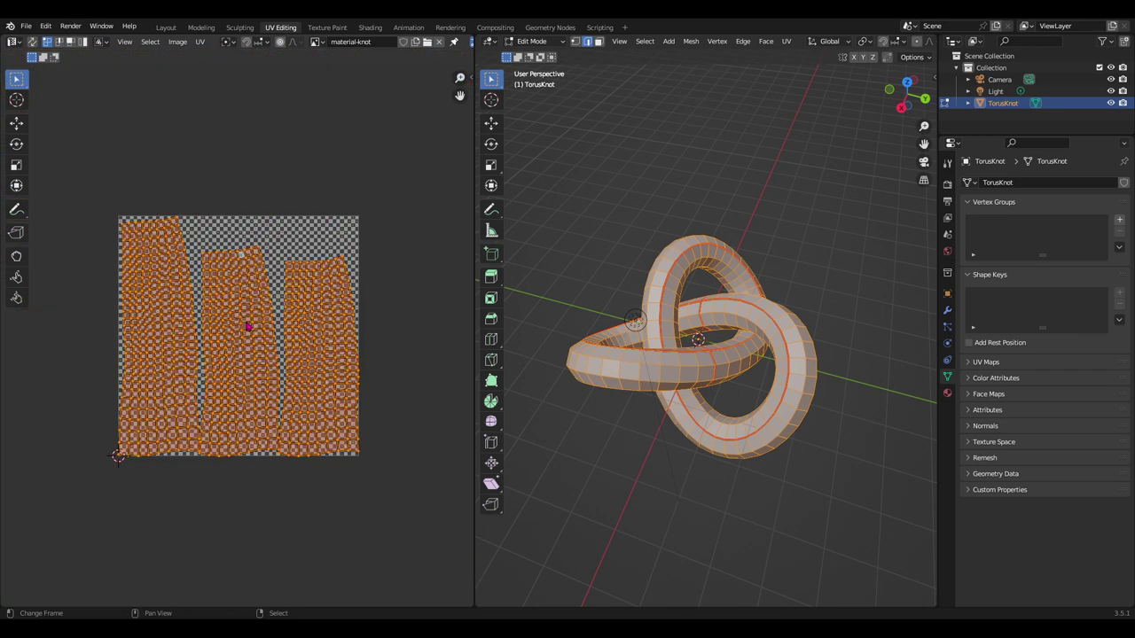
scroll(249, 325, up, 1)
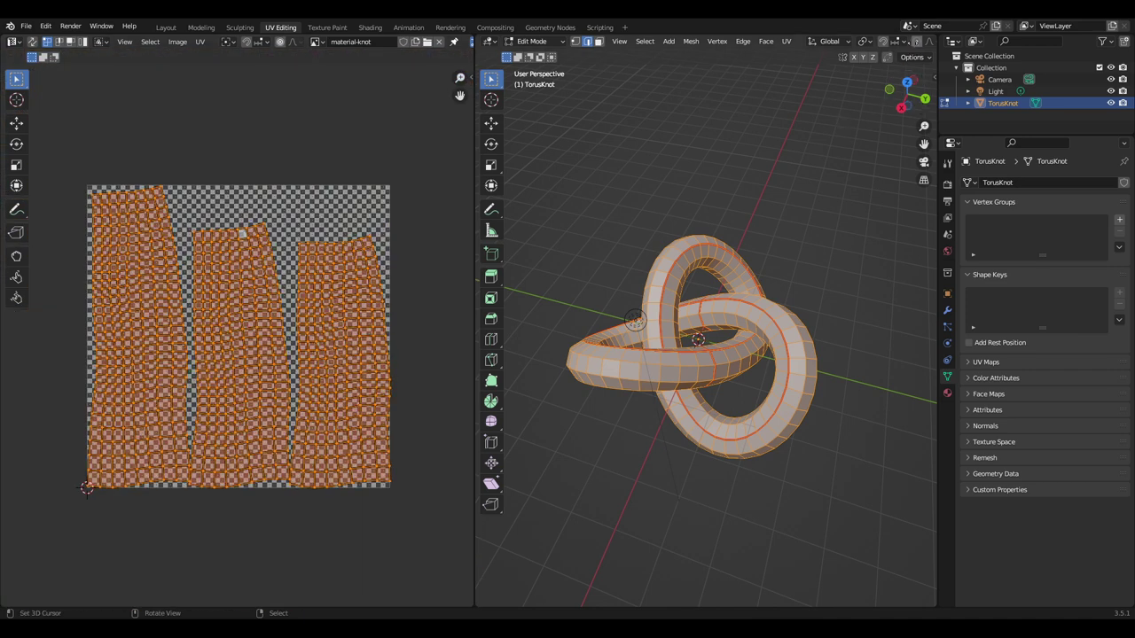
scroll(904, 41, down, 4)
click(905, 42)
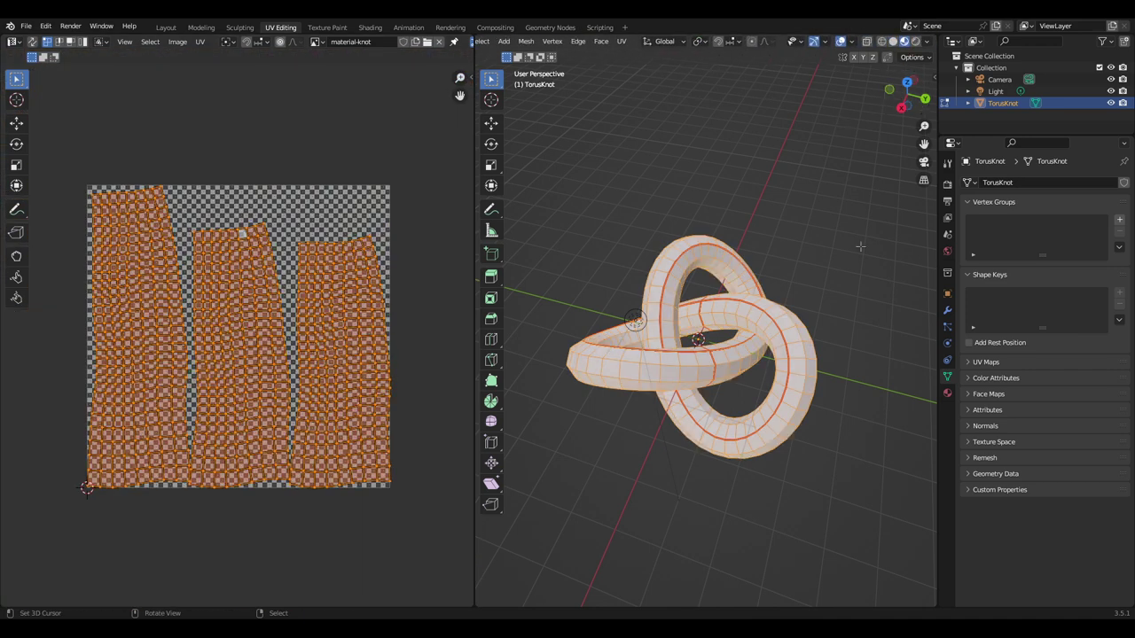
middle_drag(796, 405, 762, 379)
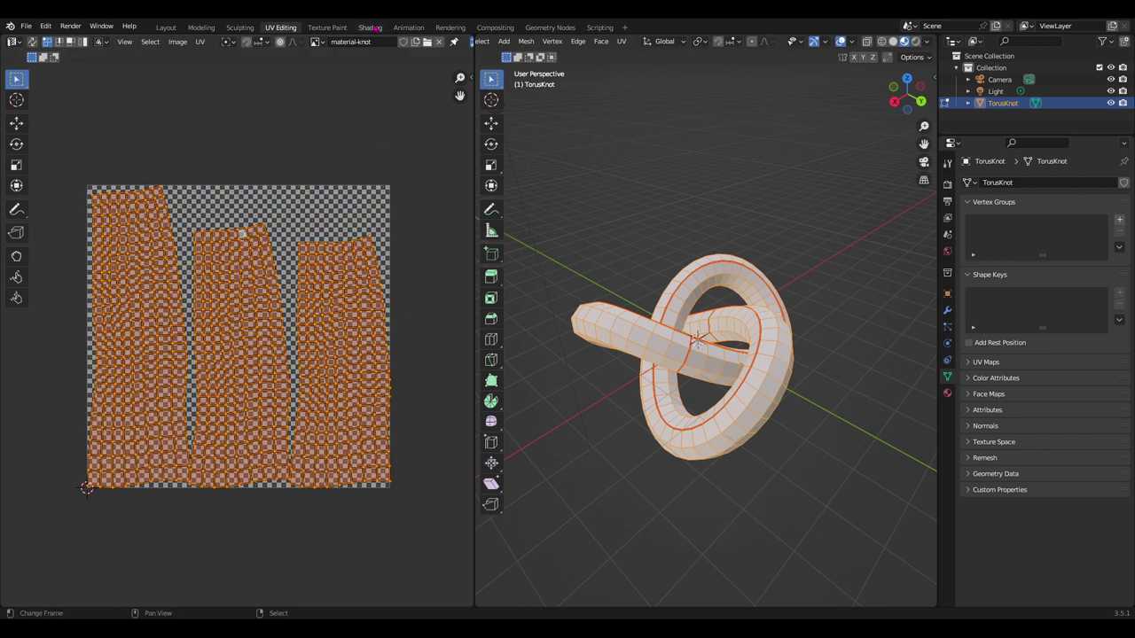
key(Tab)
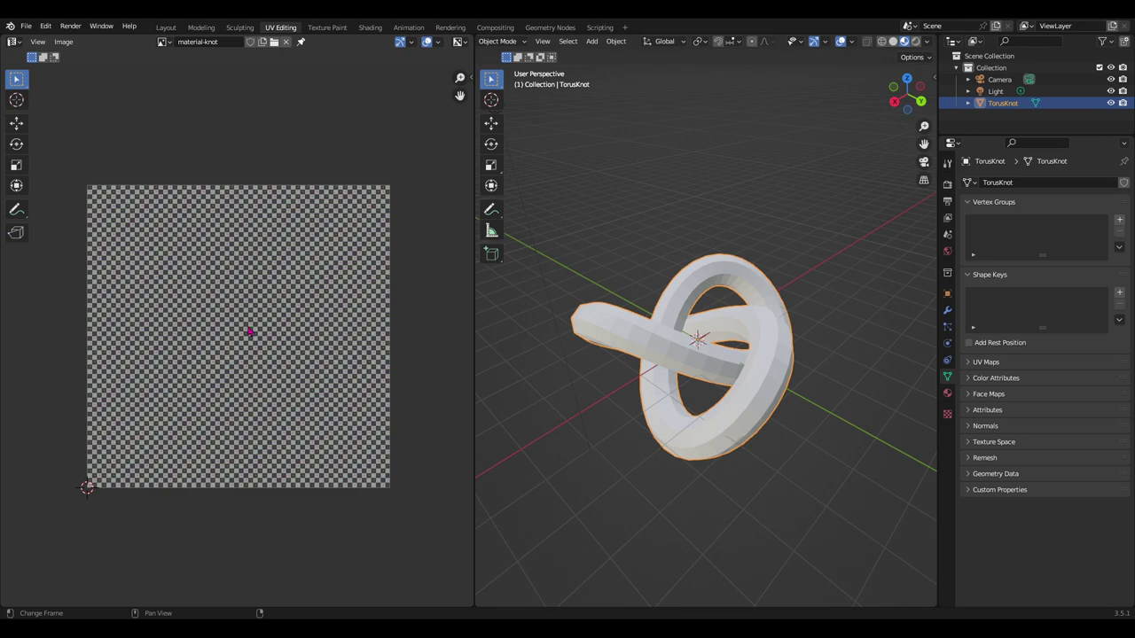
Zoom the image editor and fit the whole material-knot grid image in view.
scroll(257, 330, up, 5)
scroll(260, 331, up, 8)
scroll(256, 335, down, 4)
scroll(253, 337, down, 5)
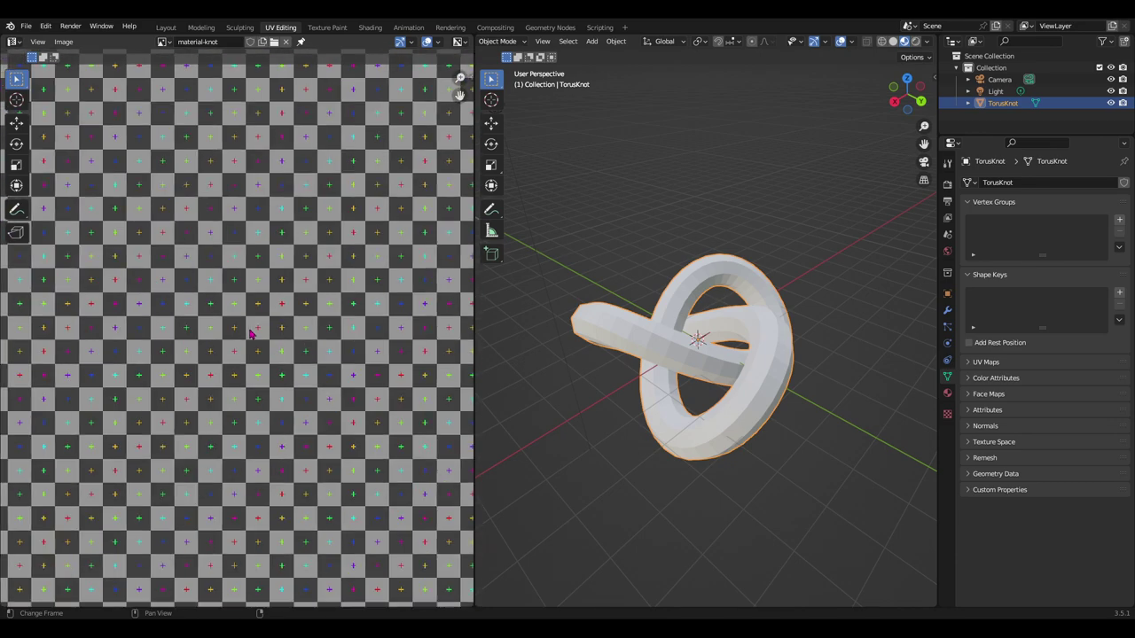
scroll(252, 335, up, 9)
scroll(250, 334, down, 5)
scroll(251, 335, down, 2)
scroll(251, 334, up, 1)
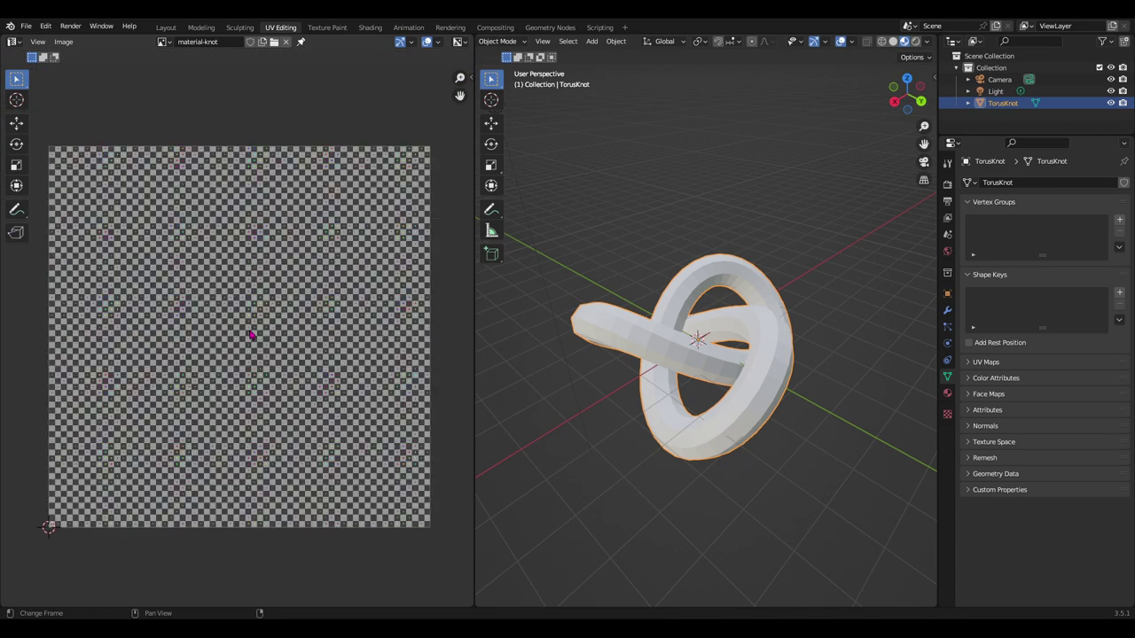
scroll(251, 334, up, 2)
key(Home)
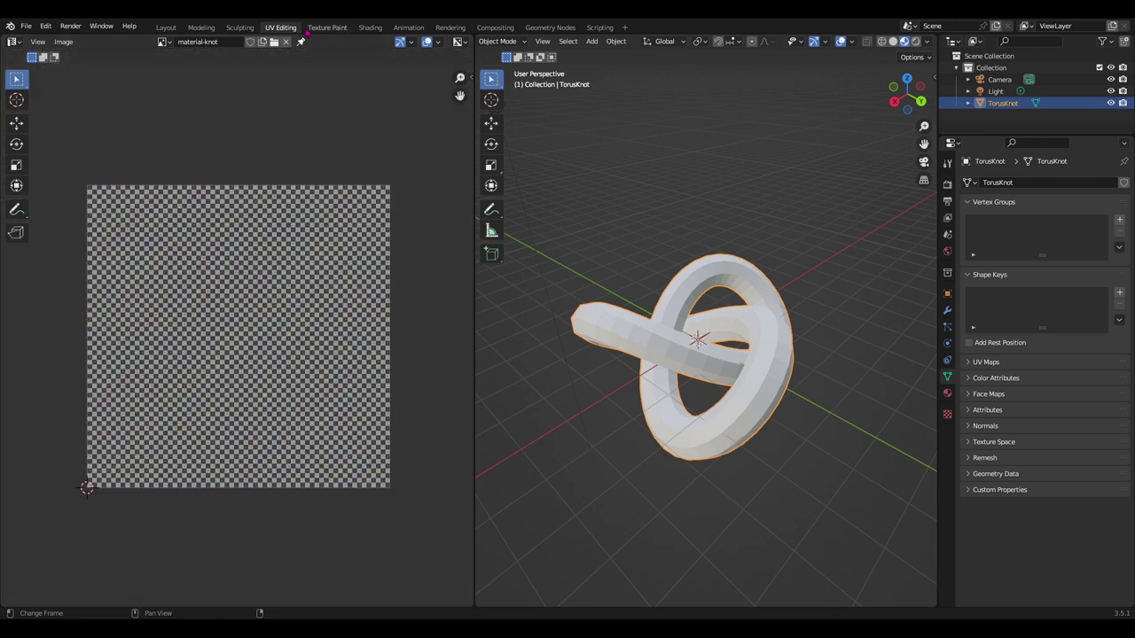
In the Shading workspace, give the torus knot a new material.
click(370, 27)
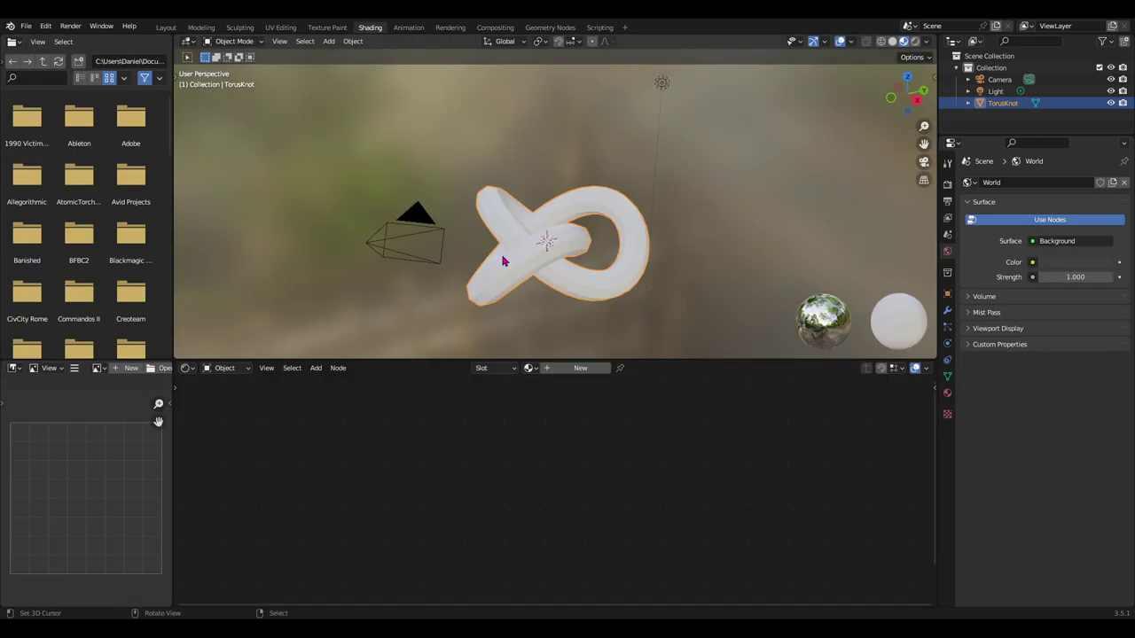
click(580, 368)
key(ctrl+z)
middle_drag(620, 271, 577, 296)
scroll(577, 296, up, 4)
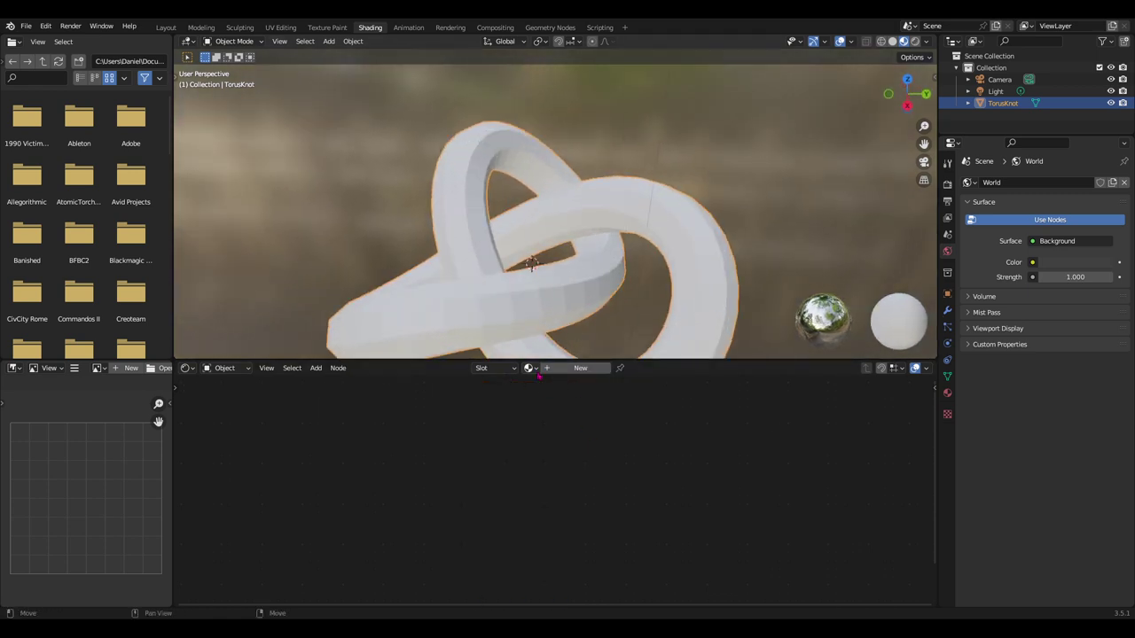
click(580, 368)
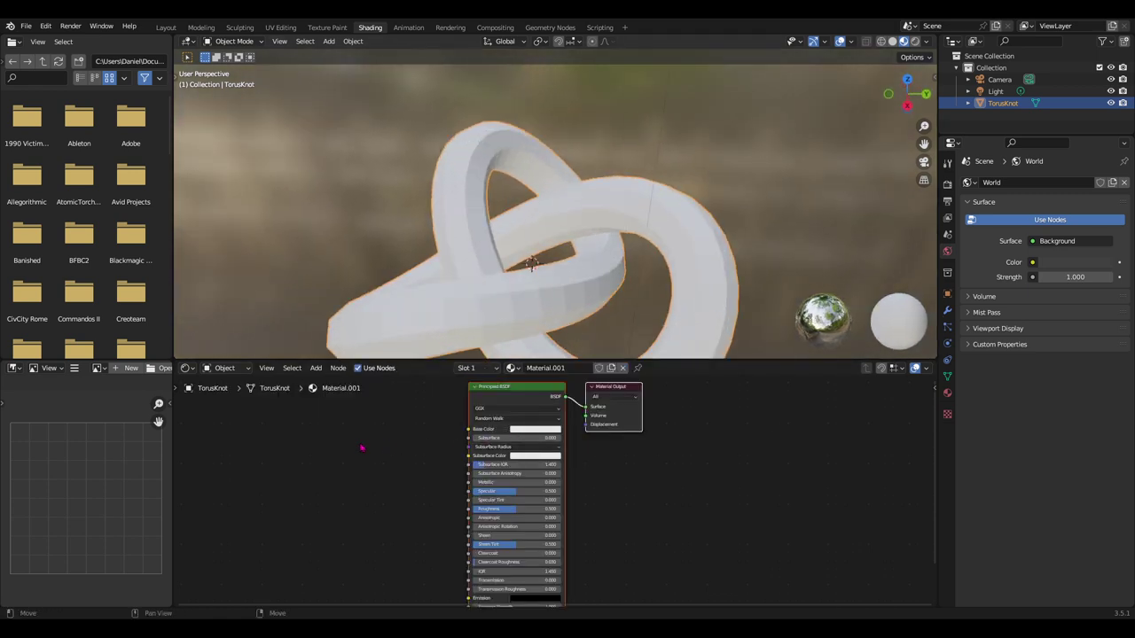
scroll(547, 434, up, 2)
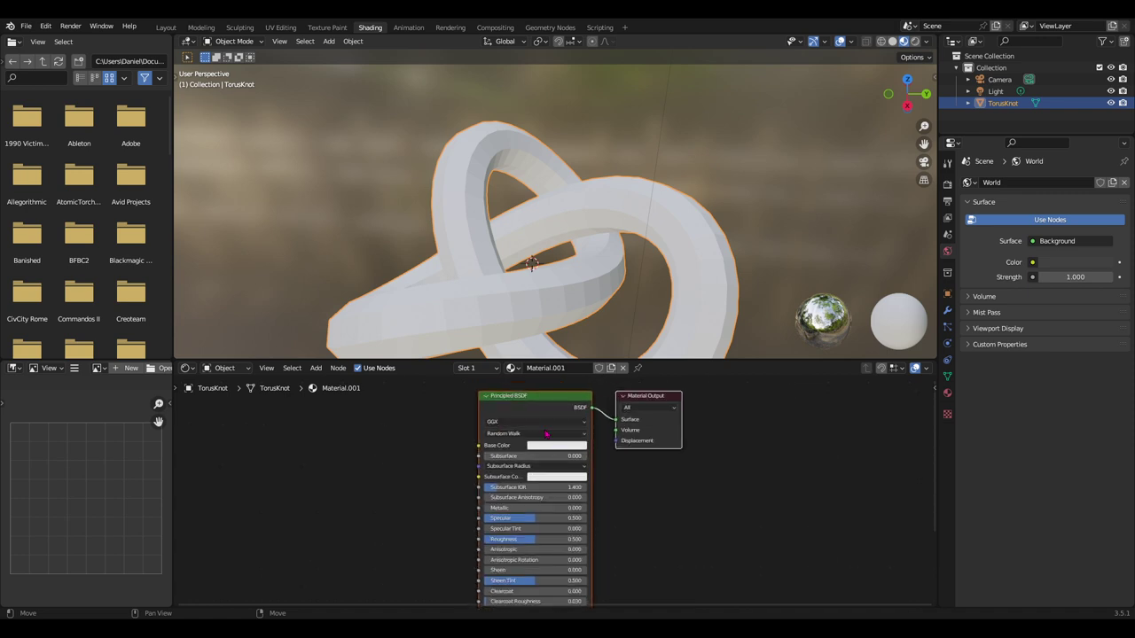
Add an Image Texture node and link its Color to the Base Color input.
key(shift+a)
click(324, 438)
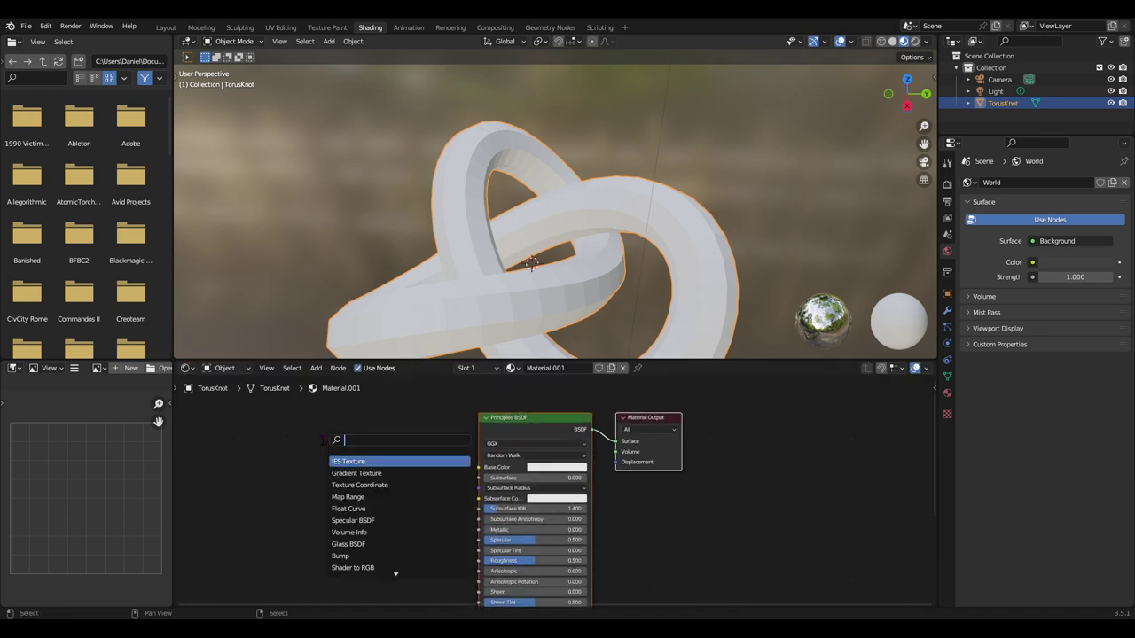
text(image)
key(Return)
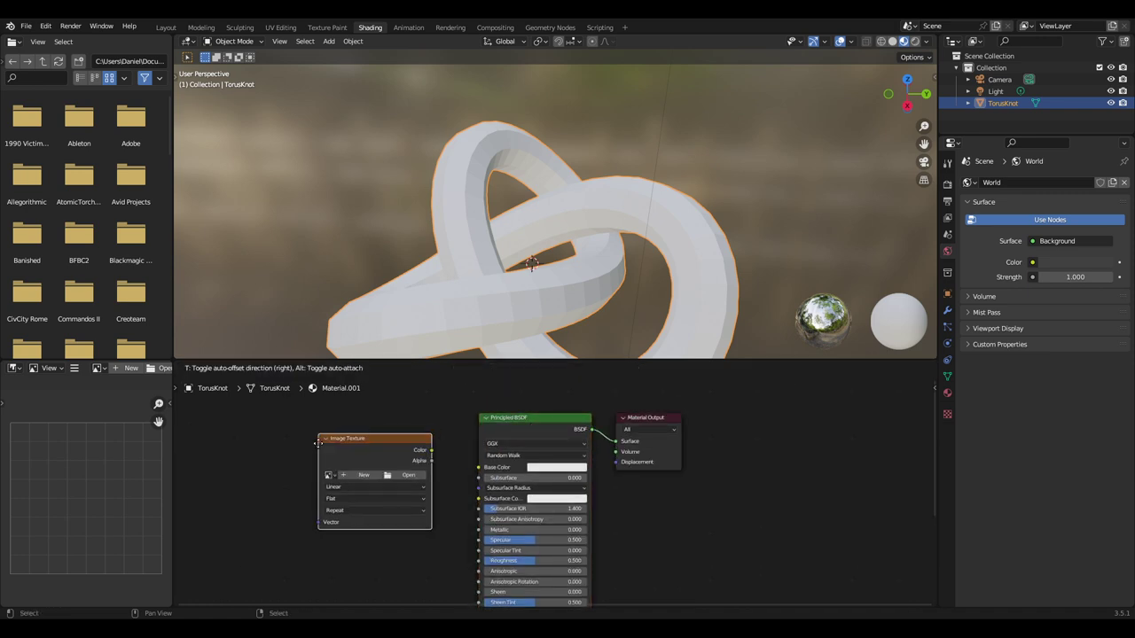
click(366, 452)
ctrl+scroll(449, 480, up, 1)
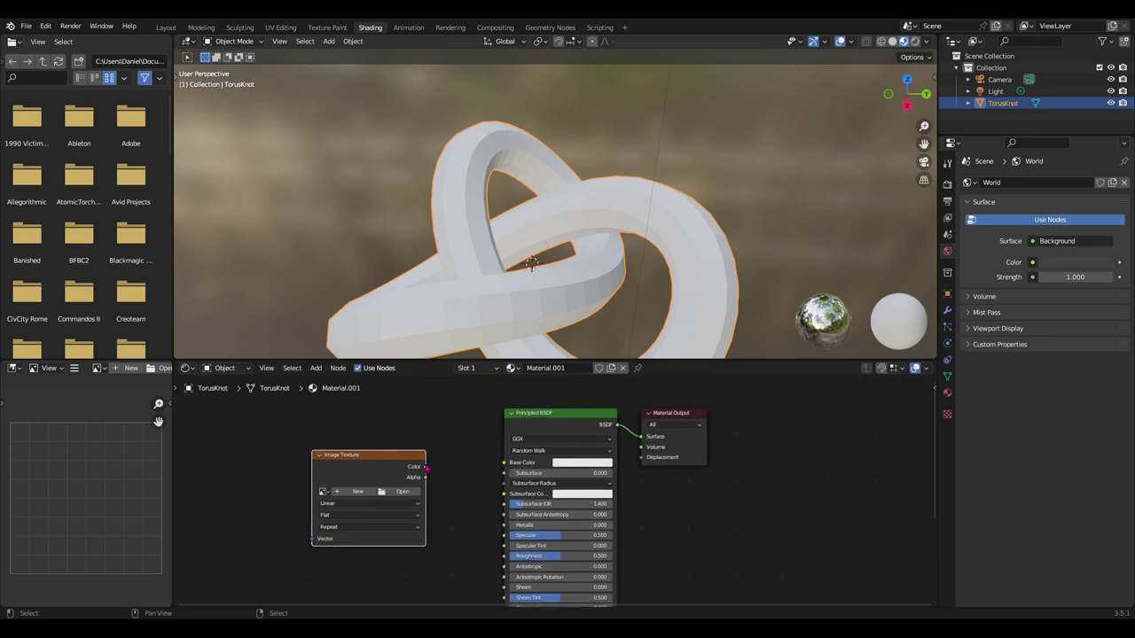
drag(427, 469, 504, 461)
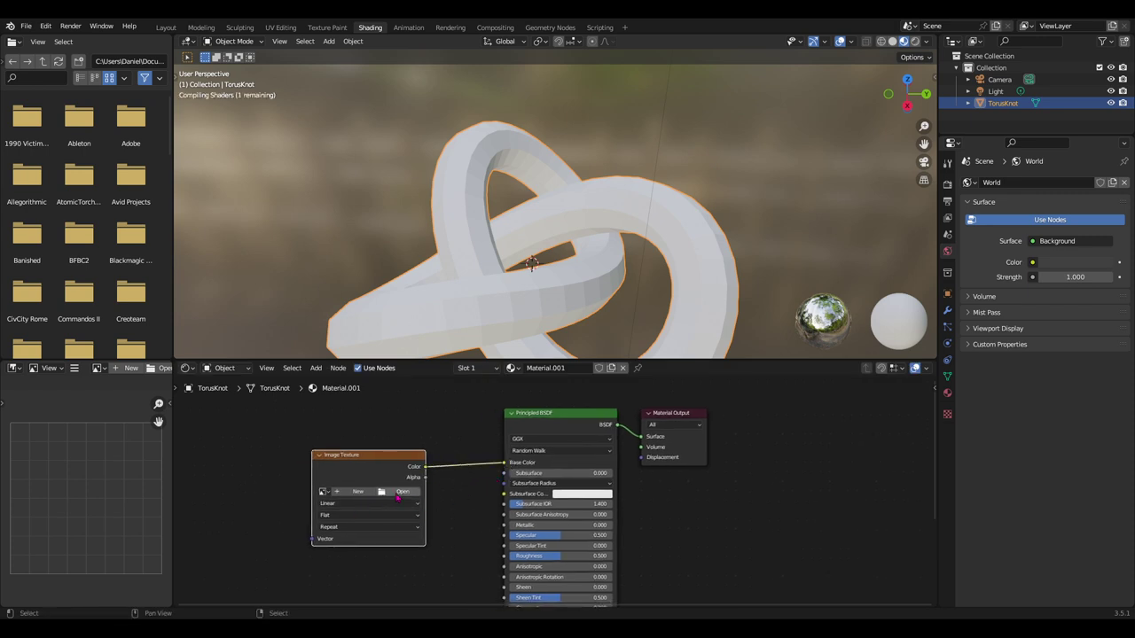
Choose the material-knot image in the Image Texture node.
click(323, 492)
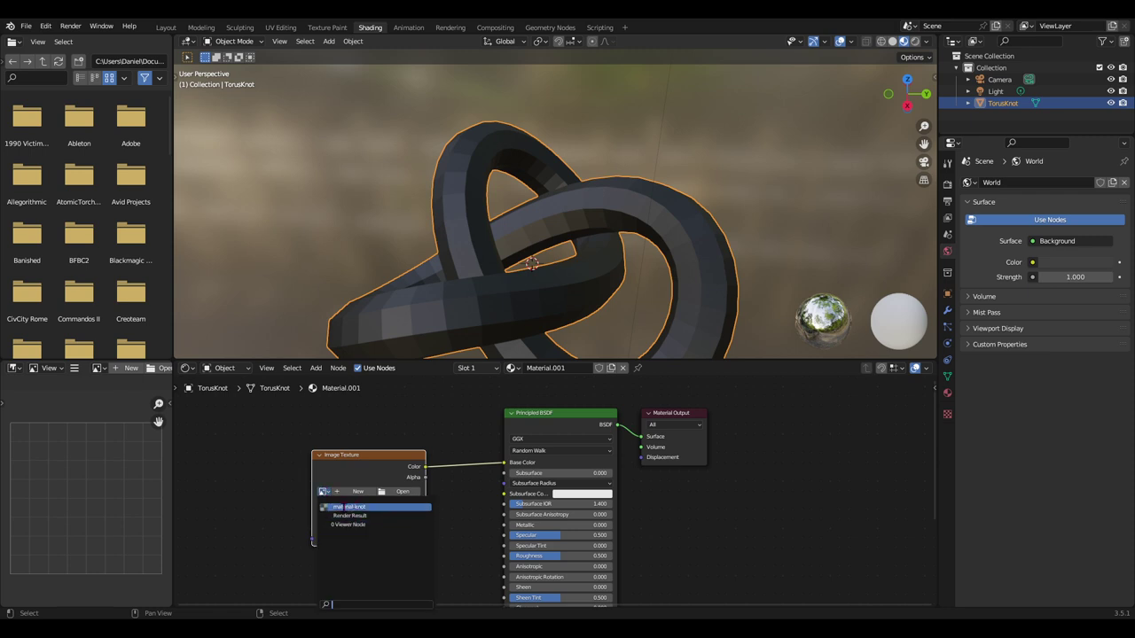
click(345, 507)
middle_drag(637, 312, 609, 245)
Zoom in and orbit to inspect the checker grid across the knot's surface.
scroll(568, 265, up, 3)
scroll(572, 266, up, 2)
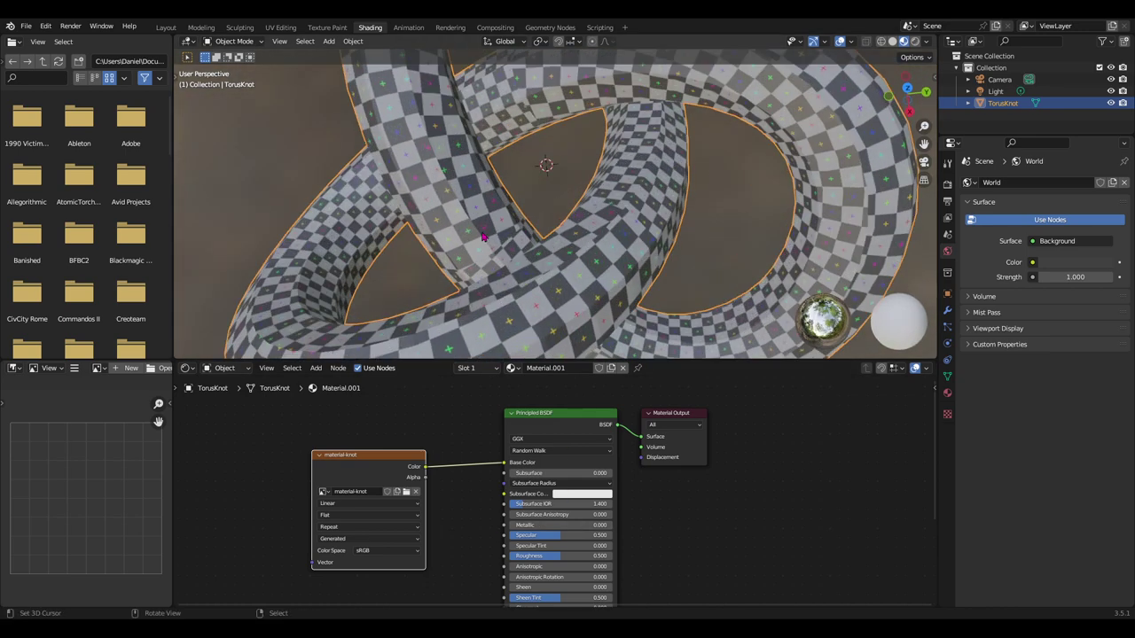
scroll(567, 253, up, 2)
scroll(556, 226, up, 2)
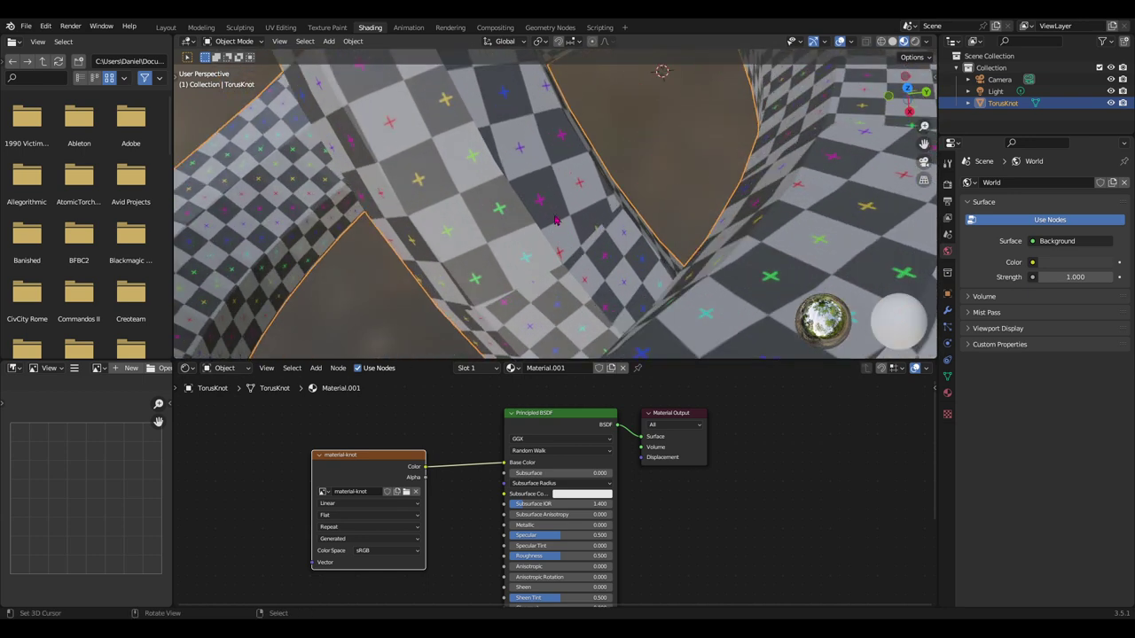
middle_drag(589, 289, 593, 284)
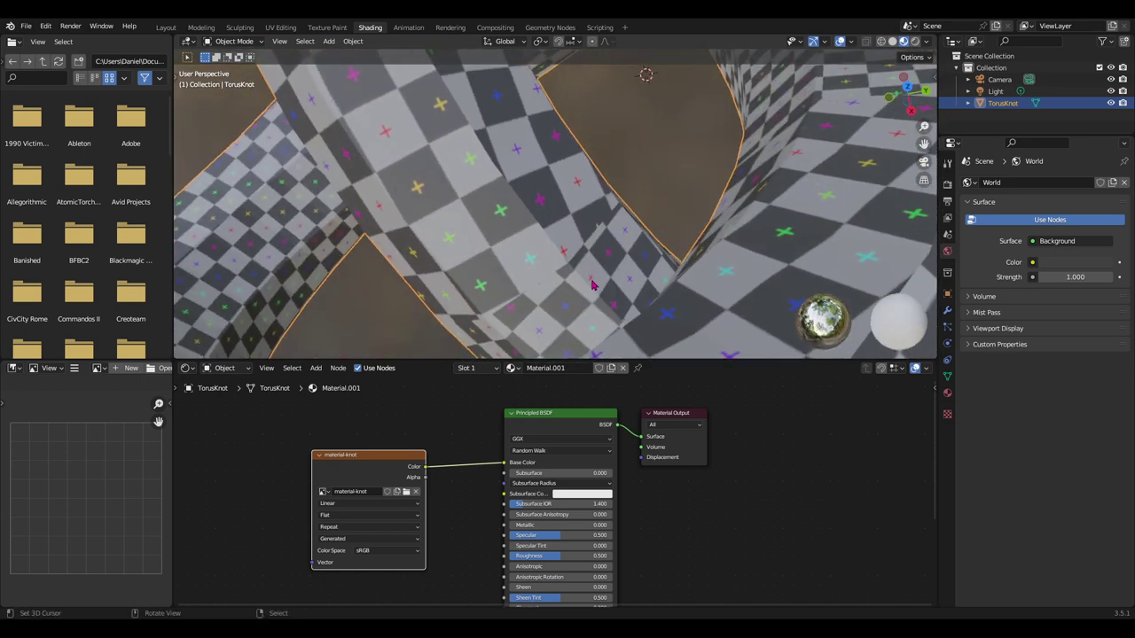
scroll(636, 250, down, 3)
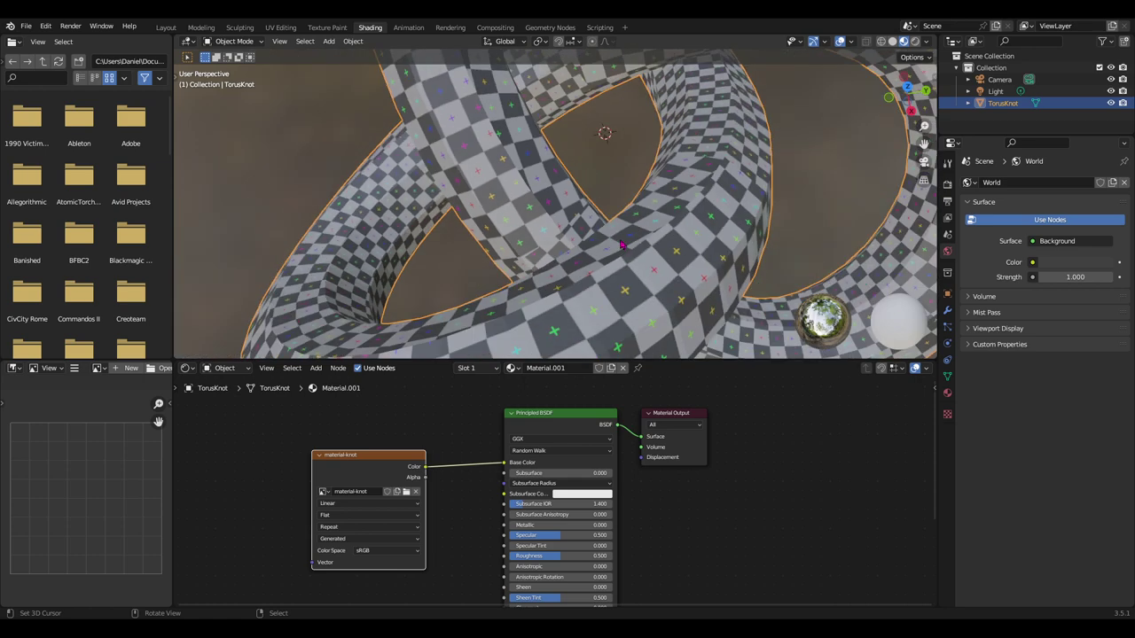
scroll(621, 246, down, 2)
scroll(612, 239, down, 2)
scroll(616, 253, down, 2)
scroll(611, 266, down, 1)
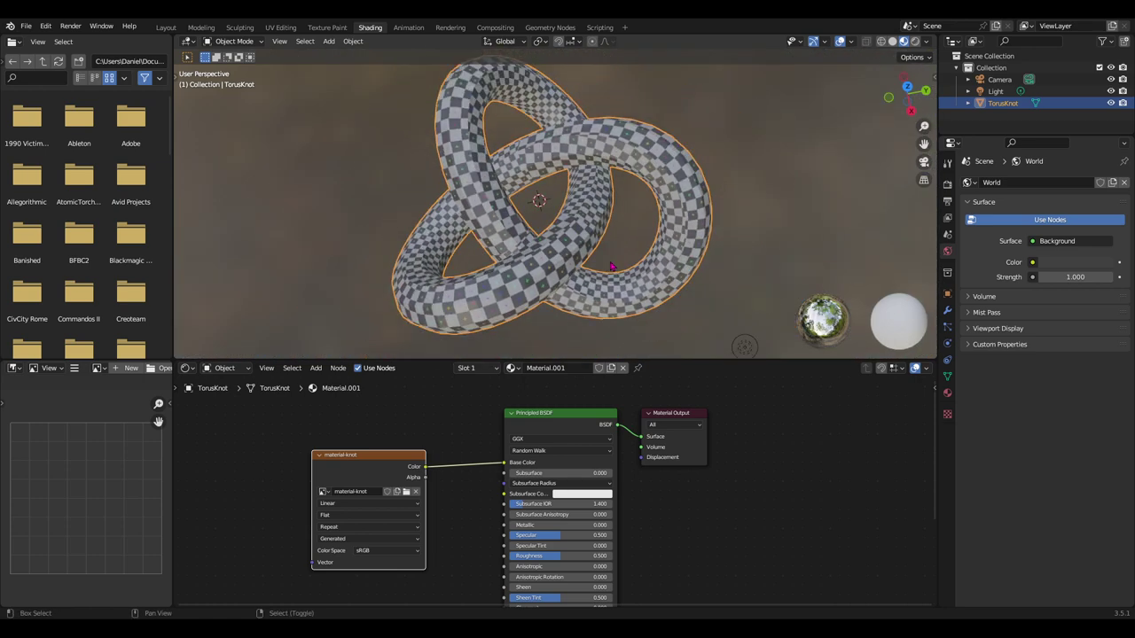
middle_drag(611, 266, 618, 276)
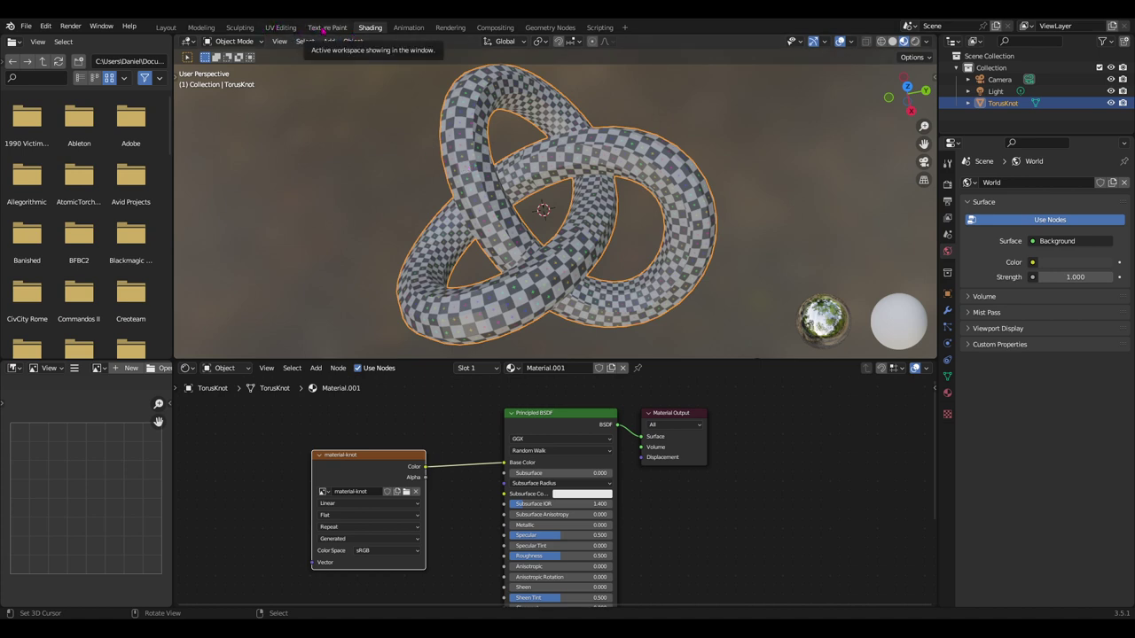
click(327, 28)
scroll(690, 330, up, 4)
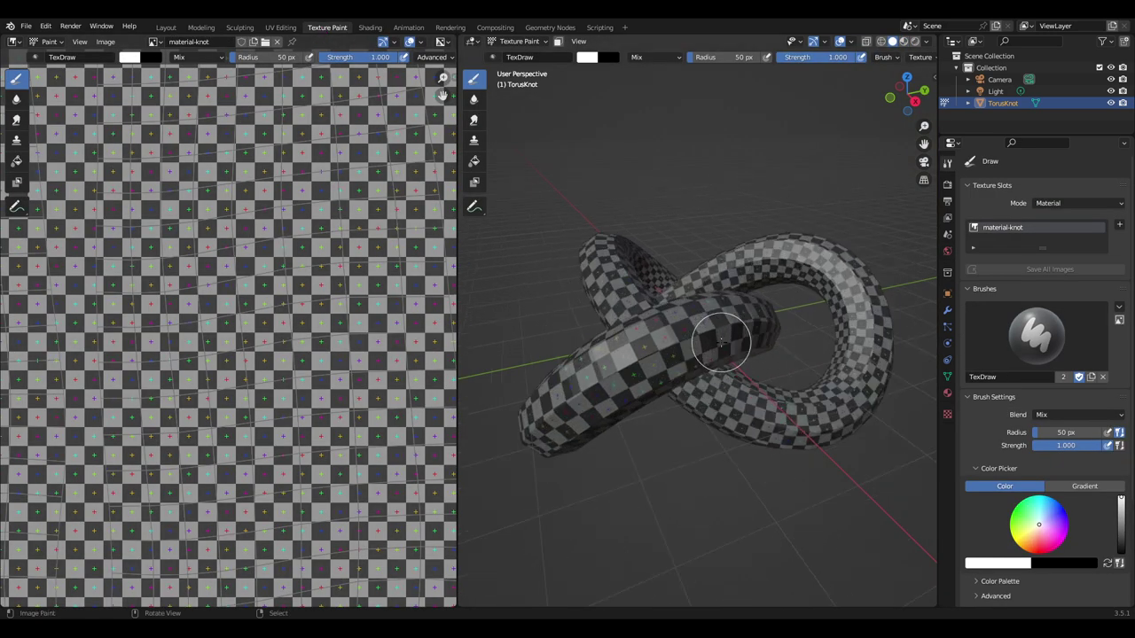
scroll(690, 329, up, 2)
scroll(691, 330, down, 2)
scroll(271, 292, down, 1)
scroll(270, 295, down, 3)
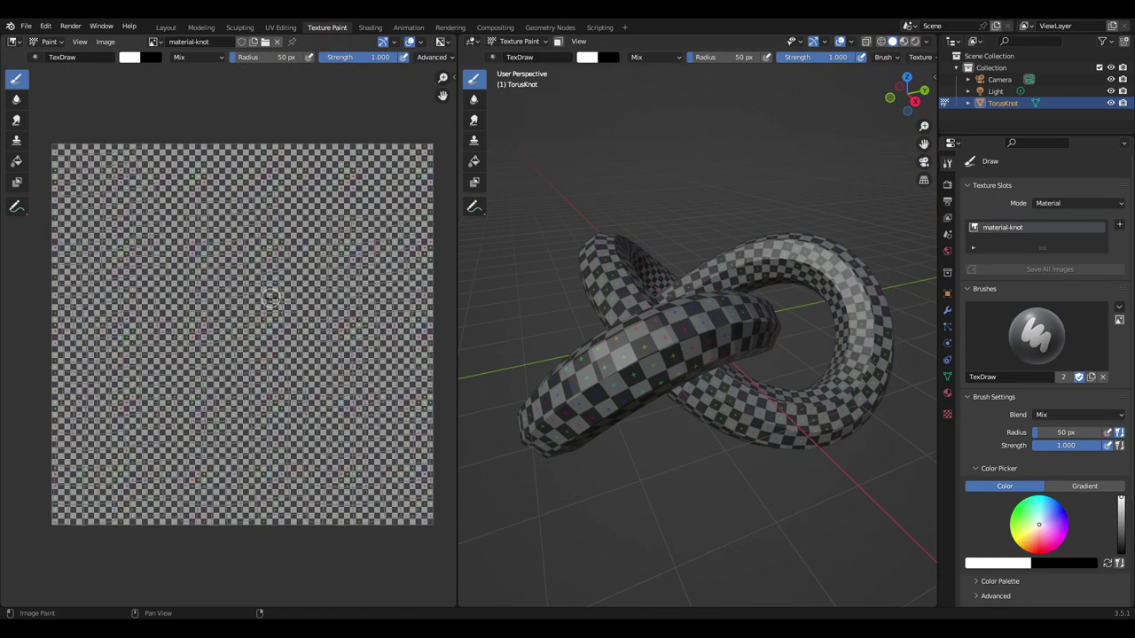
scroll(270, 296, up, 3)
scroll(270, 295, down, 3)
middle_drag(281, 293, 276, 302)
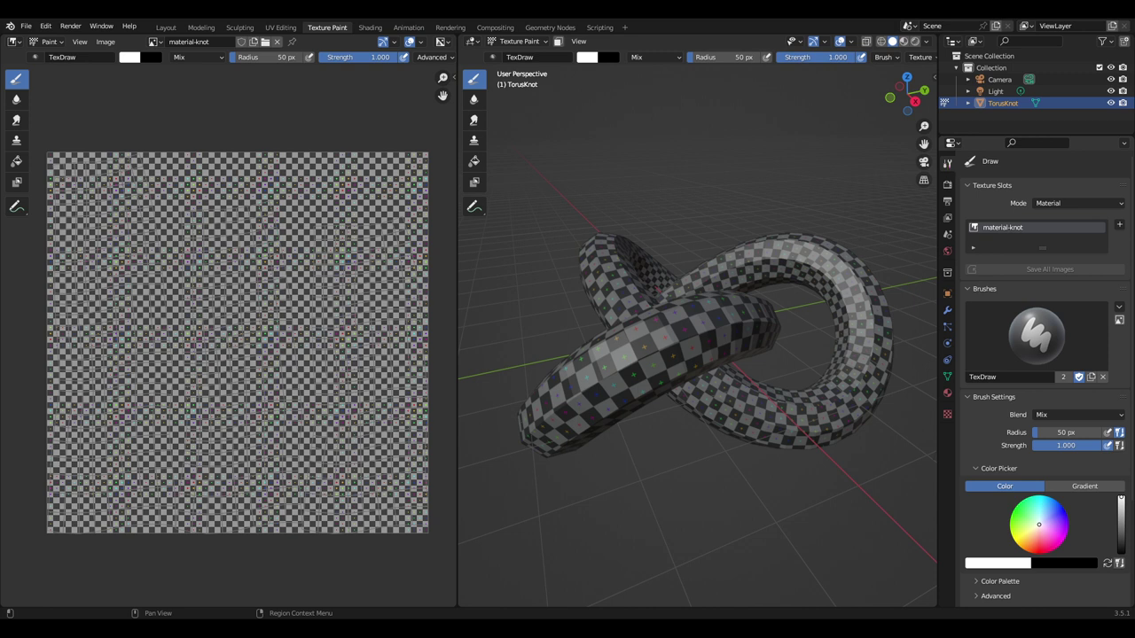
scroll(1003, 300, down, 2)
scroll(1046, 317, down, 2)
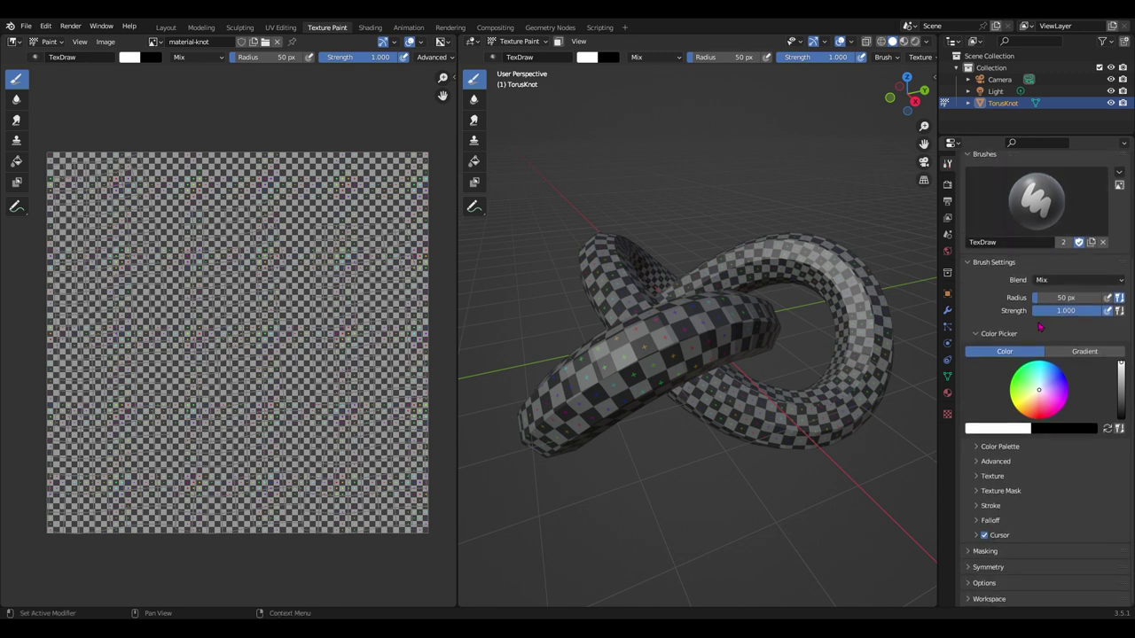
scroll(1043, 327, up, 4)
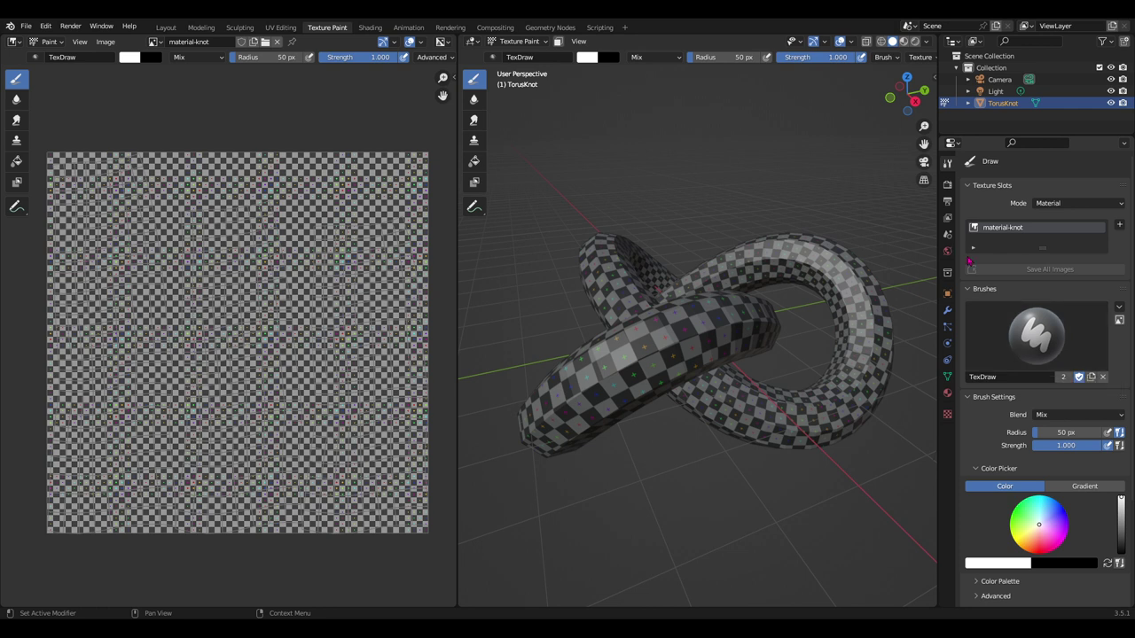
scroll(1055, 354, down, 2)
scroll(1044, 353, down, 2)
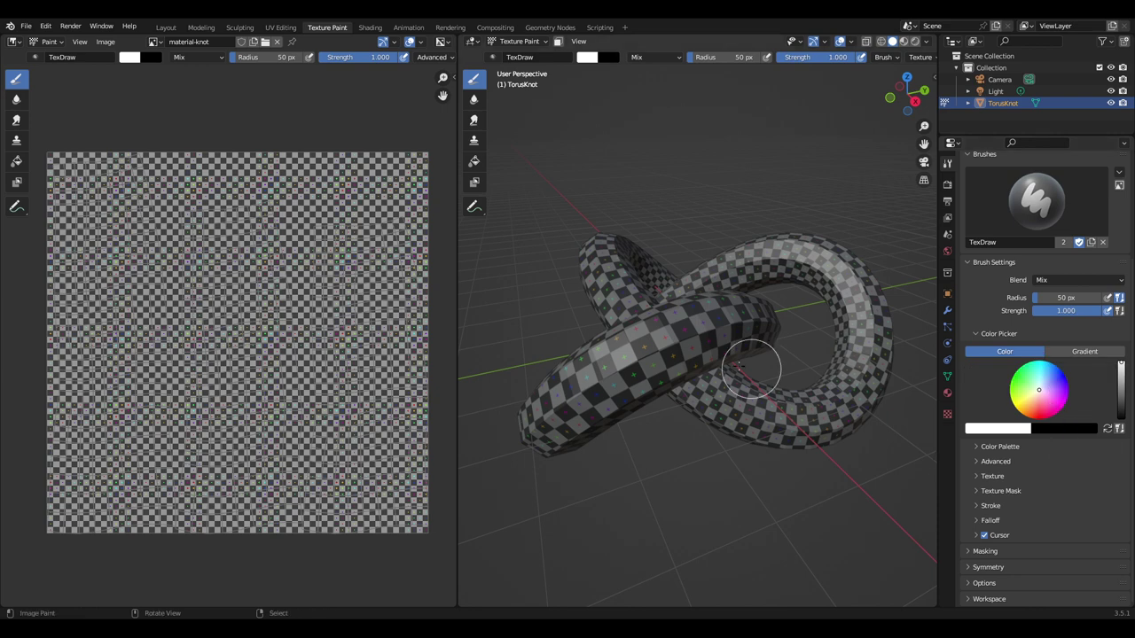
middle_drag(688, 385, 712, 422)
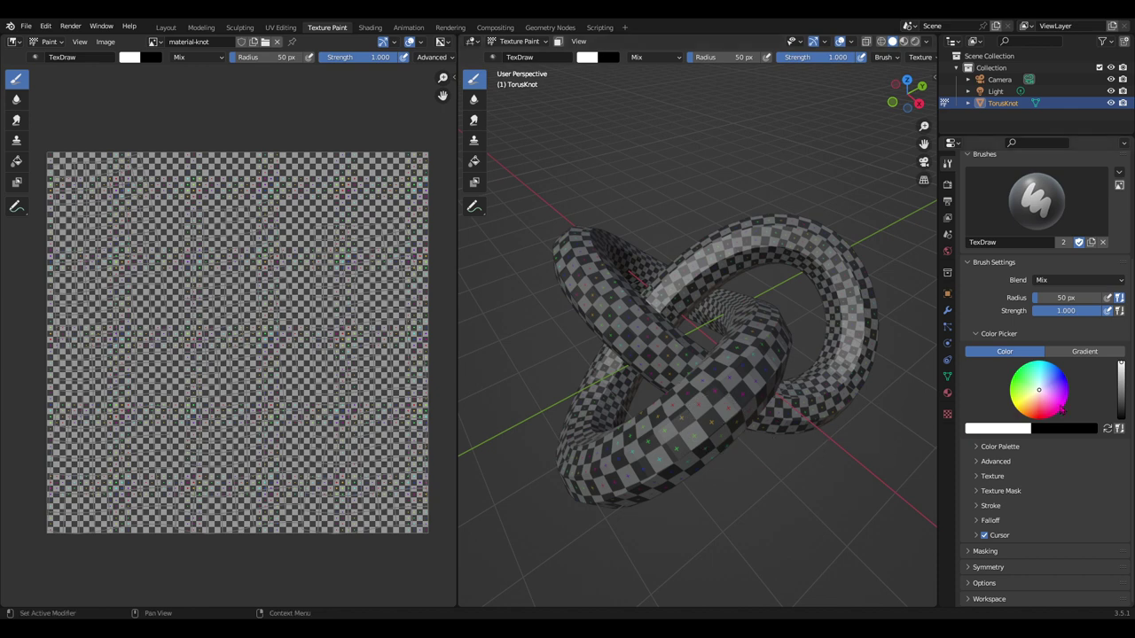
middle_drag(798, 394, 782, 391)
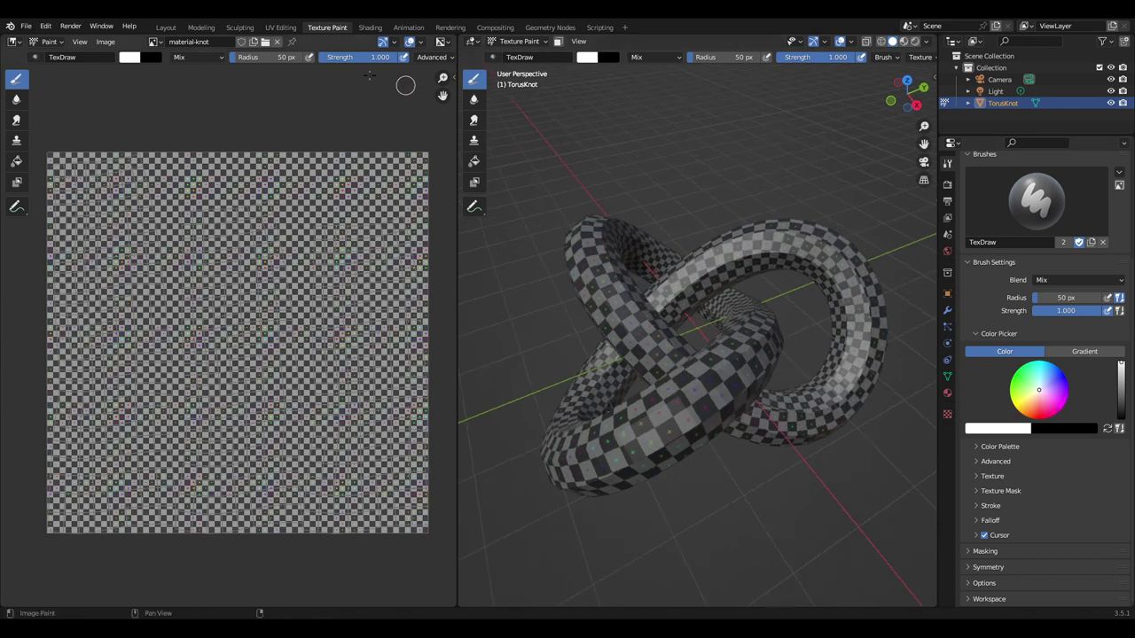
In Shading, move the material-knot texture node and make it the active node.
click(370, 28)
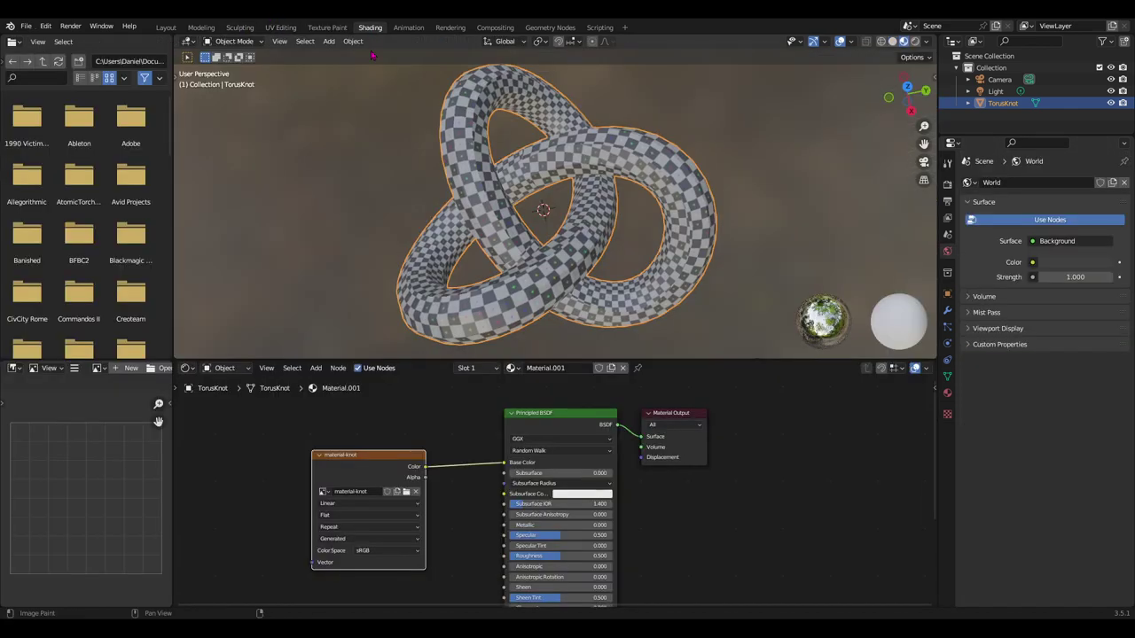
drag(352, 474, 383, 458)
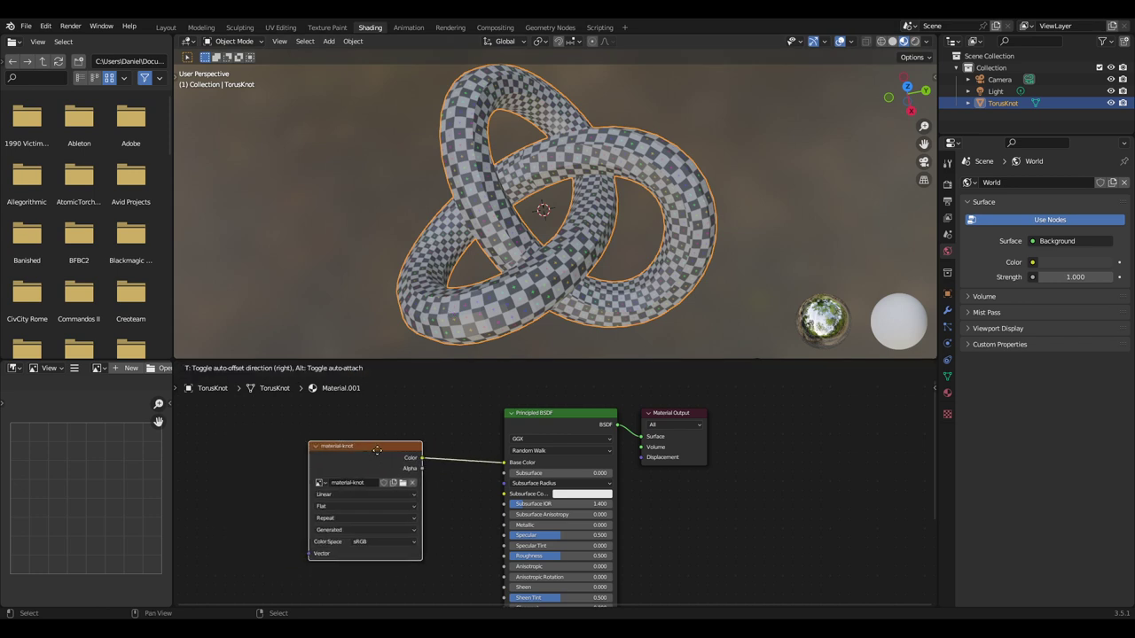
click(537, 434)
click(676, 424)
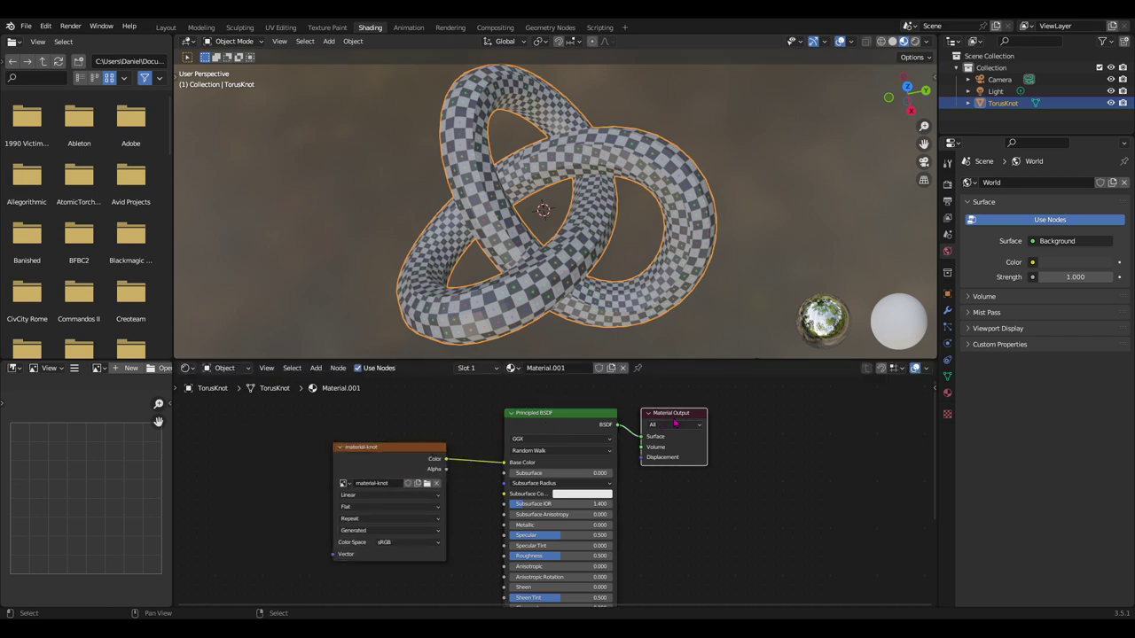
click(379, 457)
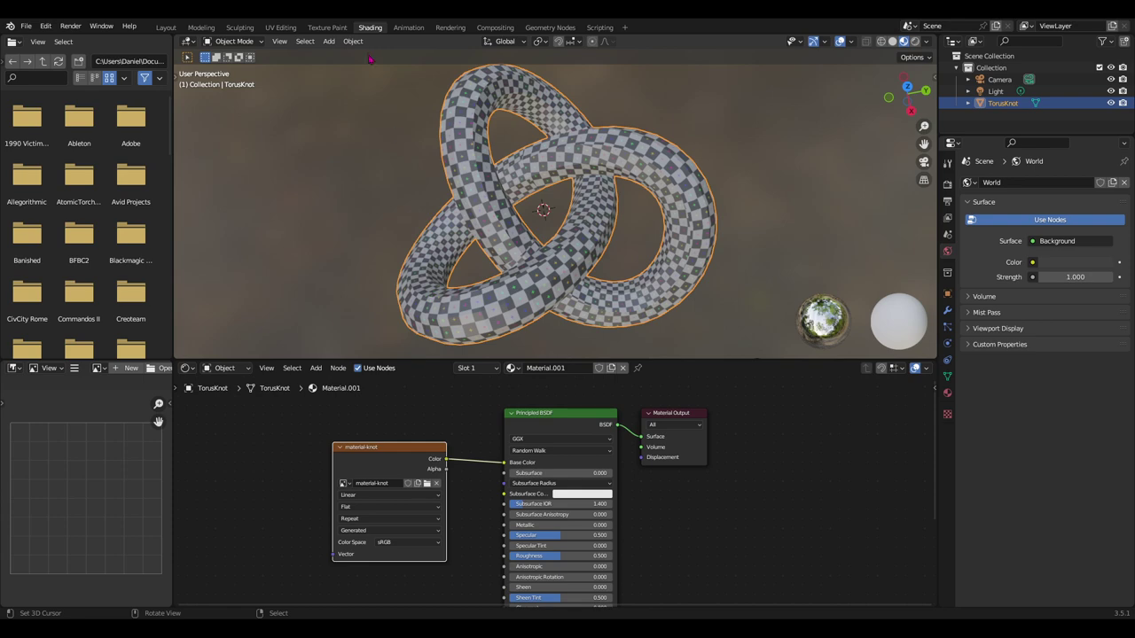
Show the material-knot image in the Texture Paint workspace's image editor.
click(330, 30)
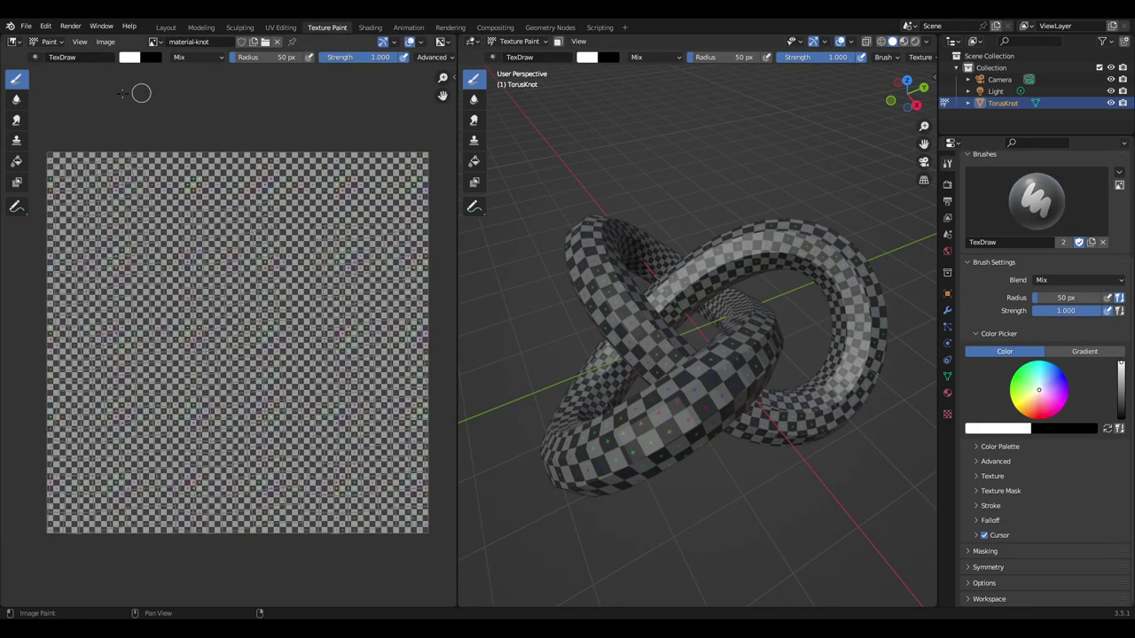
click(154, 42)
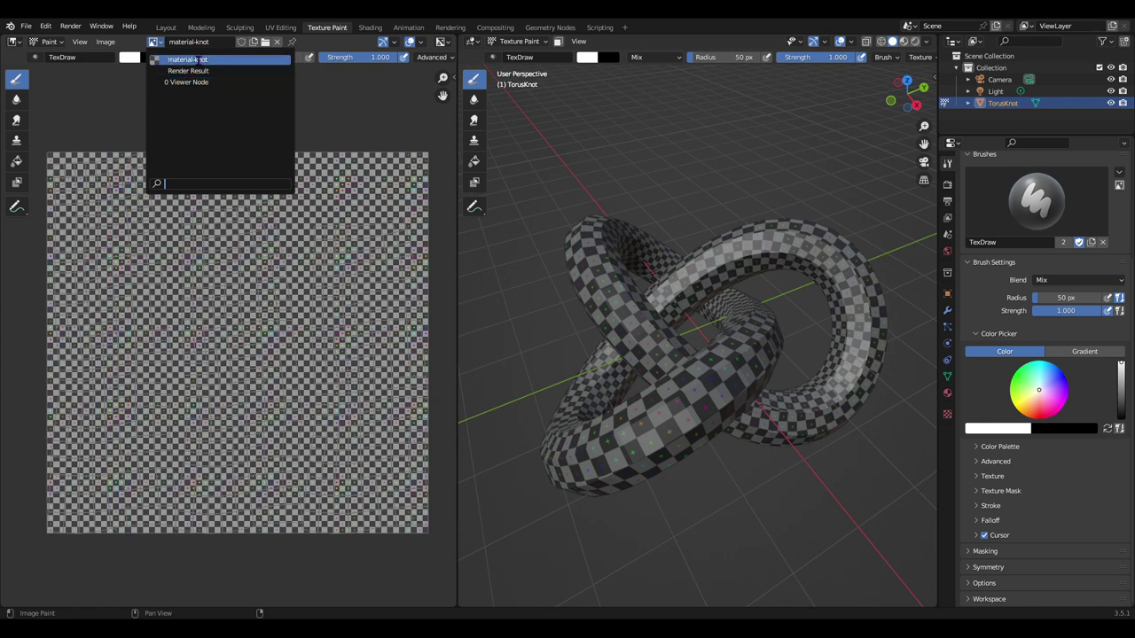
click(197, 59)
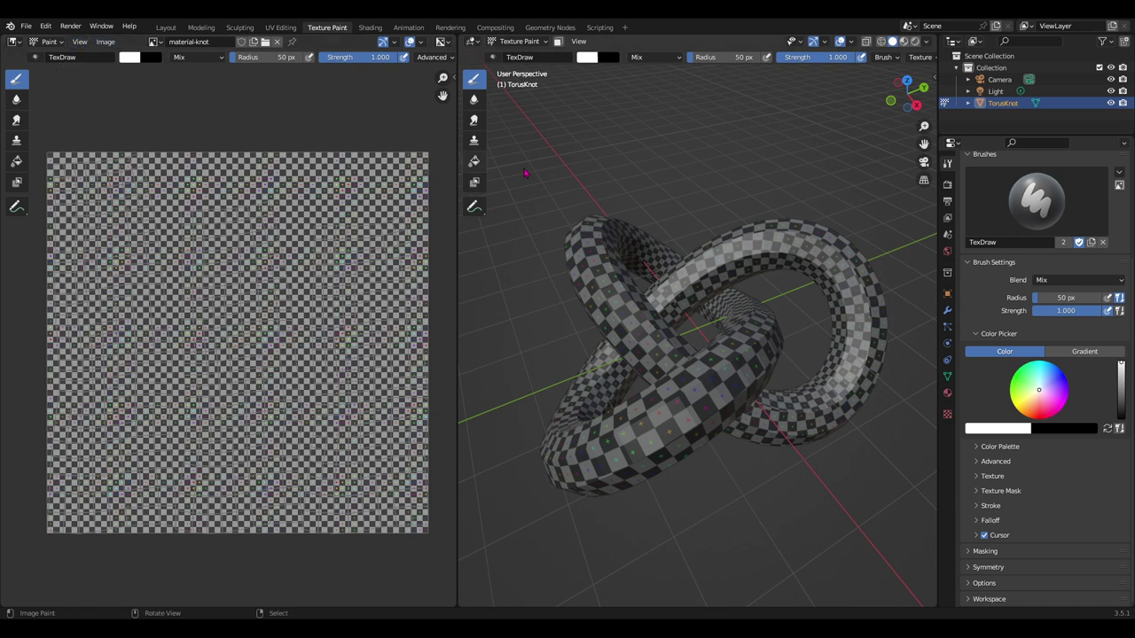
middle_drag(799, 318, 809, 363)
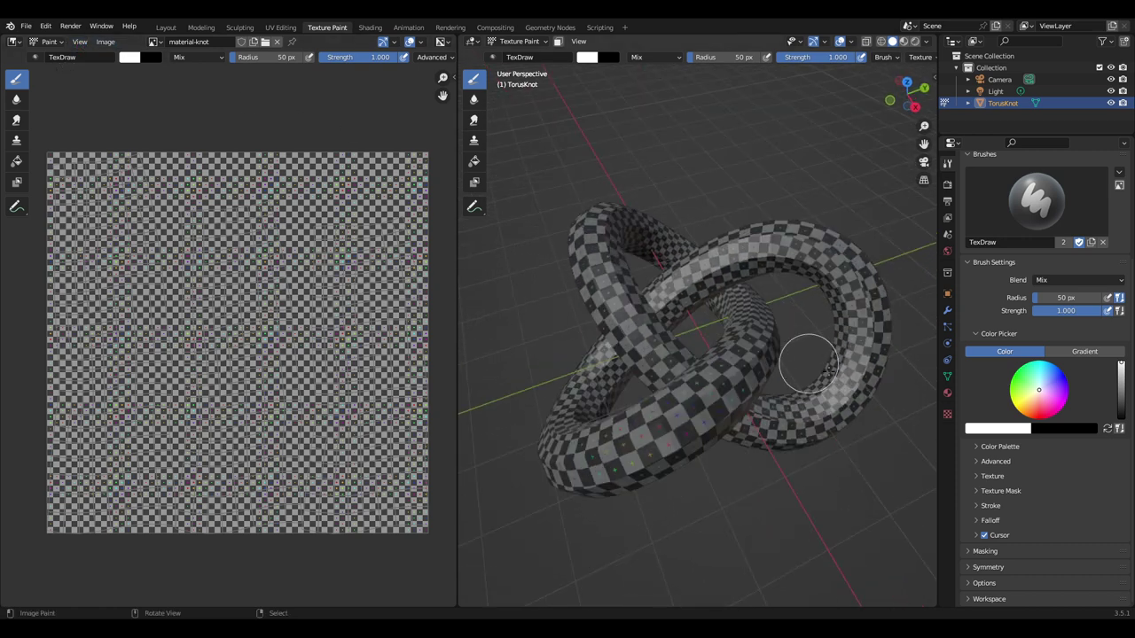
Pick magenta as the brush colour and paint a stroke on the lower knot section.
click(1056, 405)
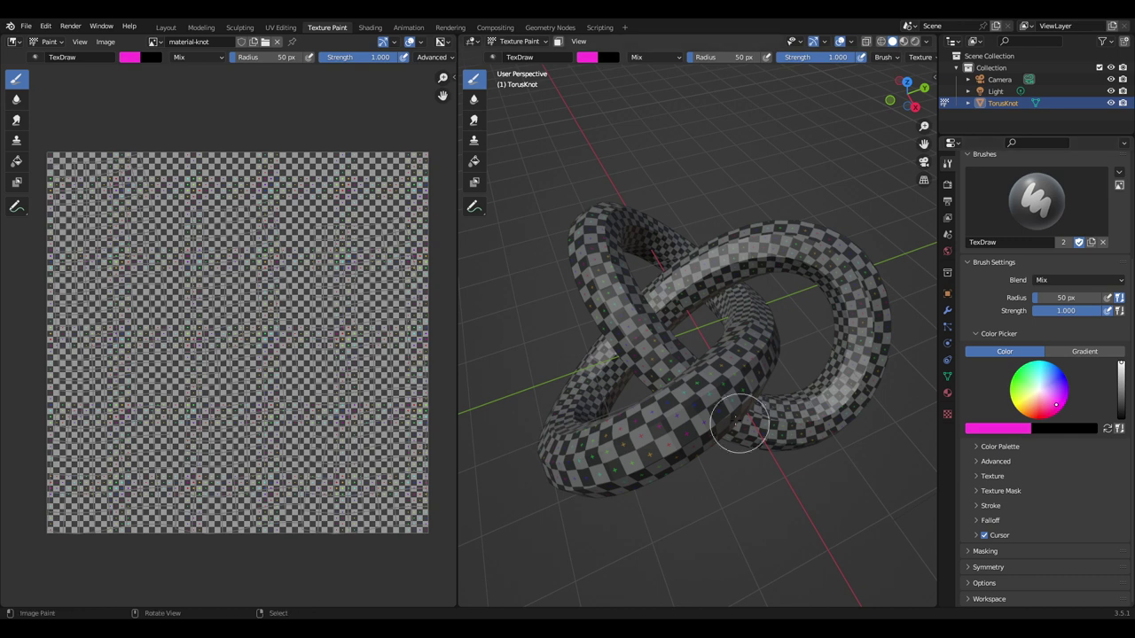
drag(740, 374, 620, 454)
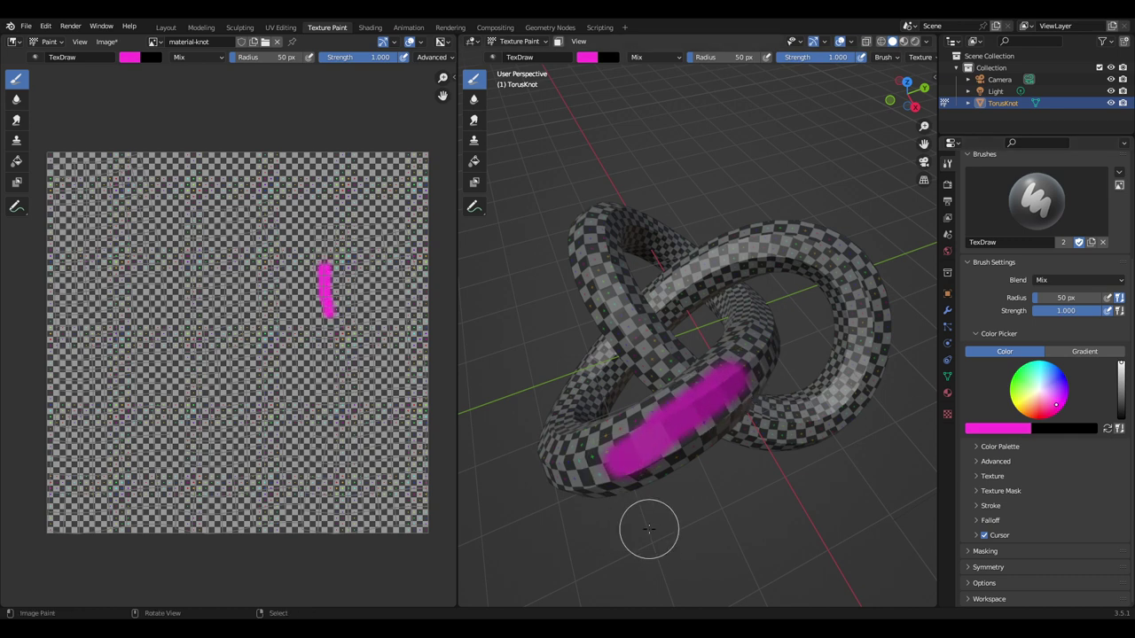
mouse_move(825, 305)
middle_down()
mouse_move(714, 281)
mouse_move(742, 362)
middle_up()
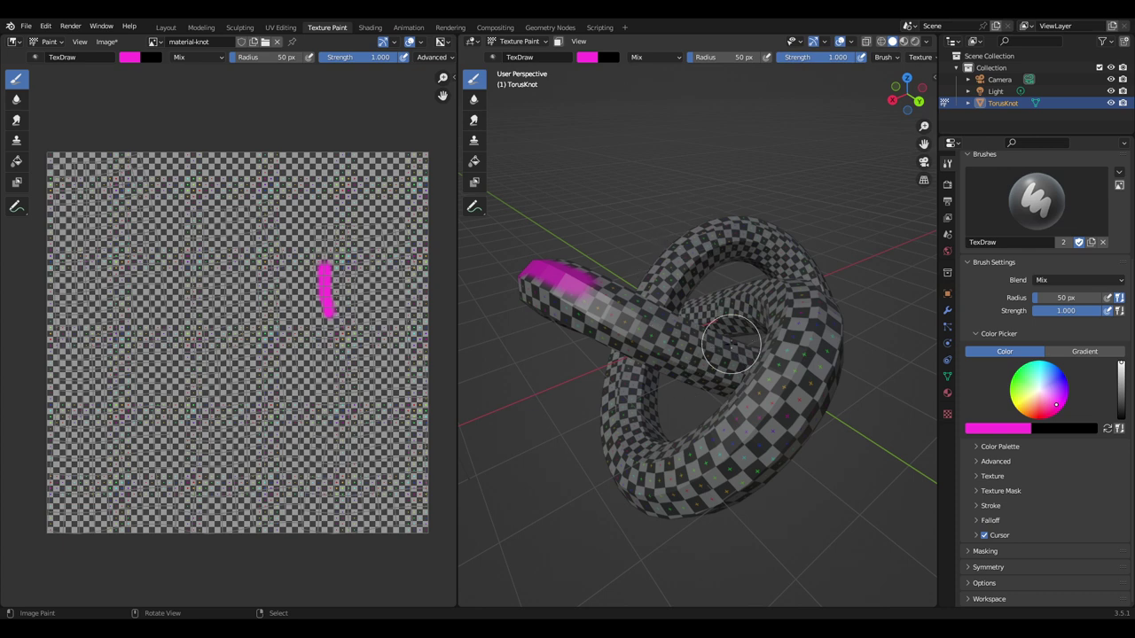
mouse_move(731, 344)
middle_down()
mouse_move(770, 372)
mouse_move(715, 337)
middle_up()
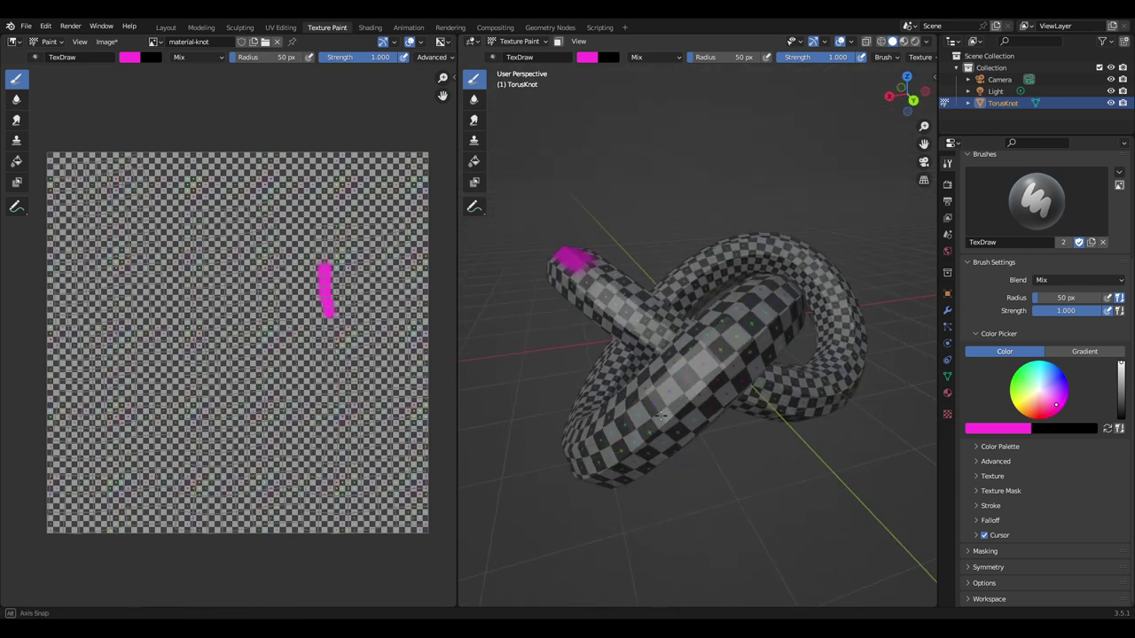
mouse_move(748, 279)
middle_down()
mouse_move(747, 346)
mouse_move(793, 367)
mouse_move(671, 349)
middle_up()
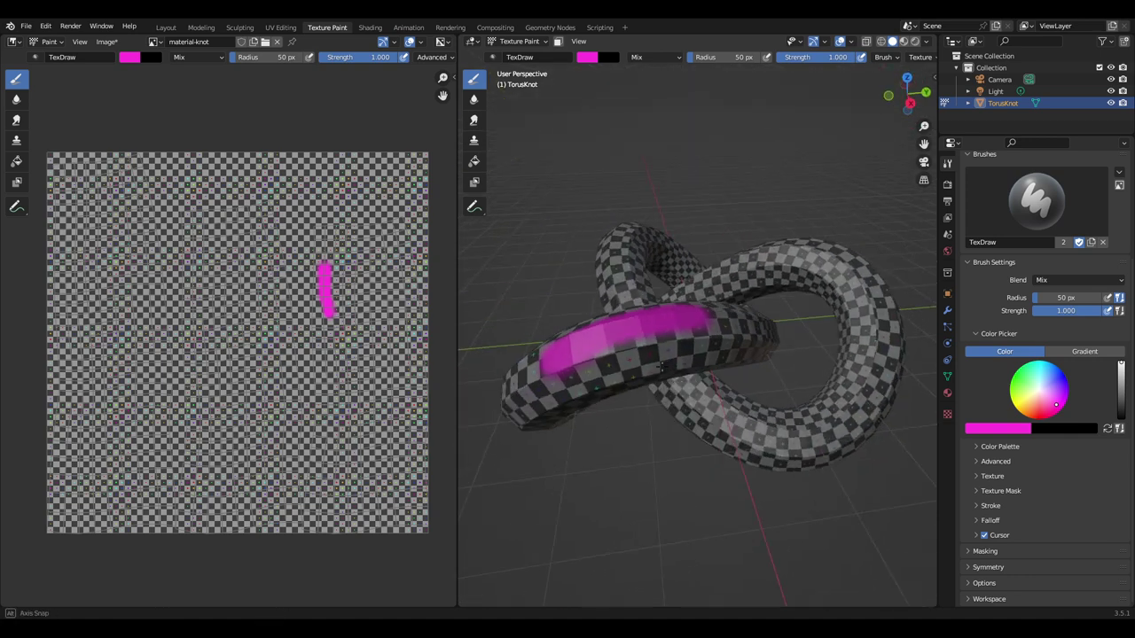
Extend the magenta paint over the top of the knot, then switch to the UV Editing workspace.
drag(733, 308, 653, 329)
middle_drag(654, 329, 640, 355)
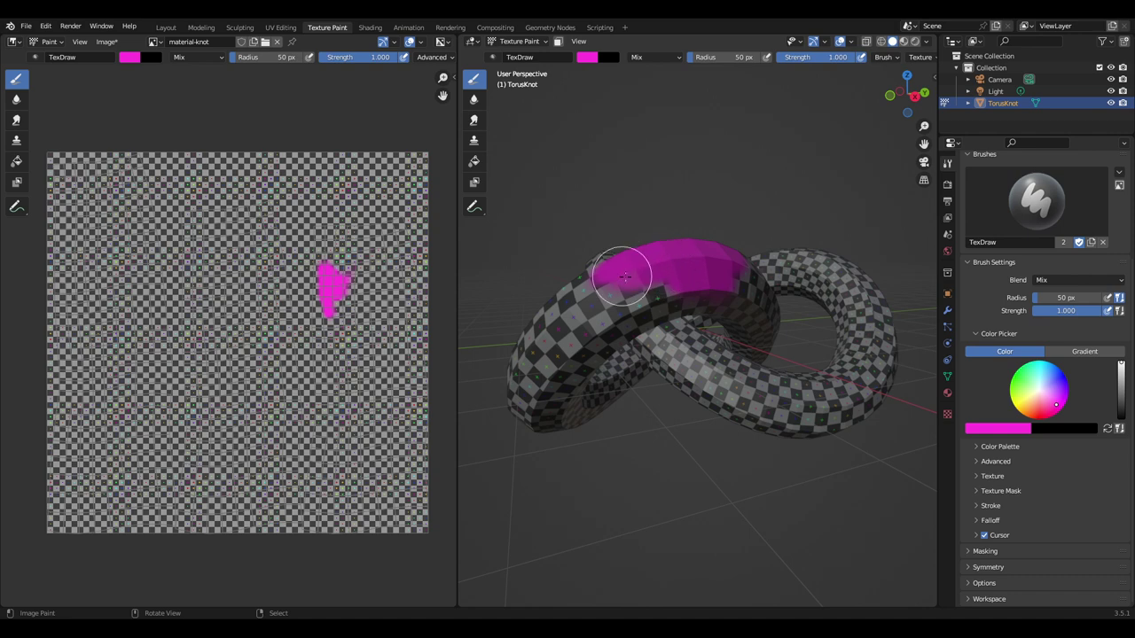
middle_drag(633, 292, 676, 281)
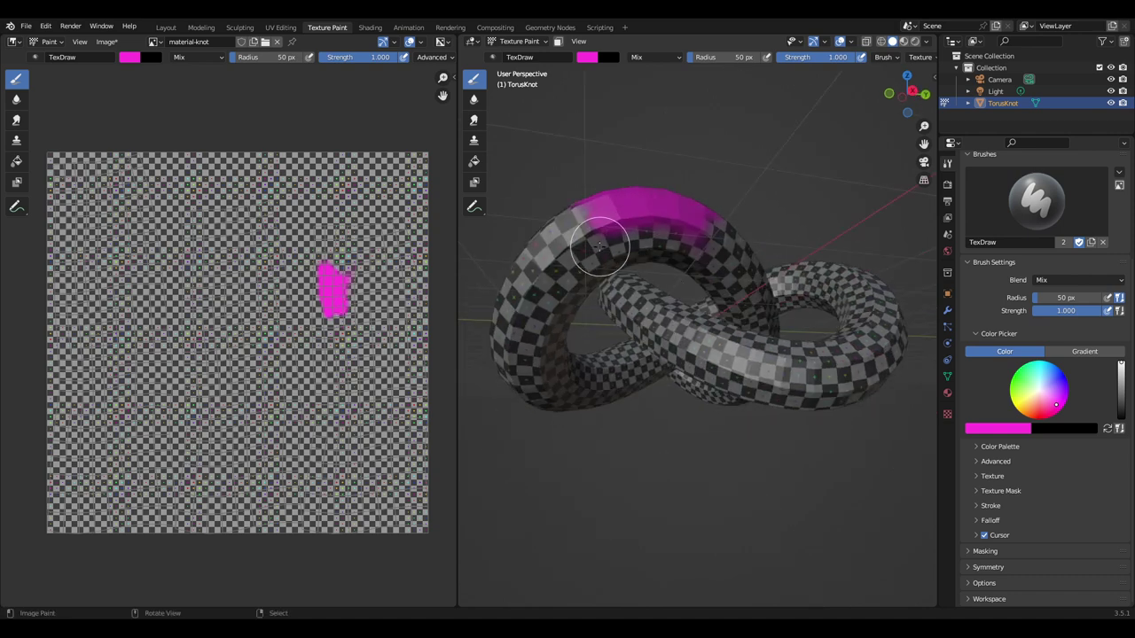
drag(608, 240, 714, 228)
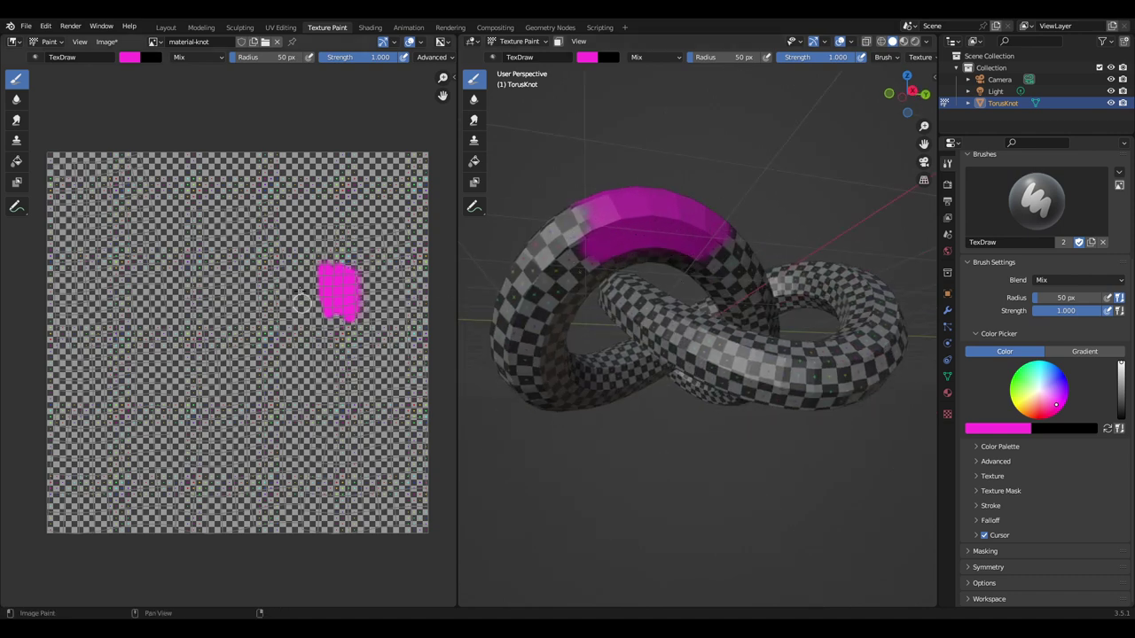
click(279, 27)
Leave Edit Mode and save the painted material-knot texture with Image > Save.
key(Tab)
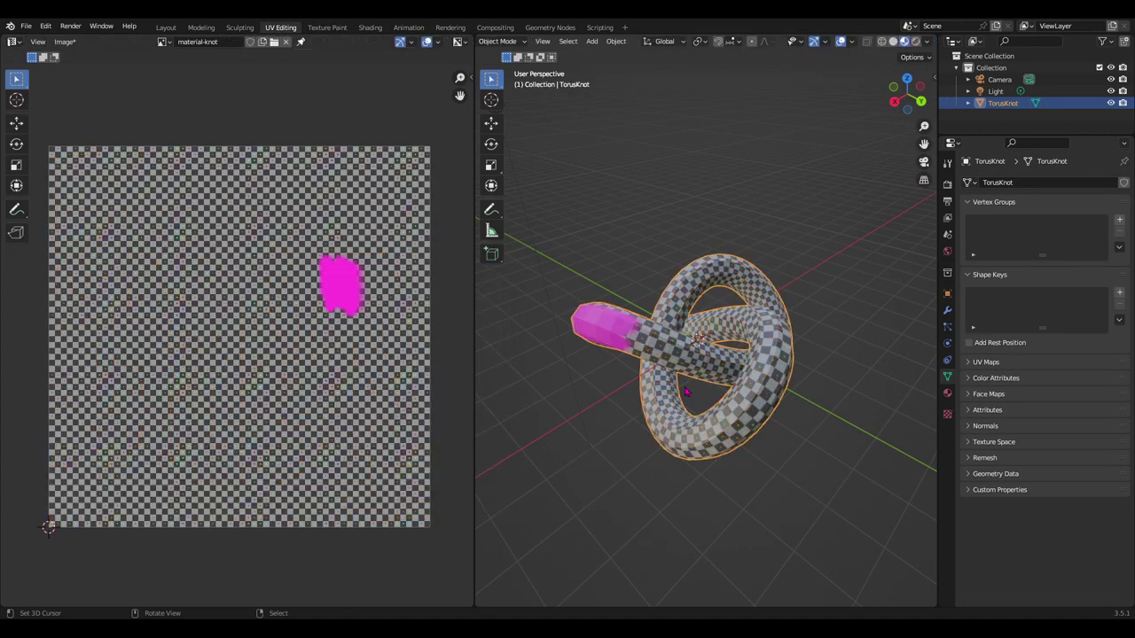
scroll(368, 330, up, 2)
scroll(371, 330, down, 1)
click(66, 42)
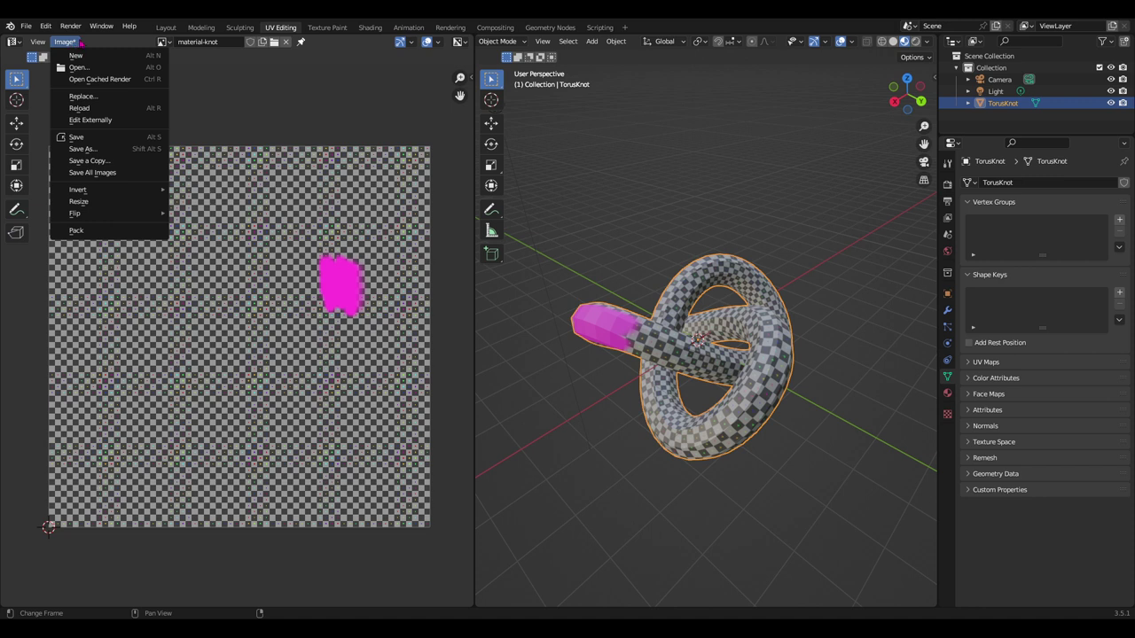
click(81, 43)
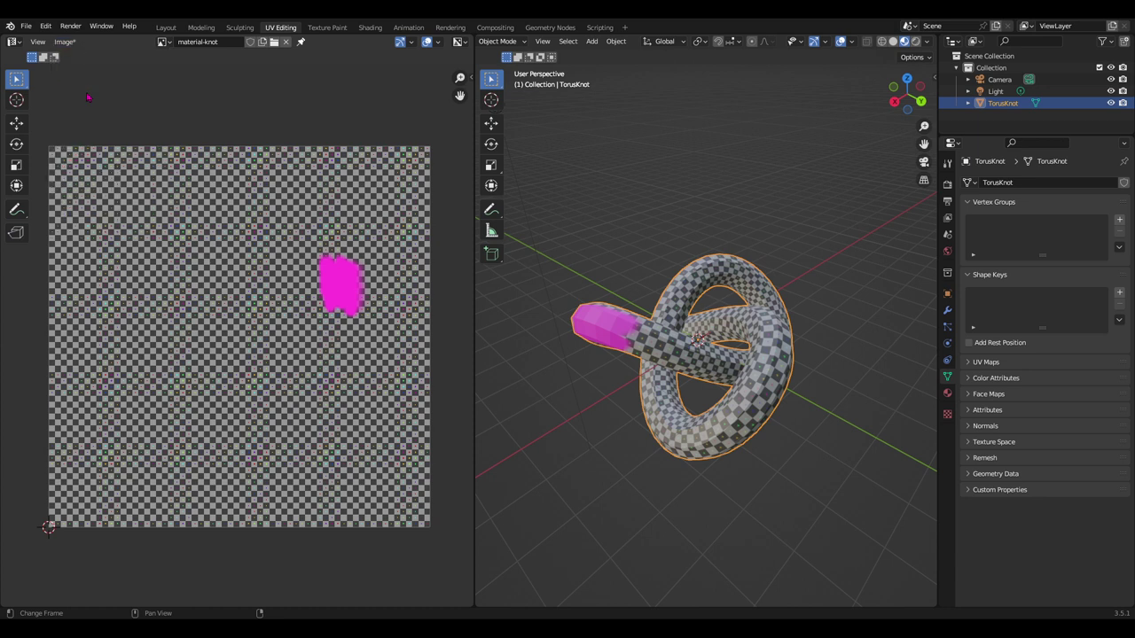
click(68, 42)
Back in Texture Paint, spread magenta across the knot's top, lower tube and upper tube.
click(324, 28)
mouse_move(690, 309)
middle_down()
mouse_move(639, 280)
mouse_move(600, 208)
middle_up()
mouse_move(600, 207)
mouse_down()
mouse_move(626, 203)
mouse_move(659, 223)
mouse_move(600, 219)
mouse_move(627, 216)
mouse_up()
middle_drag(628, 216, 753, 432)
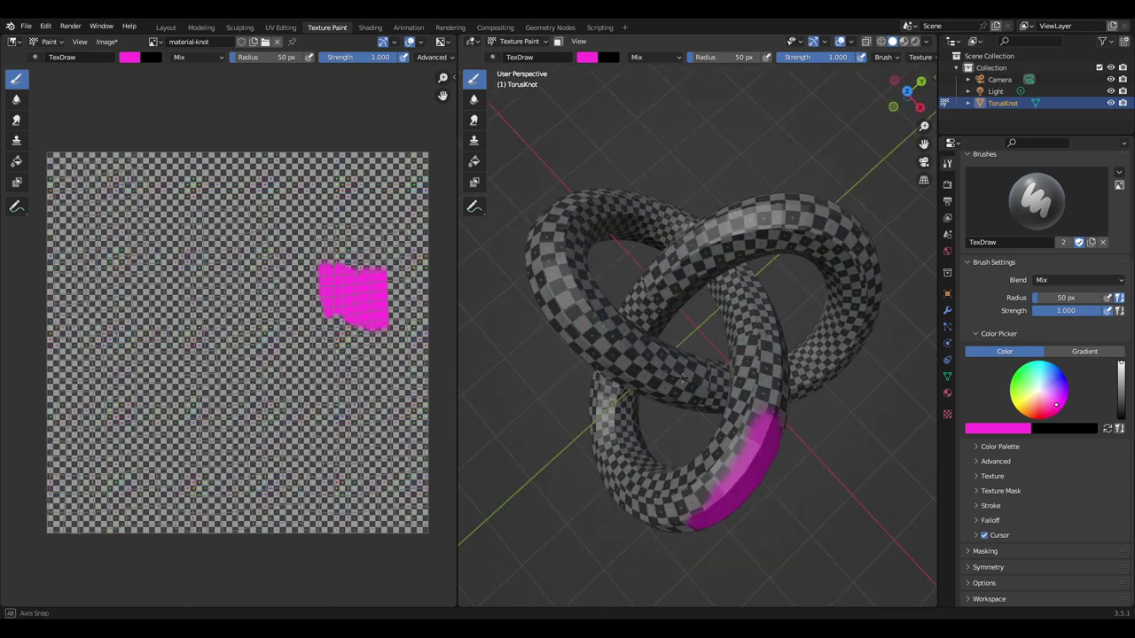
drag(753, 431, 700, 509)
mouse_move(701, 509)
middle_down()
mouse_move(810, 380)
mouse_move(805, 347)
middle_up()
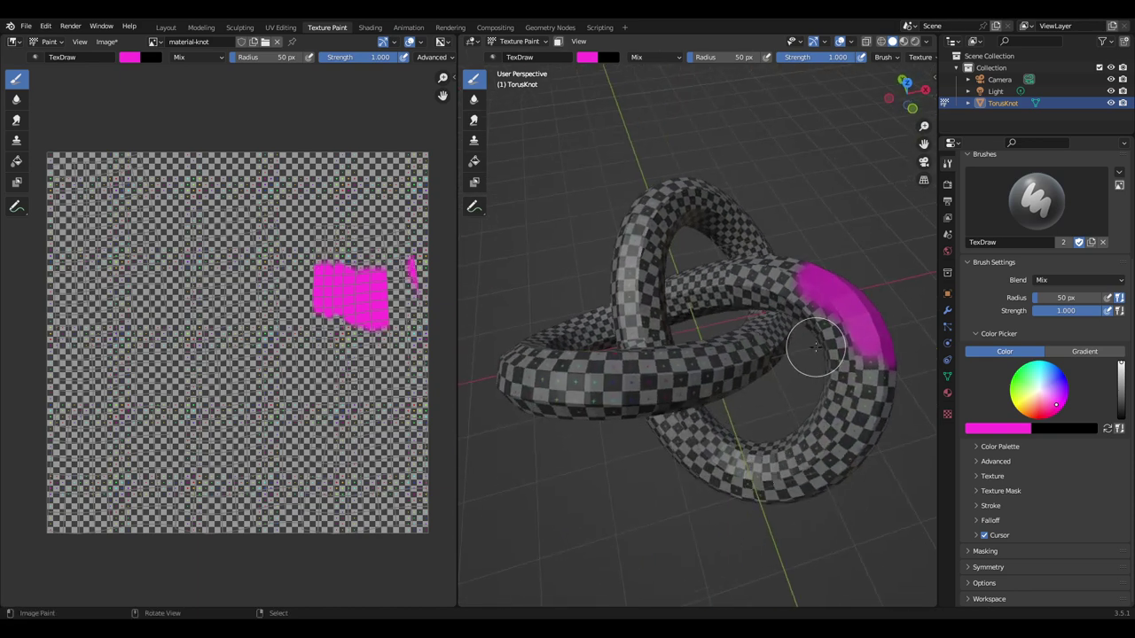
drag(816, 302, 807, 329)
middle_drag(807, 329, 806, 266)
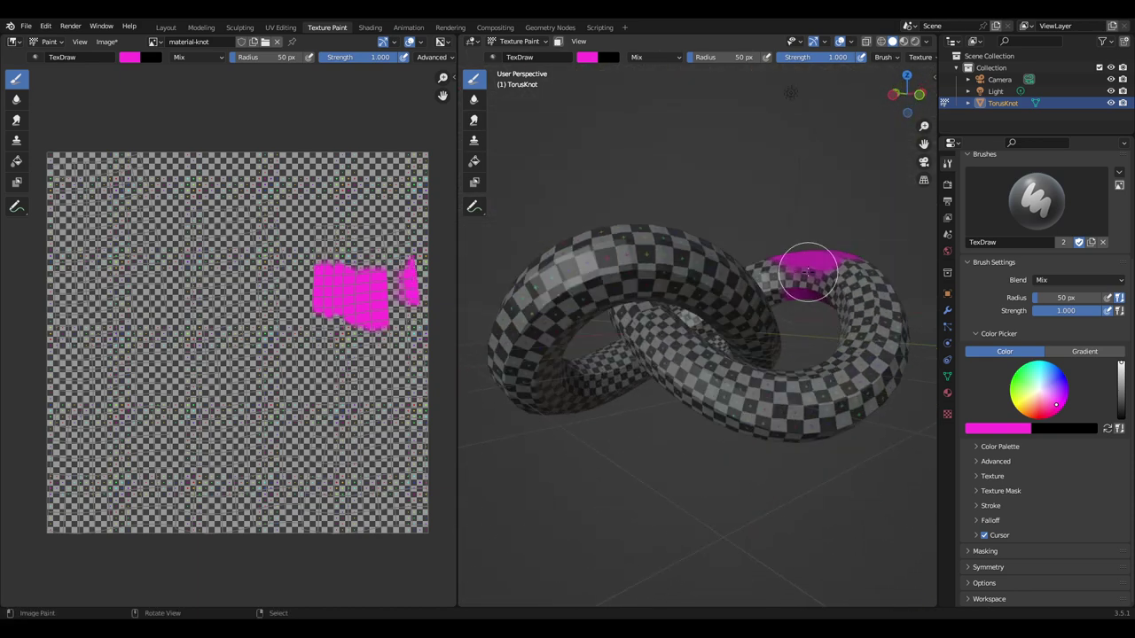
mouse_move(805, 293)
mouse_down()
mouse_move(816, 261)
mouse_move(805, 296)
mouse_up()
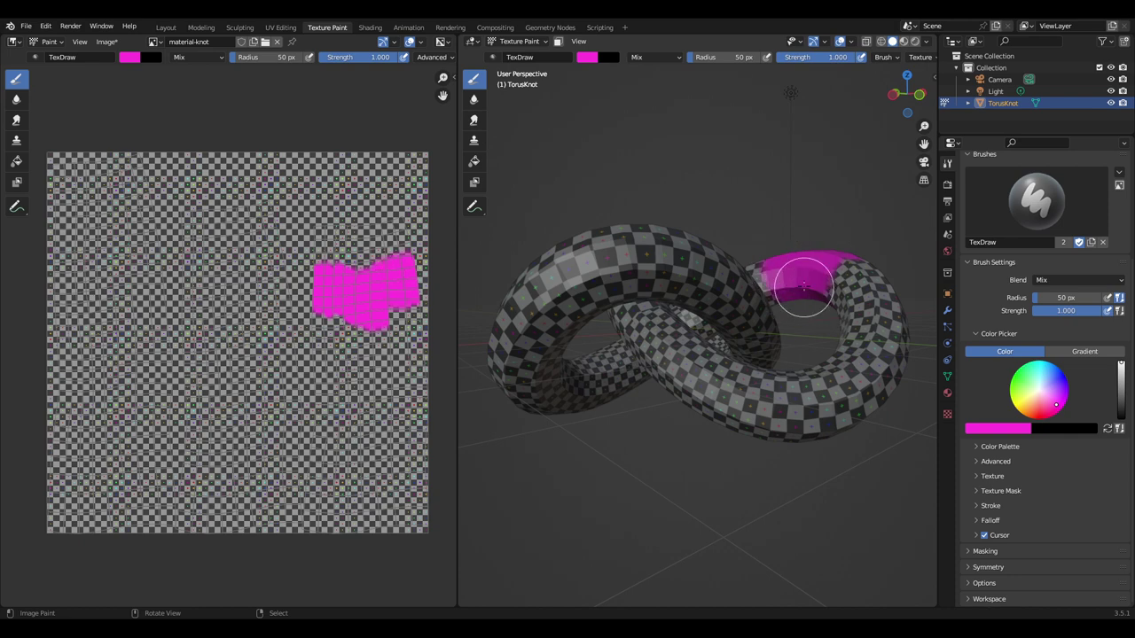
Widen the magenta band leftward and lower along the knot's upper loop.
mouse_move(854, 297)
middle_down()
mouse_move(587, 354)
mouse_move(588, 237)
mouse_move(661, 226)
mouse_move(643, 213)
middle_up()
mouse_move(600, 198)
mouse_down()
mouse_move(557, 152)
mouse_move(587, 183)
mouse_up()
middle_drag(633, 157, 808, 307)
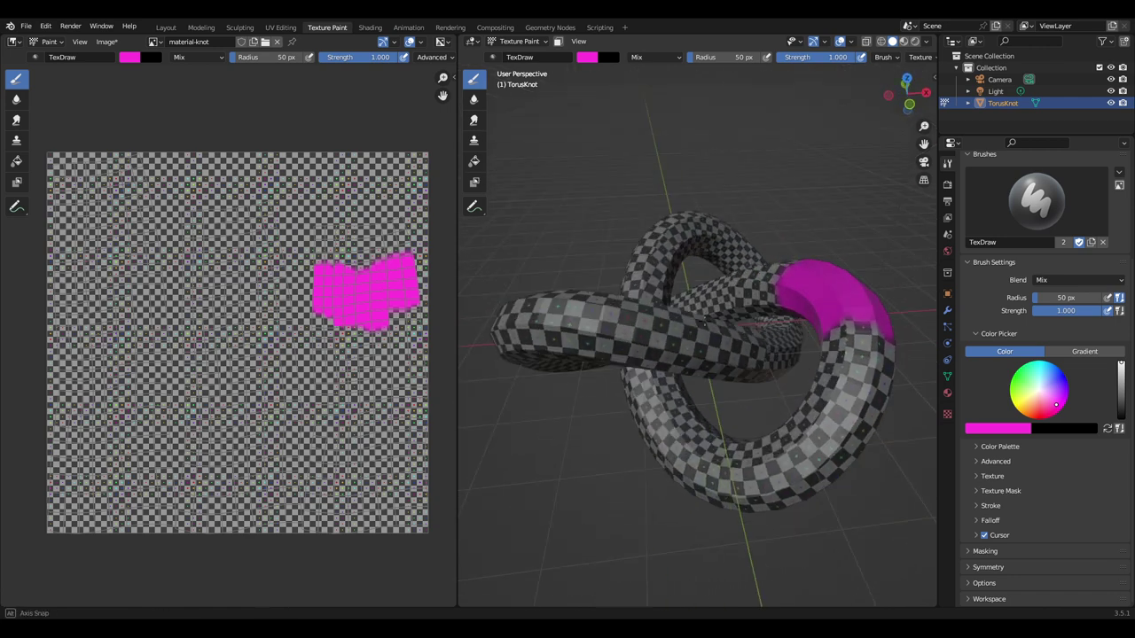
mouse_move(808, 308)
mouse_down()
mouse_move(836, 329)
mouse_move(886, 324)
mouse_up()
mouse_move(886, 324)
middle_down()
mouse_move(740, 304)
mouse_move(643, 263)
mouse_move(630, 221)
middle_up()
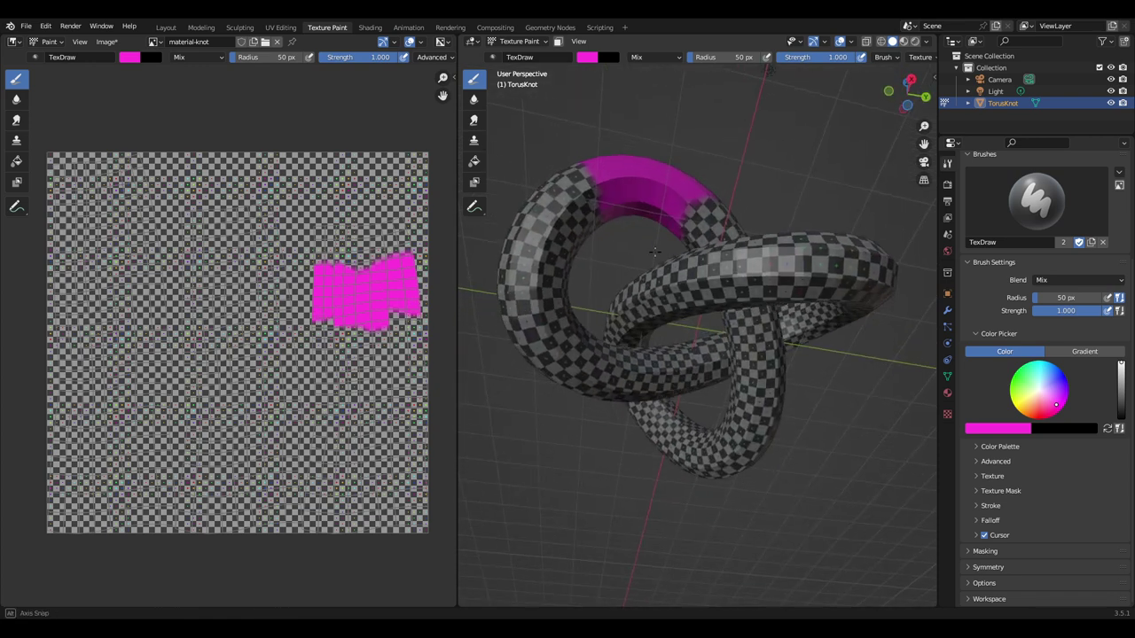
drag(641, 208, 616, 235)
middle_drag(615, 235, 650, 222)
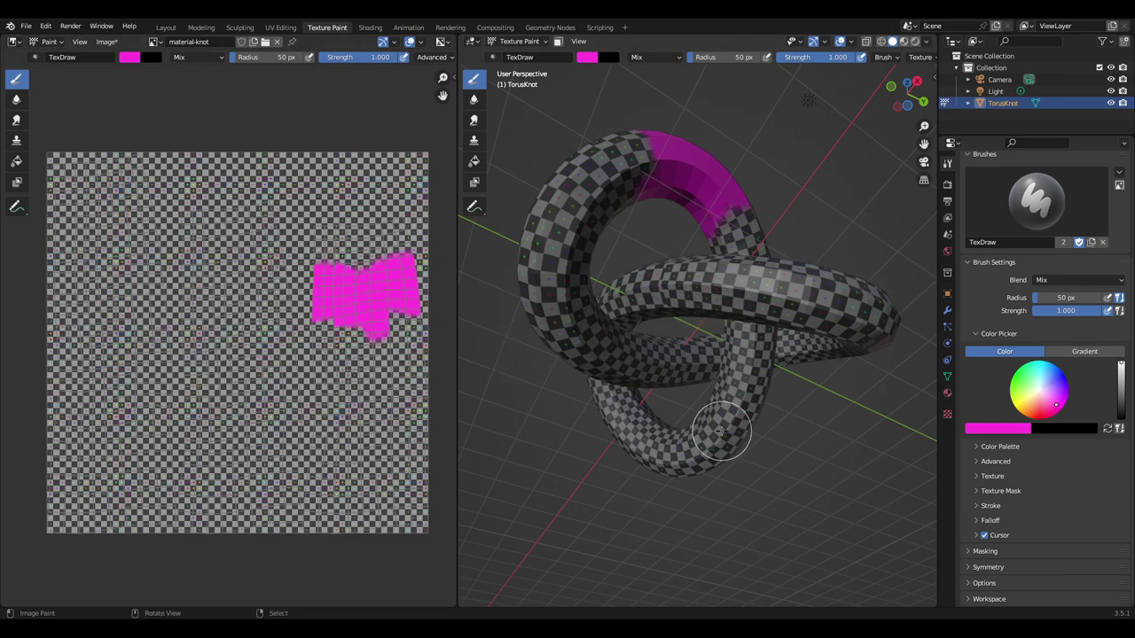
mouse_move(722, 431)
middle_down()
mouse_move(774, 426)
mouse_move(750, 457)
middle_up()
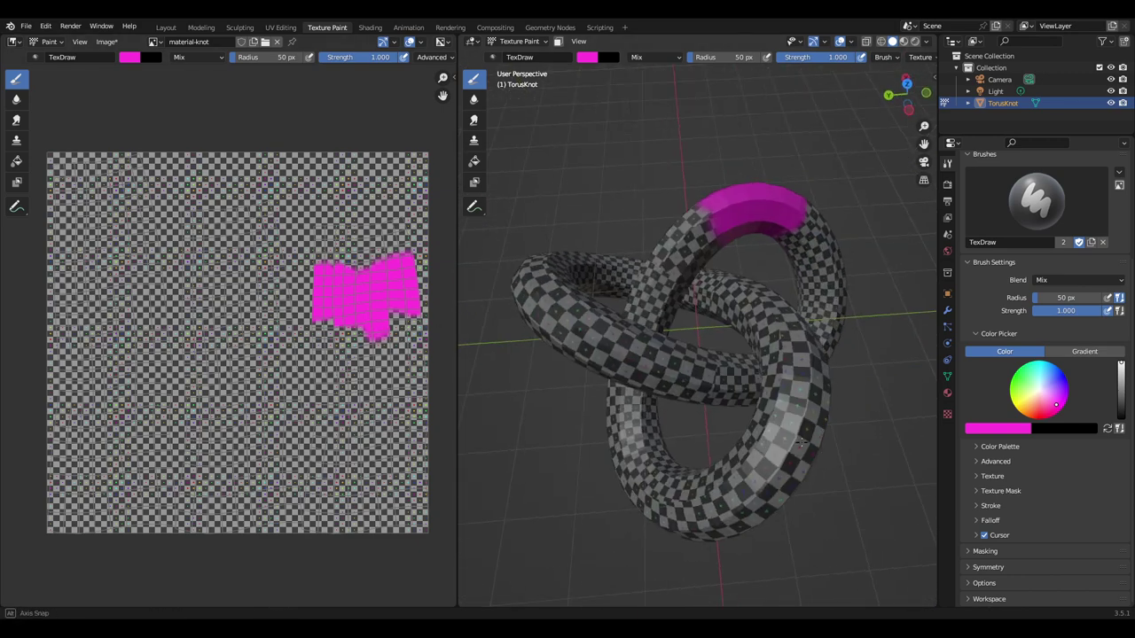
mouse_move(746, 359)
middle_down()
mouse_move(650, 448)
mouse_move(653, 373)
mouse_move(633, 398)
mouse_move(638, 380)
middle_up()
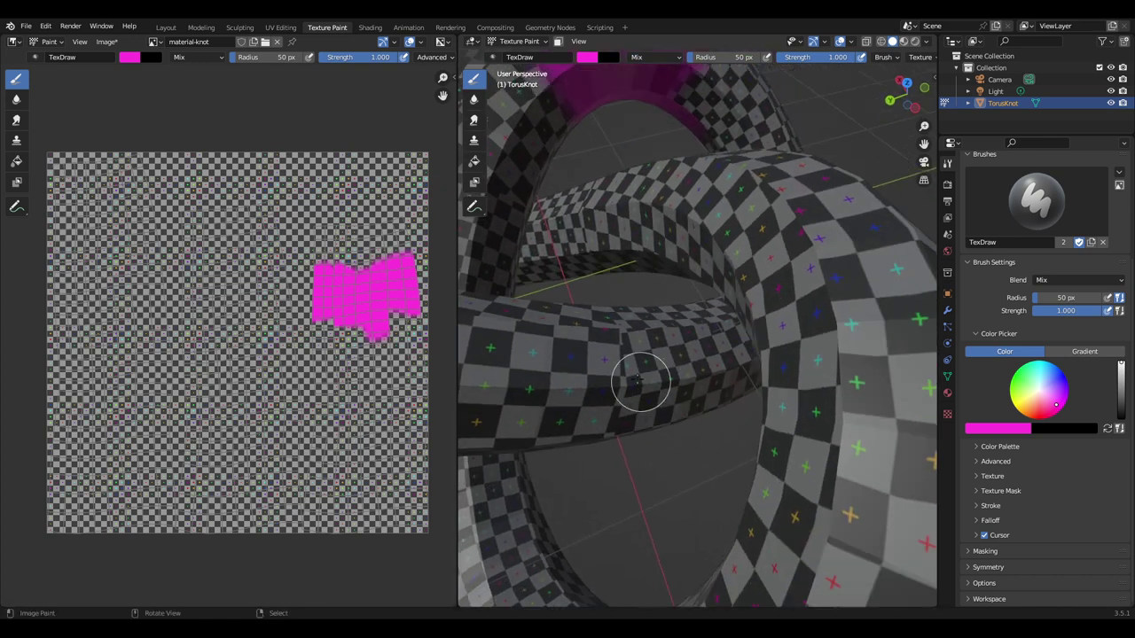
Choose a light blue brush colour and paint a stroke up and down the inner tube.
click(1048, 384)
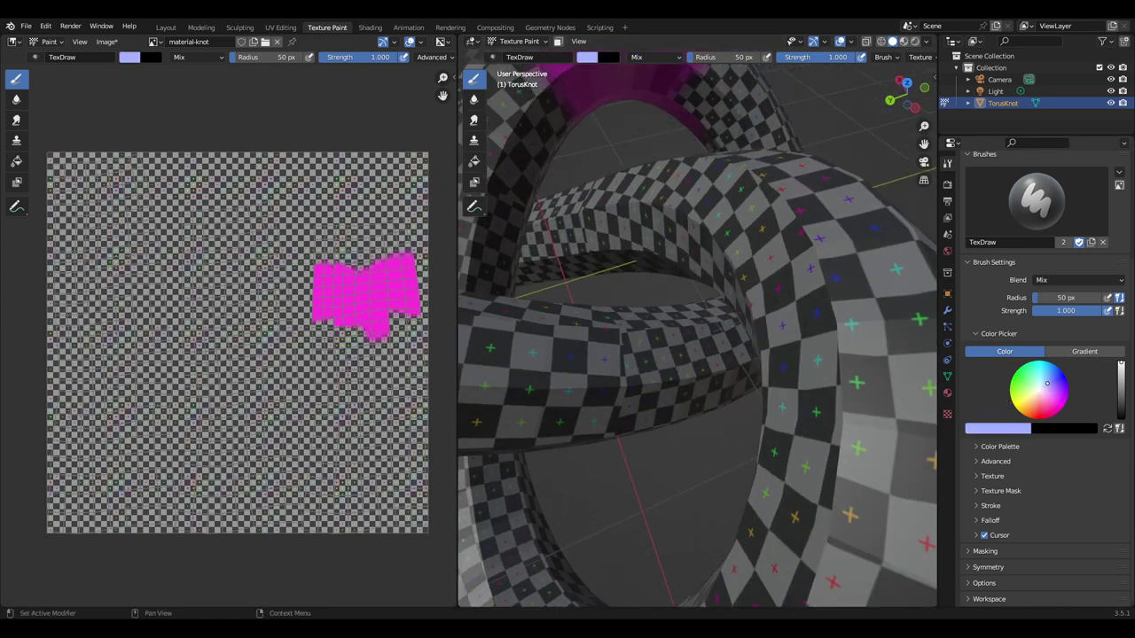
drag(1047, 383, 1048, 378)
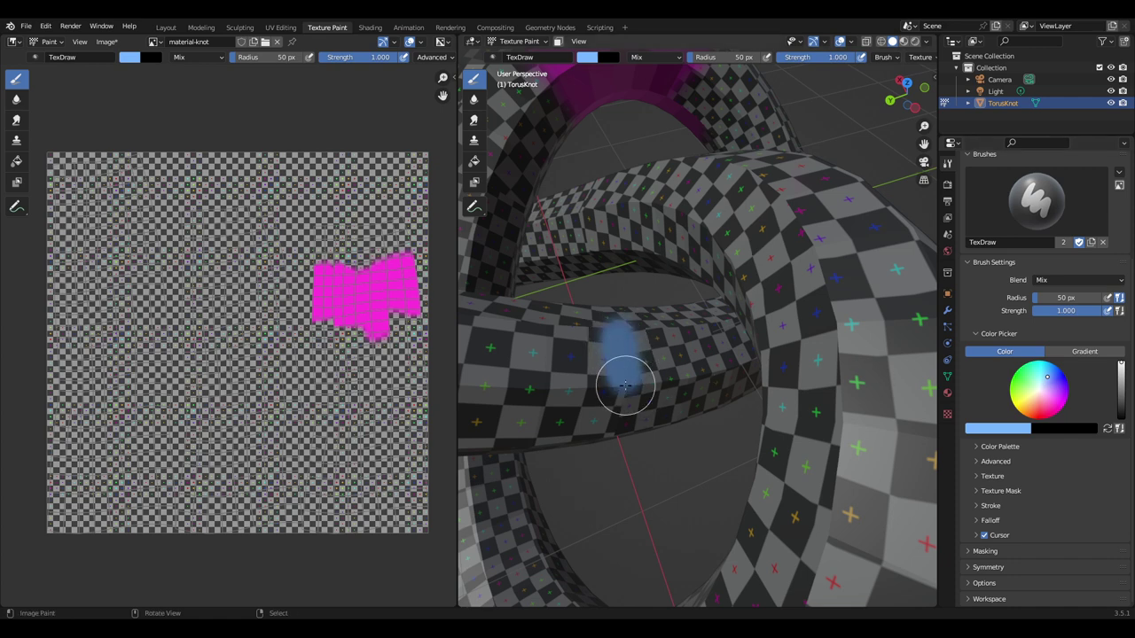
drag(625, 386, 608, 405)
middle_drag(608, 405, 633, 343)
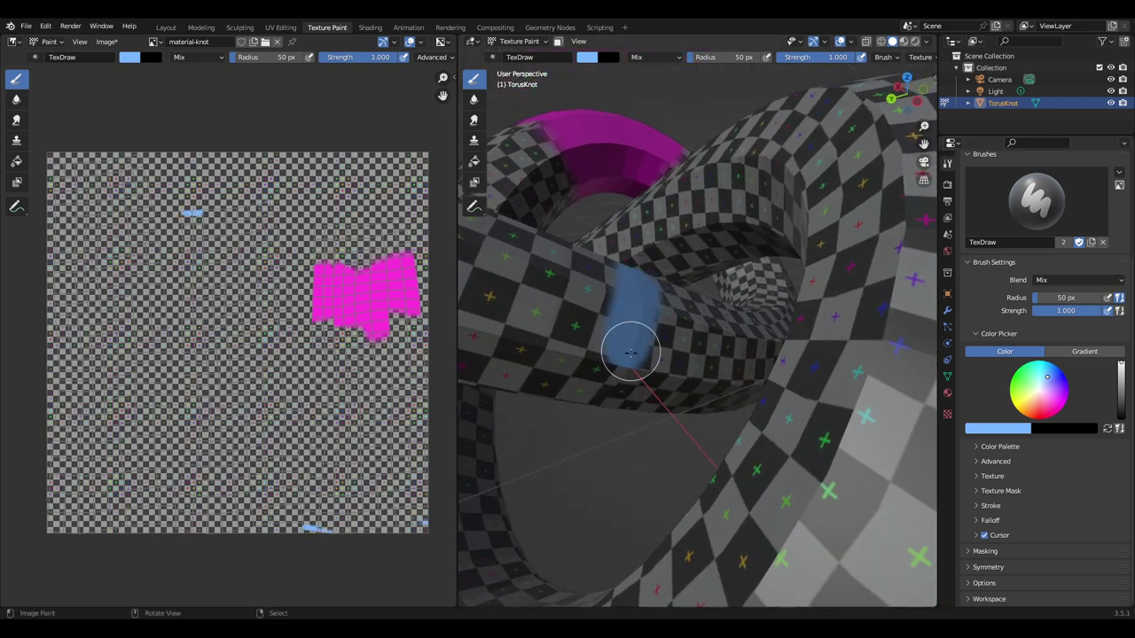
drag(629, 352, 638, 304)
middle_drag(624, 380, 651, 399)
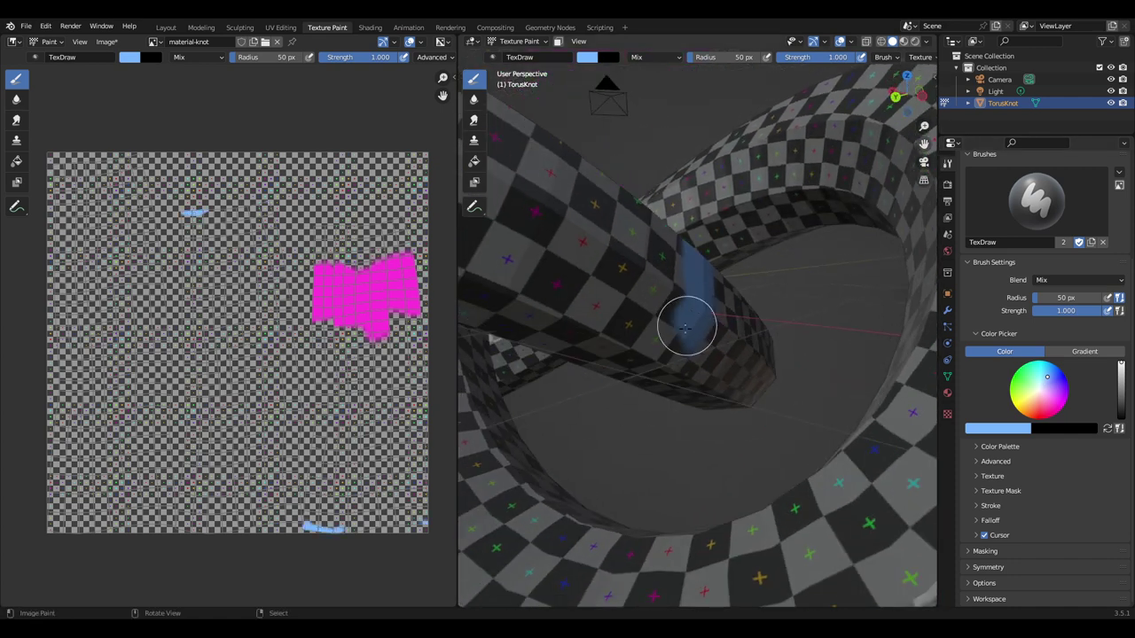
drag(686, 328, 696, 338)
Zoom out to the whole knot and paint a blue stroke across it near the crossing.
middle_drag(638, 382, 699, 422)
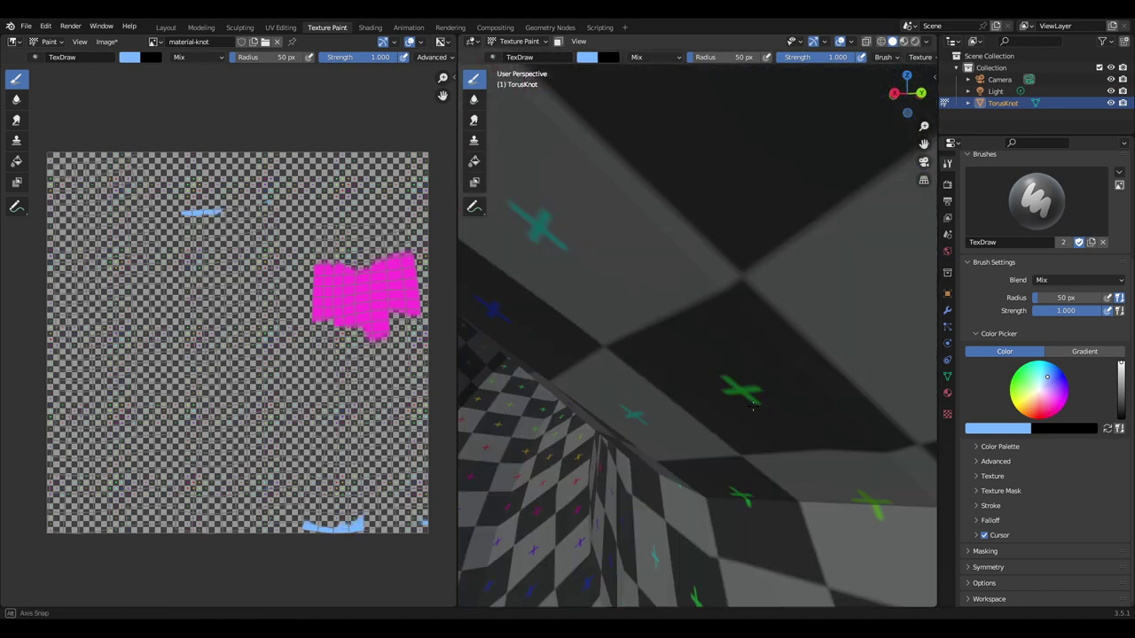
scroll(699, 422, down, 2)
scroll(679, 405, down, 2)
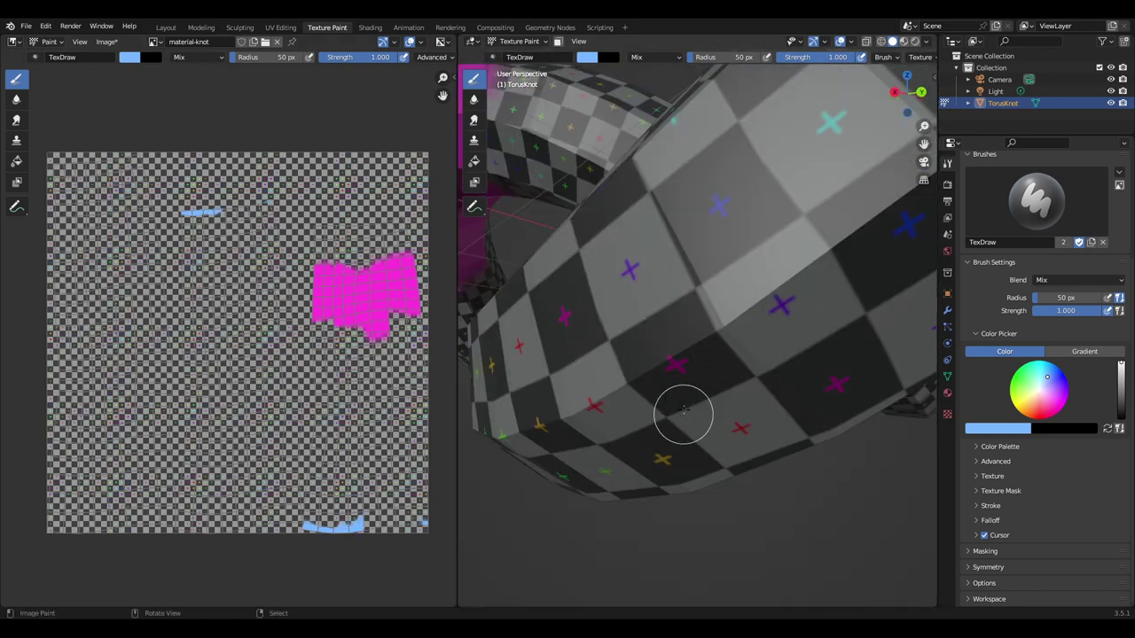
scroll(679, 404, down, 2)
scroll(679, 400, down, 2)
scroll(664, 368, down, 2)
mouse_move(665, 368)
middle_down()
mouse_move(716, 204)
mouse_move(759, 344)
middle_up()
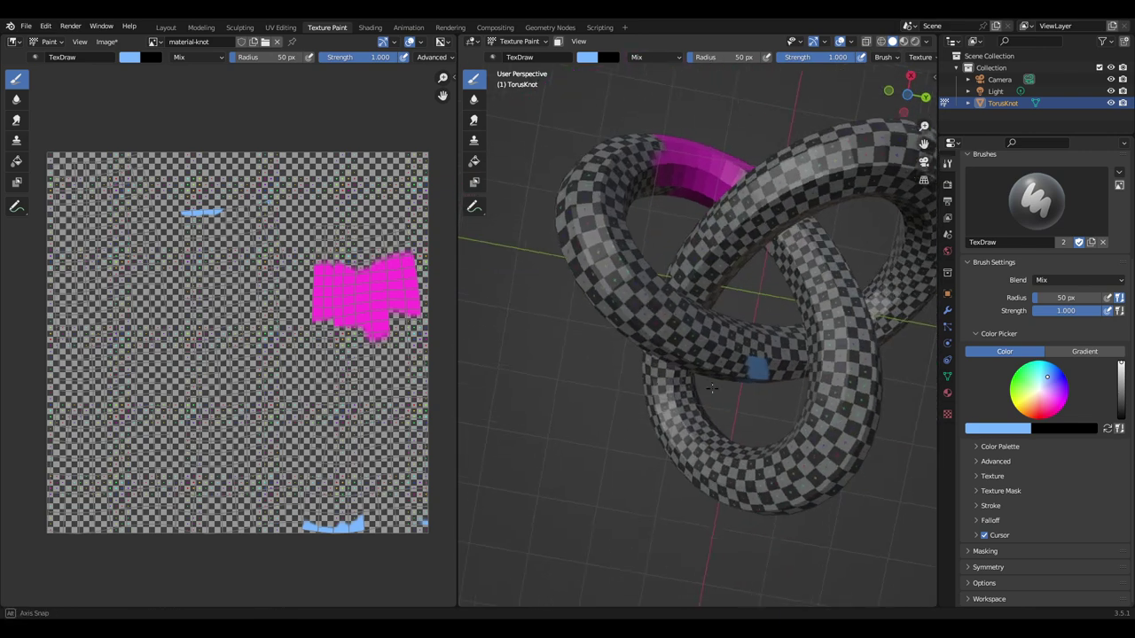
drag(759, 374, 760, 383)
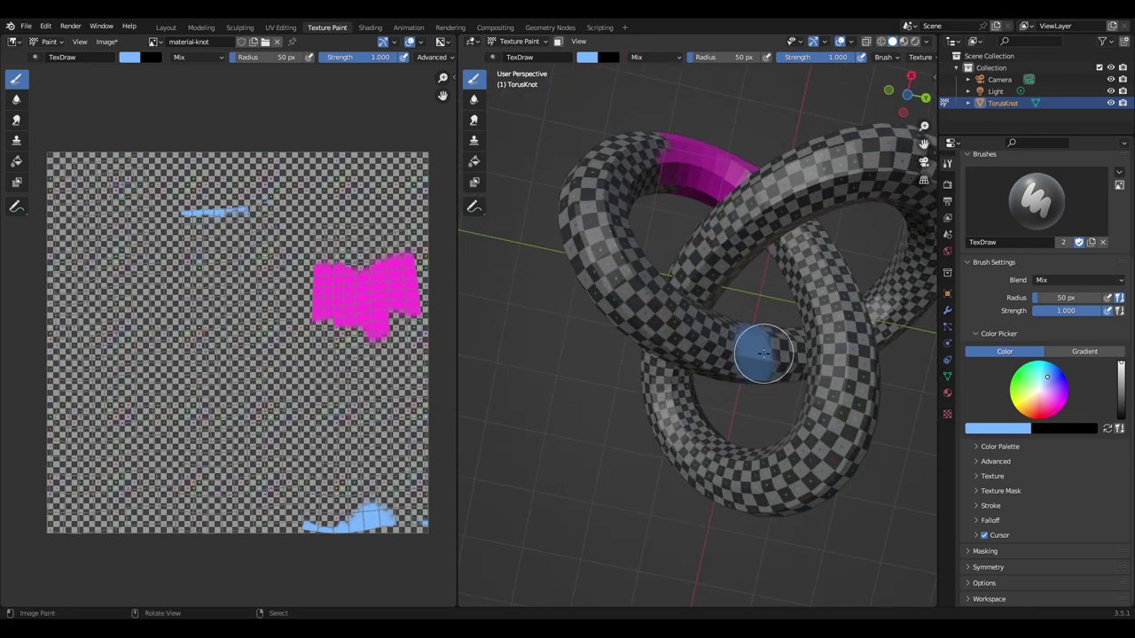
middle_drag(762, 352, 749, 324)
drag(742, 310, 750, 354)
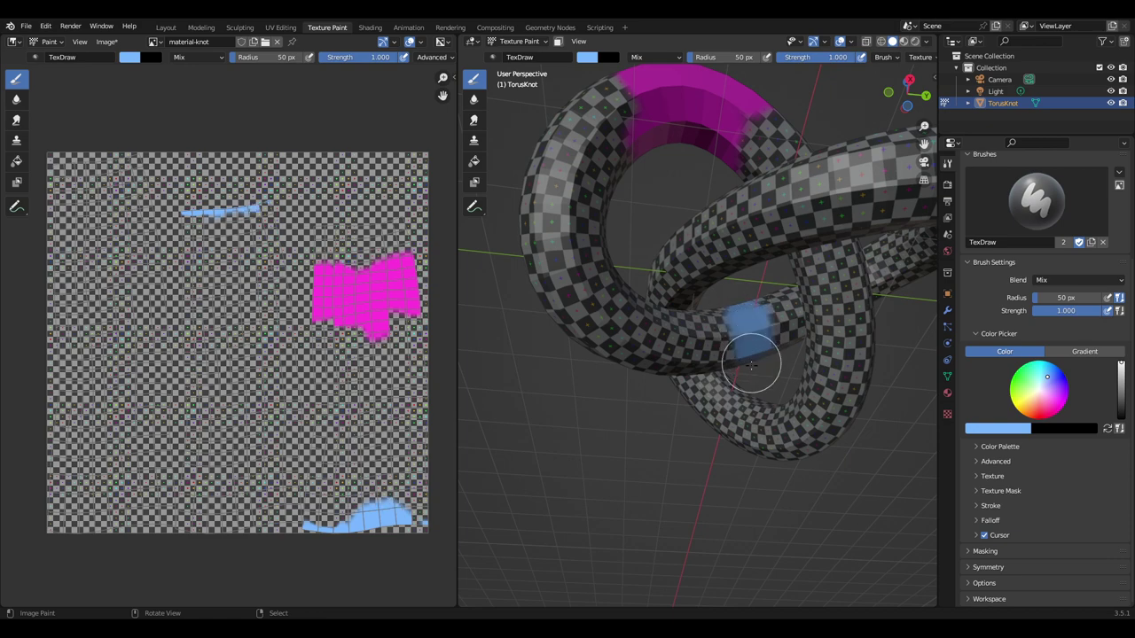
mouse_move(750, 355)
middle_down()
mouse_move(768, 431)
mouse_move(744, 328)
middle_up()
drag(759, 325, 753, 282)
middle_drag(754, 282, 737, 377)
Add small blue strokes on the knot and bring the magenta patch into view.
mouse_move(775, 319)
middle_down()
mouse_move(715, 459)
mouse_move(722, 377)
middle_up()
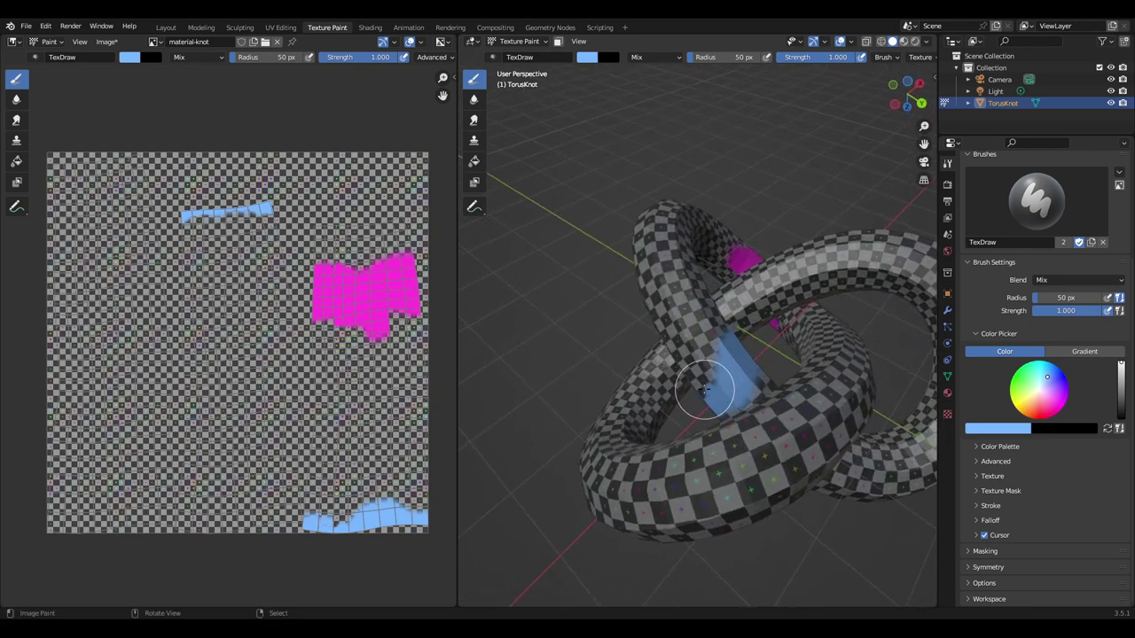
drag(722, 377, 716, 385)
mouse_move(717, 385)
middle_down()
mouse_move(796, 371)
mouse_move(780, 359)
mouse_move(785, 347)
middle_up()
mouse_move(735, 408)
middle_down()
mouse_move(724, 395)
mouse_move(740, 381)
mouse_move(810, 352)
middle_up()
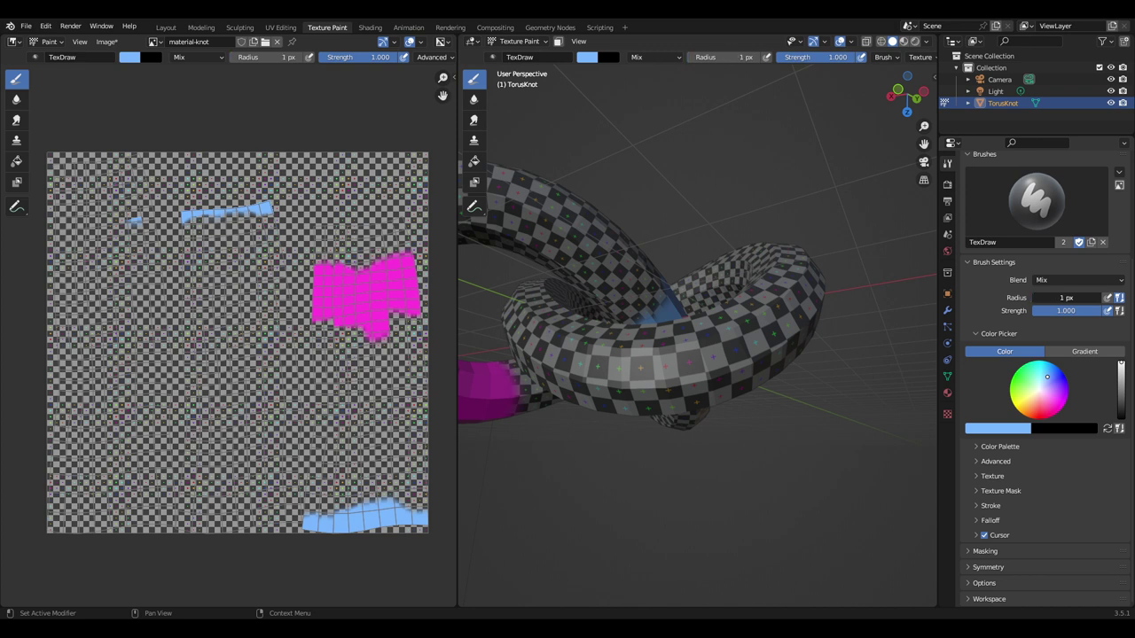
Set the brush radius to 5 px and pick a deeper blue colour.
click(1066, 297)
text(46)
key(Return)
click(1065, 297)
key(Return)
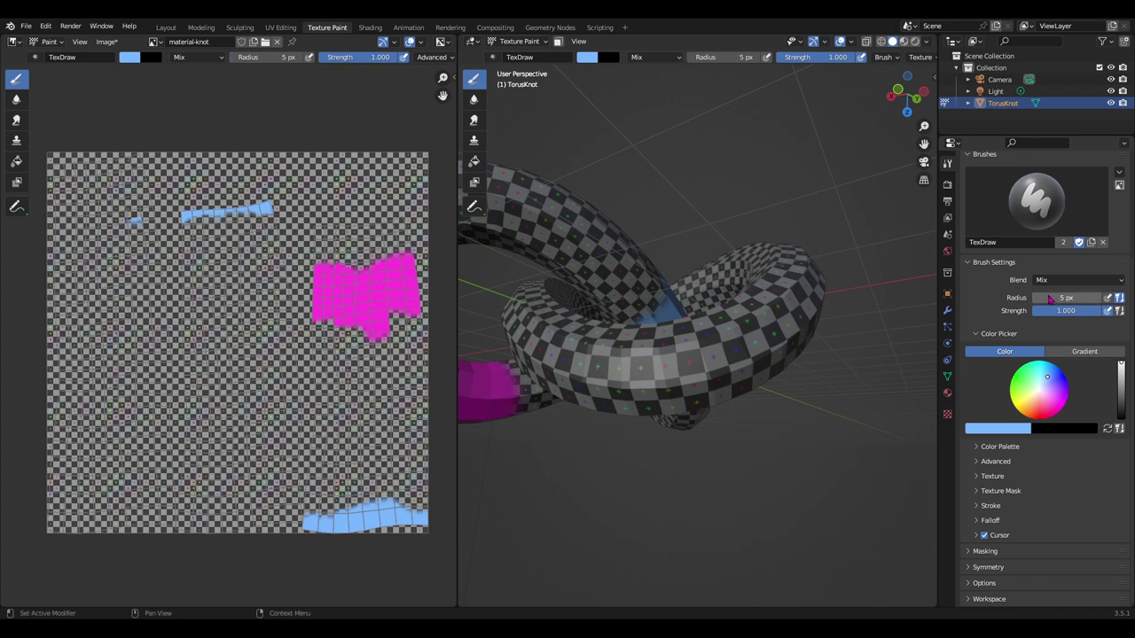
click(1058, 378)
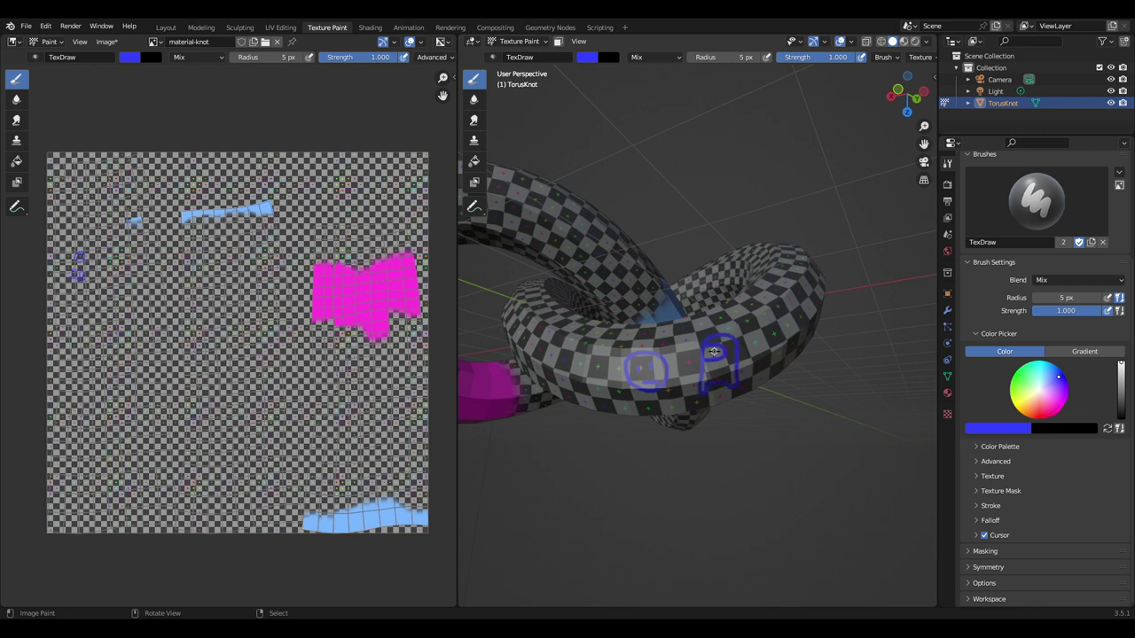
Zoom and centre the image view on the blue smiley and figure doodles.
ctrl+middle_drag(758, 370, 758, 292)
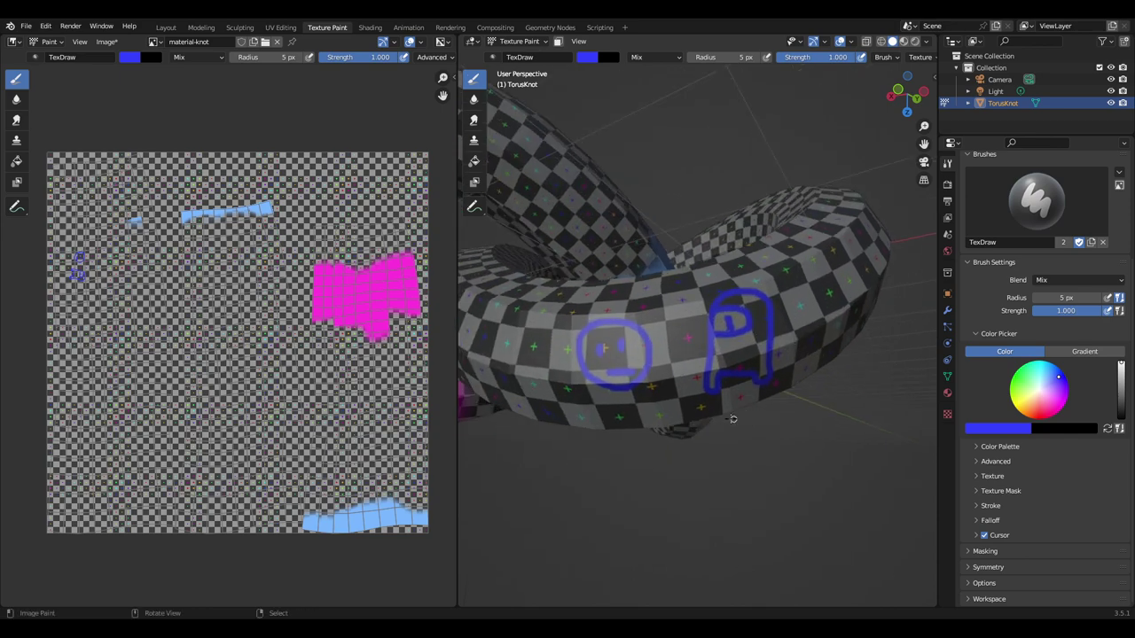
scroll(28, 288, up, 5)
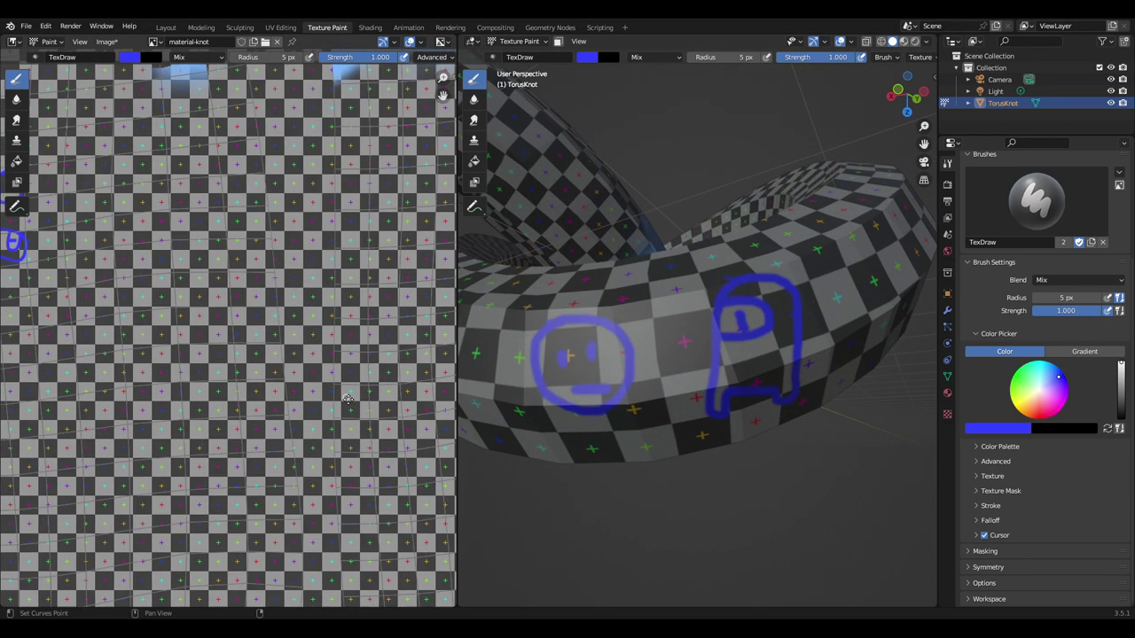
middle_drag(17, 244, 305, 358)
scroll(262, 340, up, 3)
scroll(303, 313, down, 1)
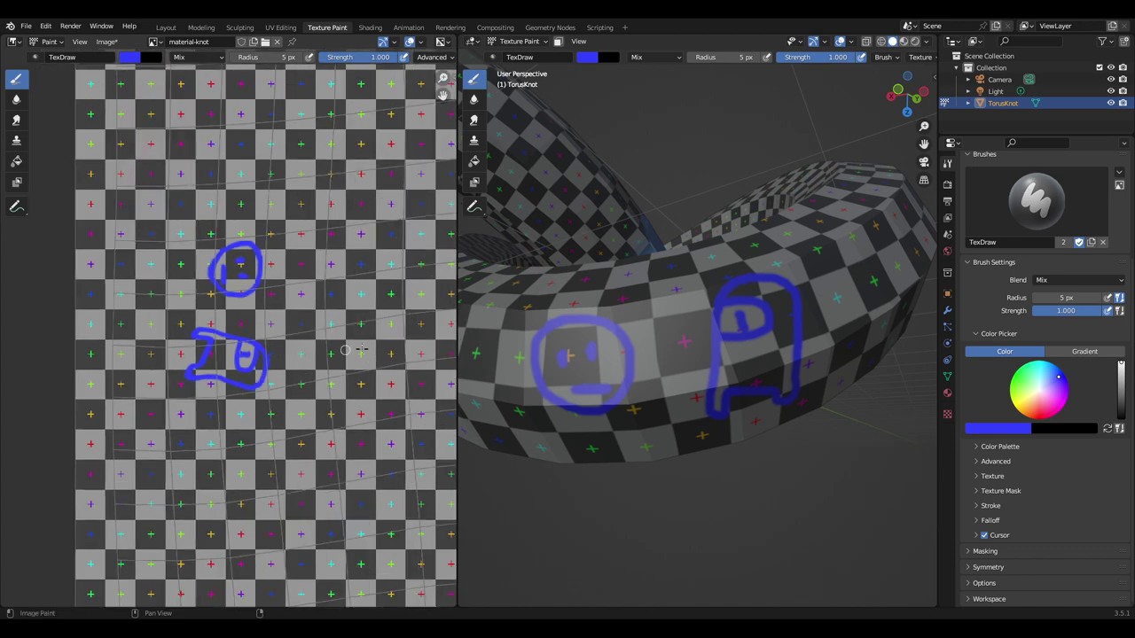
mouse_move(646, 318)
middle_down()
mouse_move(678, 340)
mouse_move(764, 313)
mouse_move(711, 392)
mouse_move(720, 492)
middle_up()
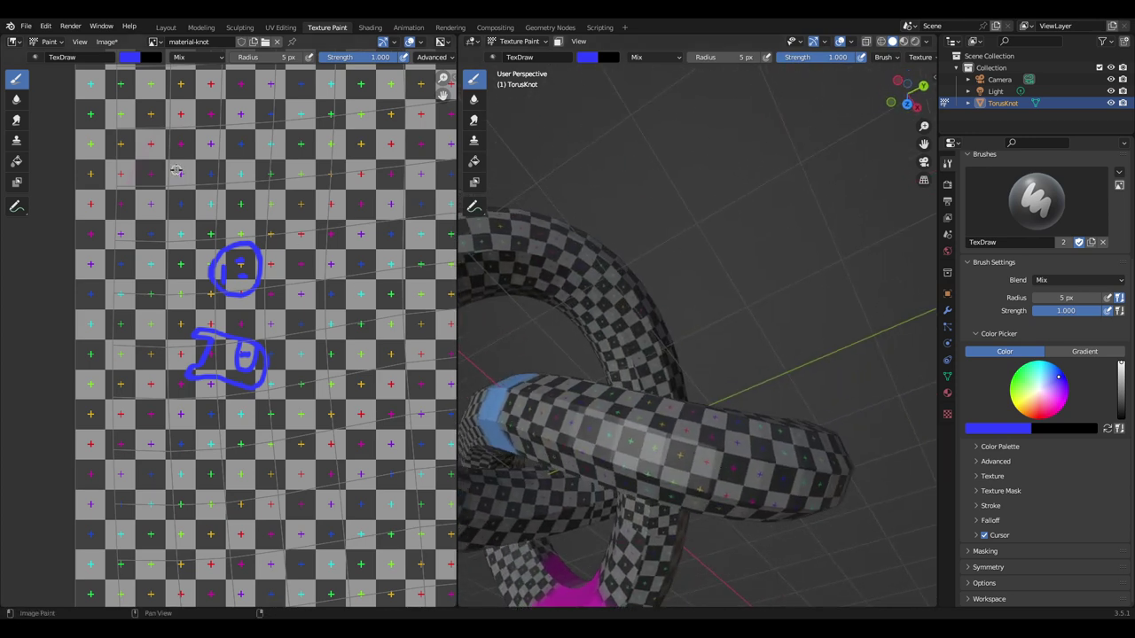
Save material-knot through the Image Editor's Image > Save.
click(110, 42)
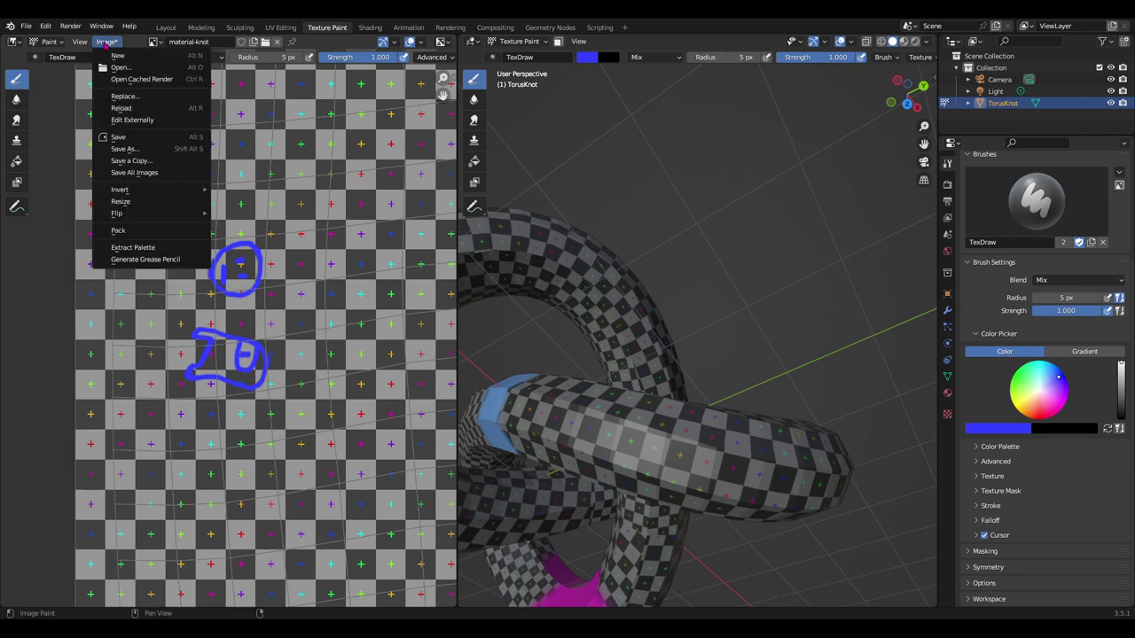
click(142, 139)
scroll(300, 332, down, 5)
middle_drag(308, 333, 248, 341)
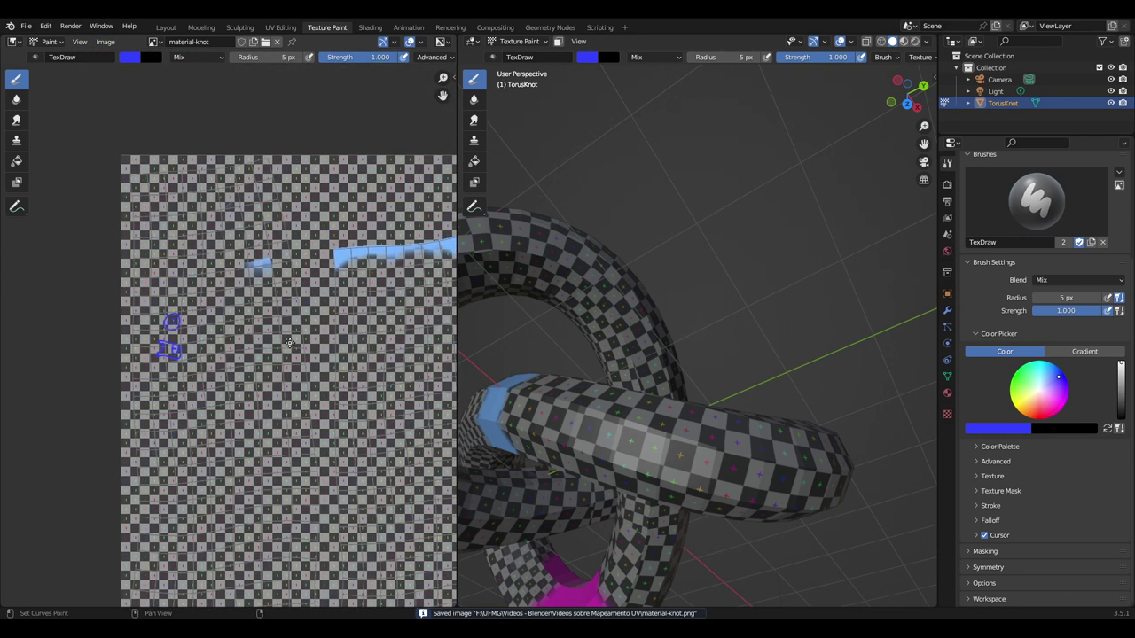
Orbit the knot to inspect its light blue and magenta bands.
mouse_move(580, 336)
middle_down()
mouse_move(660, 375)
mouse_move(611, 390)
mouse_move(734, 404)
mouse_move(726, 385)
mouse_move(639, 414)
middle_up()
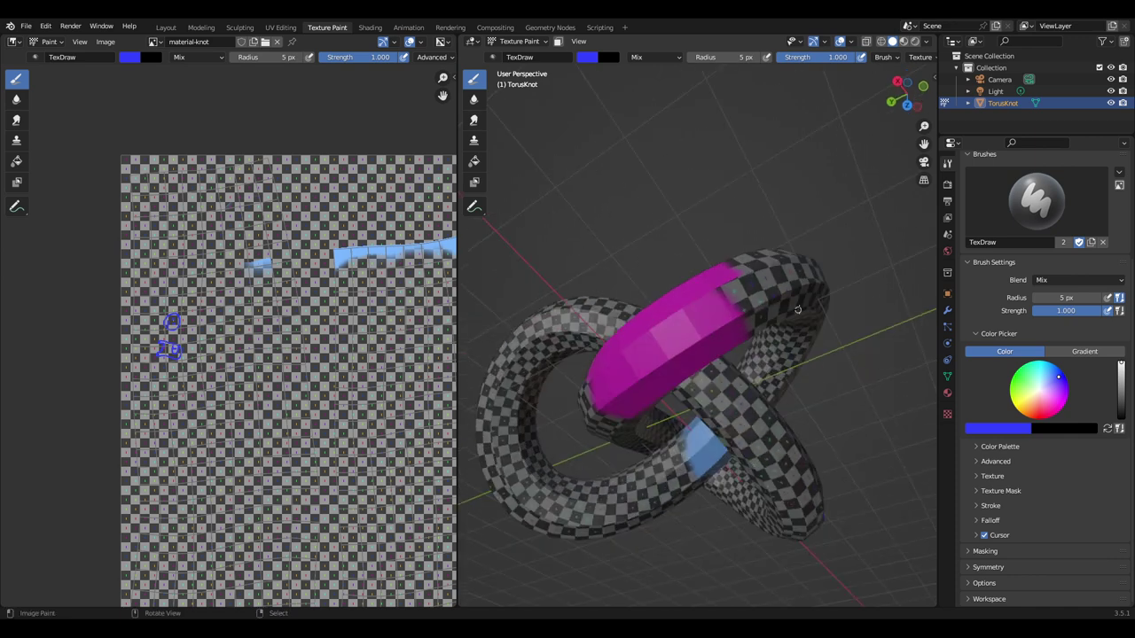
mouse_move(639, 414)
middle_down()
mouse_move(713, 333)
mouse_move(689, 381)
mouse_move(698, 370)
mouse_move(743, 377)
middle_up()
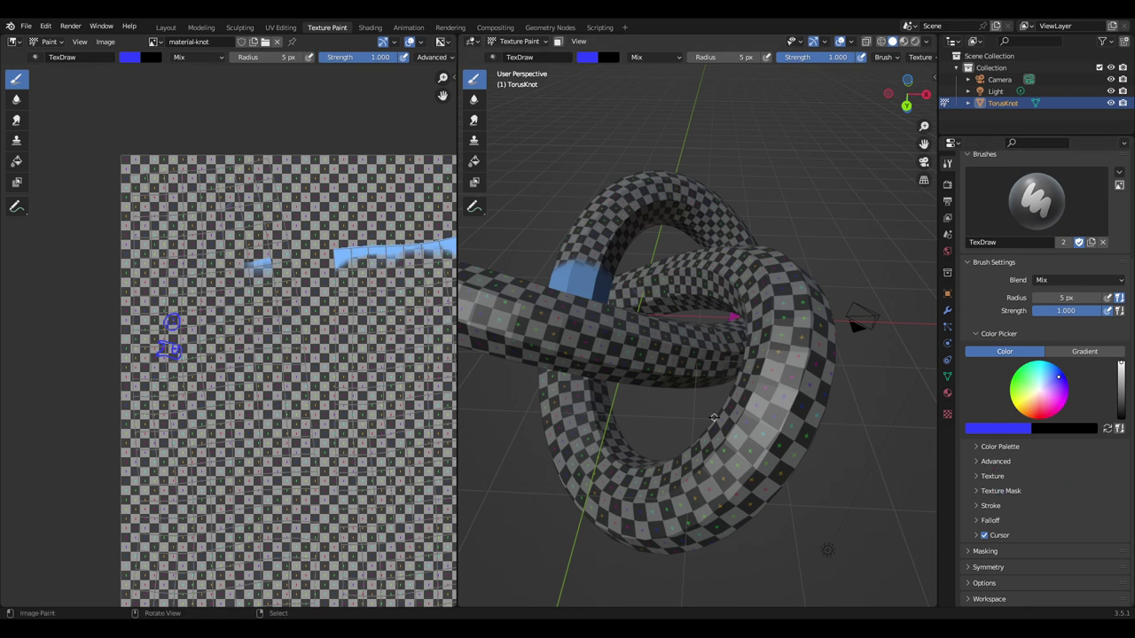
mouse_move(699, 414)
middle_down()
mouse_move(732, 434)
mouse_move(703, 398)
mouse_move(708, 407)
middle_up()
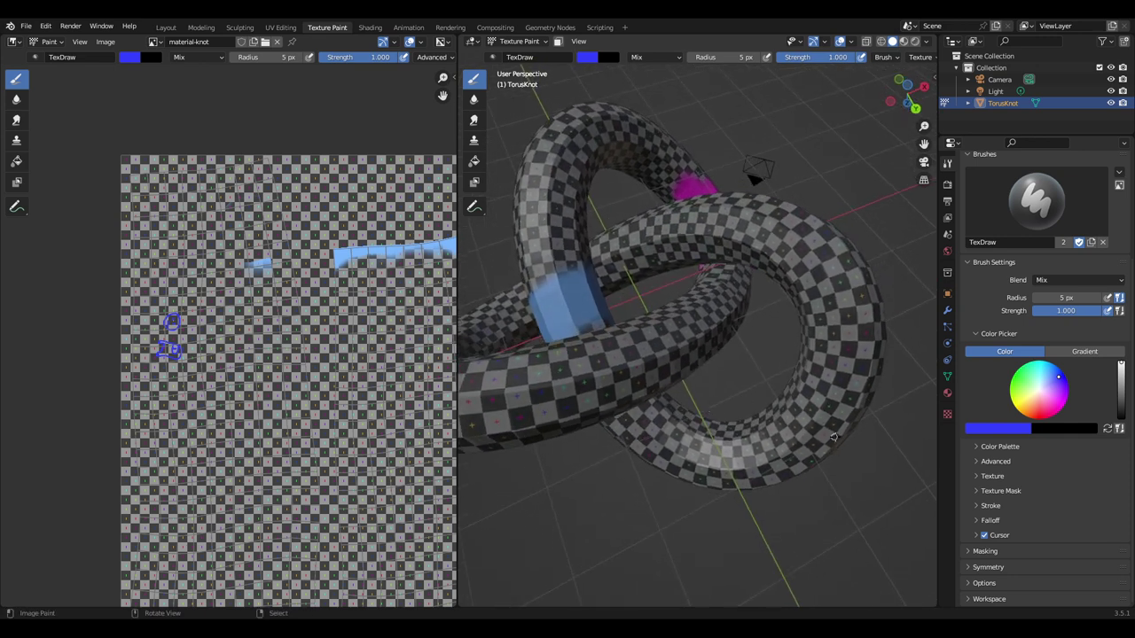
middle_drag(833, 437, 750, 431)
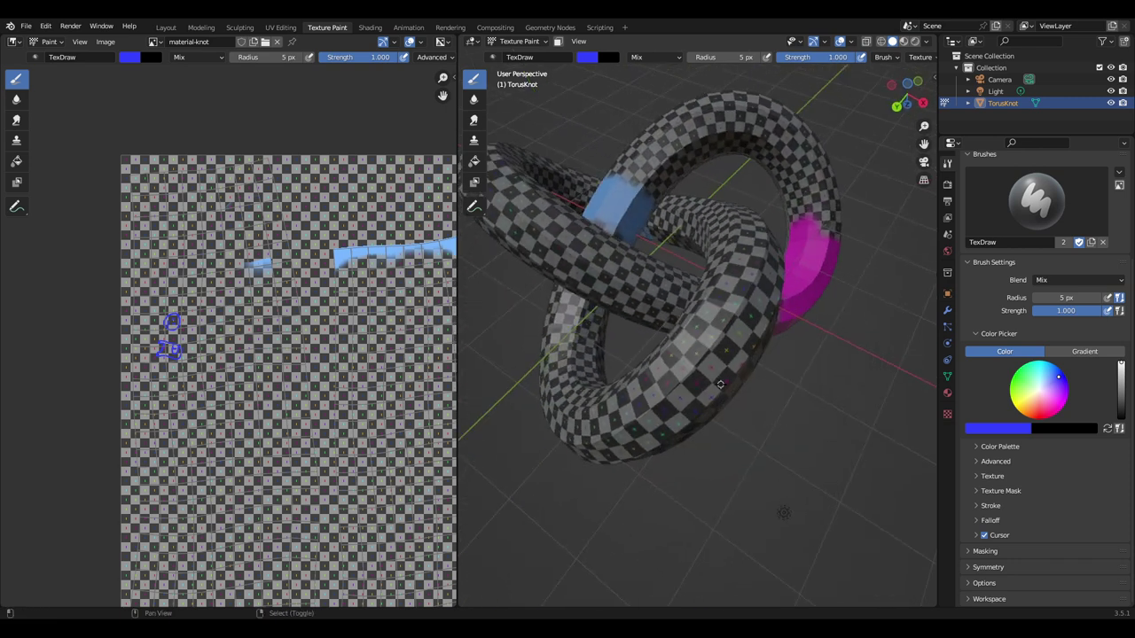
middle_drag(719, 385, 770, 436)
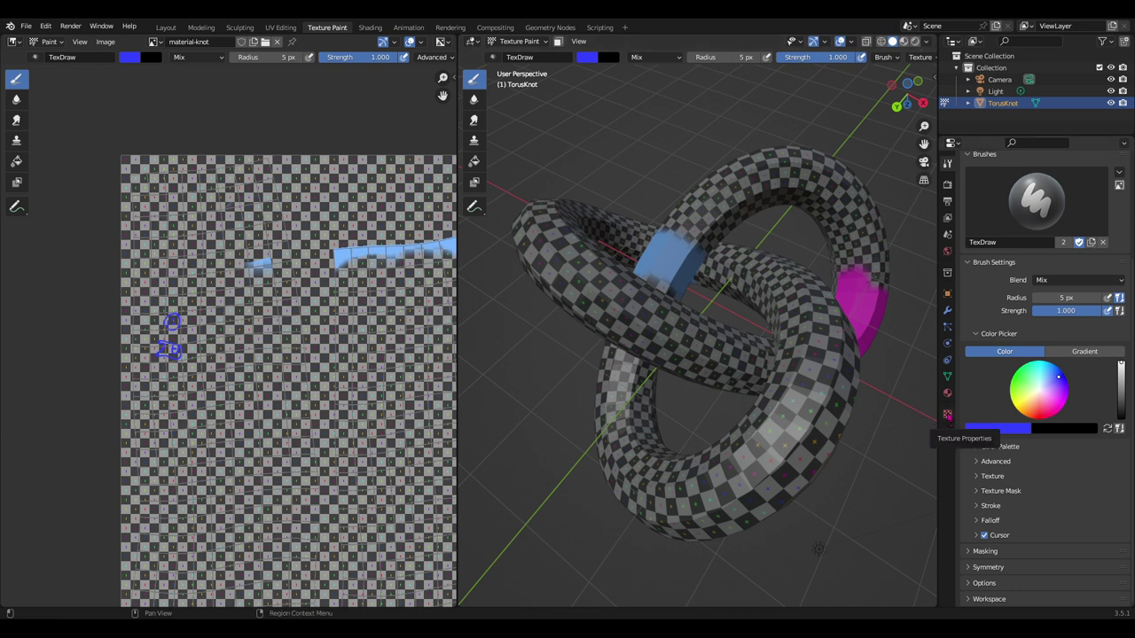
Create a new brush texture in the Brush slot and name it Stencil.
click(947, 415)
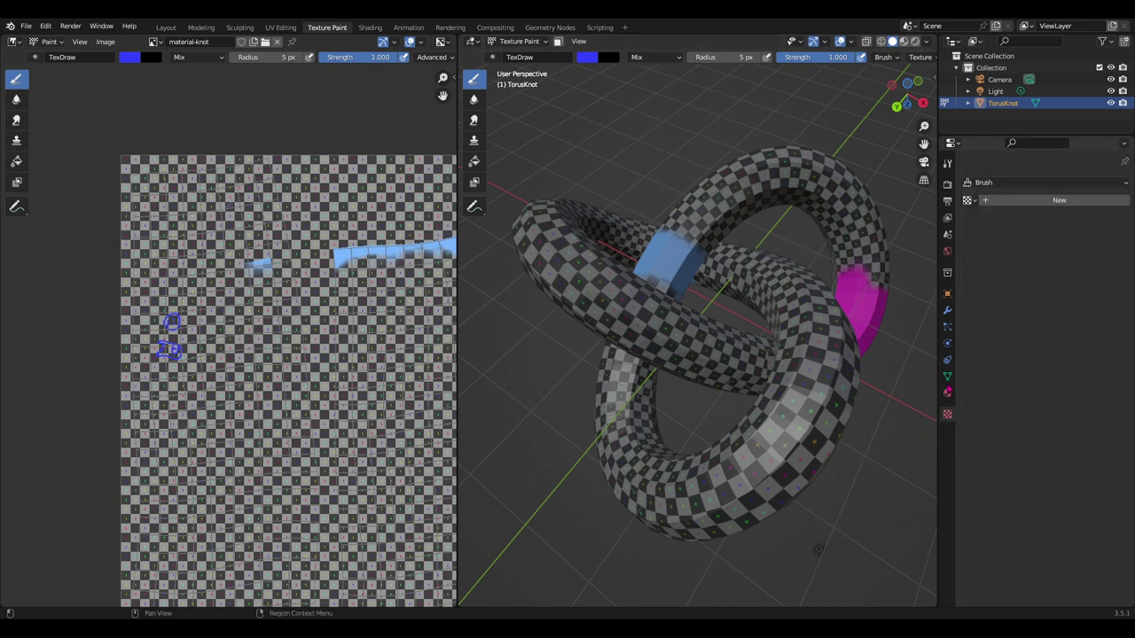
click(979, 182)
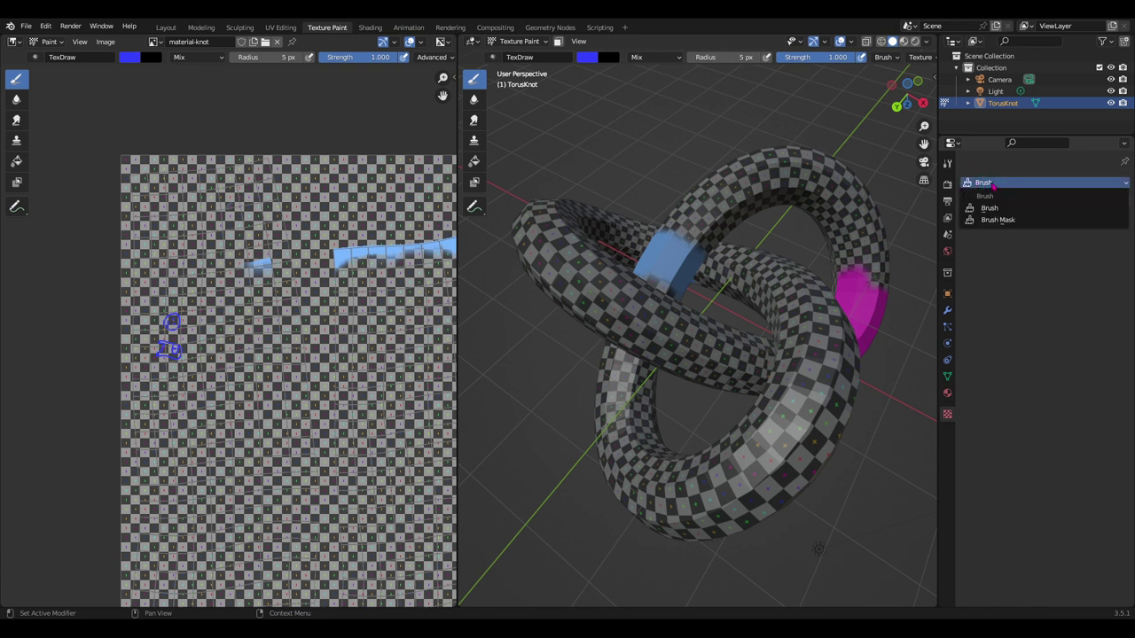
click(1000, 209)
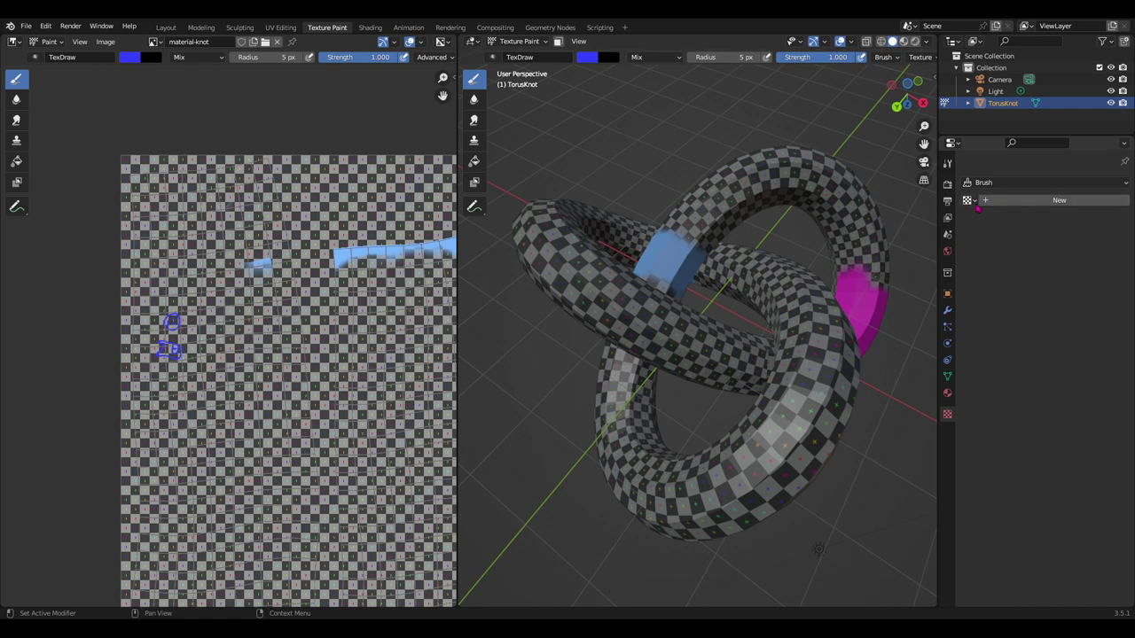
click(971, 201)
click(1042, 200)
click(1060, 202)
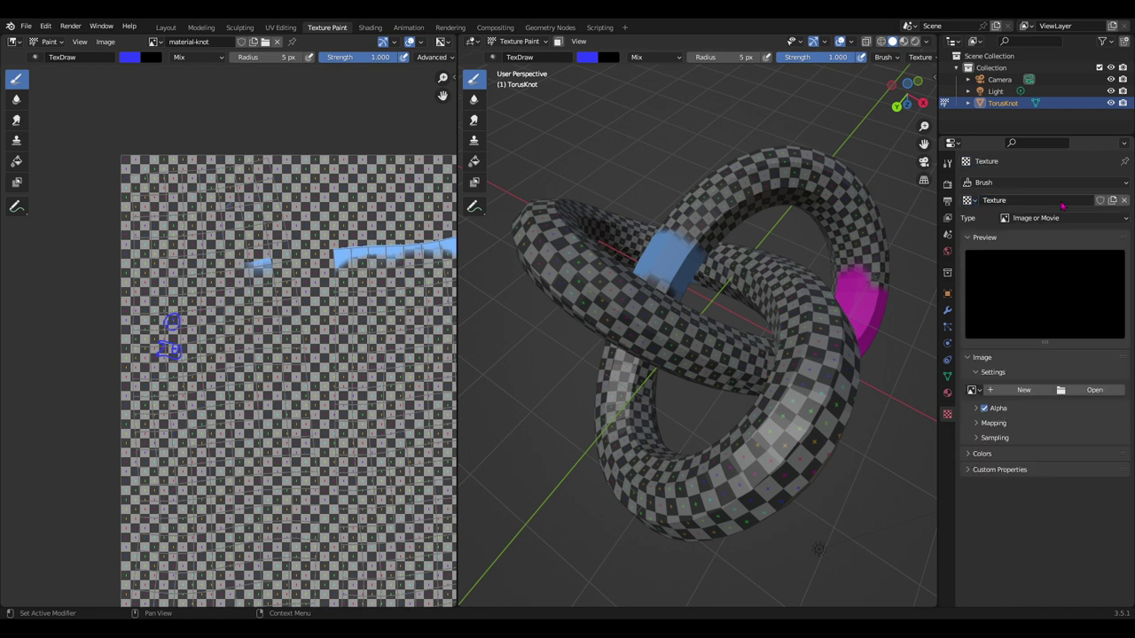
double_click(1002, 202)
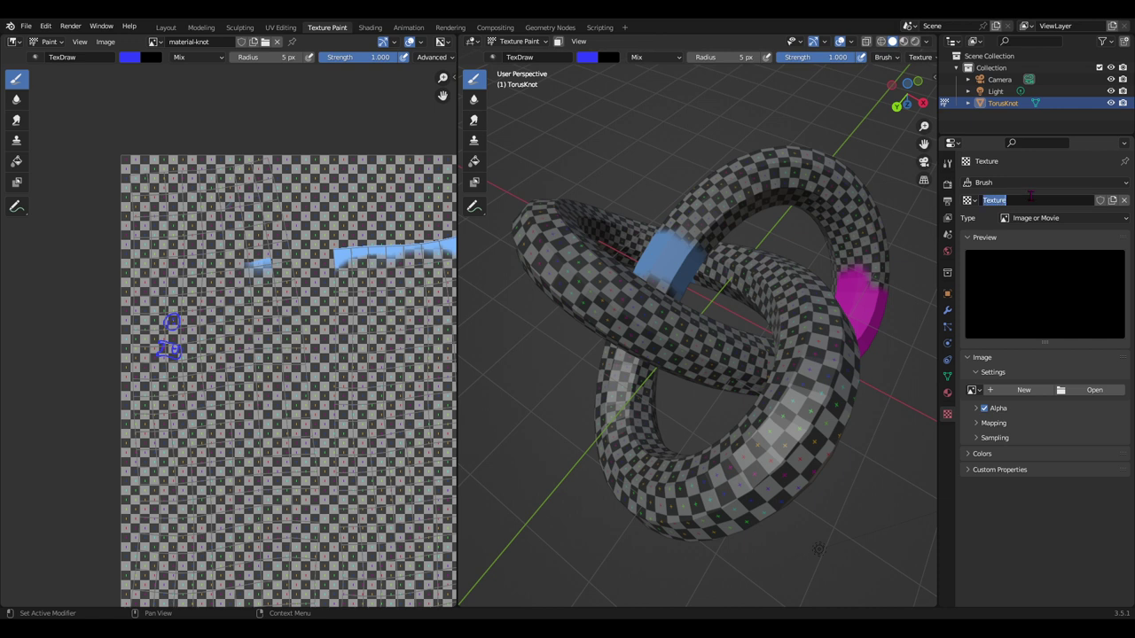
text(Ster)
key(Return)
Keep the Image or Movie type and load squared-texture.jpg into the Stencil texture.
click(1034, 219)
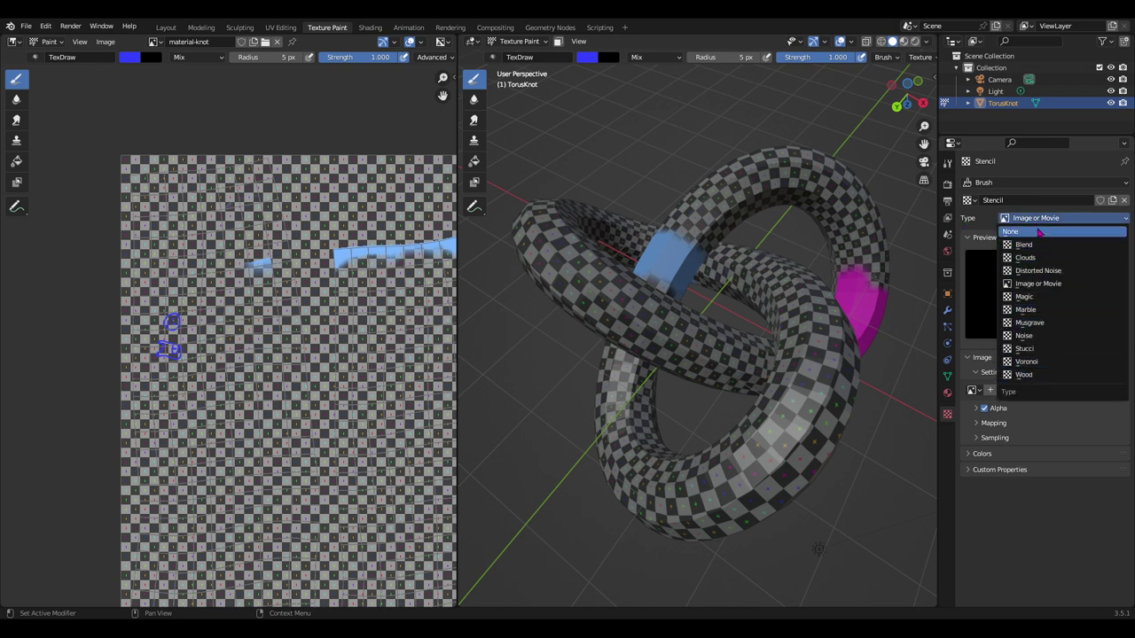
click(1033, 284)
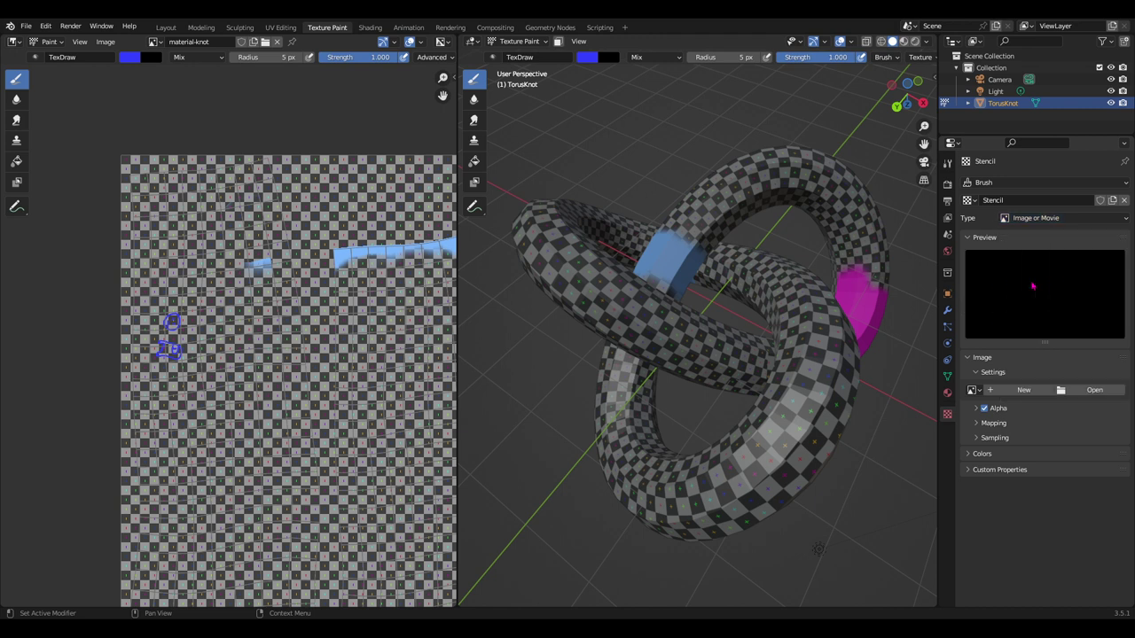
click(1098, 395)
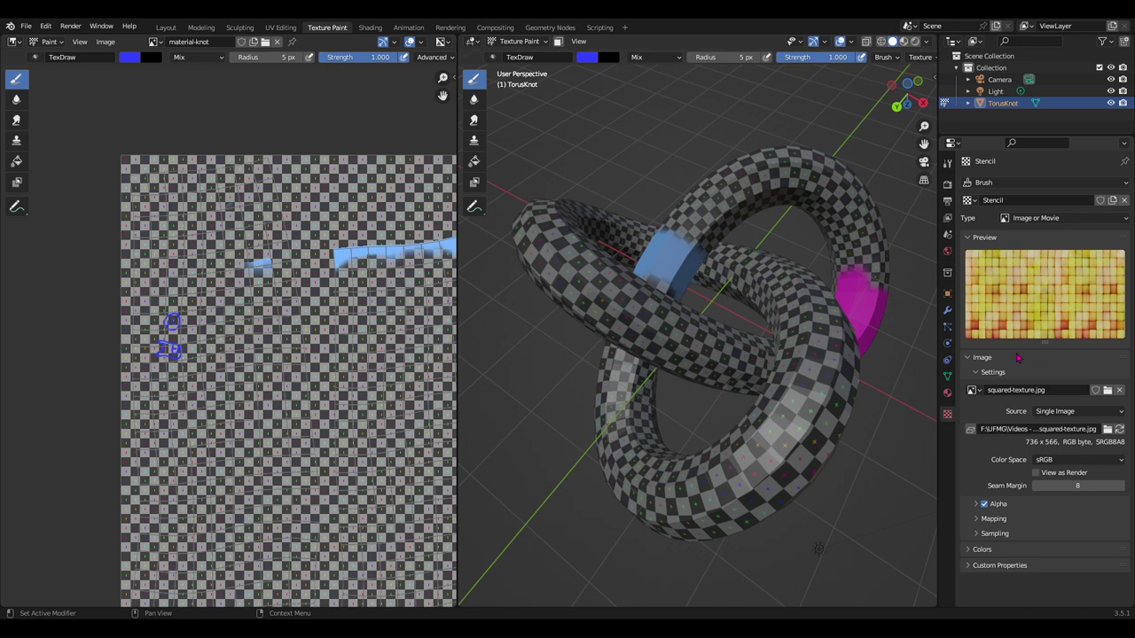
mouse_move(789, 395)
middle_down()
mouse_move(776, 395)
mouse_move(749, 355)
middle_up()
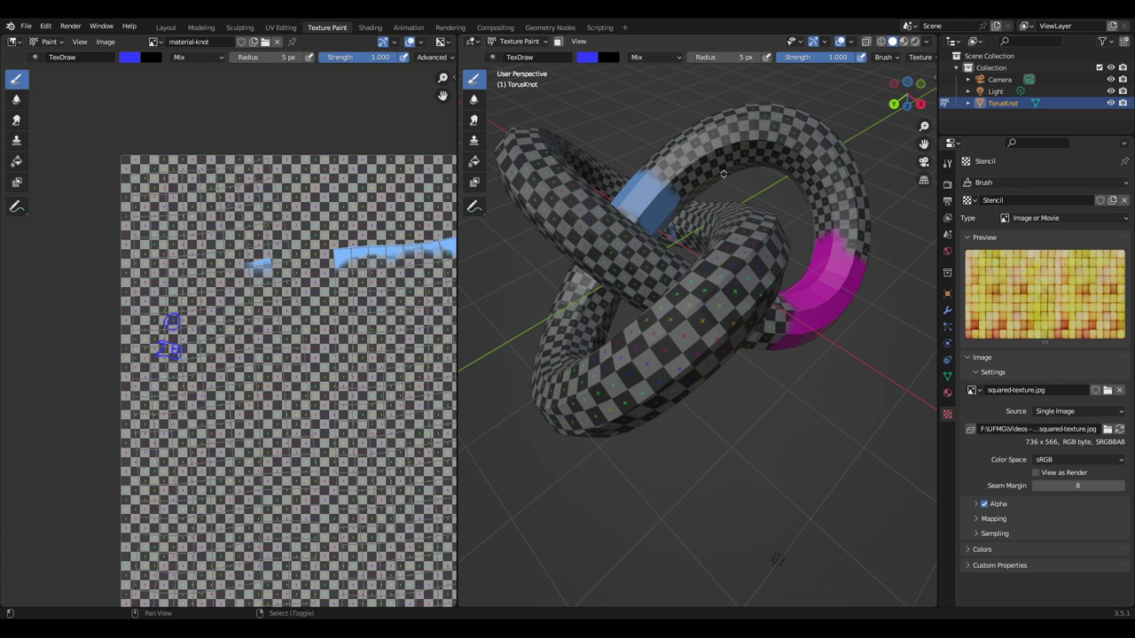
middle_drag(723, 169, 878, 247)
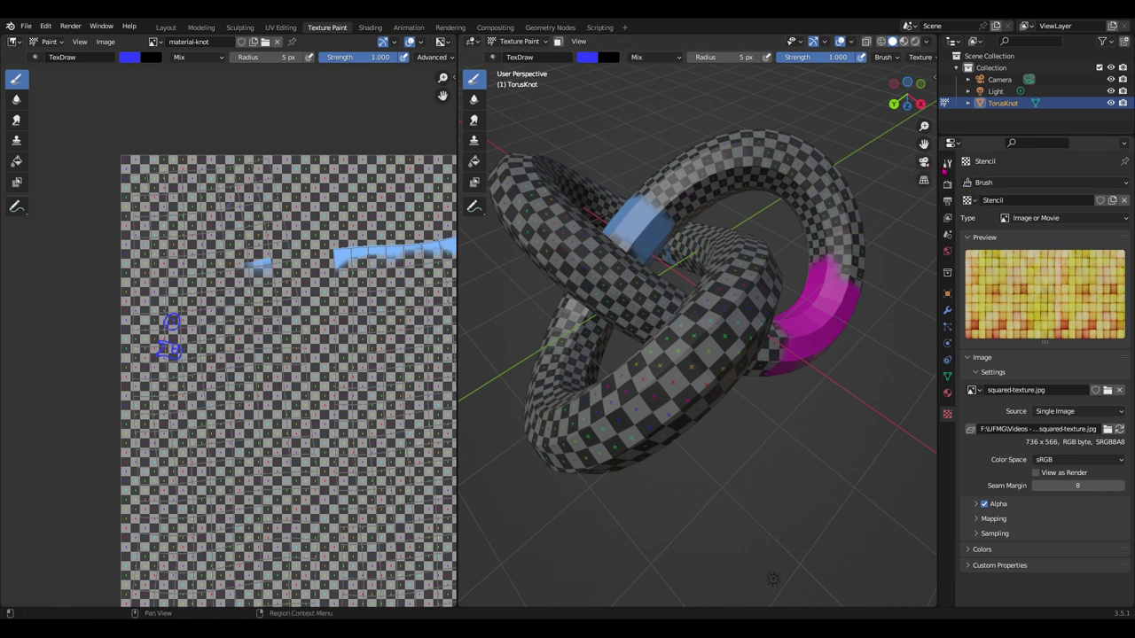
click(946, 163)
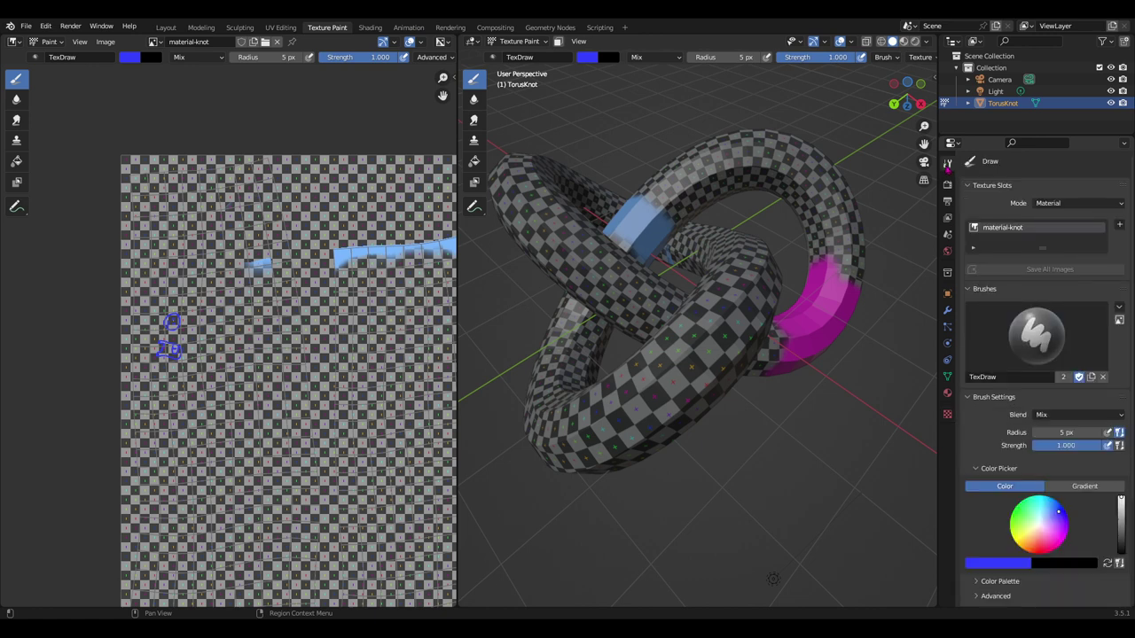
Return to the brush tool settings and keep the texture slot mode on Material.
click(952, 143)
click(951, 144)
click(952, 144)
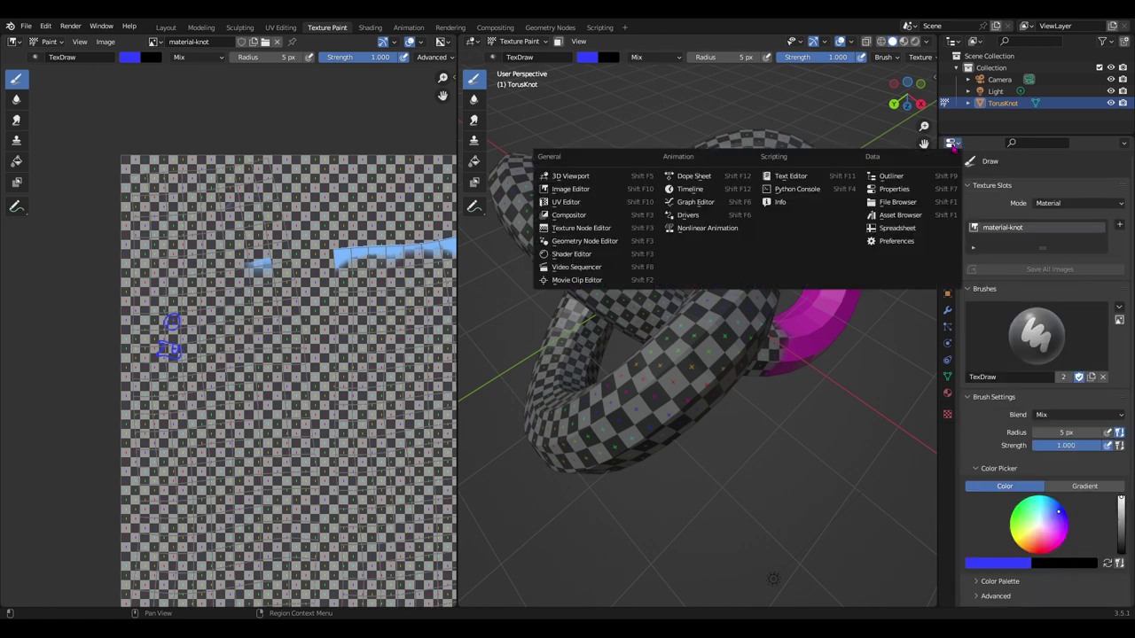
click(946, 184)
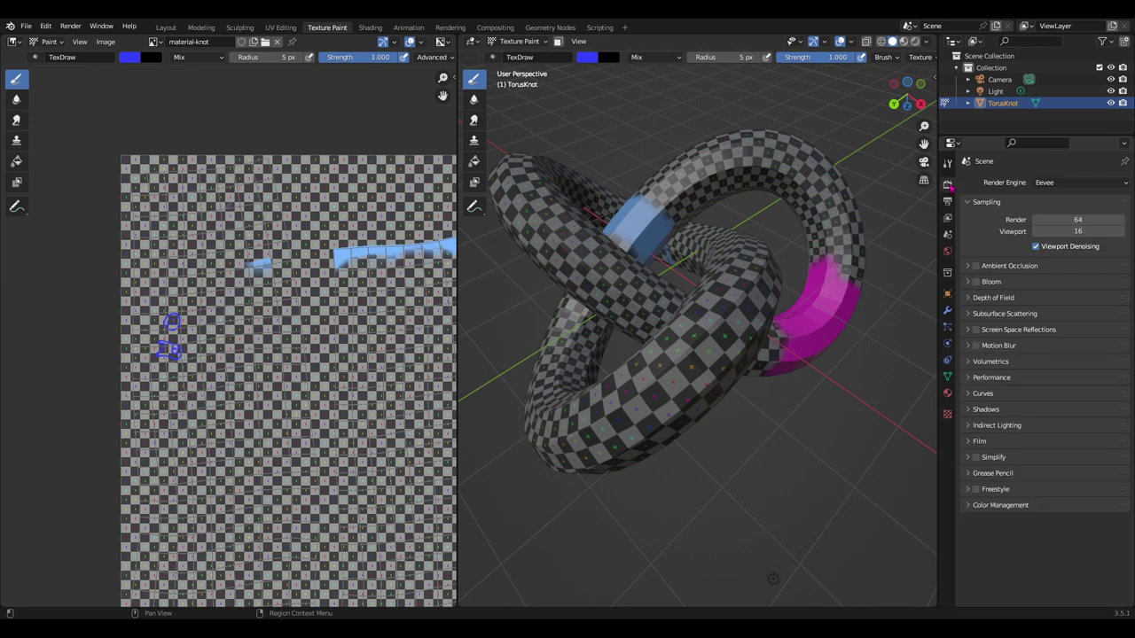
click(948, 164)
click(948, 184)
click(948, 164)
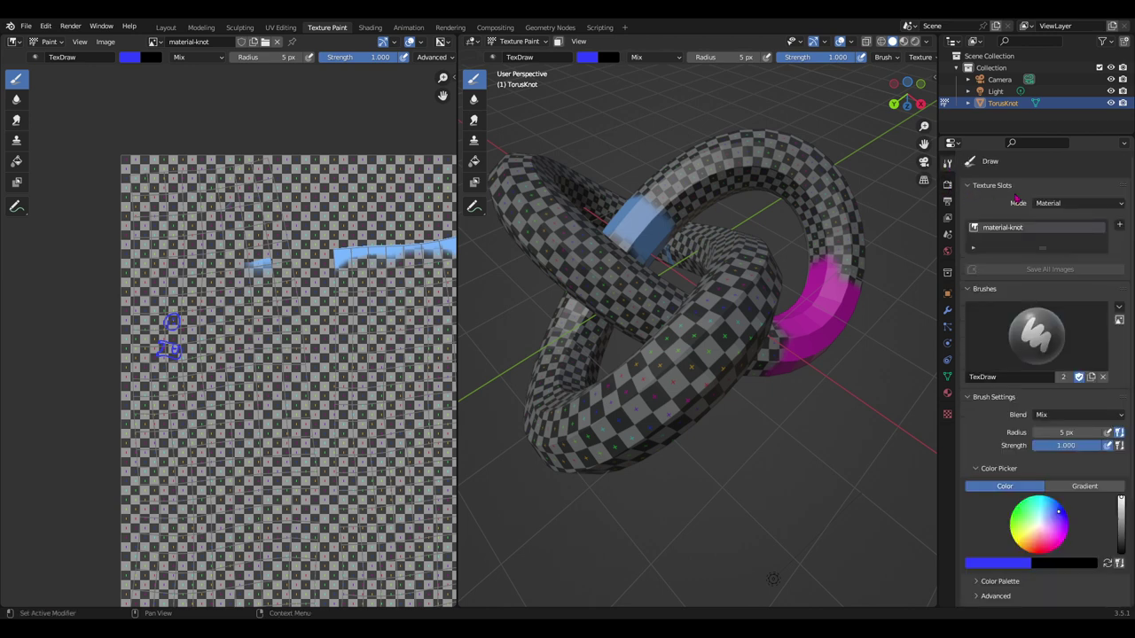
click(1069, 205)
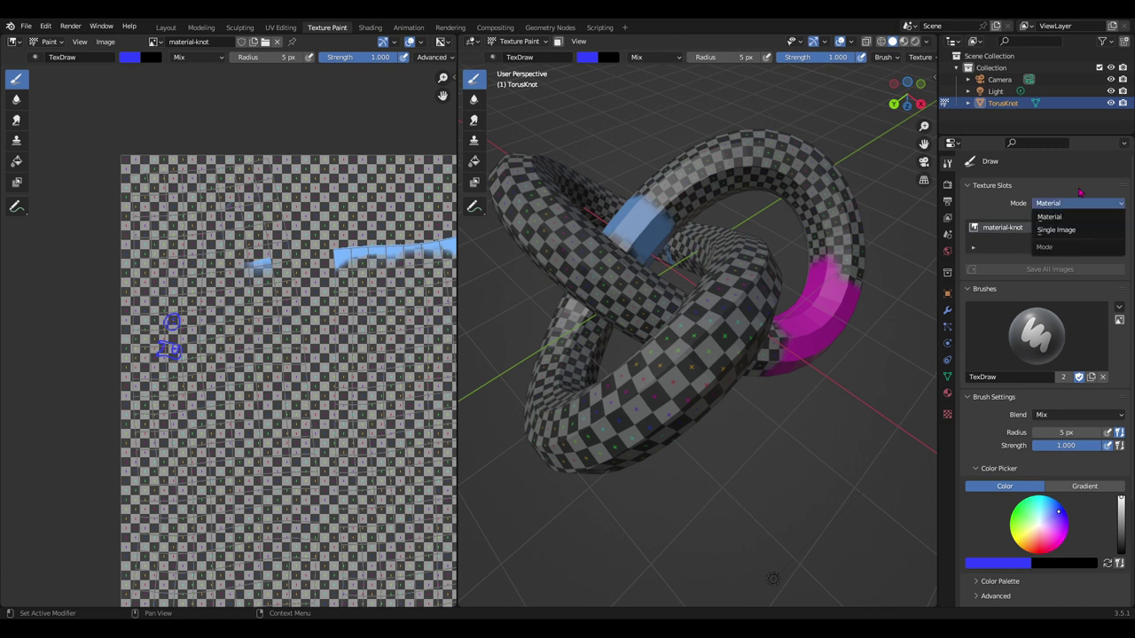
click(1079, 192)
Expand the brush's Color Palette, advanced and Texture Mask panels.
scroll(1079, 192, down, 2)
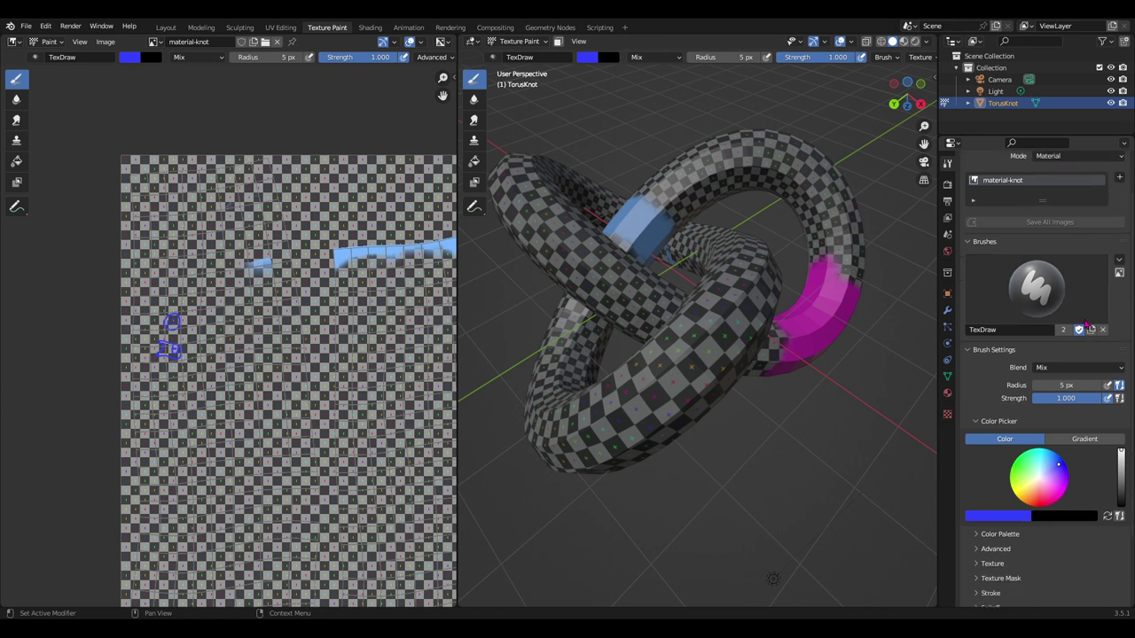
scroll(1079, 327, down, 2)
scroll(1070, 327, down, 1)
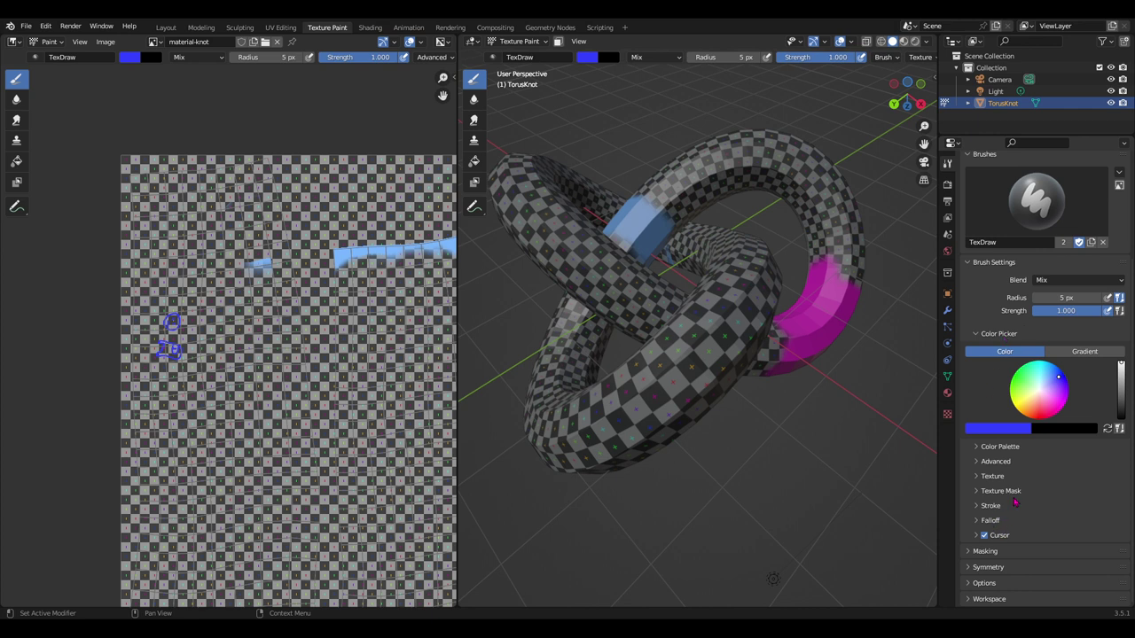
click(976, 447)
click(976, 447)
click(976, 464)
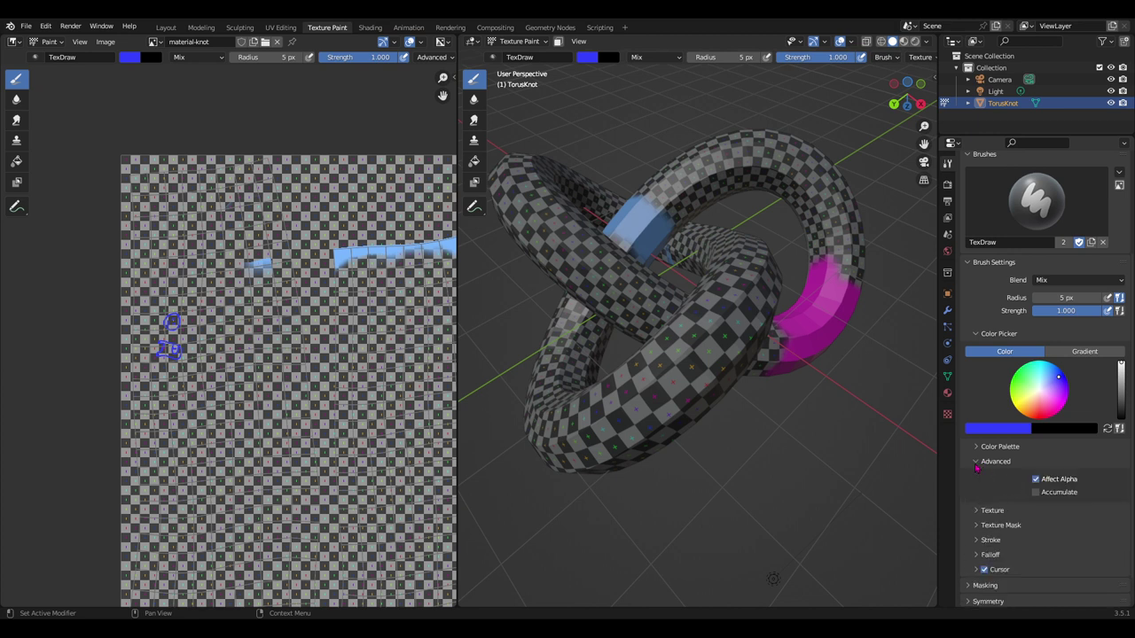
click(977, 463)
click(977, 477)
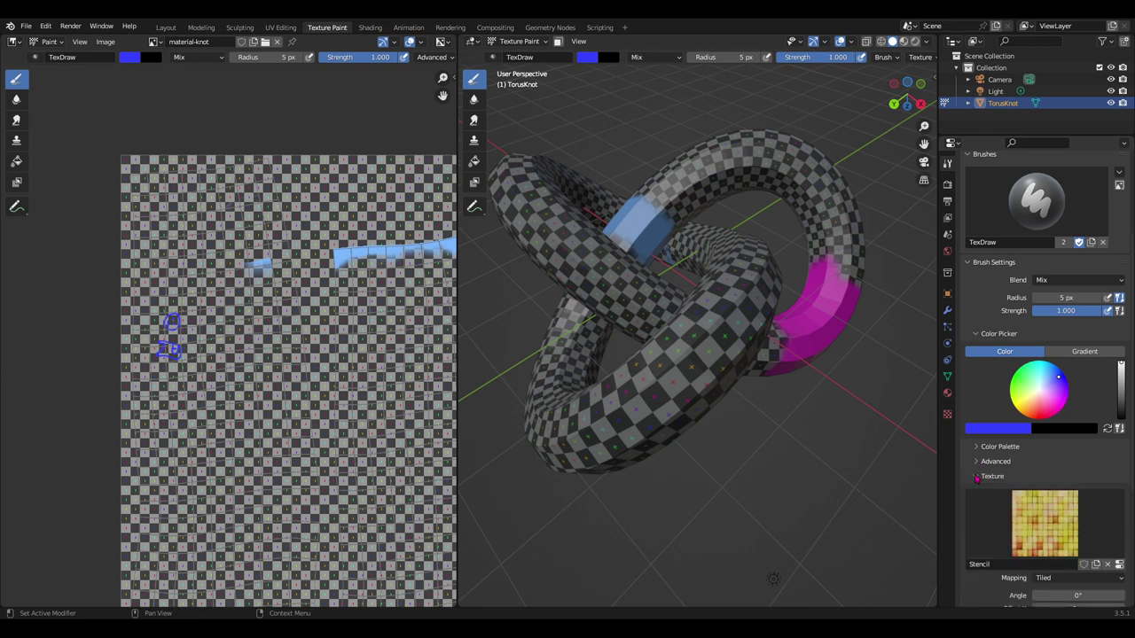
click(977, 477)
click(979, 492)
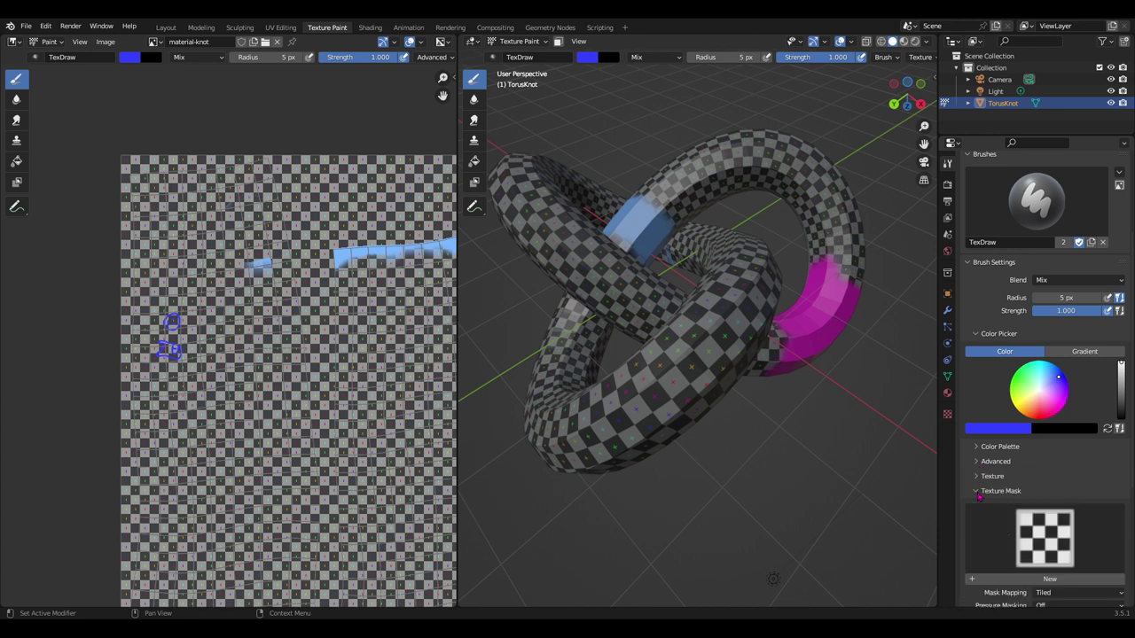
scroll(978, 496, down, 5)
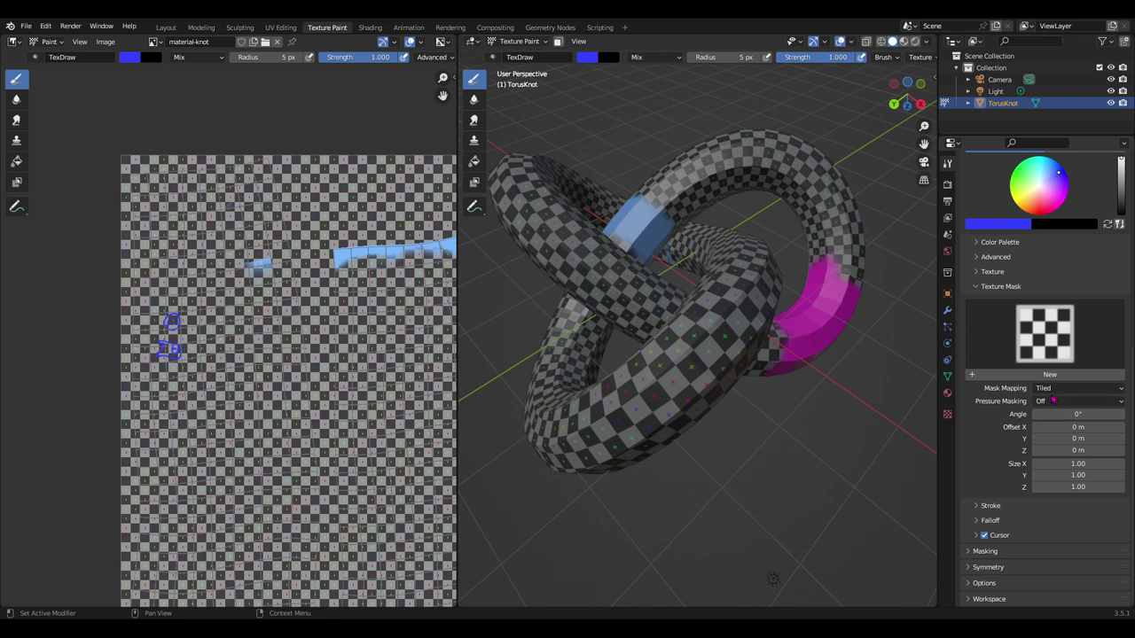
Try Stencil mask mapping, then set the mask mapping back to Tiled.
click(1056, 390)
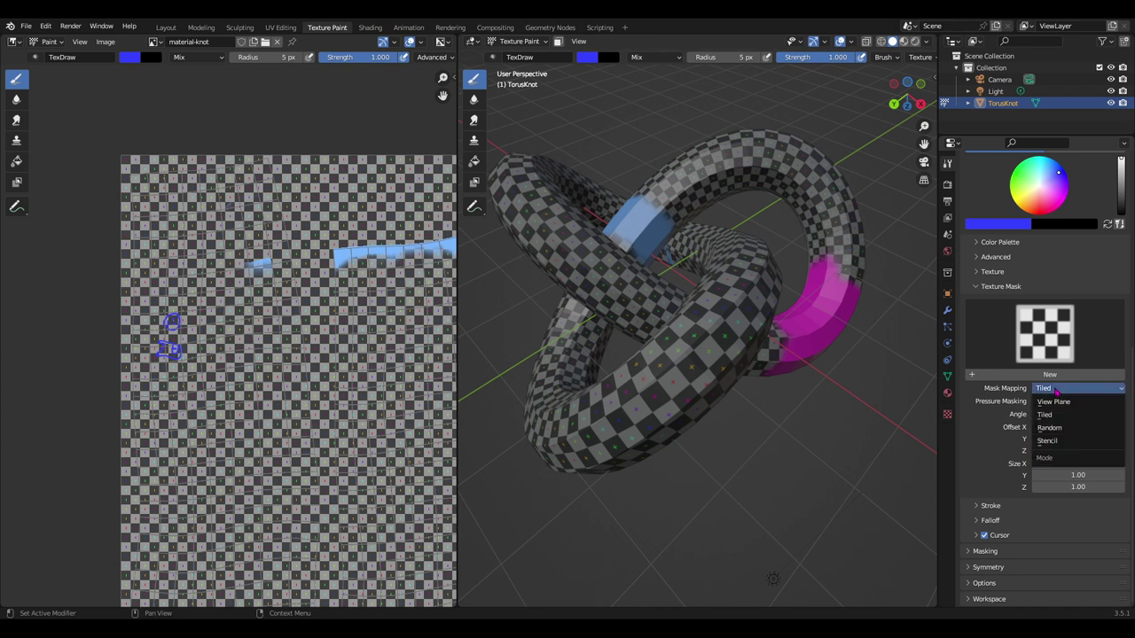
click(1048, 443)
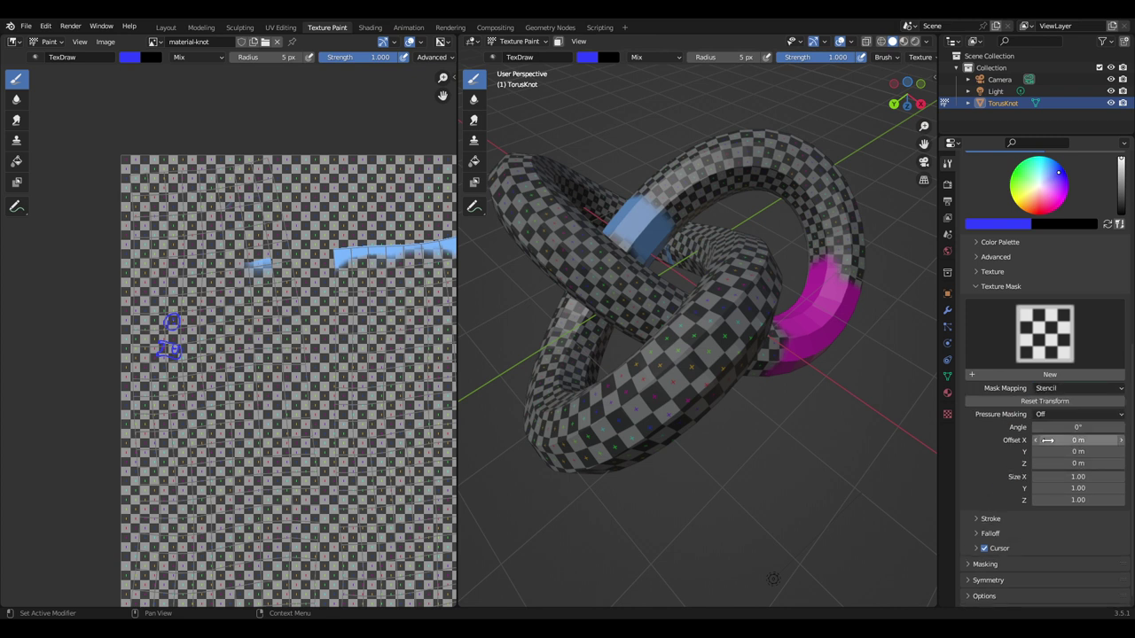
click(1057, 390)
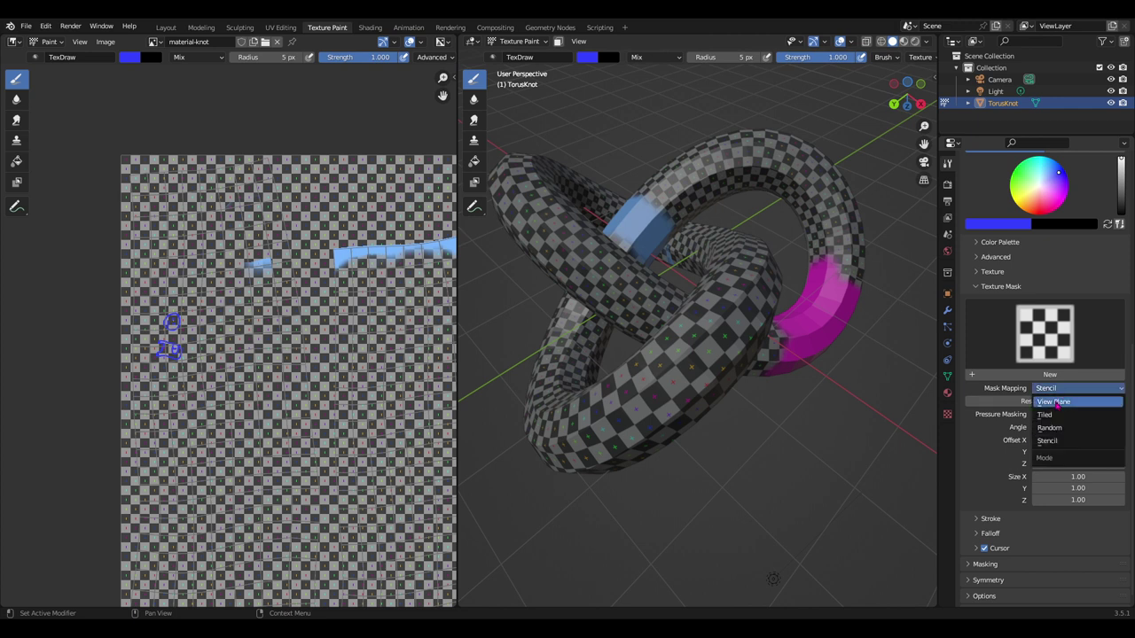
click(1059, 416)
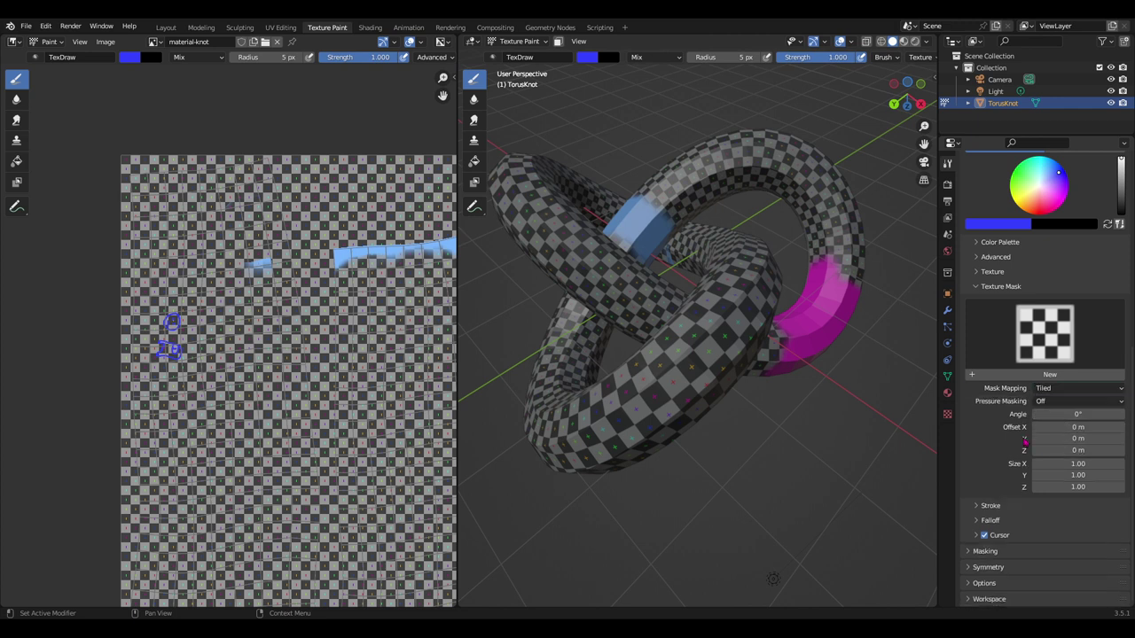
Expand Masking and toggle Stencil Mask on and back off.
click(1000, 553)
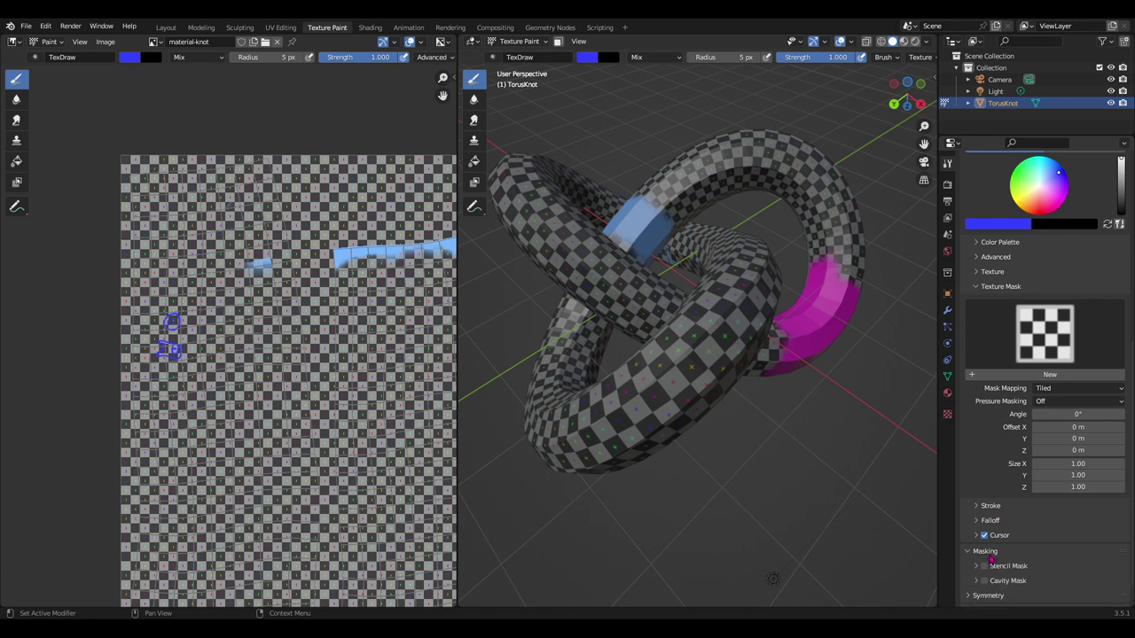
scroll(1000, 553, down, 1)
click(977, 537)
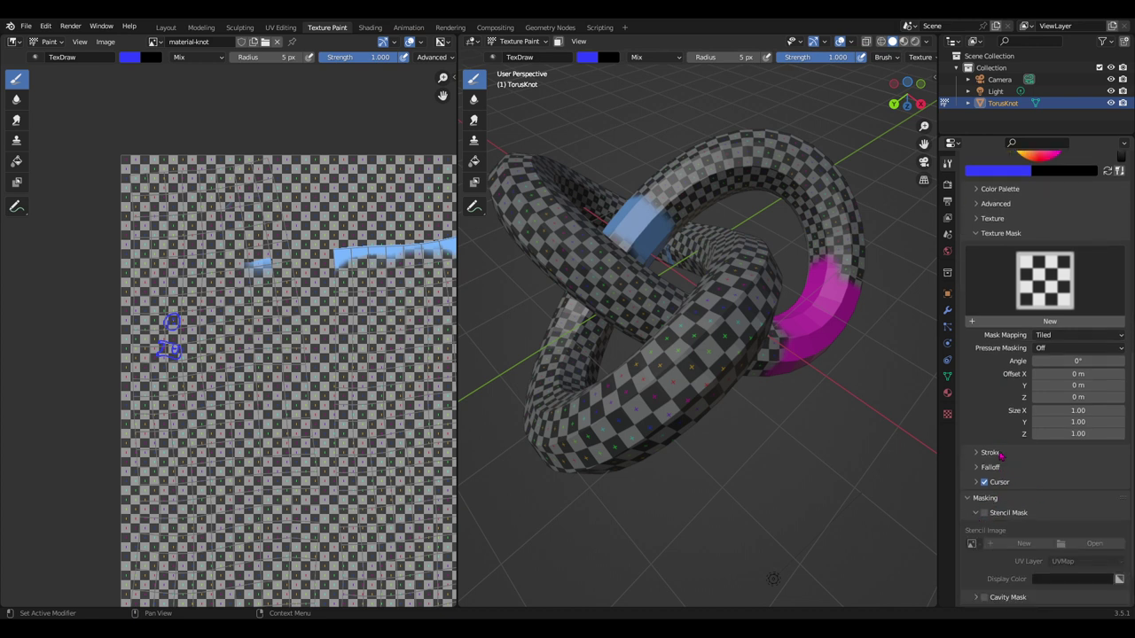
scroll(993, 496, down, 2)
click(985, 470)
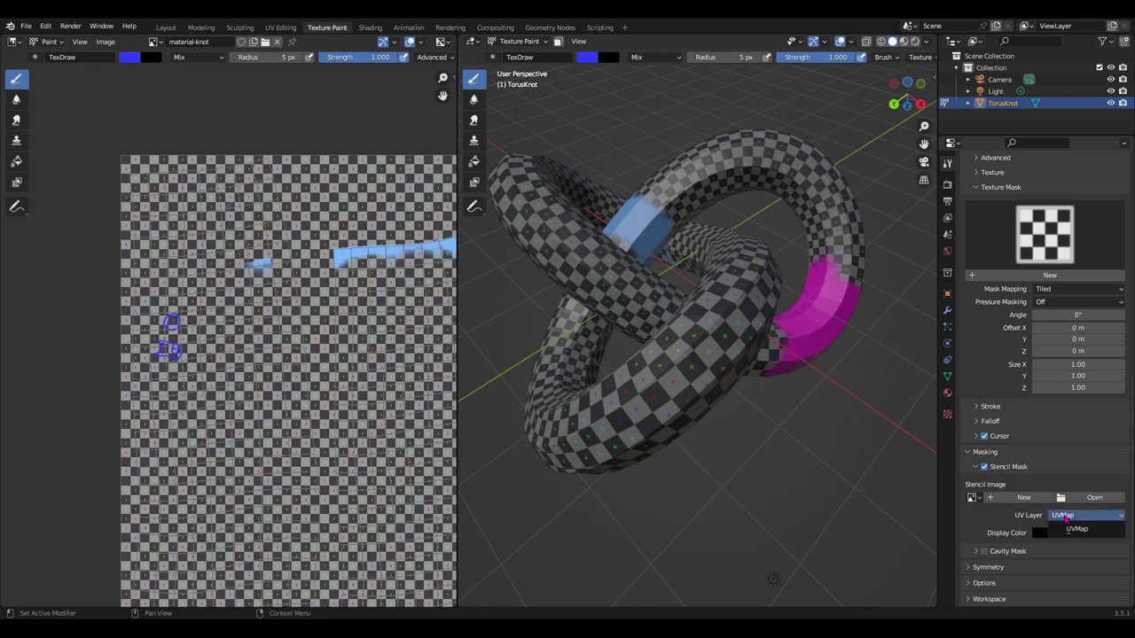
click(984, 469)
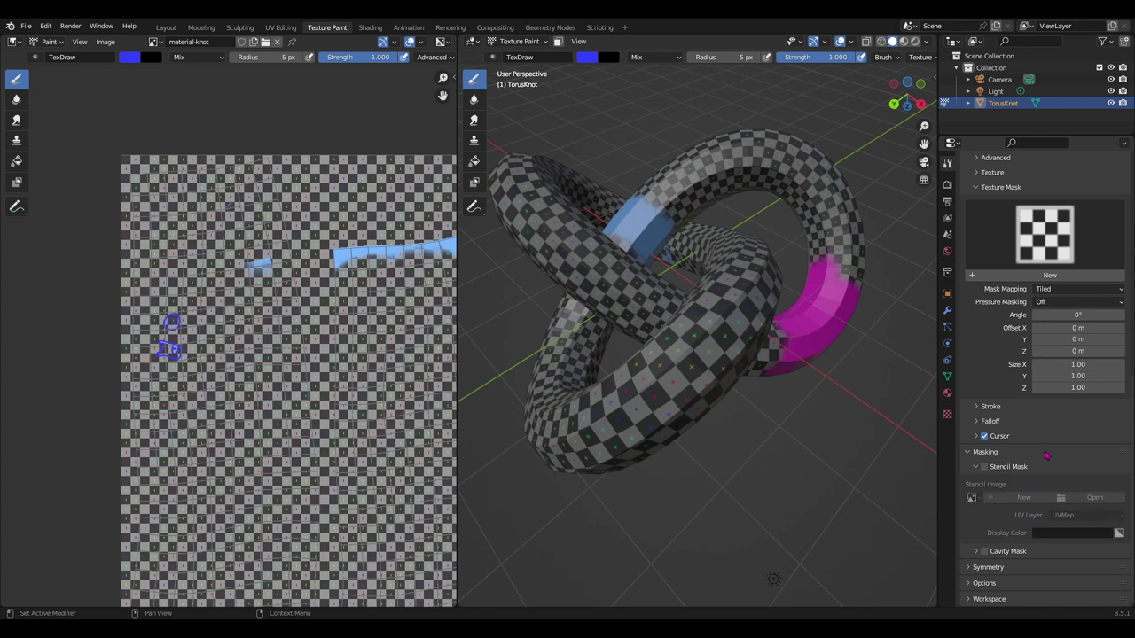
Expand the Symmetry and painting Options panels for review.
click(984, 569)
scroll(1008, 496, down, 1)
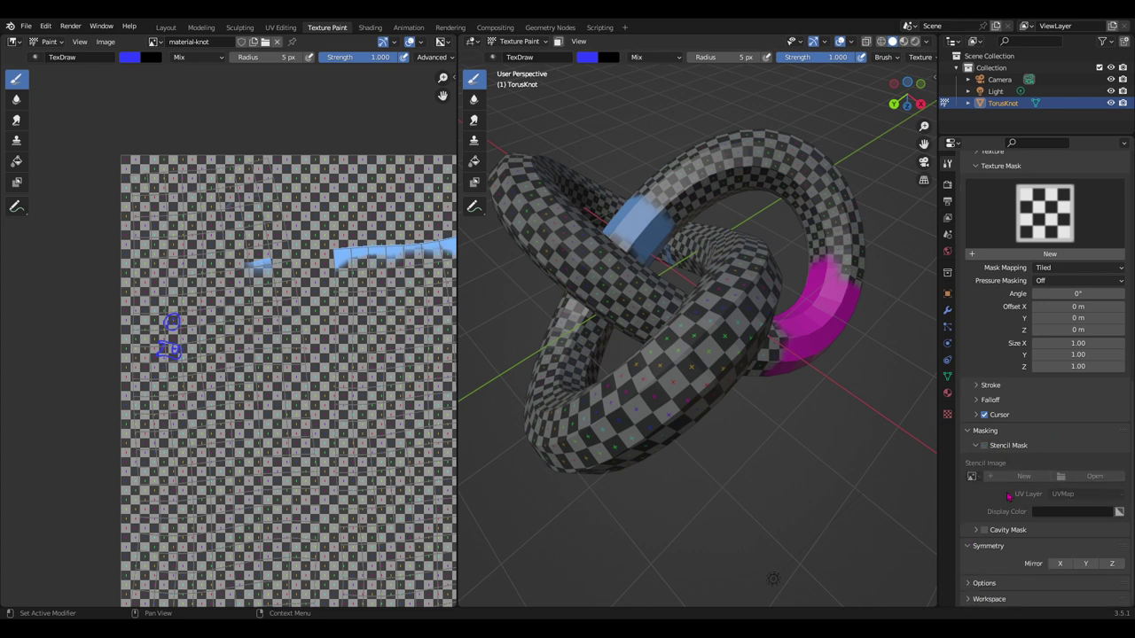
click(966, 583)
scroll(1014, 493, down, 3)
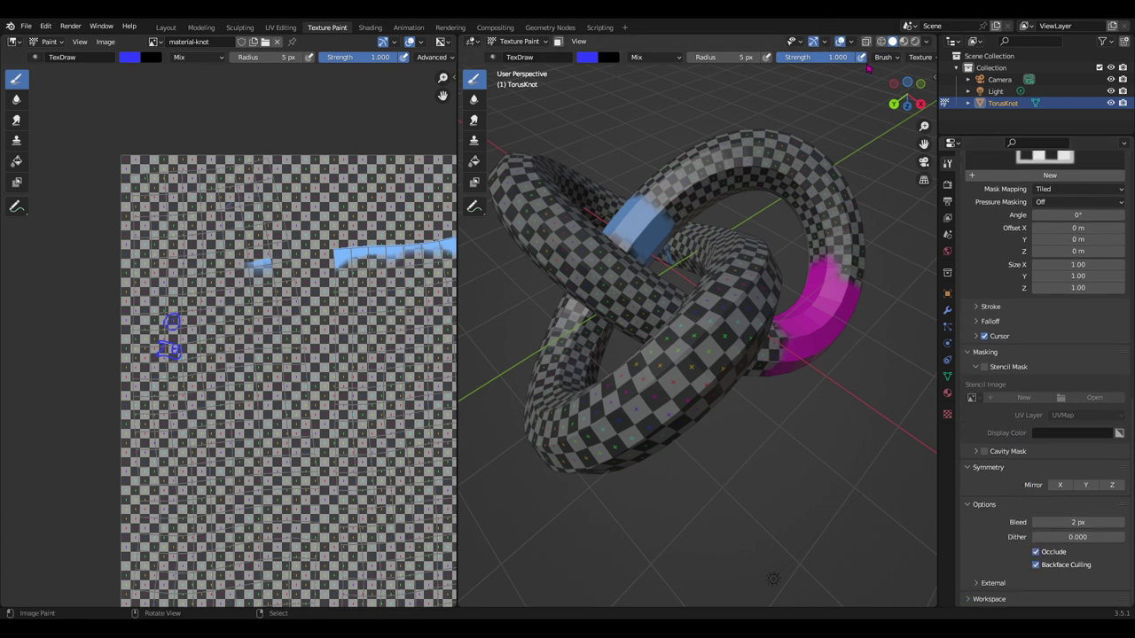
scroll(834, 59, down, 3)
scroll(744, 58, down, 3)
Set the brush's texture mask mapping to Stencil.
scroll(656, 58, down, 3)
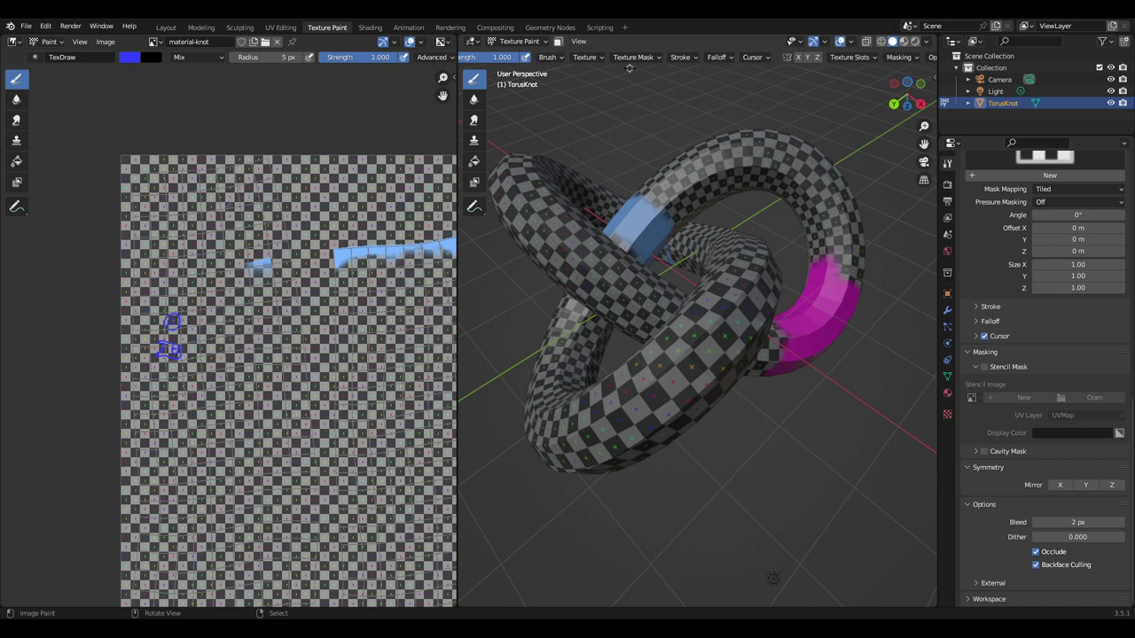
click(686, 60)
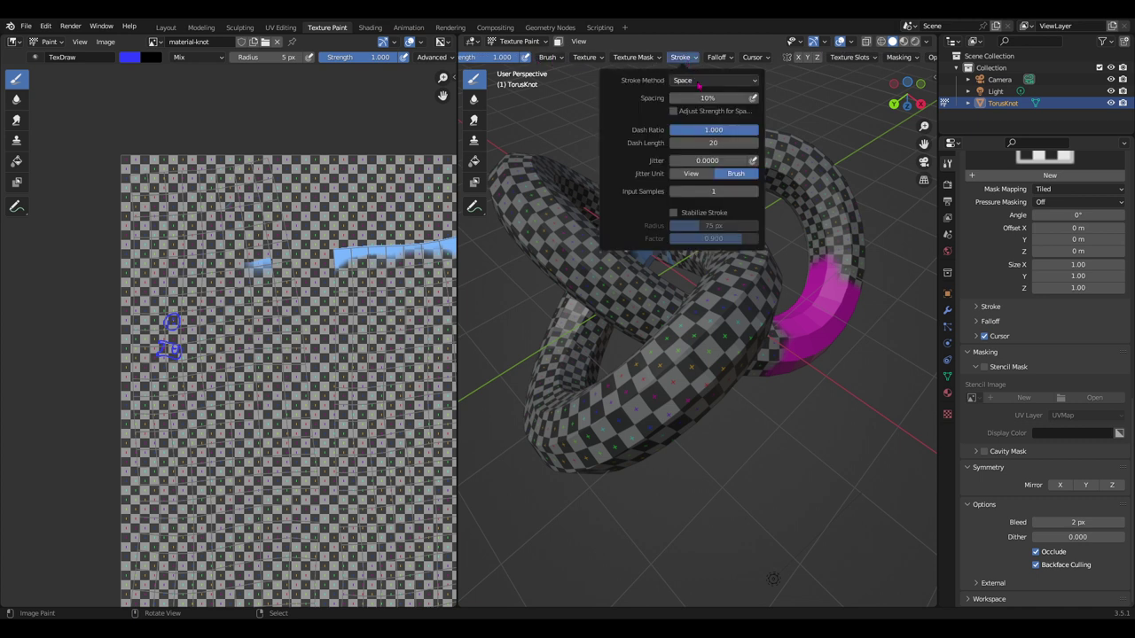
click(703, 81)
click(716, 57)
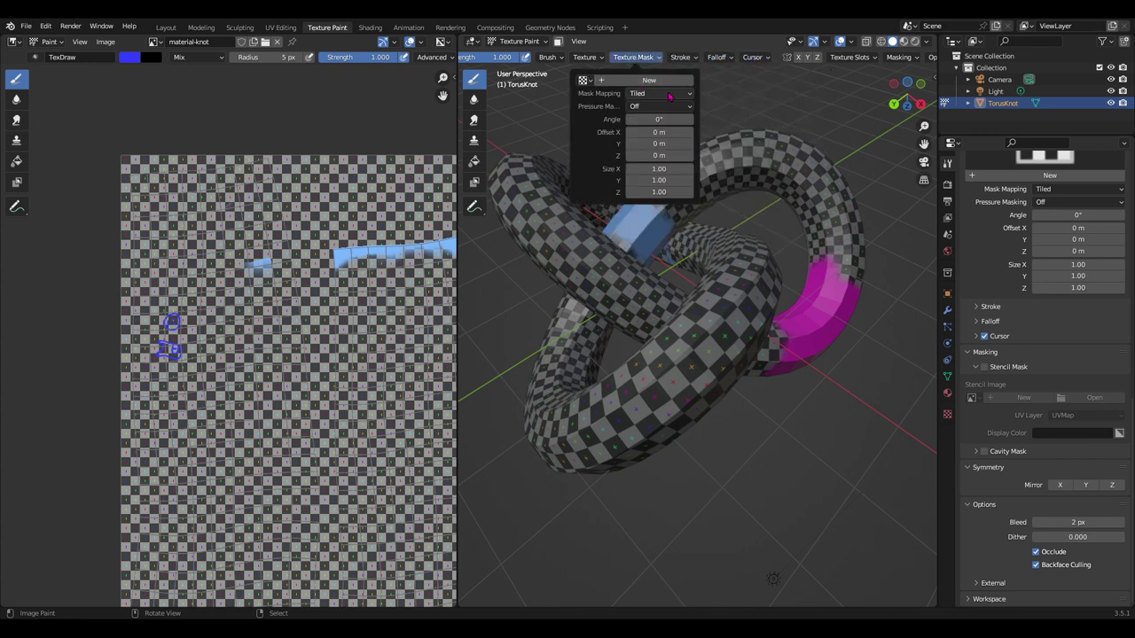
click(669, 97)
click(642, 144)
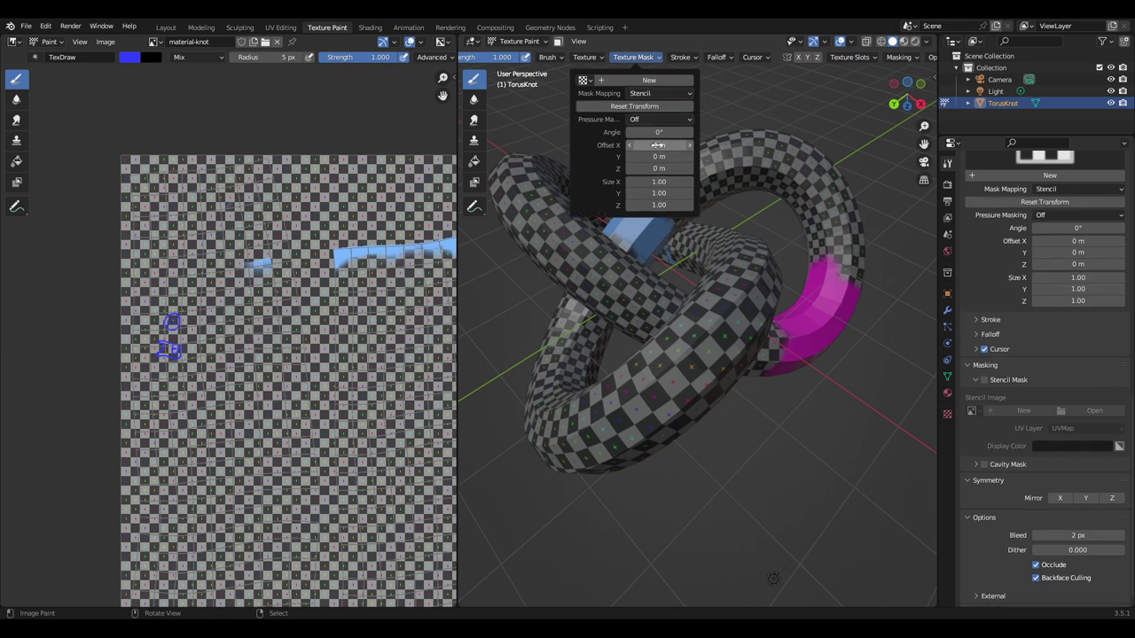
Leave pressure masking off and choose the Stencil texture as the mask.
click(660, 120)
click(637, 132)
click(660, 93)
click(585, 81)
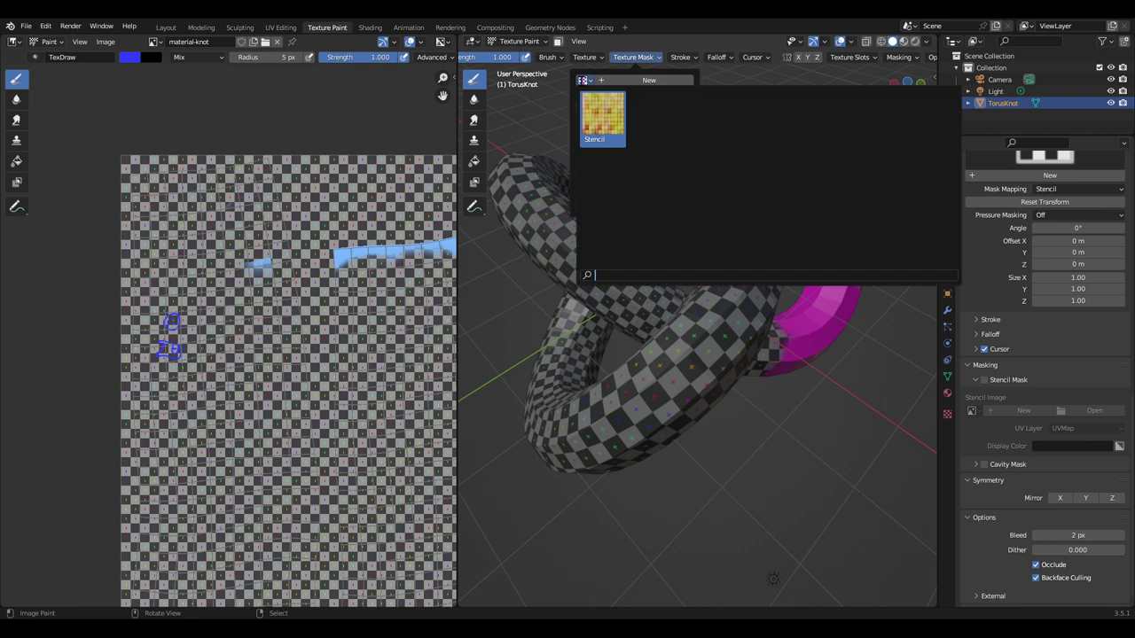
click(601, 119)
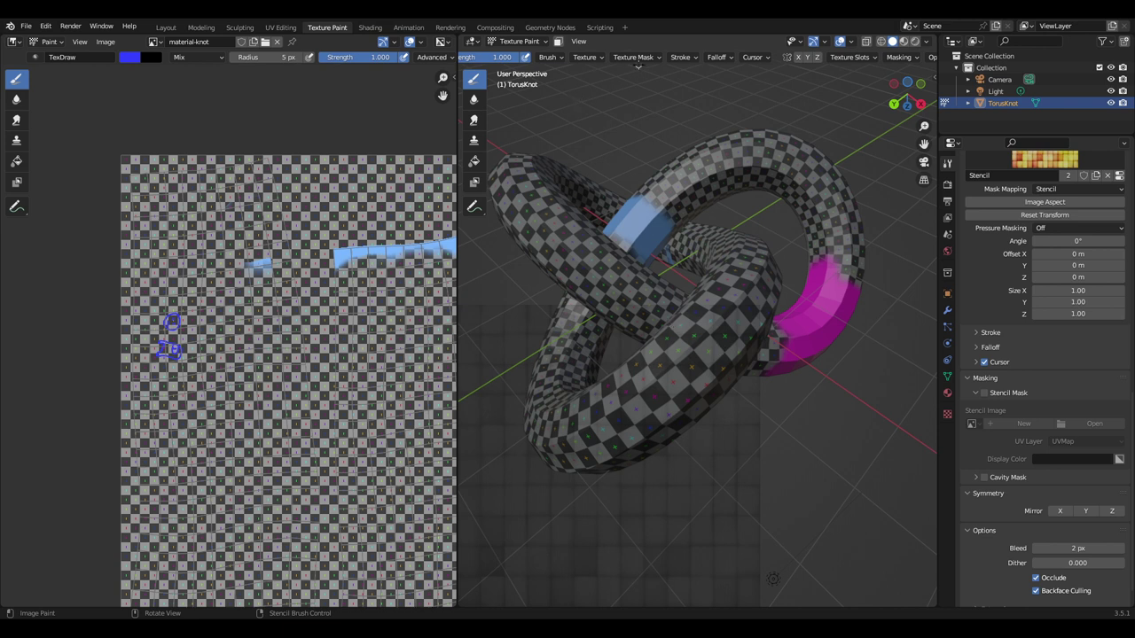
Confirm the texture mask mapping stays on Stencil.
click(637, 58)
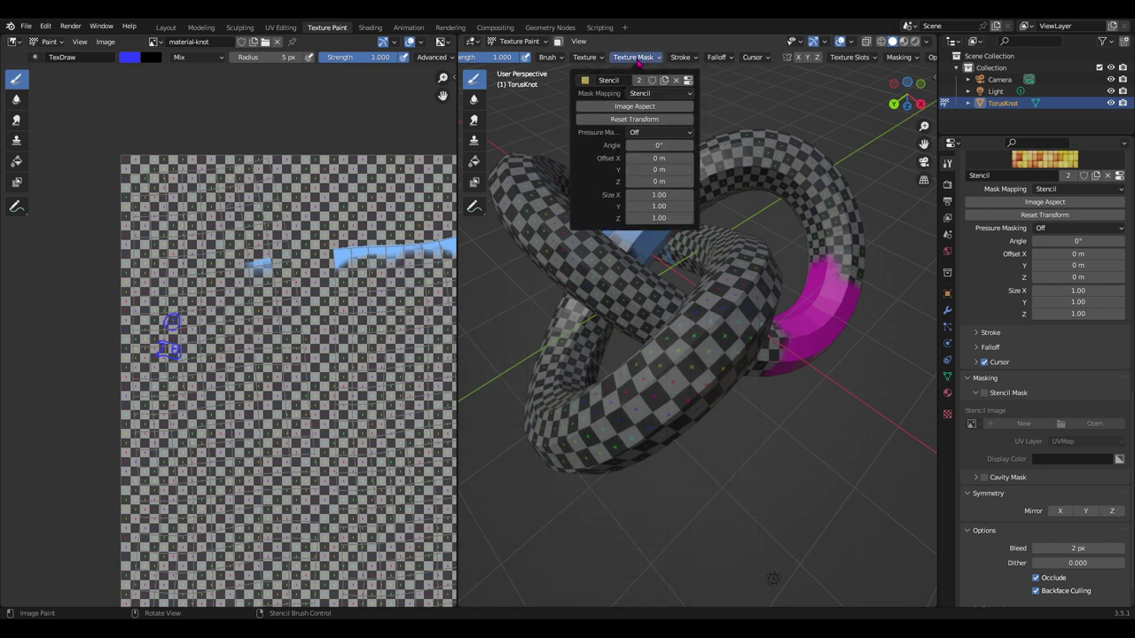
click(547, 57)
click(547, 58)
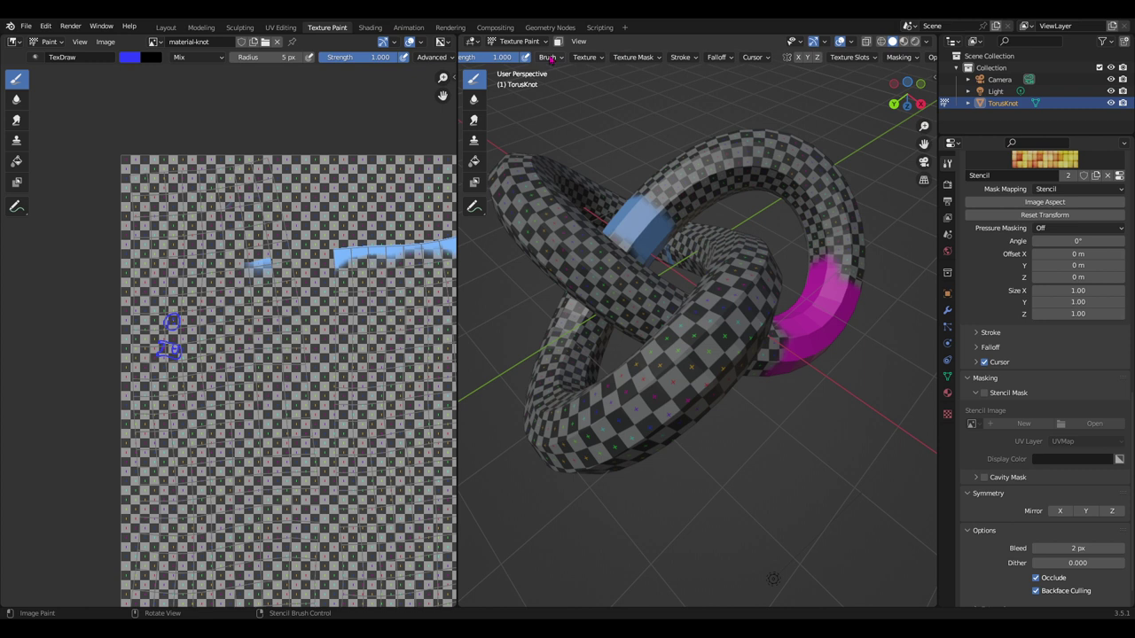
click(587, 57)
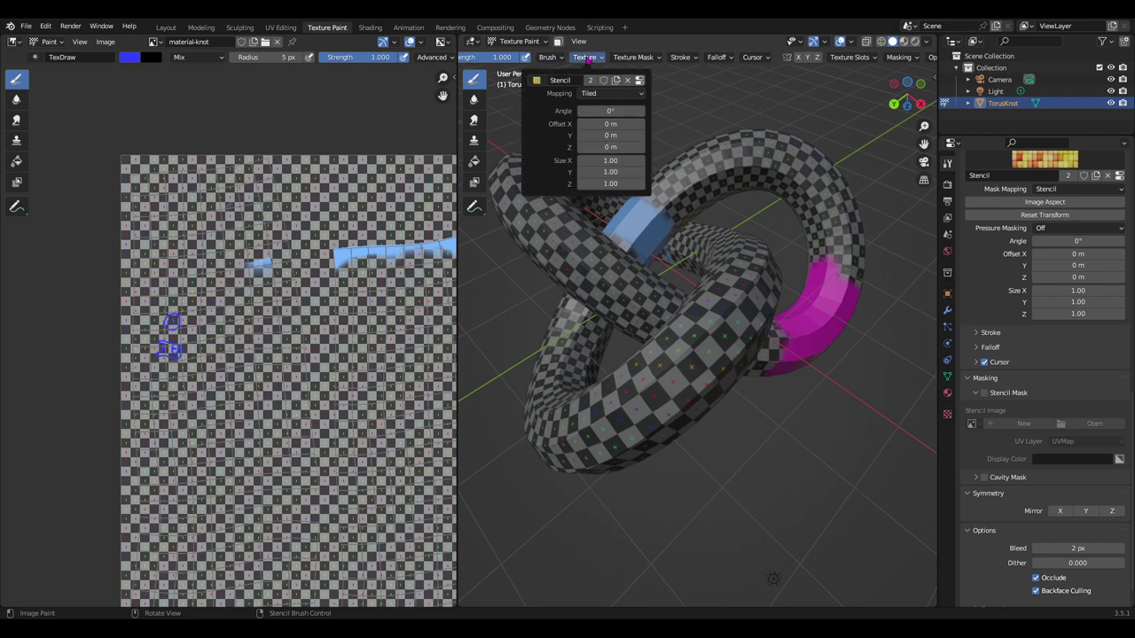
click(631, 58)
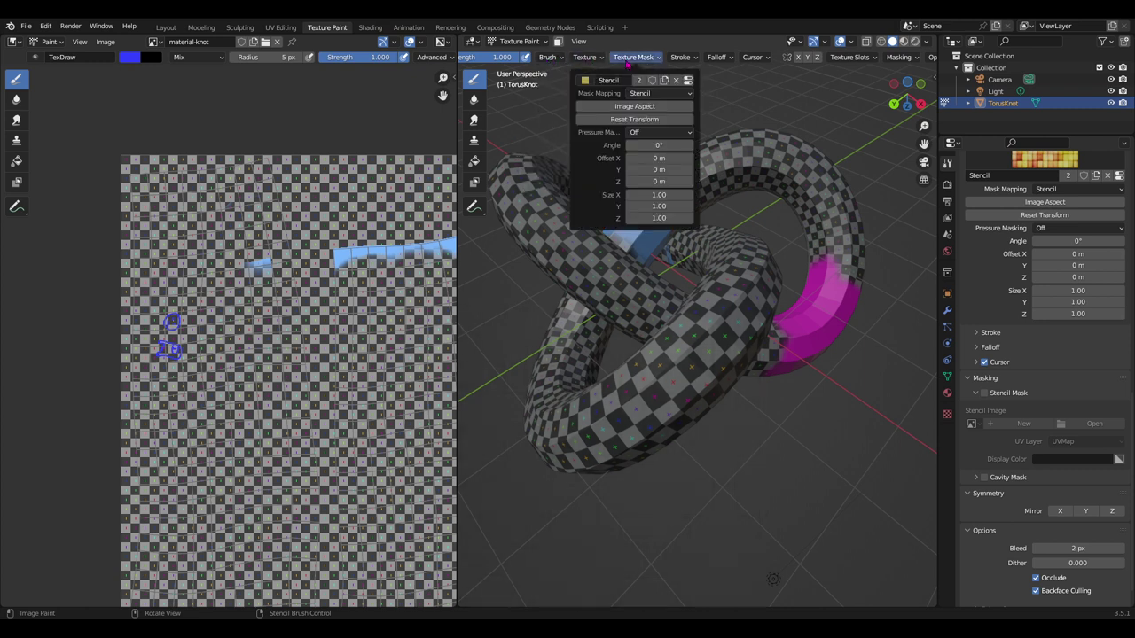
click(658, 94)
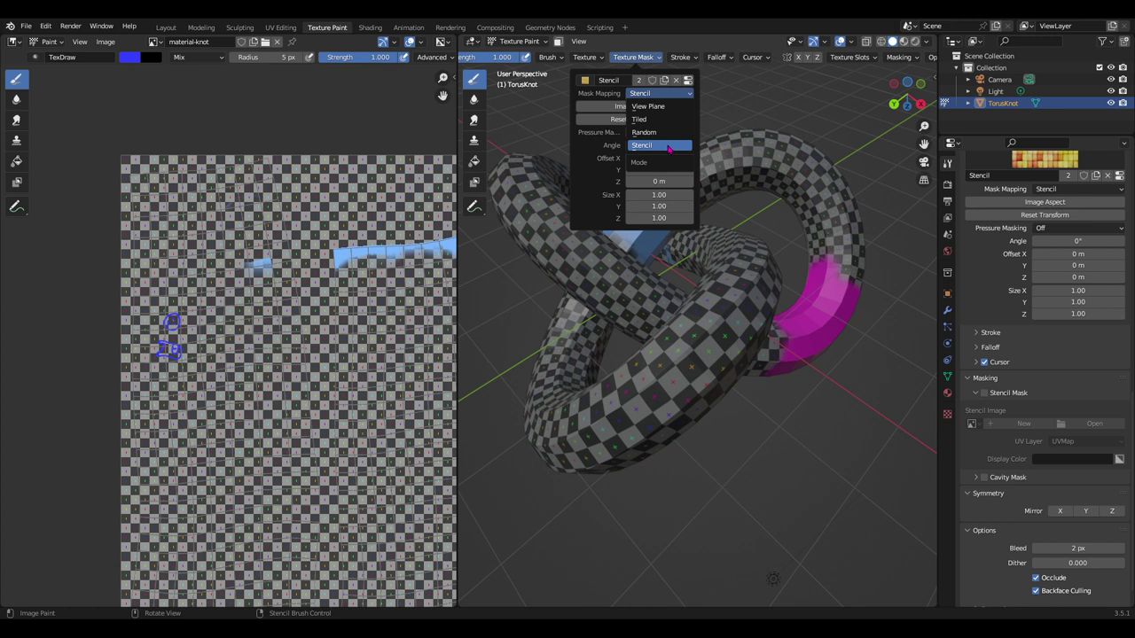
click(668, 148)
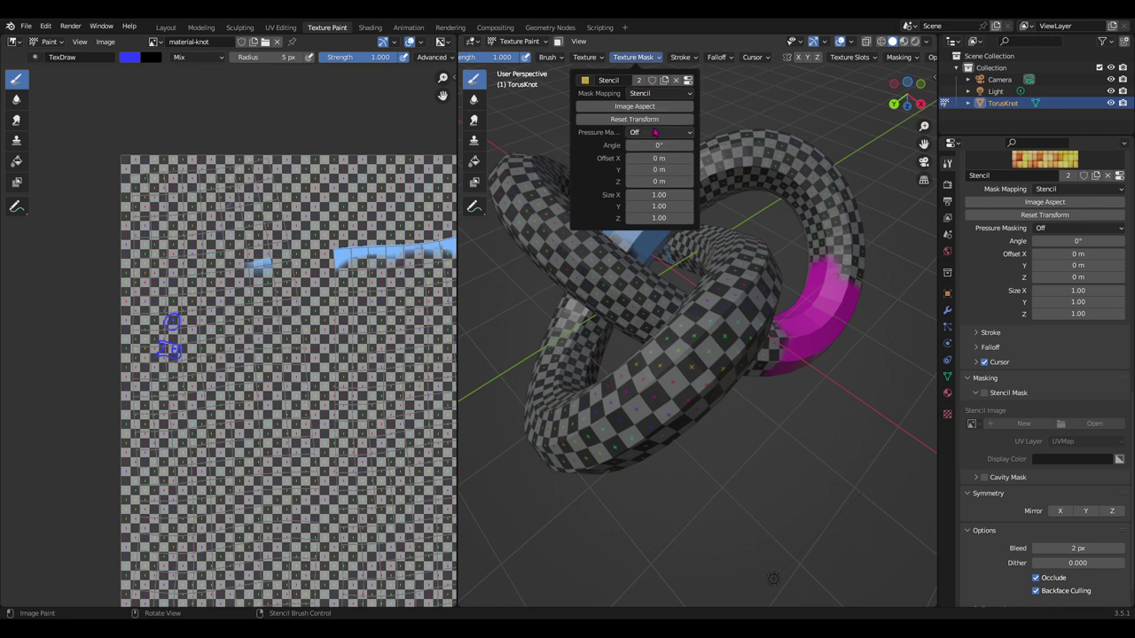
Pick the Stencil image as the mask texture and reframe the view on the knot.
click(583, 82)
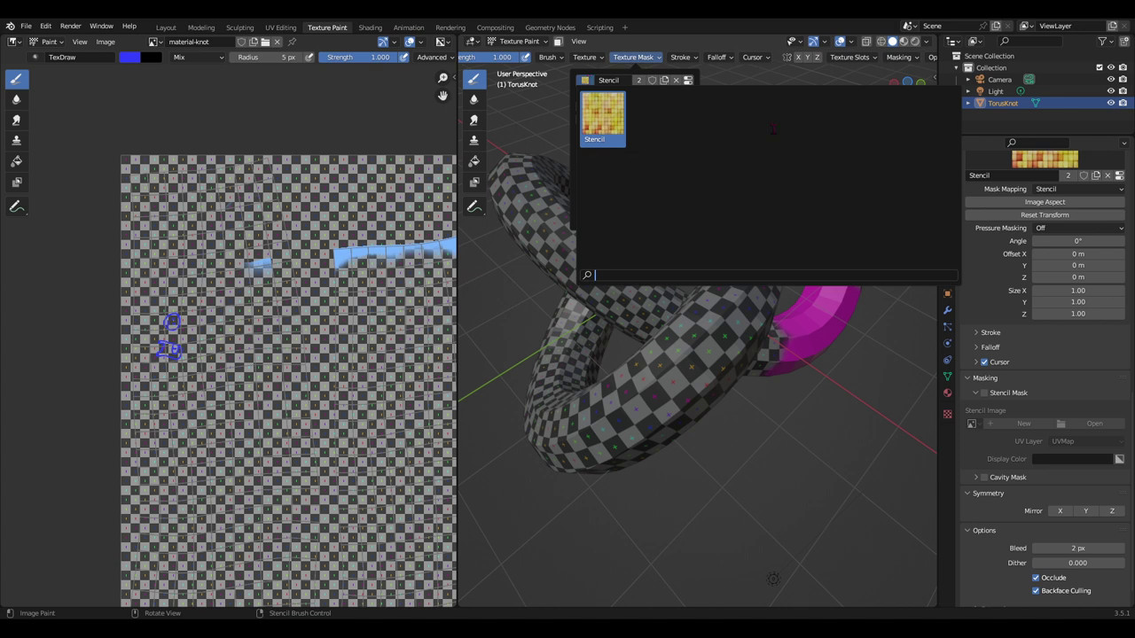
click(607, 120)
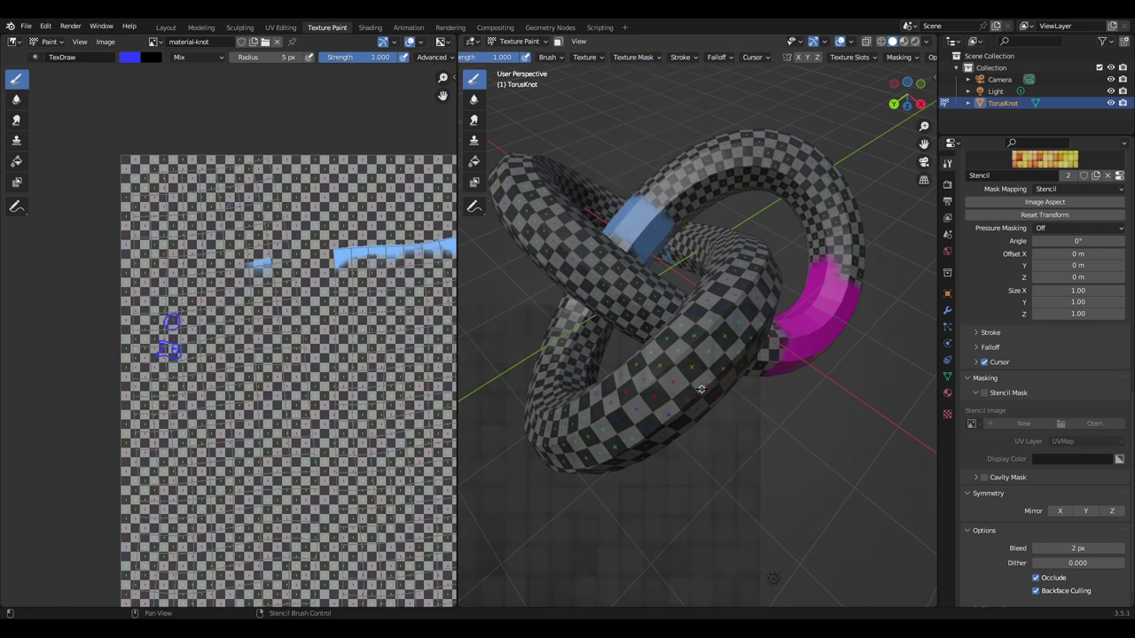
shift+middle_drag(689, 394, 699, 440)
middle_drag(681, 387, 743, 421)
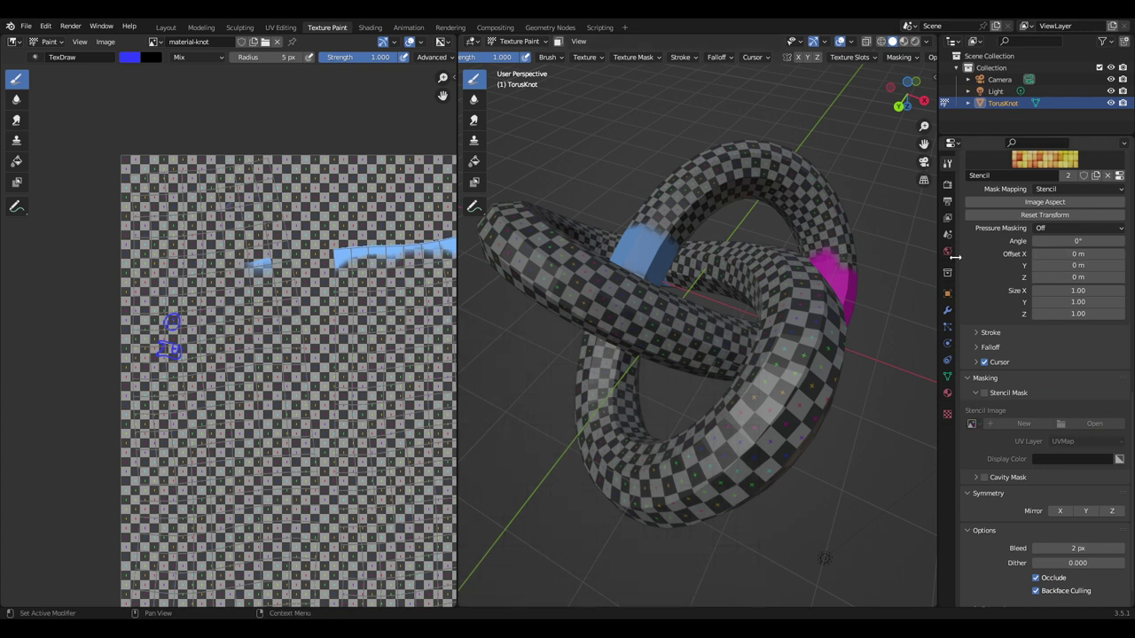
Set the brush radius to 64 px.
scroll(1011, 300, up, 4)
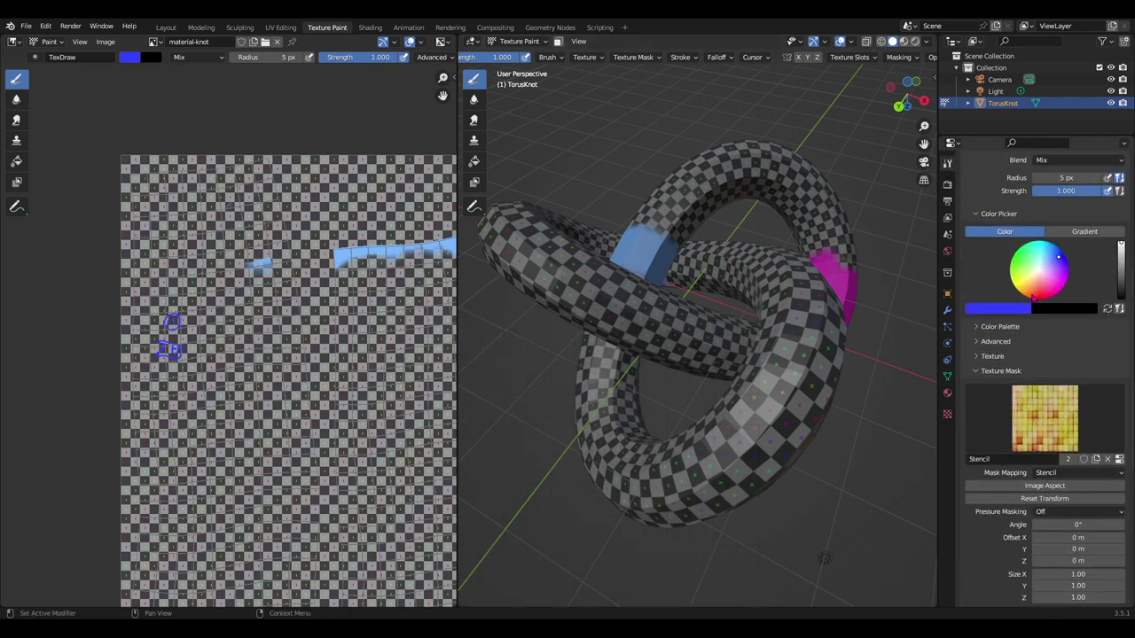
scroll(1028, 302, up, 4)
scroll(1035, 302, up, 4)
click(1063, 391)
text(85)
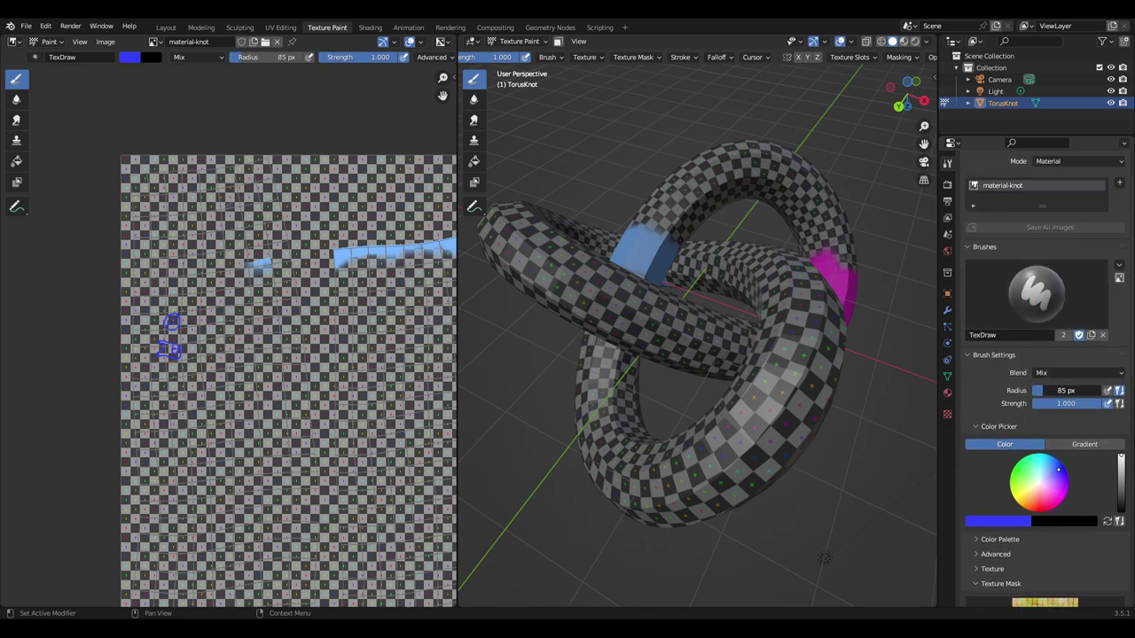
text(64)
key(Return)
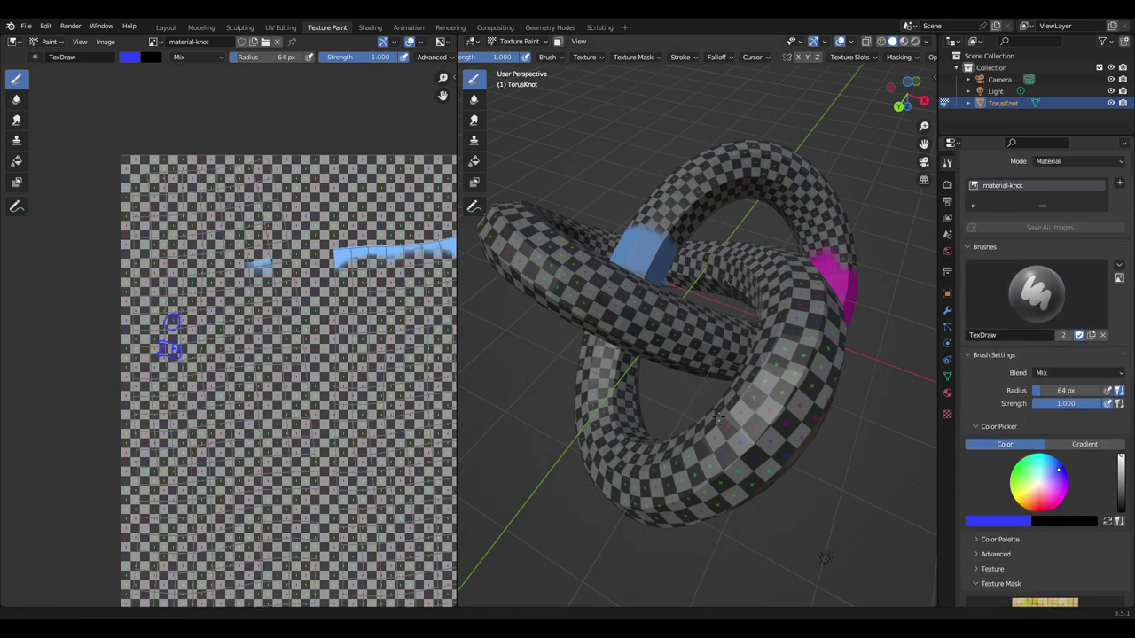
middle_drag(719, 415, 683, 379)
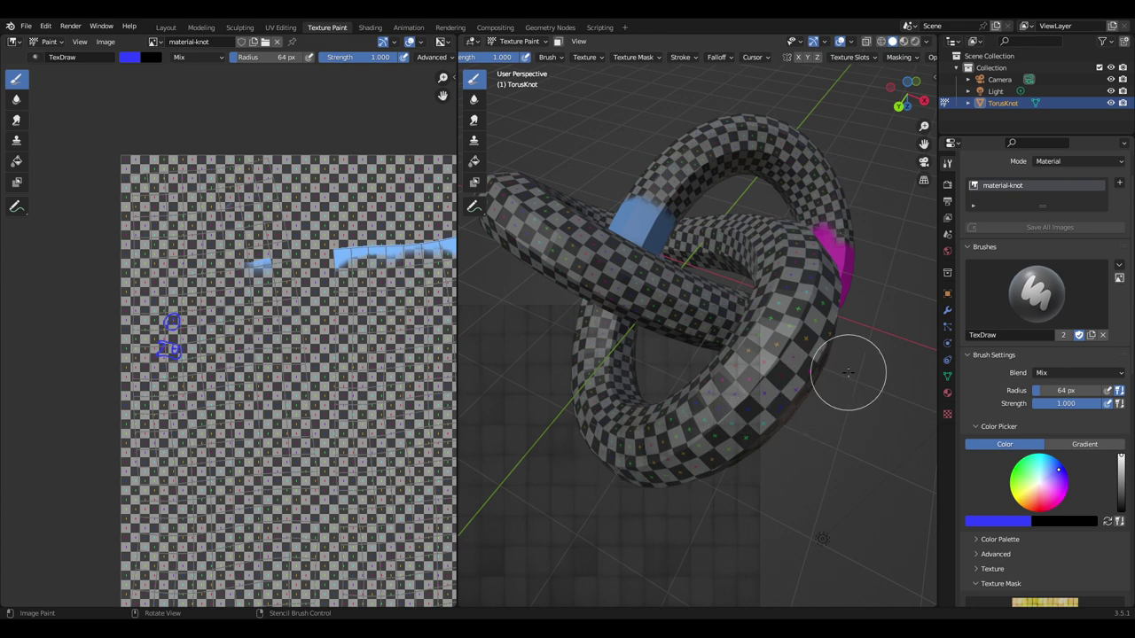
middle_drag(857, 365, 724, 464)
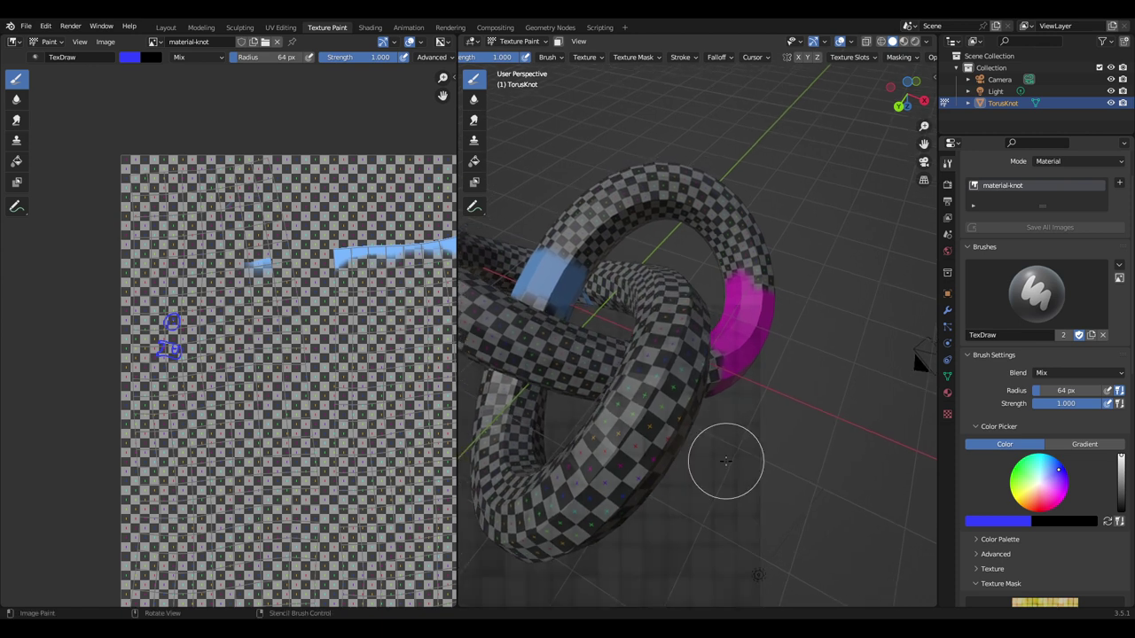
Make the brush colour white with hue 1.000.
click(1040, 484)
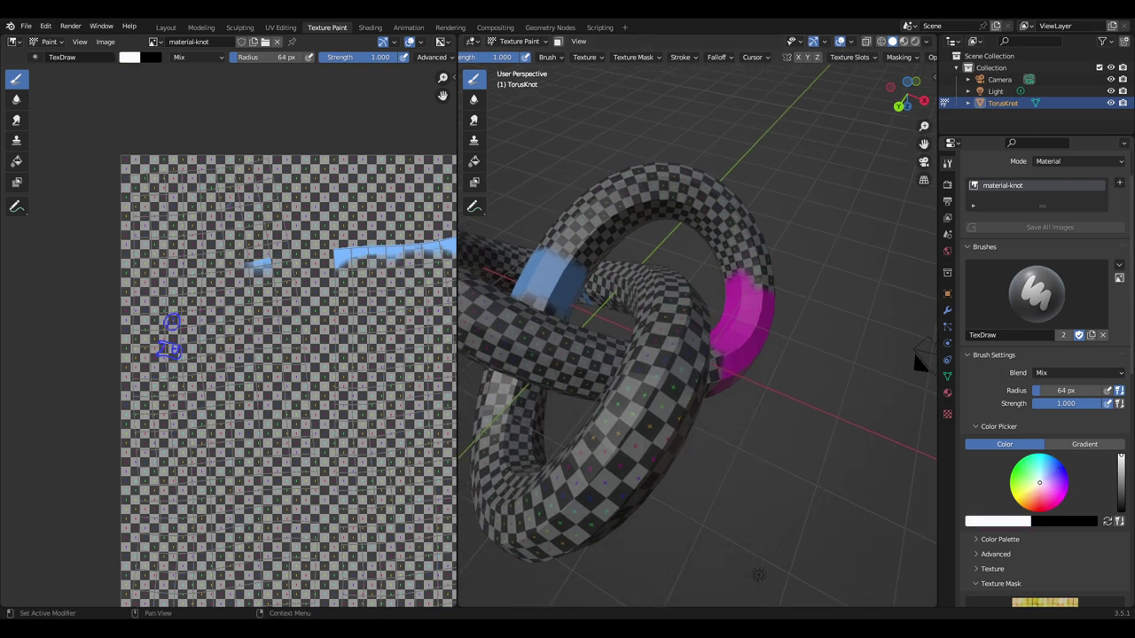
click(1001, 523)
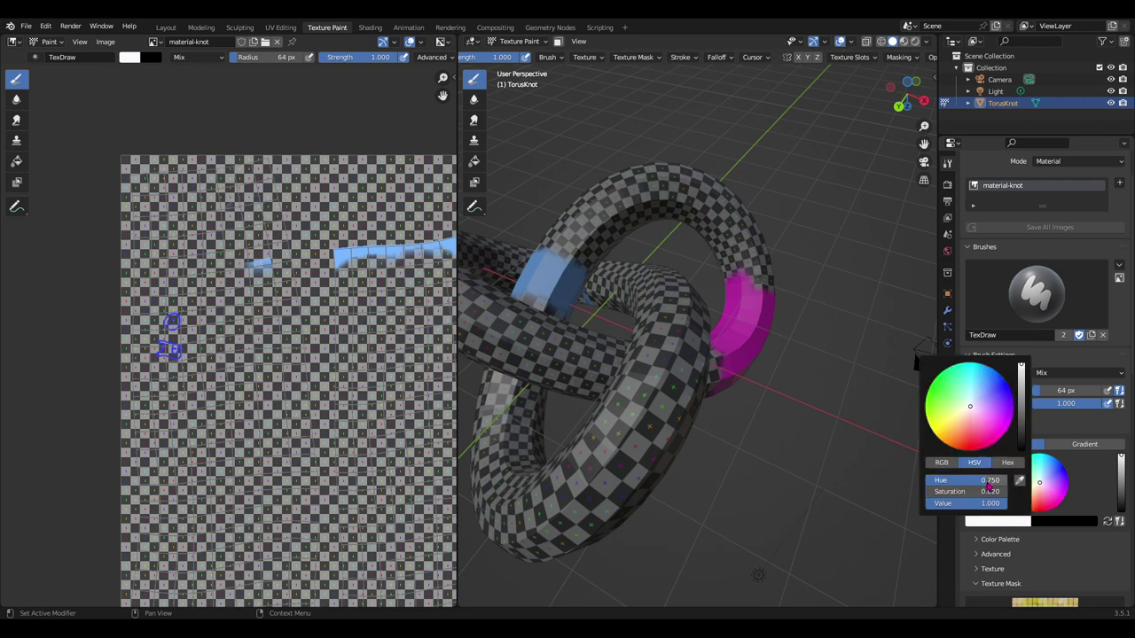
click(984, 480)
text(1)
key(Return)
Paint the stencil pattern onto the knot's front tube from two angles.
middle_drag(712, 452, 691, 464)
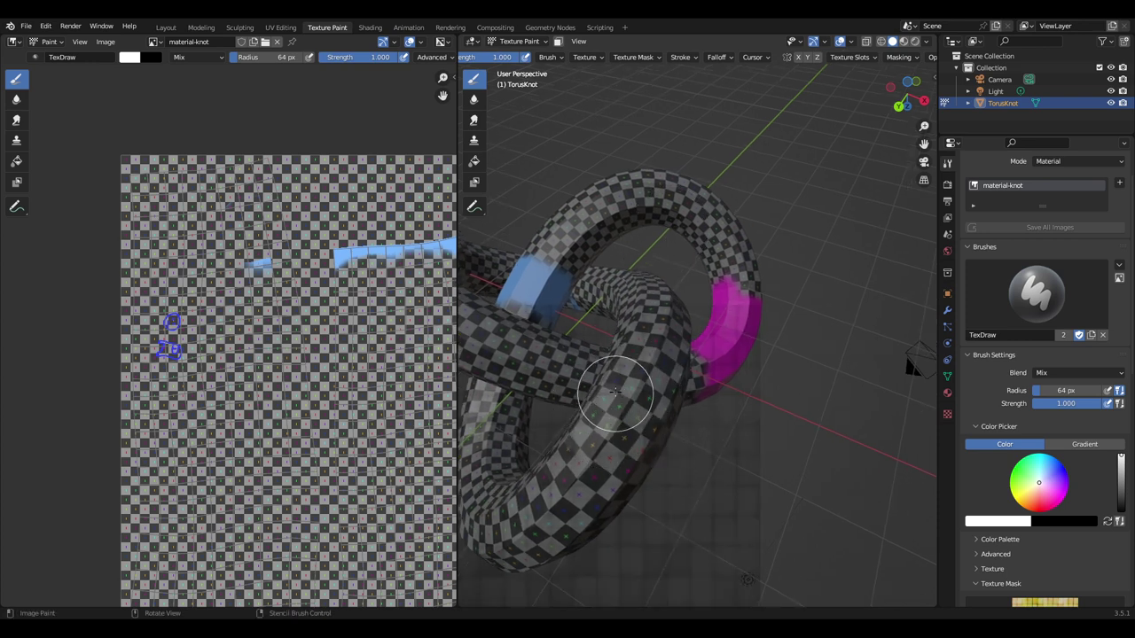
drag(610, 390, 646, 448)
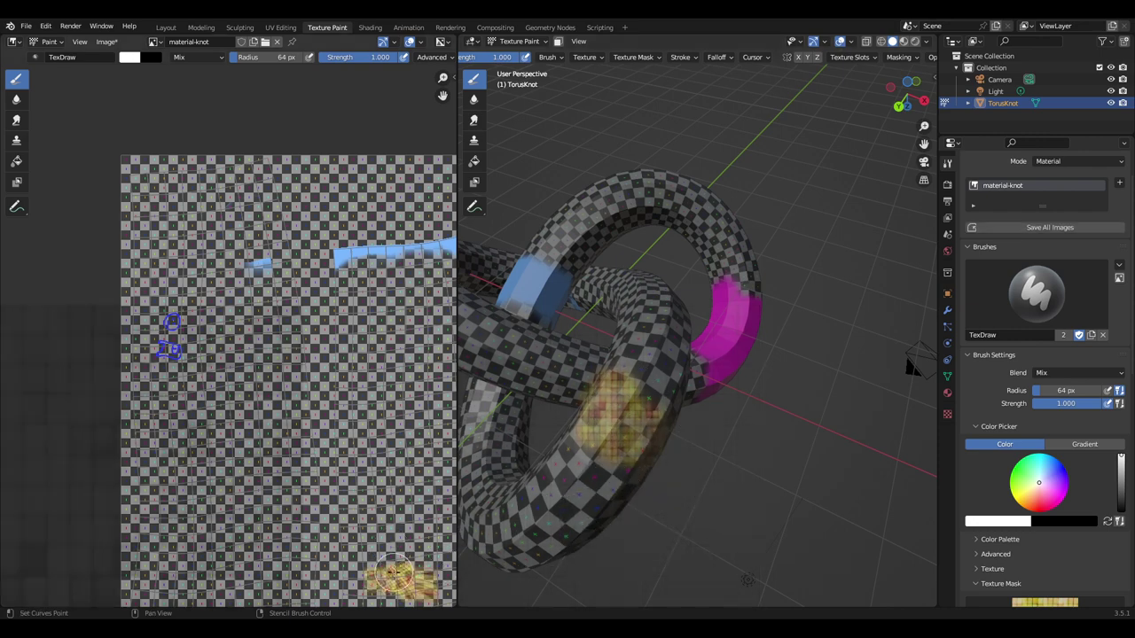
scroll(254, 450, up, 2)
scroll(255, 450, up, 2)
scroll(255, 449, up, 2)
scroll(76, 406, down, 2)
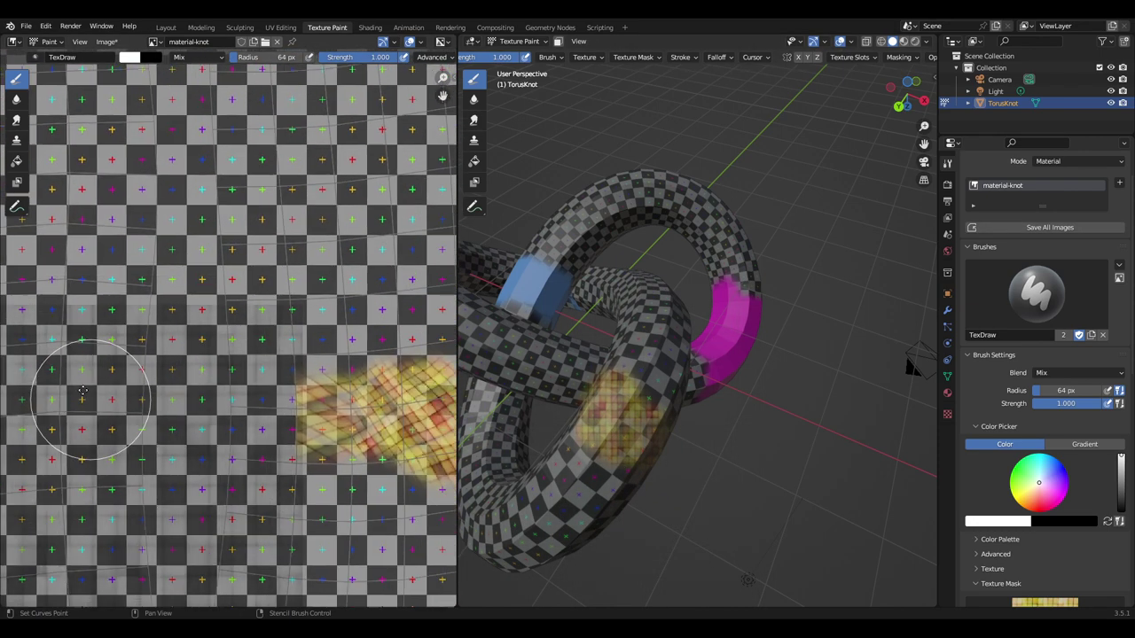
scroll(76, 406, down, 1)
scroll(270, 454, up, 3)
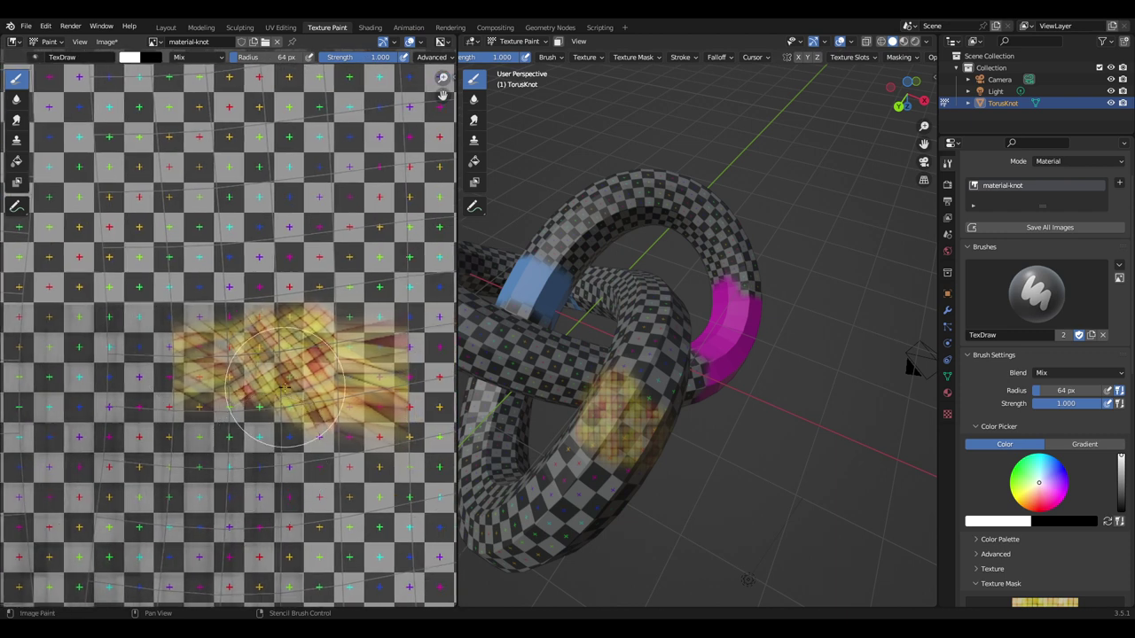
middle_drag(668, 412, 632, 437)
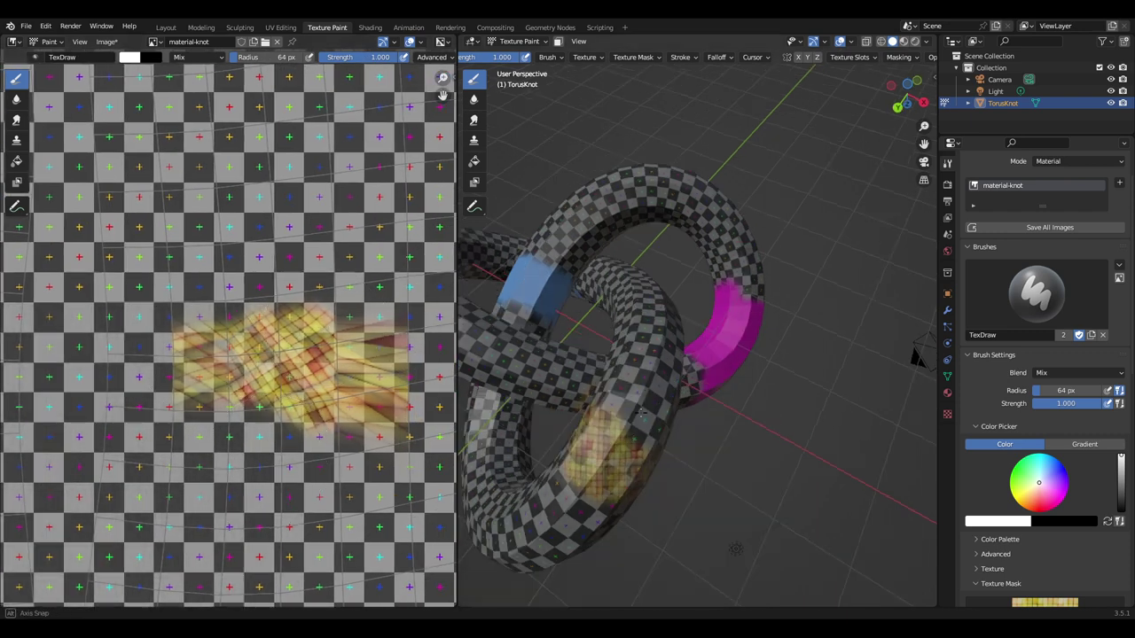
drag(610, 456, 629, 359)
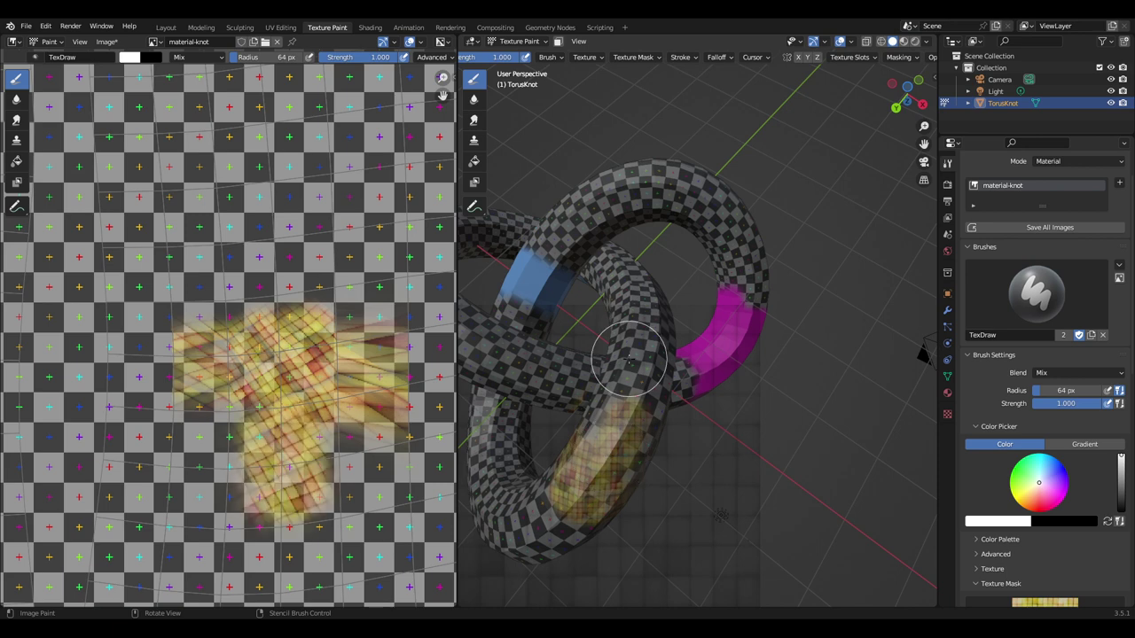
Stamp more stencil over the lower-left front tube and down the knot's right side.
middle_drag(673, 430, 672, 439)
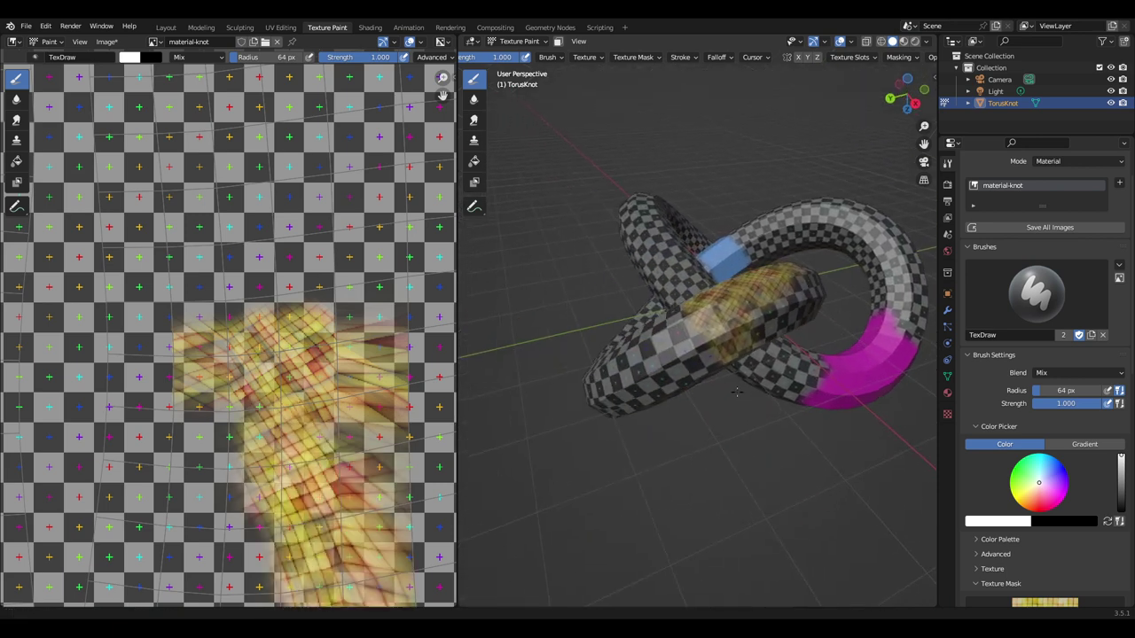
drag(656, 359, 586, 443)
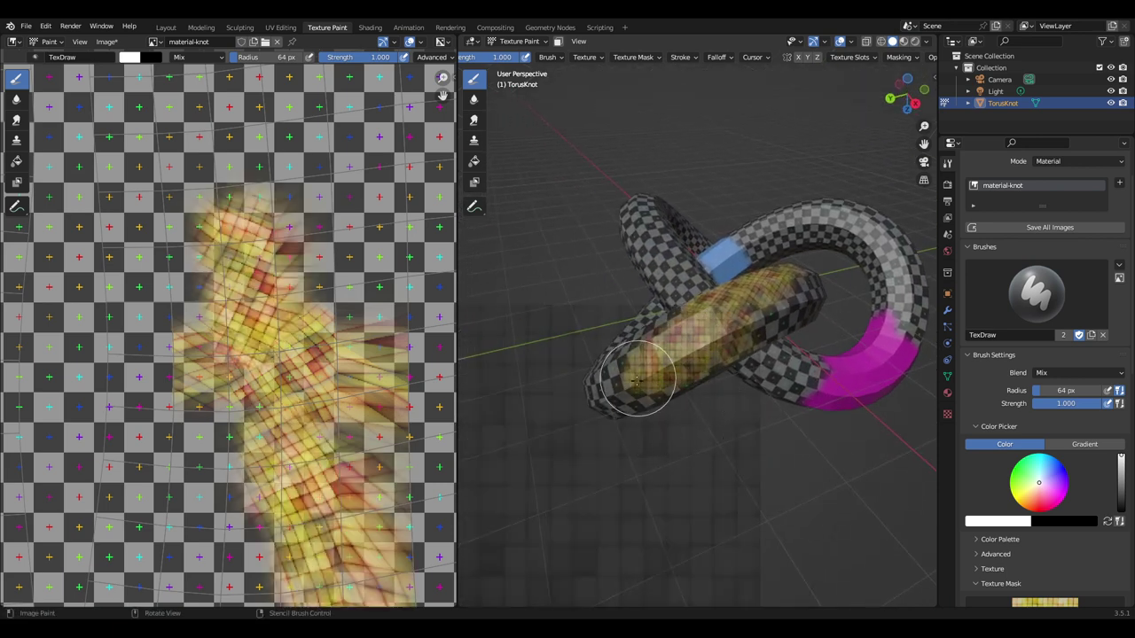
middle_drag(640, 434, 683, 363)
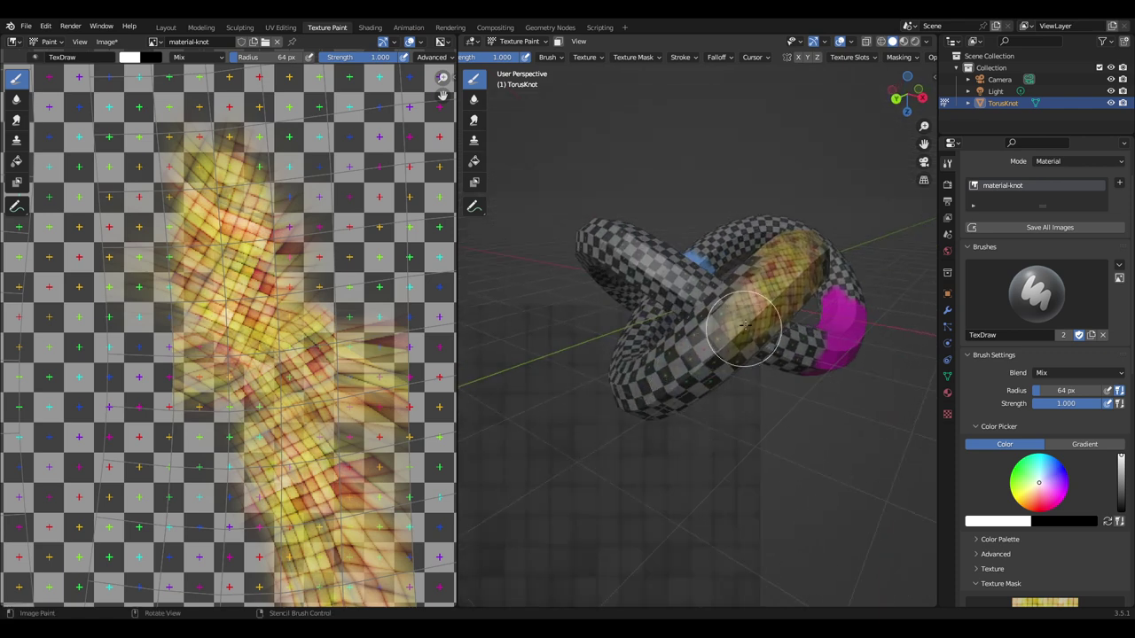
drag(691, 354, 648, 405)
mouse_move(648, 405)
middle_down()
mouse_move(624, 450)
mouse_move(624, 381)
mouse_move(647, 390)
mouse_move(620, 406)
middle_up()
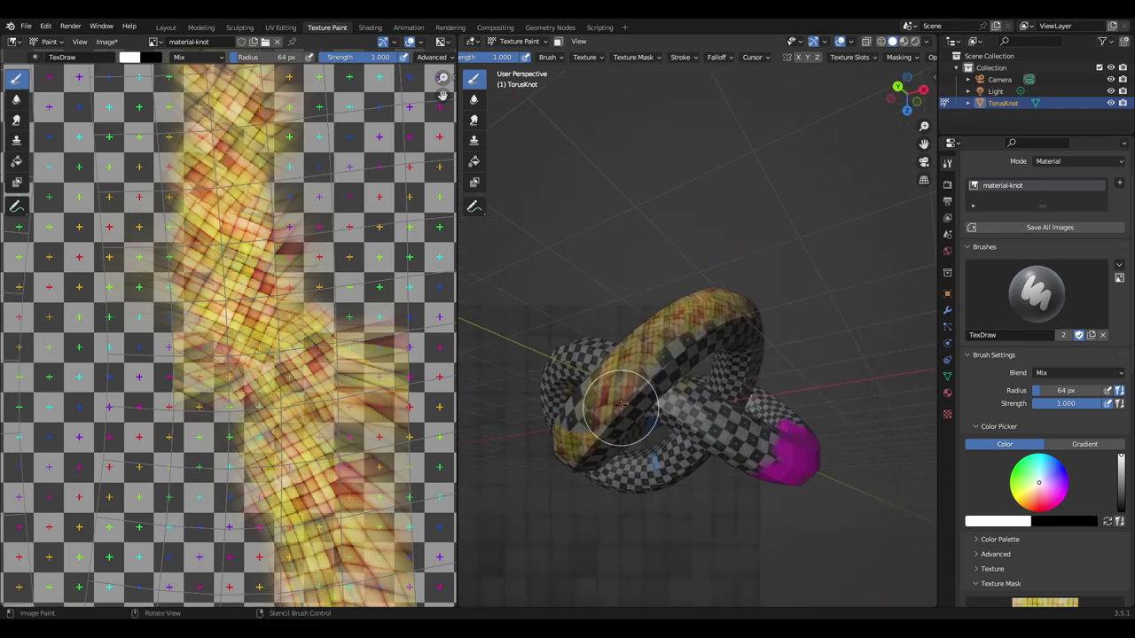
drag(582, 420, 564, 454)
drag(678, 342, 669, 344)
mouse_move(669, 343)
middle_down()
mouse_move(623, 353)
mouse_move(603, 483)
middle_up()
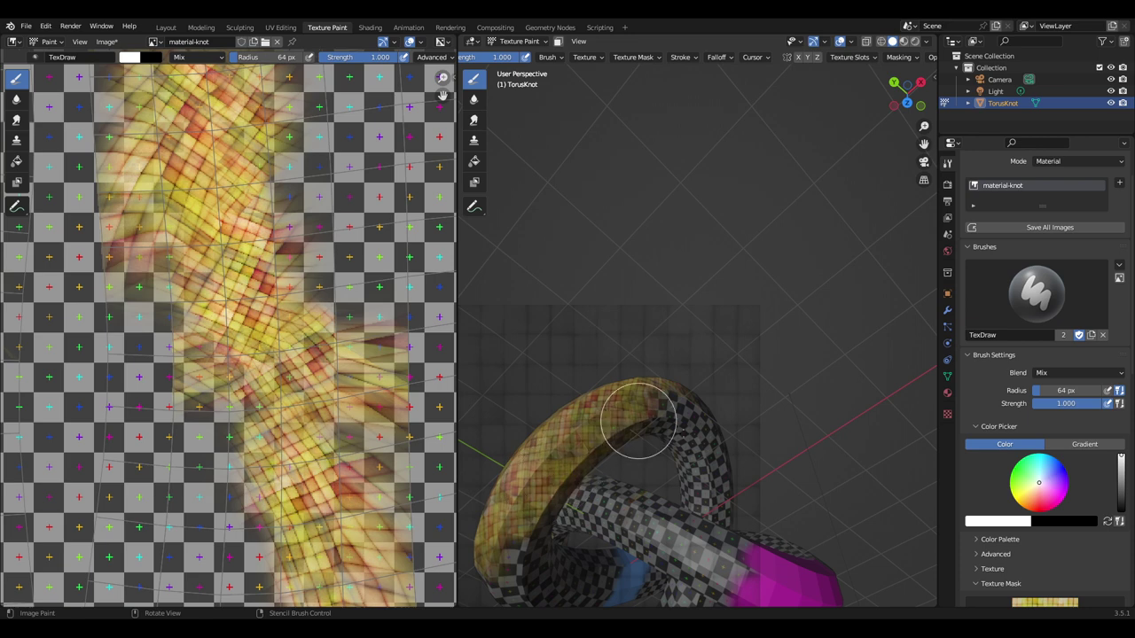
drag(633, 431, 663, 479)
middle_drag(664, 478, 666, 345)
drag(666, 346, 675, 577)
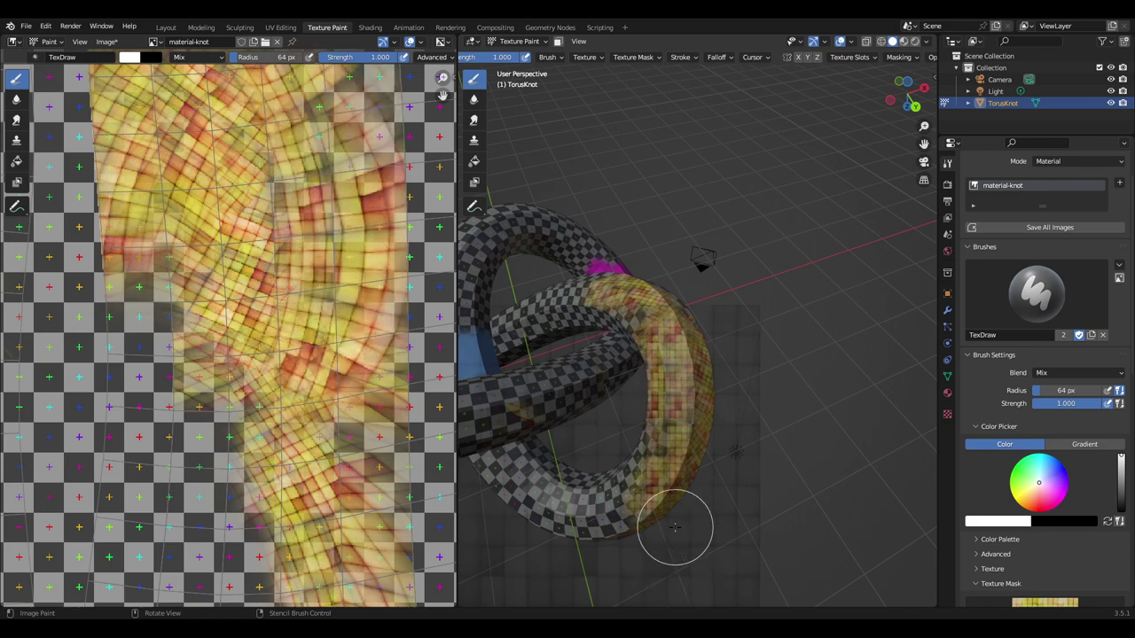
mouse_move(675, 527)
middle_down()
mouse_move(744, 288)
mouse_move(851, 385)
mouse_move(853, 375)
mouse_move(798, 381)
middle_up()
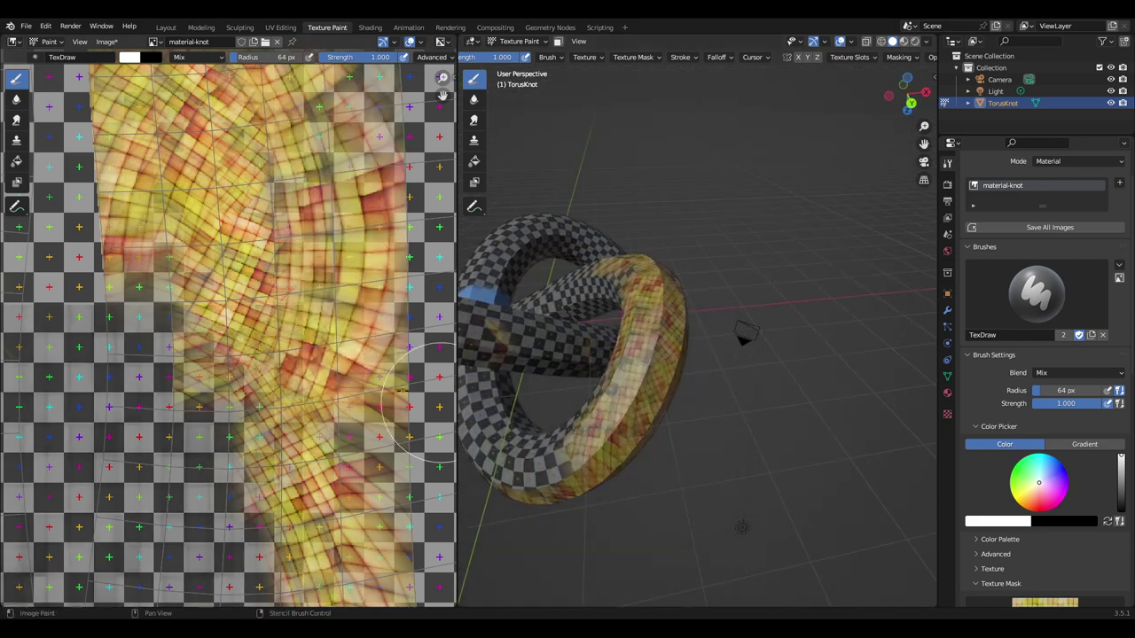
Orbit toward the lower torus loop and stamp the yellow-orange stencil along it.
scroll(299, 369, down, 6)
scroll(310, 341, up, 2)
scroll(306, 341, up, 2)
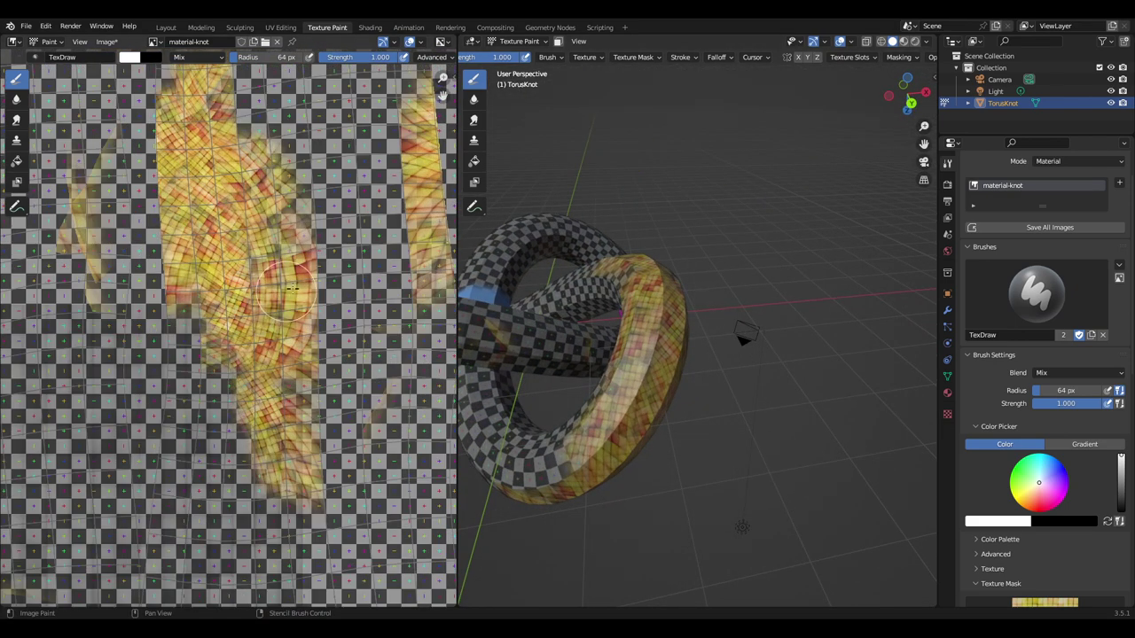
scroll(301, 342, up, 1)
scroll(297, 344, up, 2)
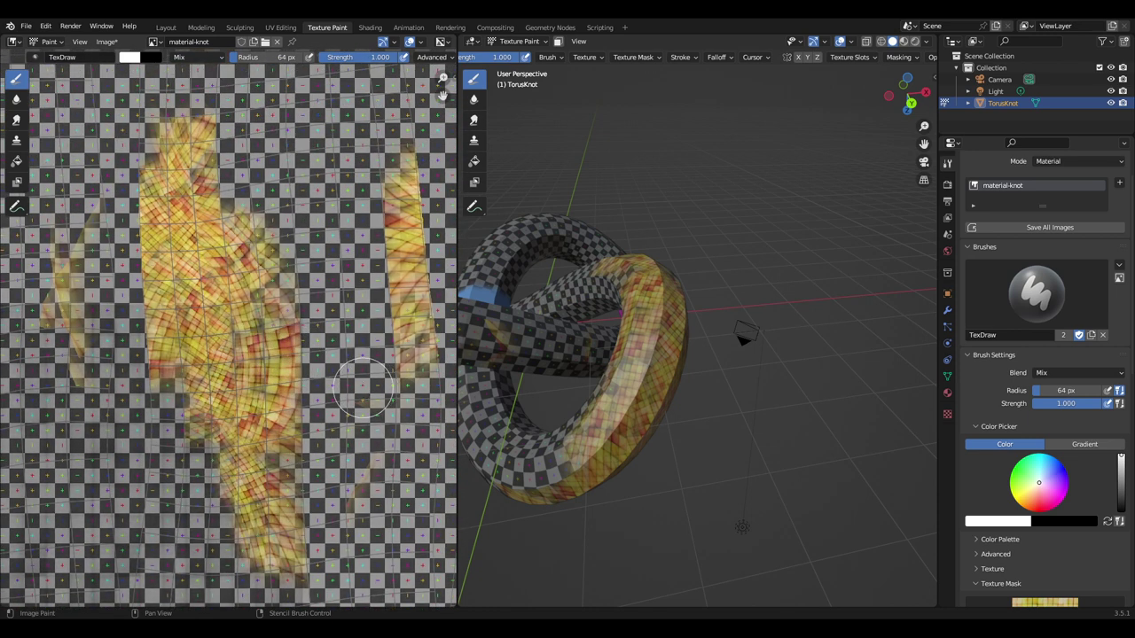
middle_drag(640, 445, 656, 480)
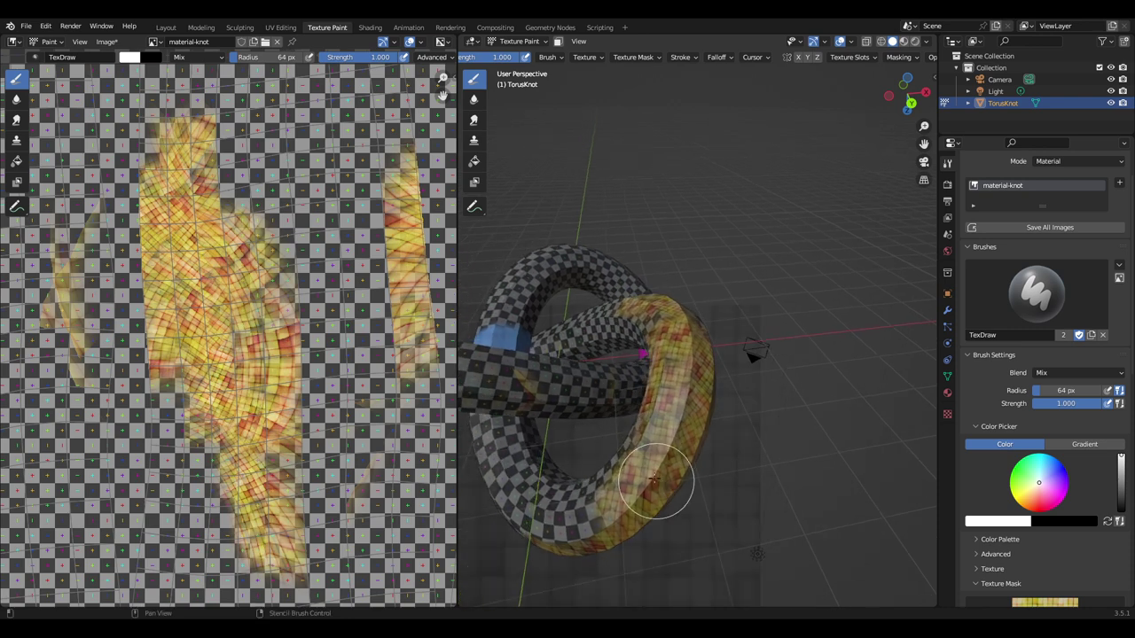
mouse_move(620, 532)
middle_down()
mouse_move(673, 486)
mouse_move(664, 425)
middle_up()
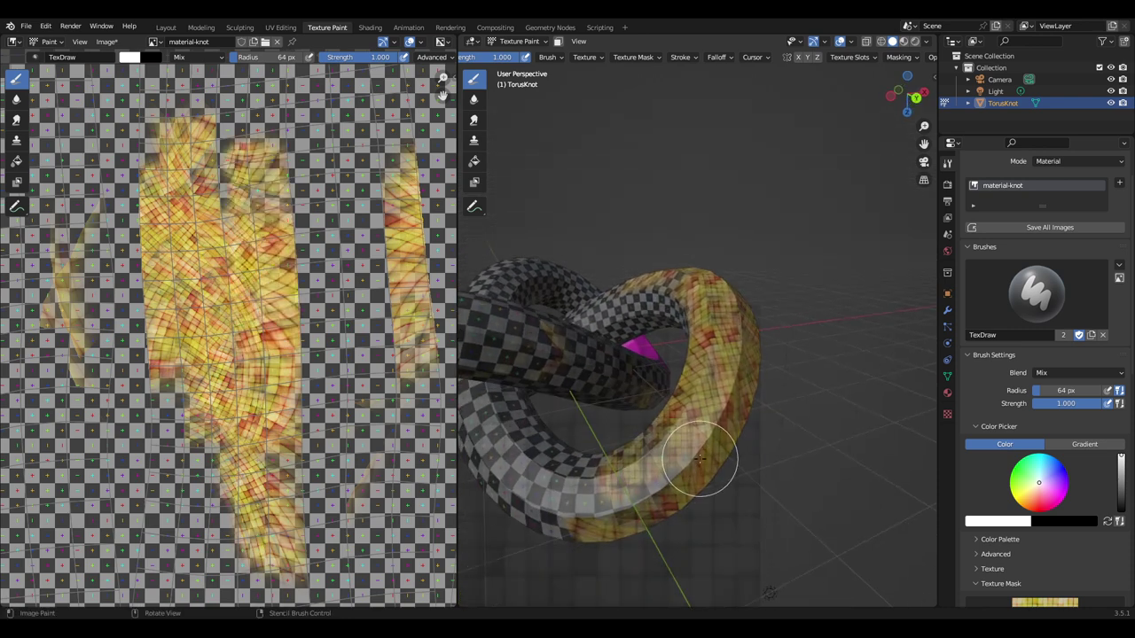
mouse_move(623, 508)
middle_down()
mouse_move(577, 481)
mouse_move(646, 481)
mouse_move(628, 497)
middle_up()
mouse_move(628, 497)
mouse_down()
mouse_move(621, 479)
mouse_move(633, 456)
mouse_move(615, 506)
mouse_move(687, 450)
mouse_move(664, 430)
mouse_move(577, 520)
mouse_up()
middle_drag(577, 519, 569, 377)
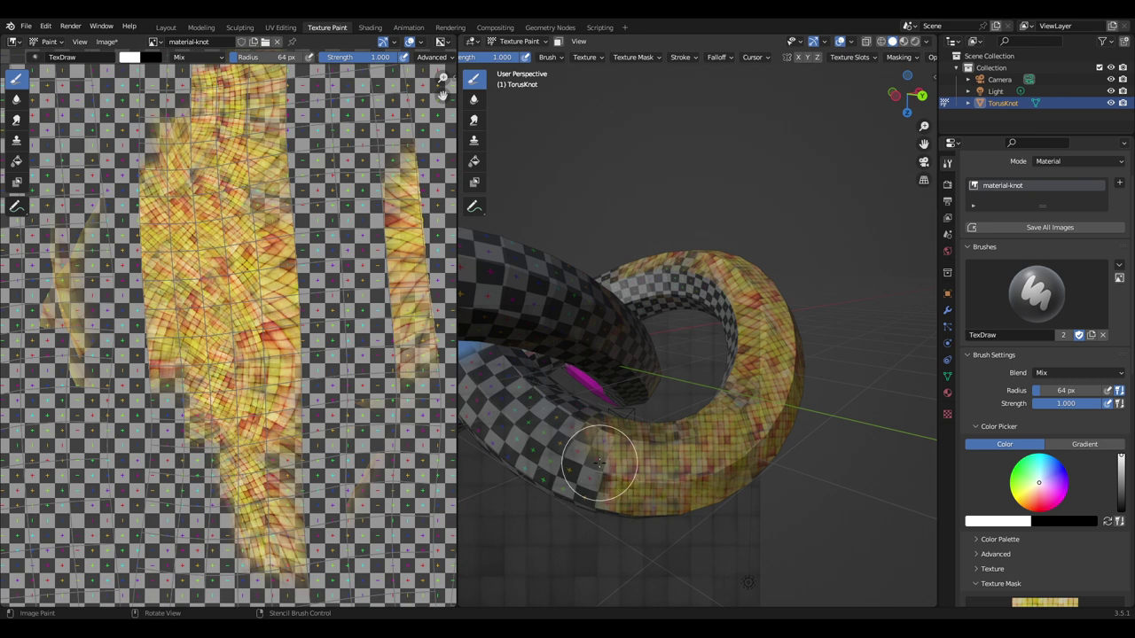
middle_drag(671, 392, 709, 375)
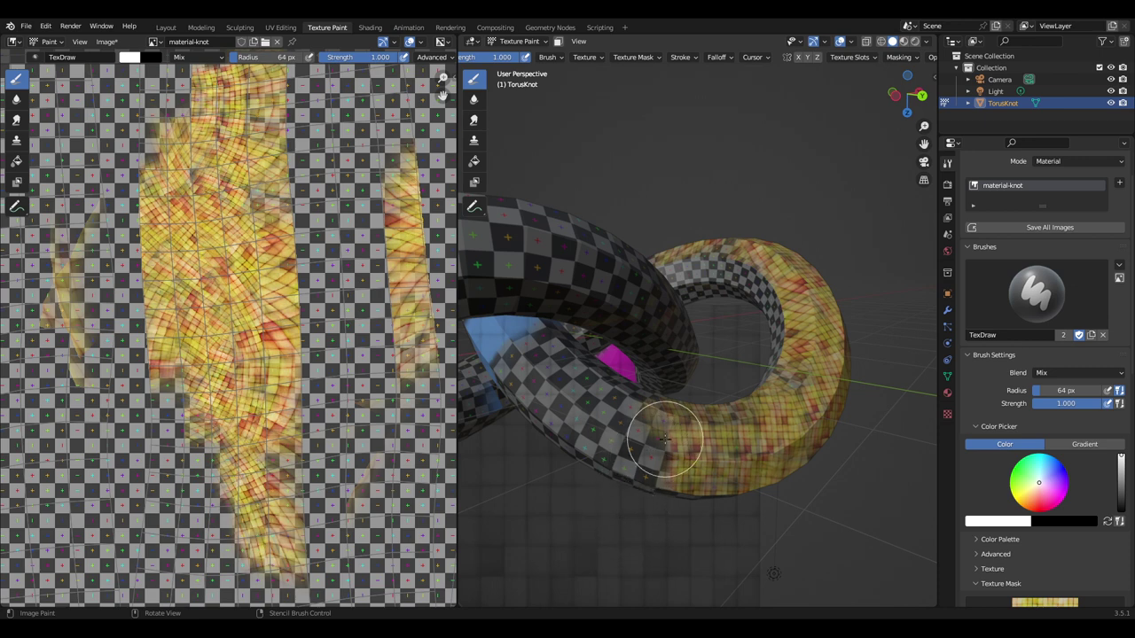
key(Tab)
key(Tab)
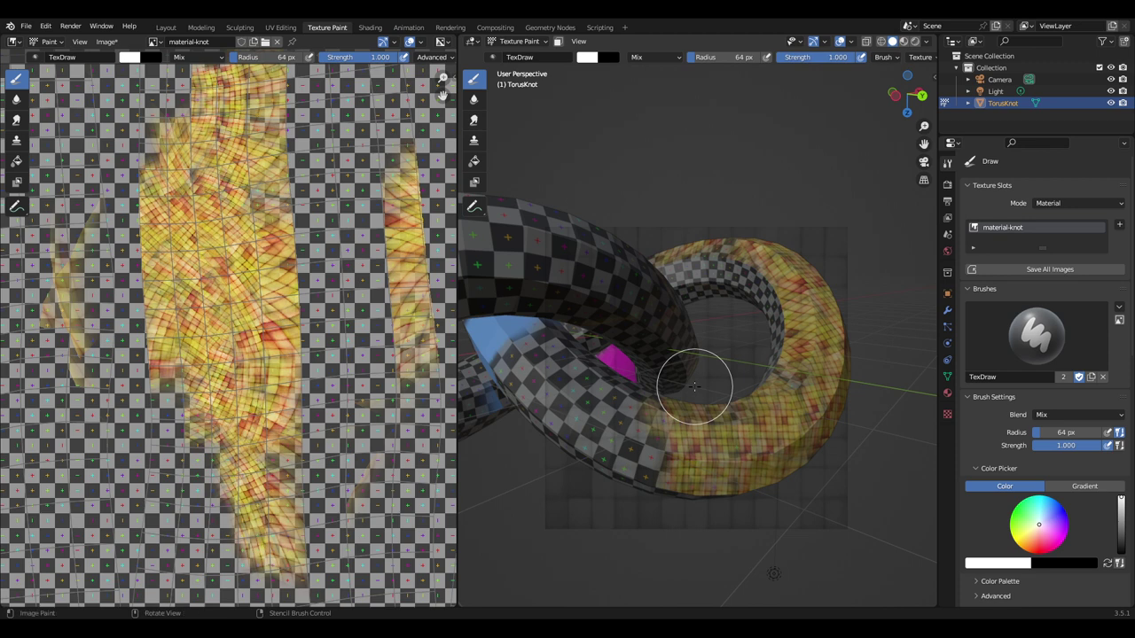
Shift the stencil up and right and paint the checkered lower right tube.
mouse_move(681, 434)
right_down()
mouse_move(738, 361)
mouse_move(724, 389)
right_up()
drag(669, 445, 644, 465)
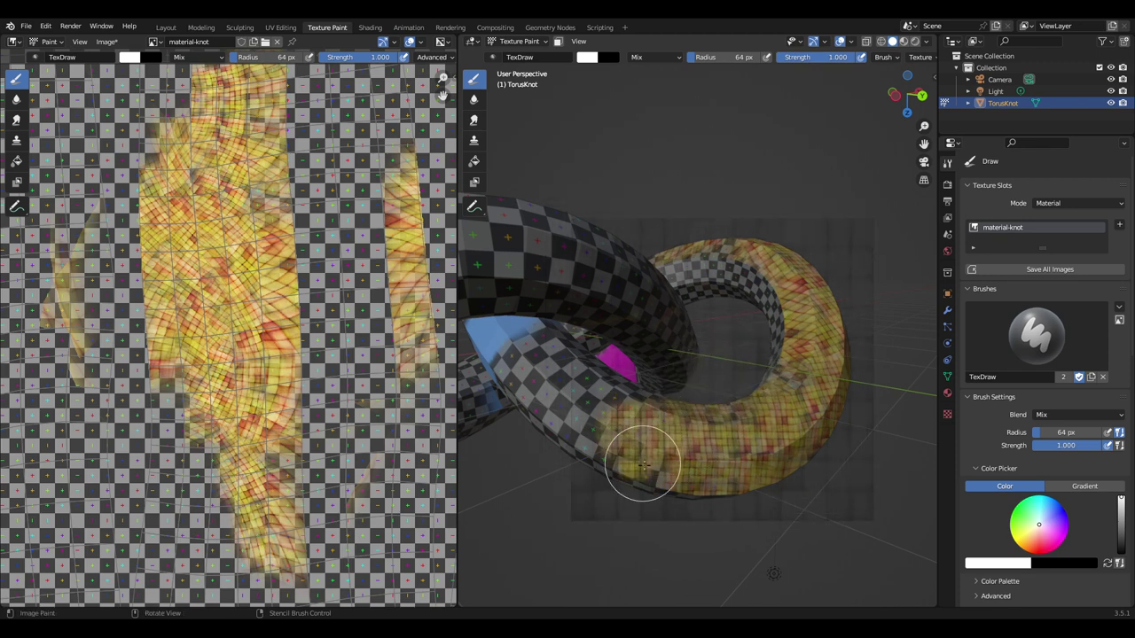
mouse_move(709, 398)
mouse_down()
mouse_move(646, 354)
mouse_move(731, 373)
mouse_up()
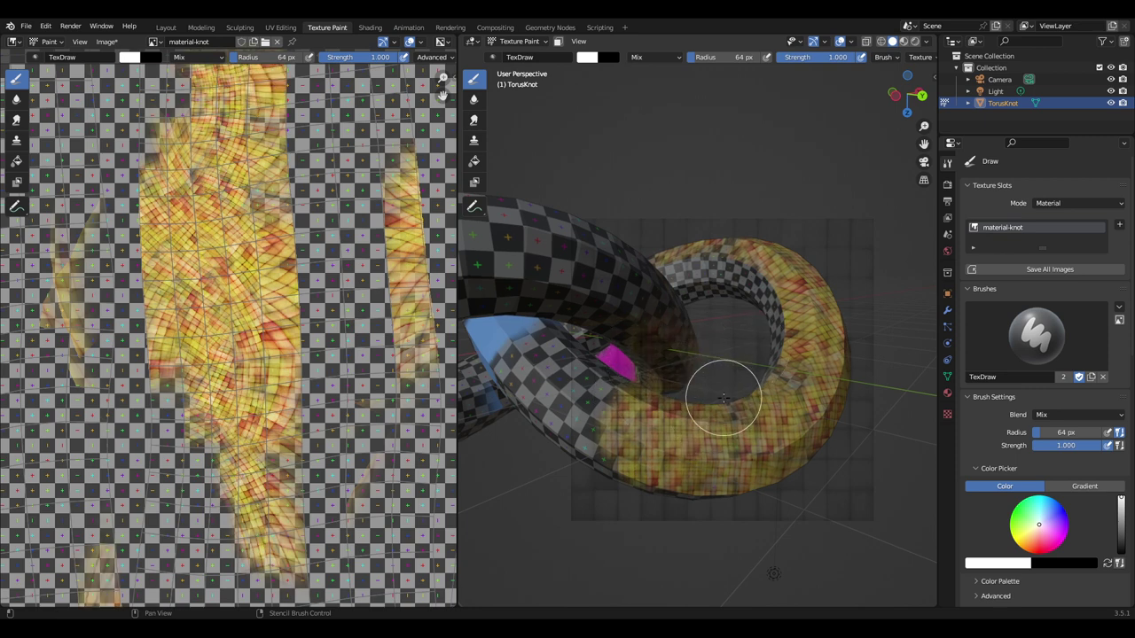
Enlarge the stencil, tilt it about 45 degrees, and paint the inner torus ring.
mouse_move(716, 416)
shift+right_down()
mouse_move(702, 430)
mouse_move(741, 412)
mouse_move(728, 426)
shift+right_up()
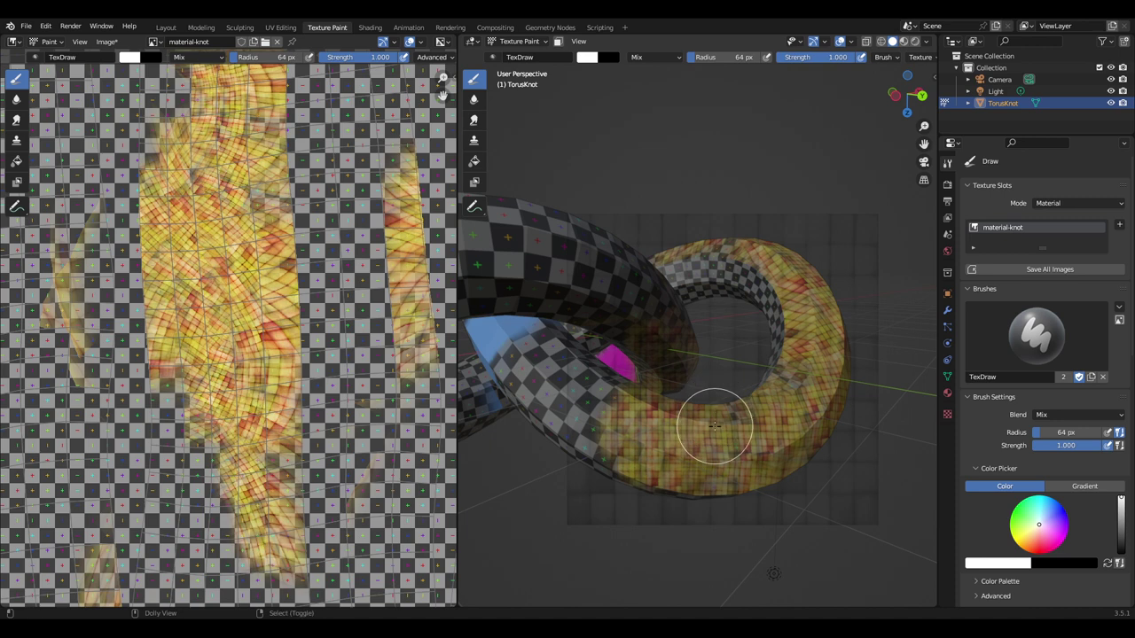
mouse_move(713, 437)
ctrl+right_down()
mouse_move(735, 435)
mouse_move(642, 441)
mouse_move(716, 451)
mouse_move(754, 426)
mouse_move(671, 468)
mouse_move(763, 465)
ctrl+right_up()
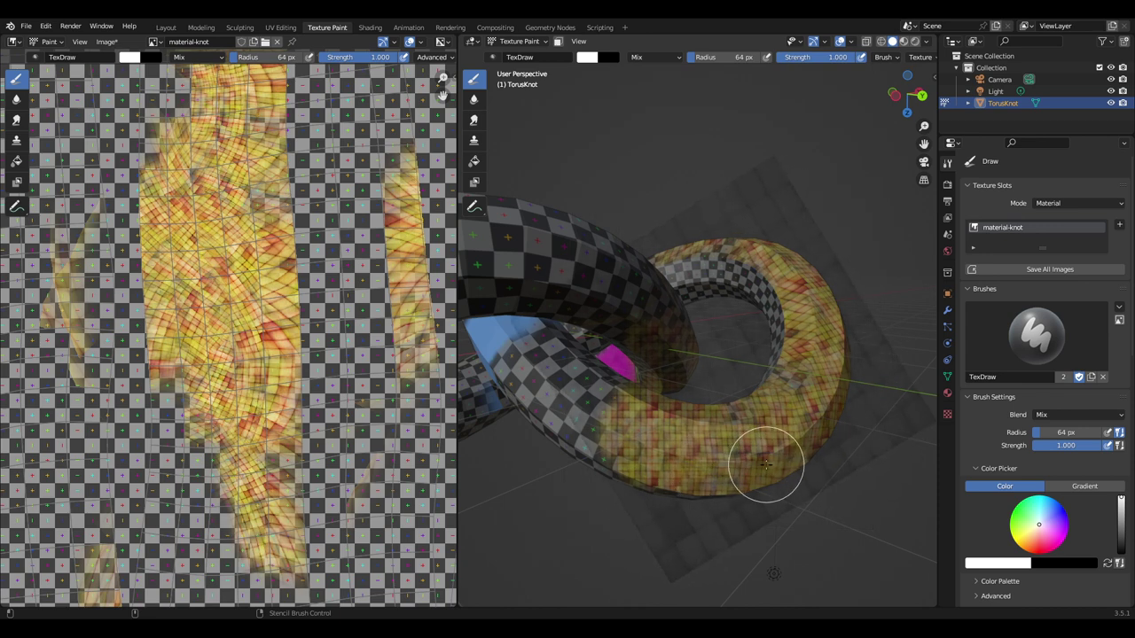
mouse_move(758, 414)
ctrl+right_down()
mouse_move(755, 405)
mouse_move(778, 404)
mouse_move(760, 405)
mouse_move(769, 419)
ctrl+right_up()
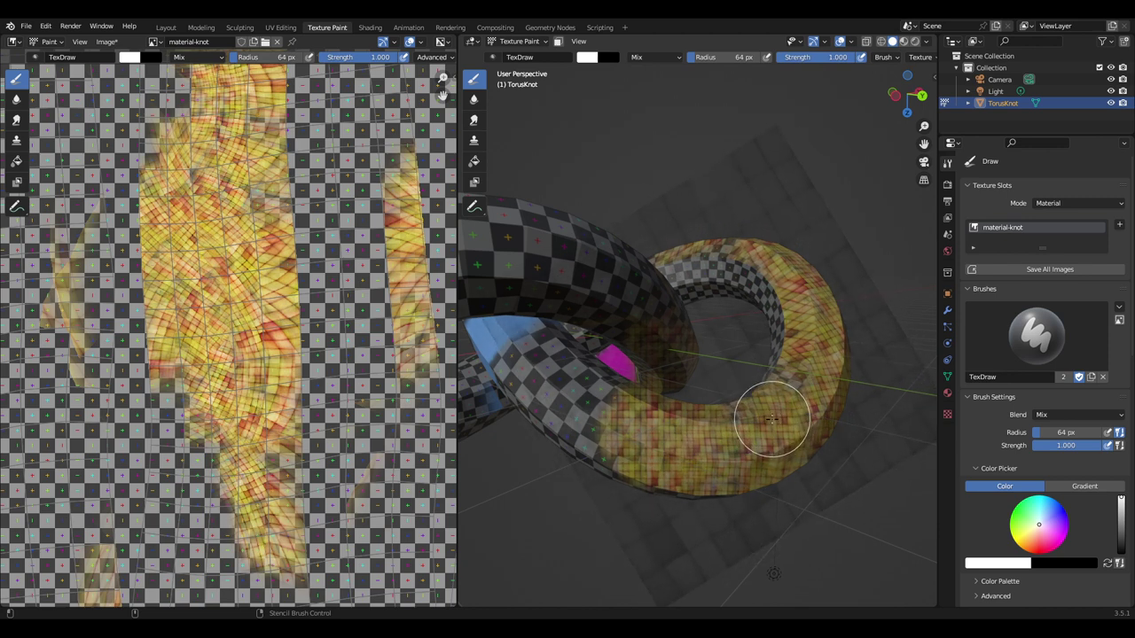
drag(630, 429, 590, 400)
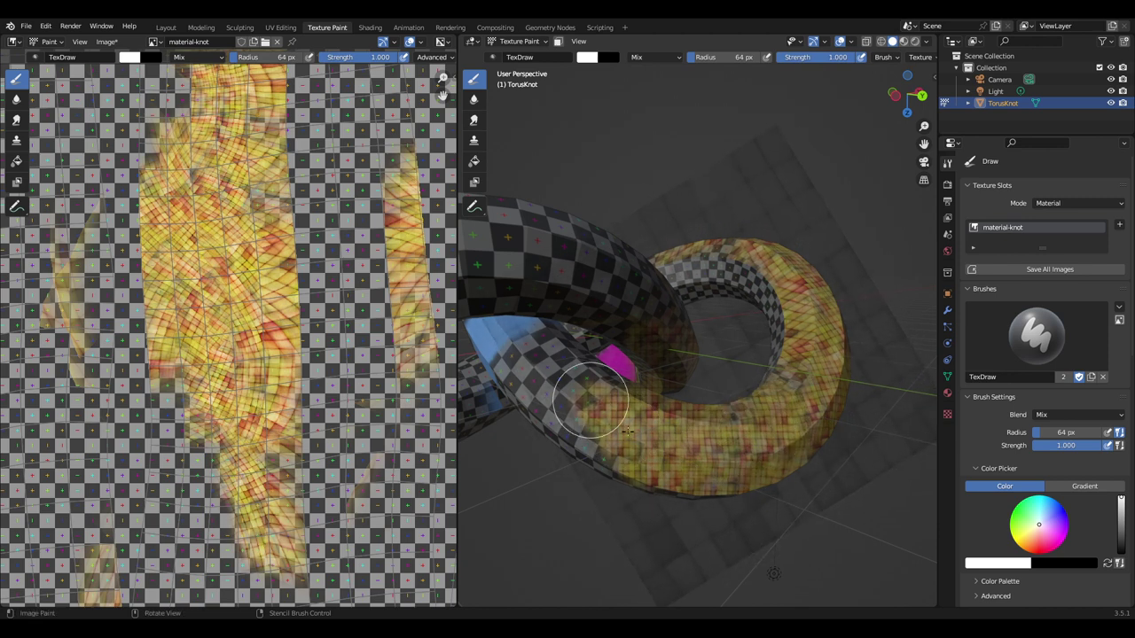
mouse_move(709, 445)
right_down()
mouse_move(664, 413)
mouse_move(578, 289)
right_up()
mouse_move(578, 289)
mouse_down()
mouse_move(626, 260)
mouse_move(654, 337)
mouse_move(679, 263)
mouse_move(754, 308)
mouse_move(714, 404)
mouse_up()
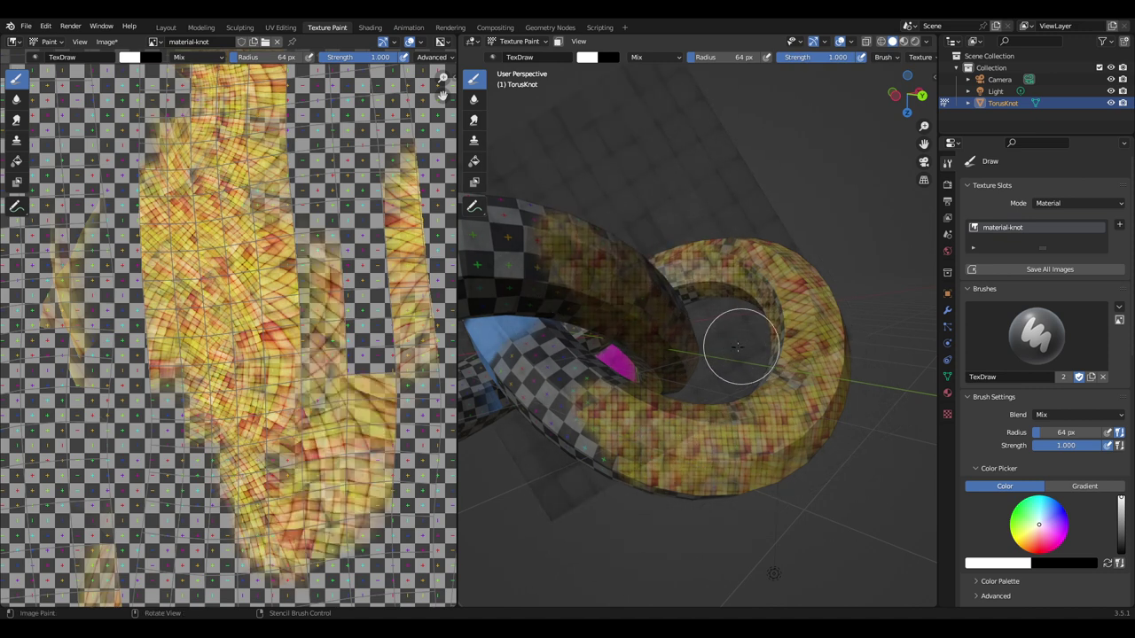
Paint checkered tube sections, the right loop and the lower crossing with the repositioned stencil.
mouse_move(683, 329)
middle_down()
mouse_move(750, 482)
mouse_move(672, 374)
middle_up()
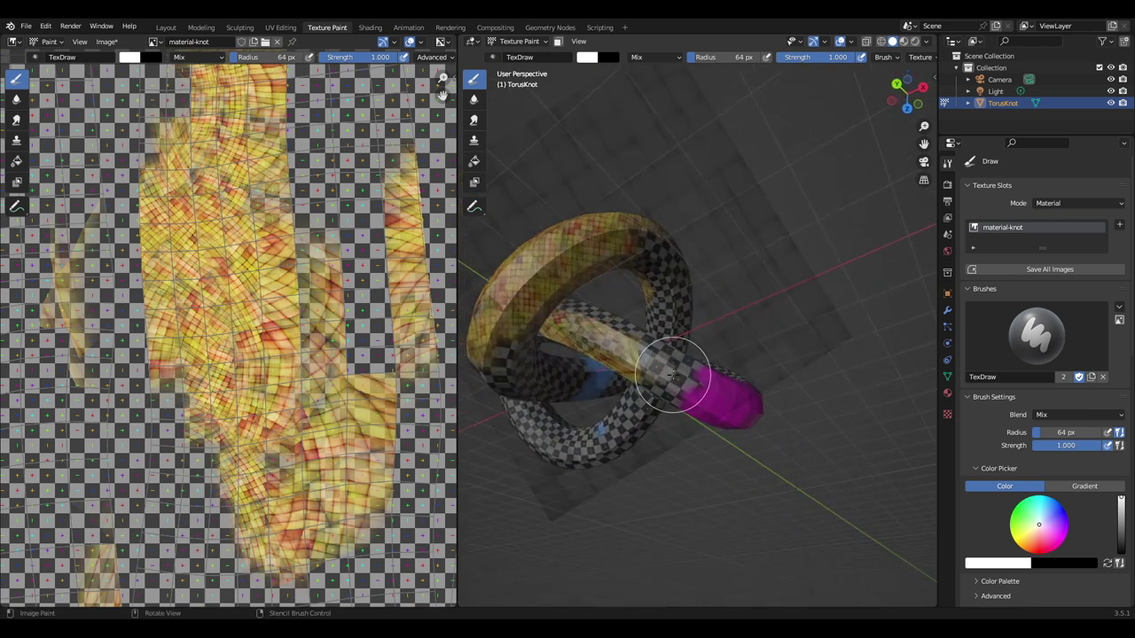
mouse_move(623, 346)
mouse_down()
mouse_move(631, 354)
mouse_move(692, 332)
mouse_move(657, 249)
mouse_move(691, 322)
mouse_up()
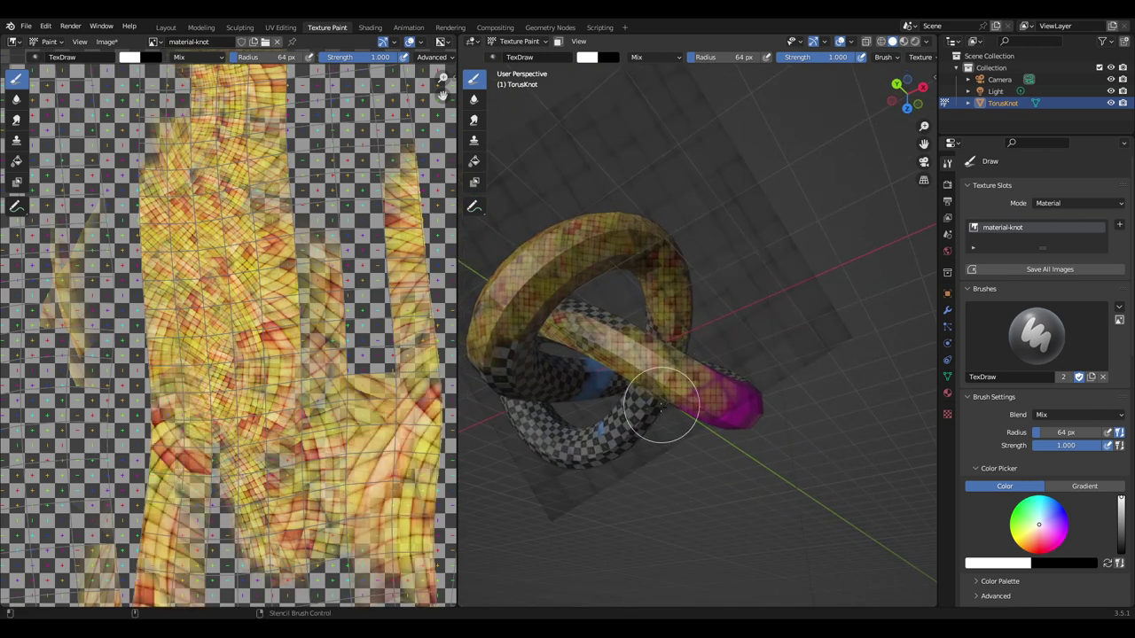
mouse_move(643, 408)
mouse_down()
mouse_move(558, 456)
mouse_move(519, 418)
mouse_move(561, 396)
mouse_up()
mouse_move(560, 397)
middle_down()
mouse_move(692, 464)
mouse_move(636, 355)
mouse_move(679, 400)
mouse_move(692, 374)
middle_up()
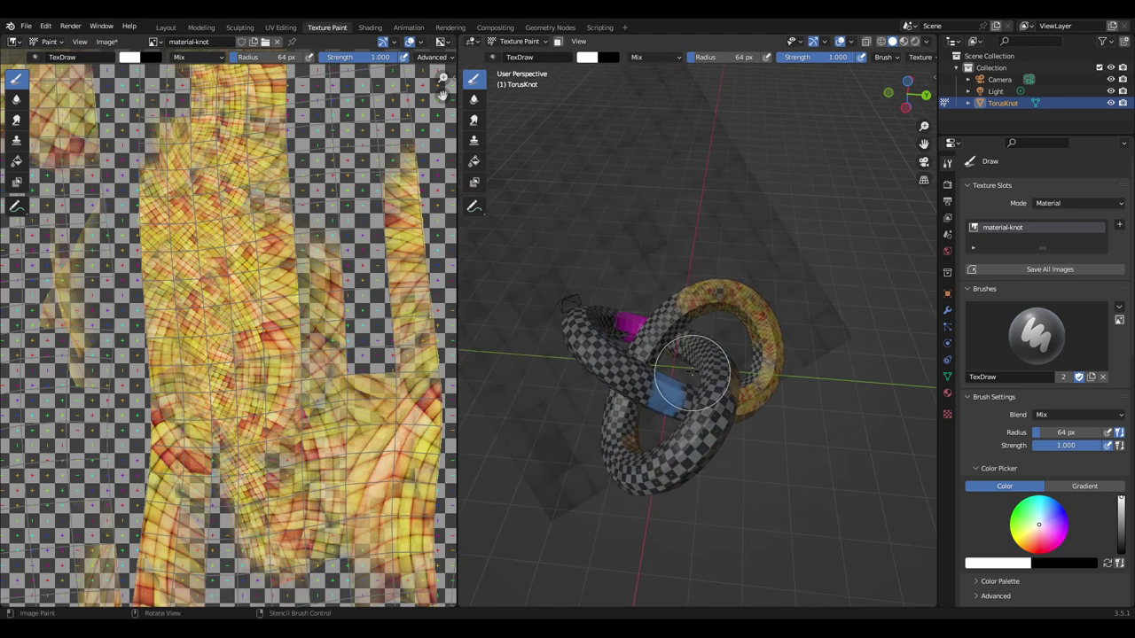
mouse_move(671, 354)
ctrl+right_down()
mouse_move(647, 324)
mouse_move(656, 381)
mouse_move(679, 314)
ctrl+right_up()
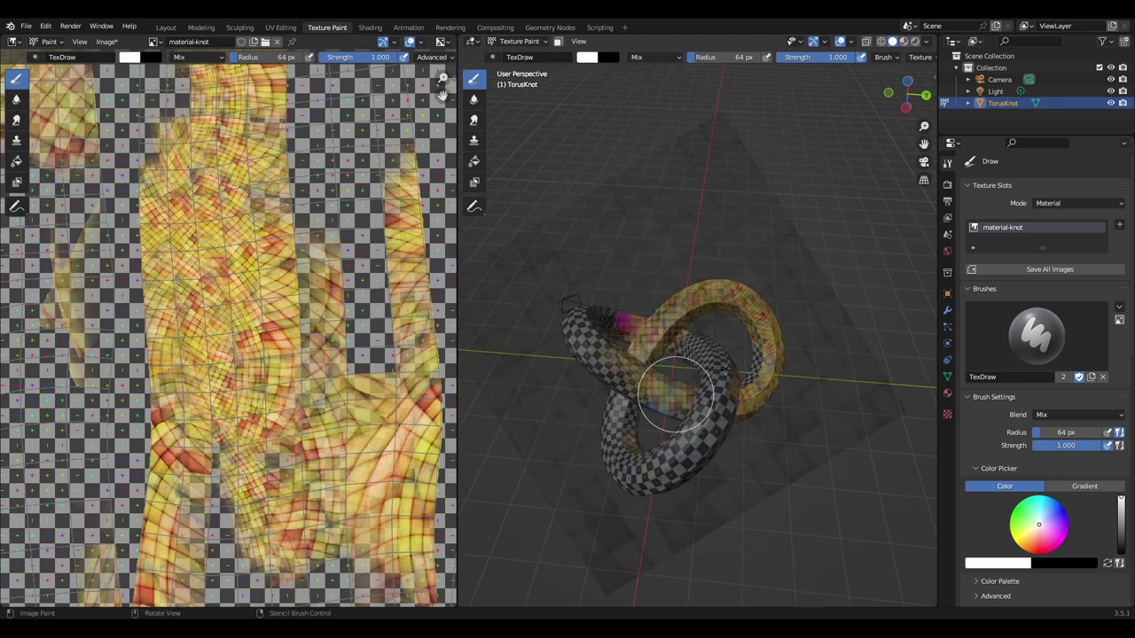
mouse_move(675, 395)
mouse_down()
mouse_move(710, 352)
mouse_move(651, 488)
mouse_move(615, 438)
mouse_move(720, 412)
mouse_move(577, 337)
mouse_move(644, 383)
mouse_up()
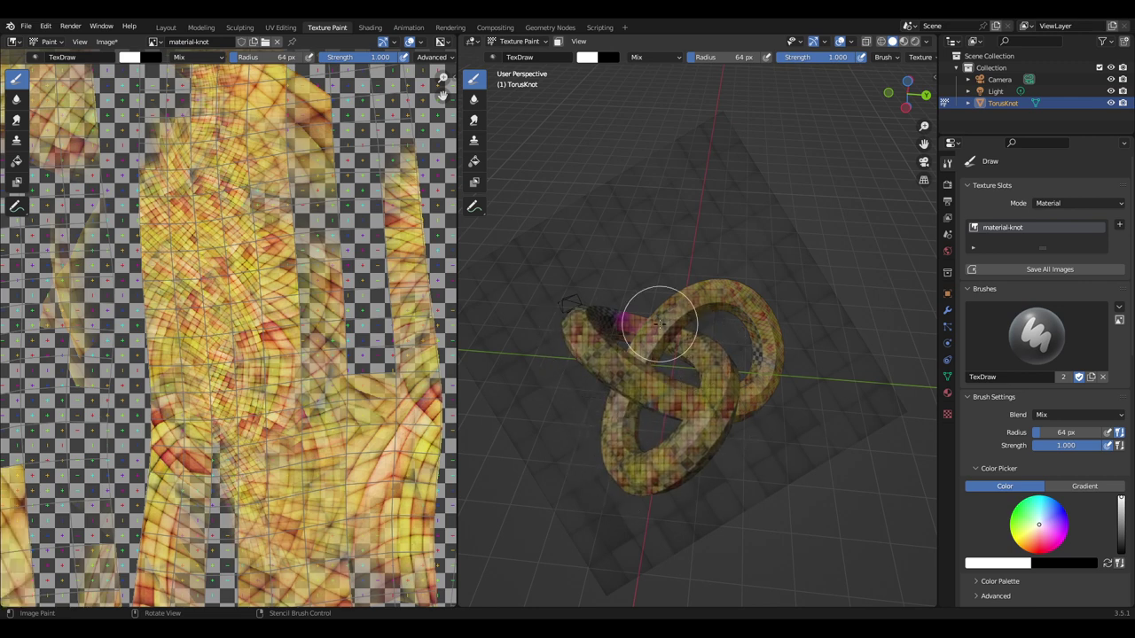
middle_drag(661, 324, 674, 395)
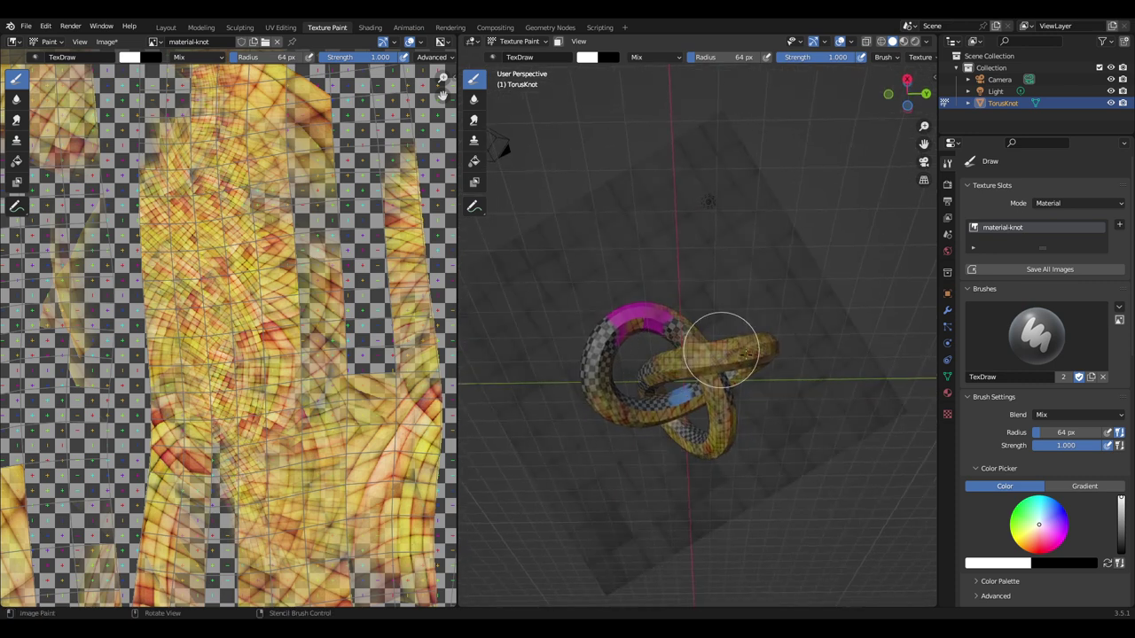
mouse_move(720, 352)
mouse_down()
mouse_move(675, 333)
mouse_move(583, 329)
mouse_move(608, 413)
mouse_move(609, 341)
mouse_up()
drag(621, 403, 665, 409)
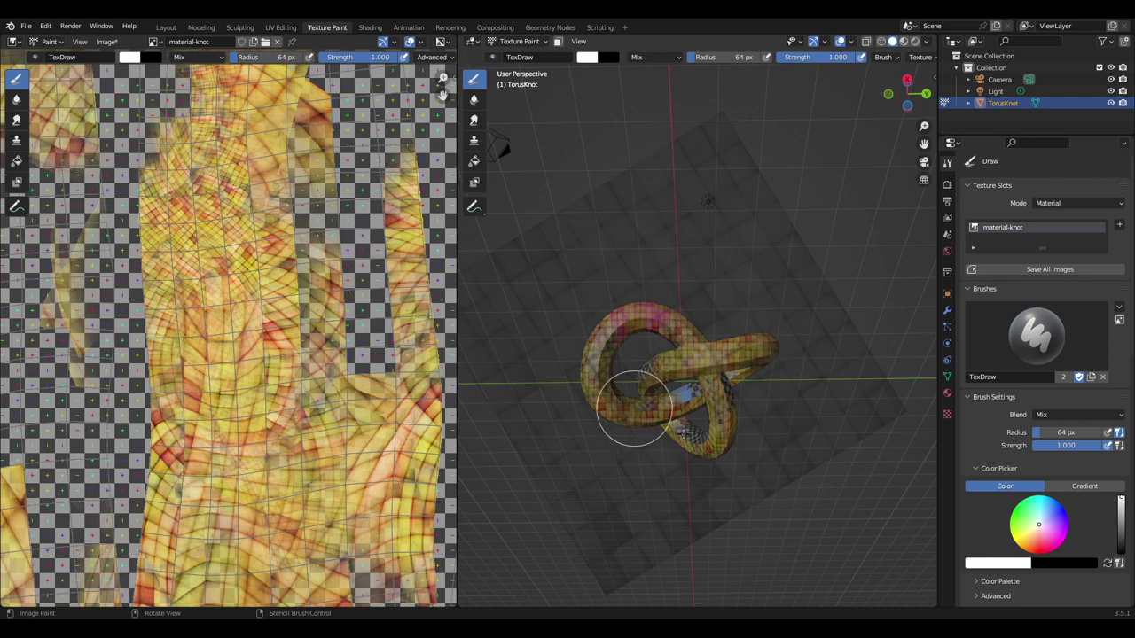
Cover the remaining upper, lower and magenta areas of the knot with stencil paint.
middle_drag(632, 409, 651, 277)
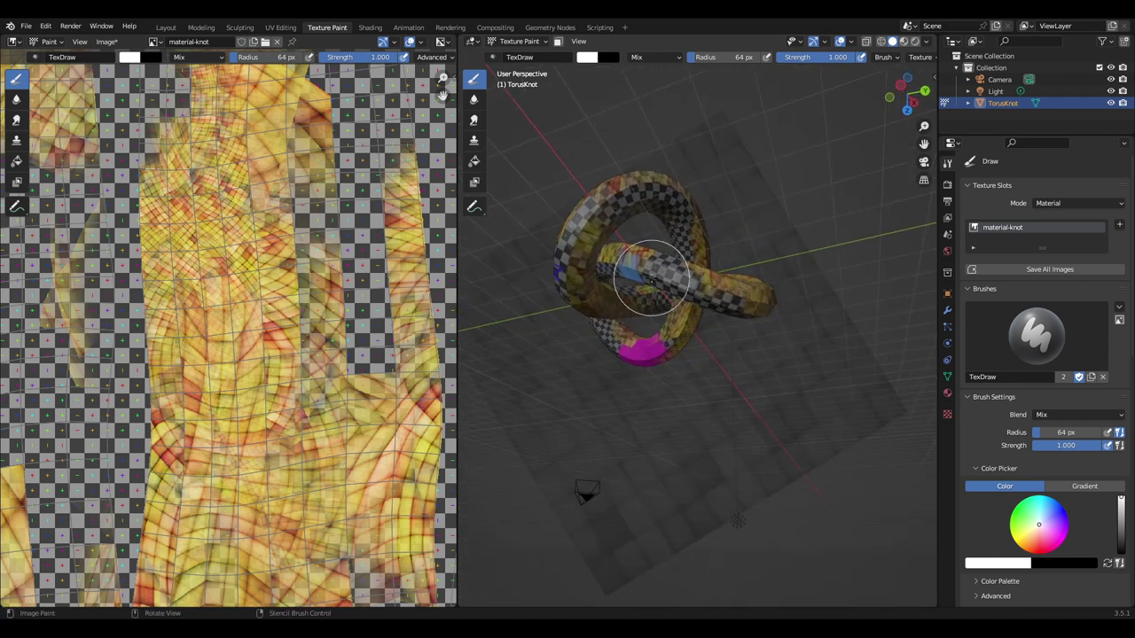
mouse_move(638, 264)
mouse_down()
mouse_move(721, 304)
mouse_move(694, 329)
mouse_up()
middle_drag(694, 329, 670, 312)
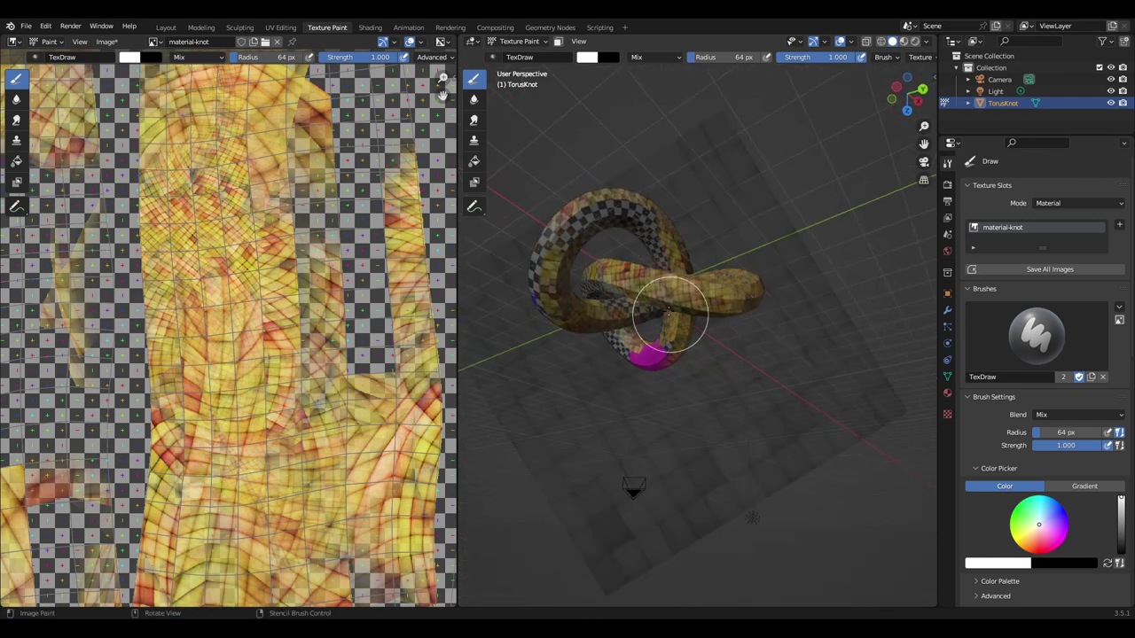
mouse_move(664, 254)
mouse_down()
mouse_move(621, 192)
mouse_move(552, 253)
mouse_move(554, 337)
mouse_up()
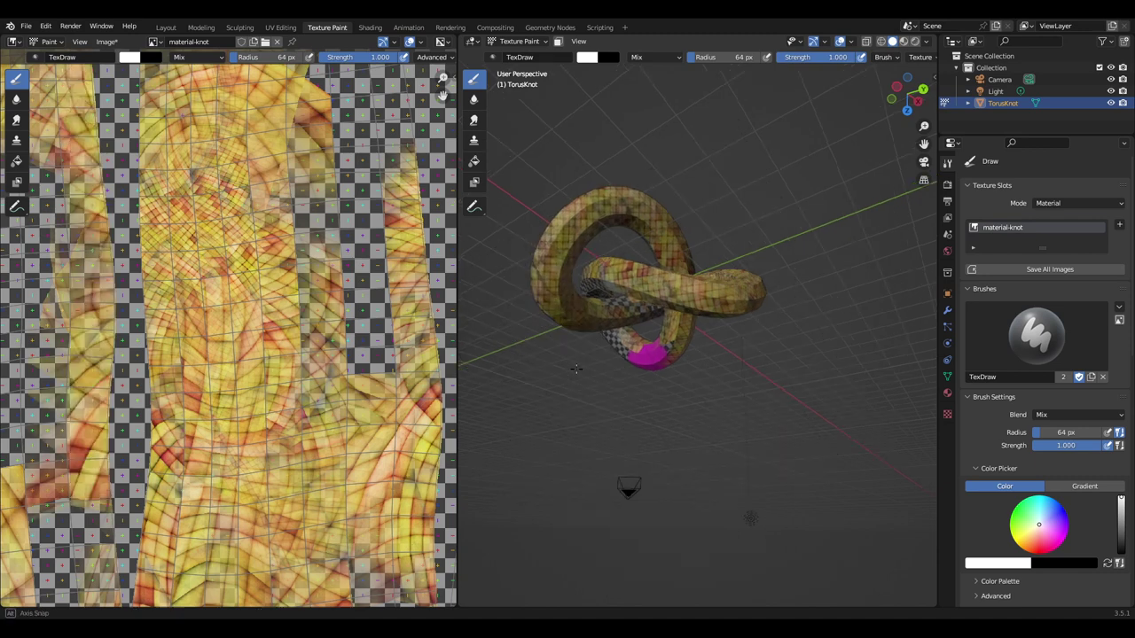
middle_drag(554, 337, 698, 389)
mouse_move(699, 388)
mouse_down()
mouse_move(633, 316)
mouse_move(671, 228)
mouse_move(767, 261)
mouse_move(824, 254)
mouse_move(816, 261)
mouse_up()
mouse_move(816, 261)
middle_down()
mouse_move(798, 346)
mouse_move(720, 375)
middle_up()
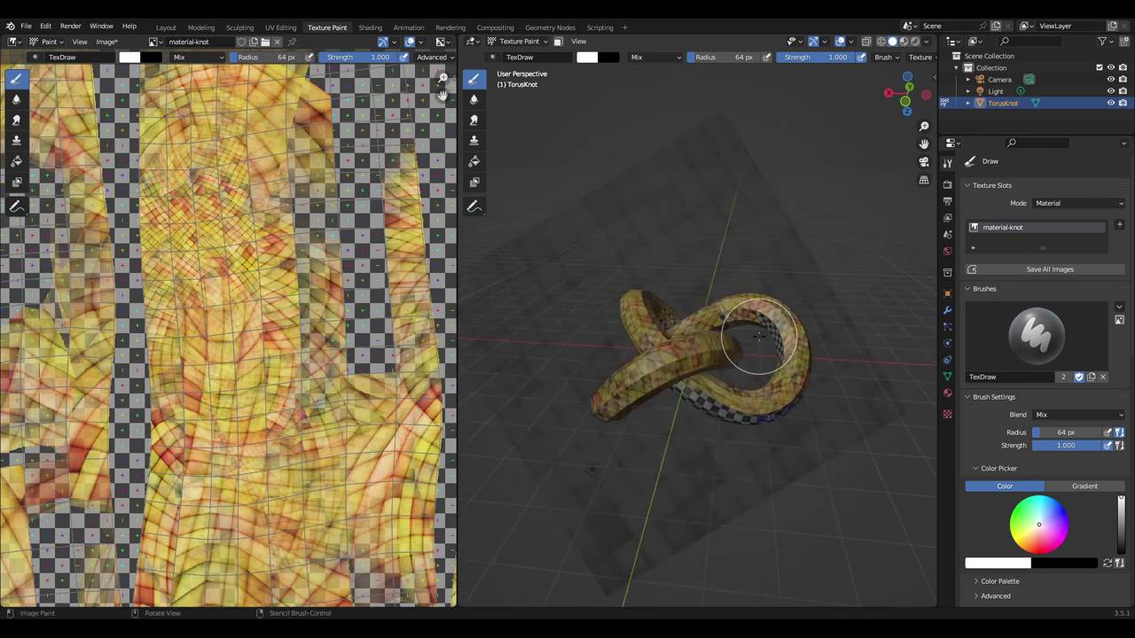
drag(727, 314, 724, 417)
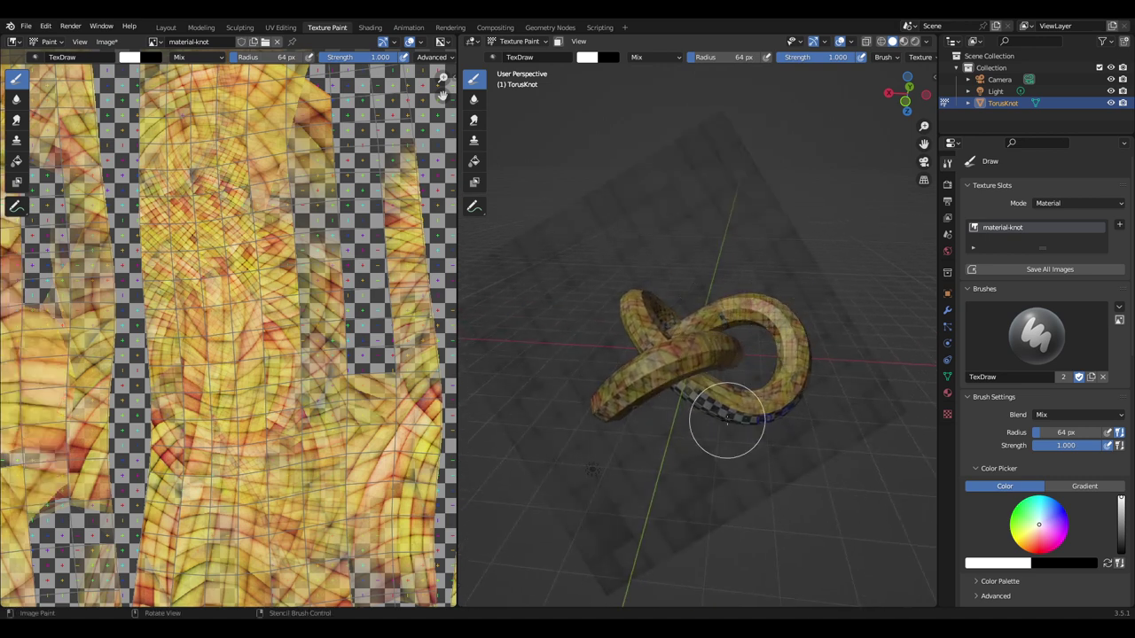
middle_drag(725, 417, 723, 373)
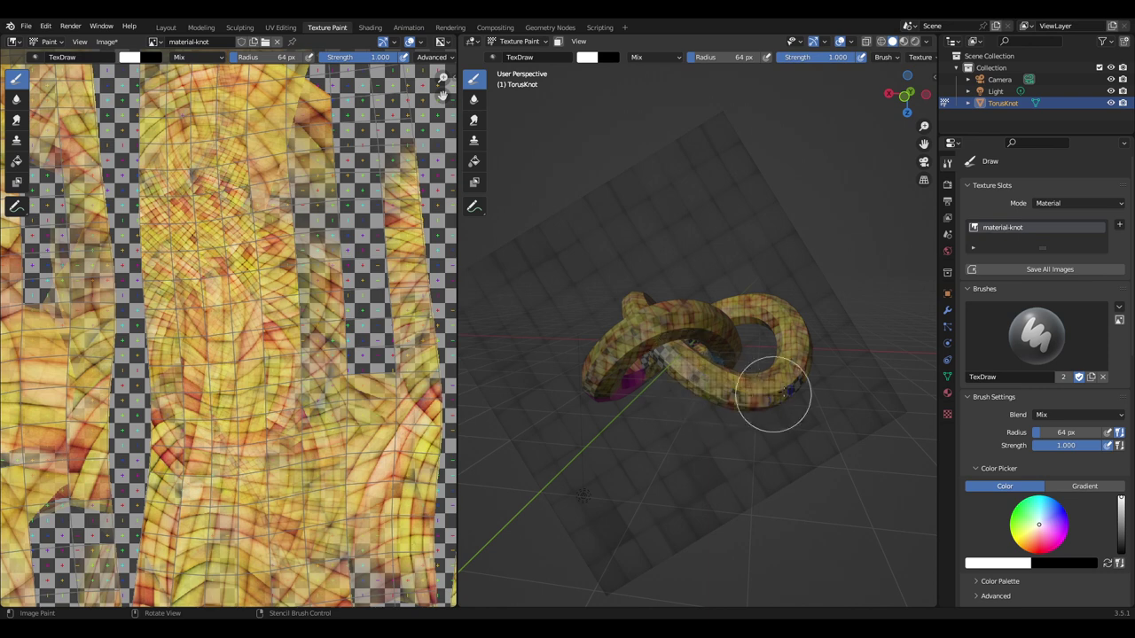
middle_drag(798, 367, 720, 350)
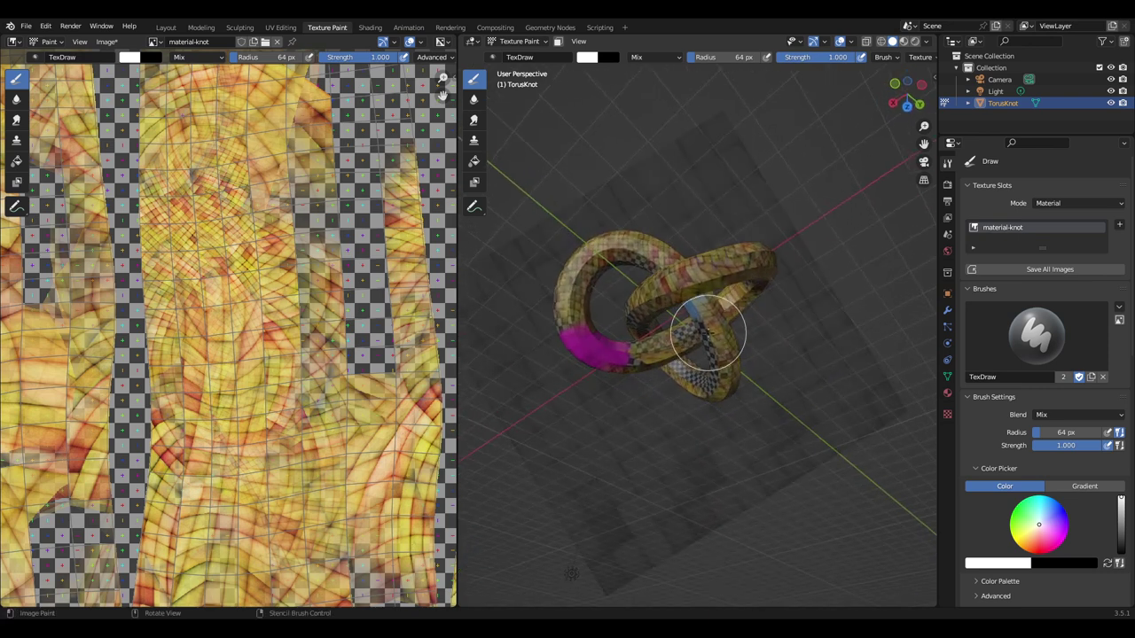
drag(709, 375, 704, 431)
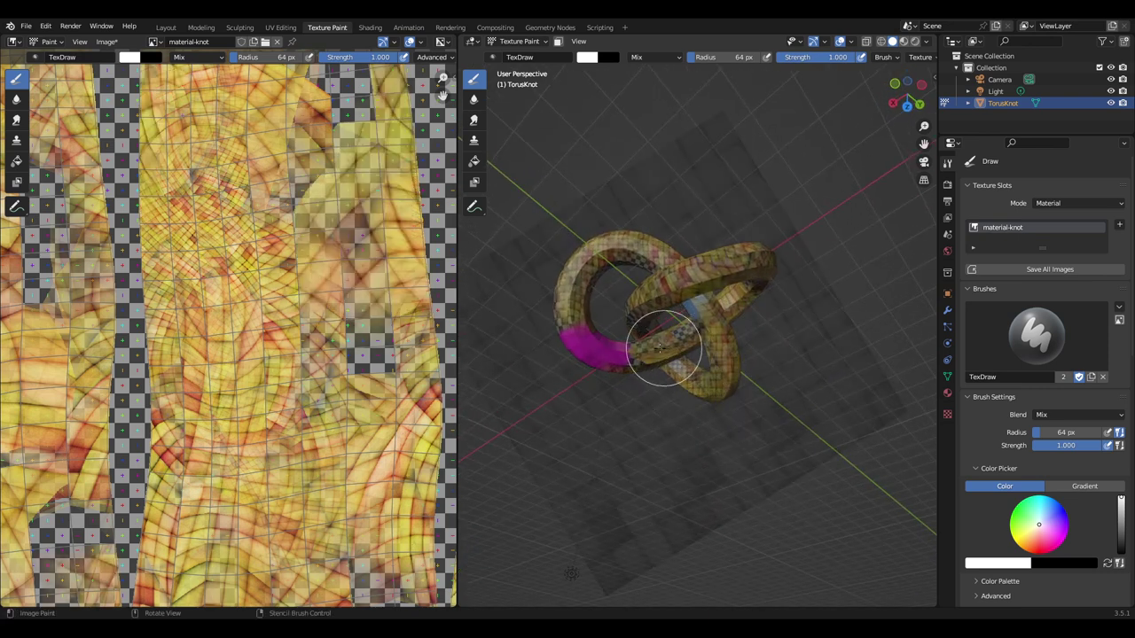
mouse_move(663, 349)
mouse_down()
mouse_move(573, 331)
mouse_move(626, 358)
mouse_up()
middle_drag(626, 357, 693, 446)
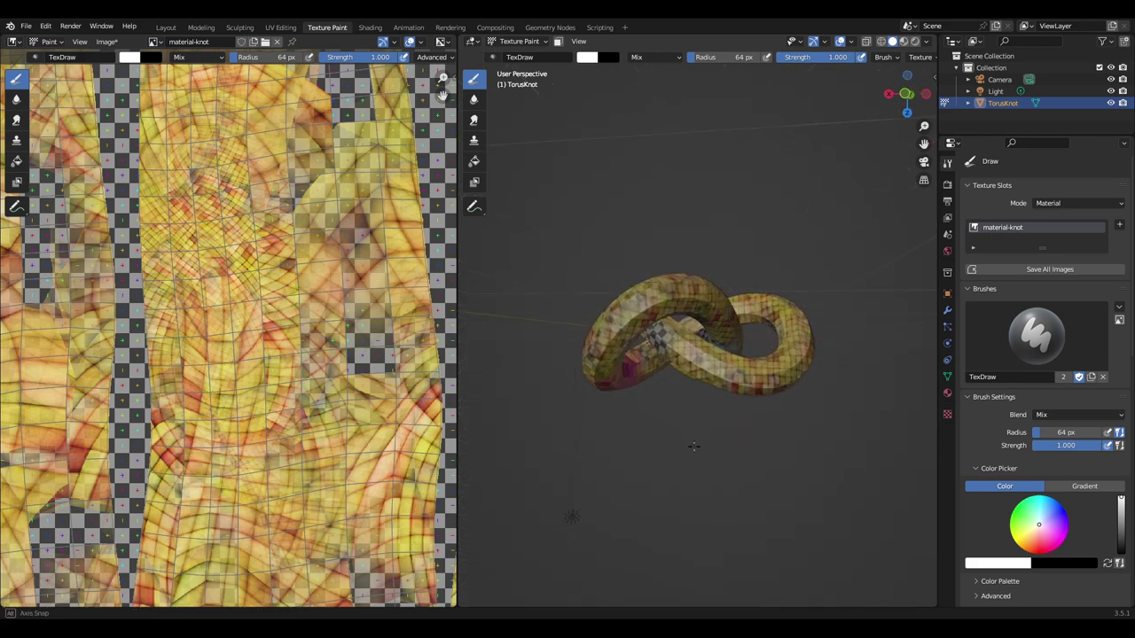
Zoom the UV editor out to the whole material-knot image and orbit to inspect the knot.
scroll(285, 347, down, 4)
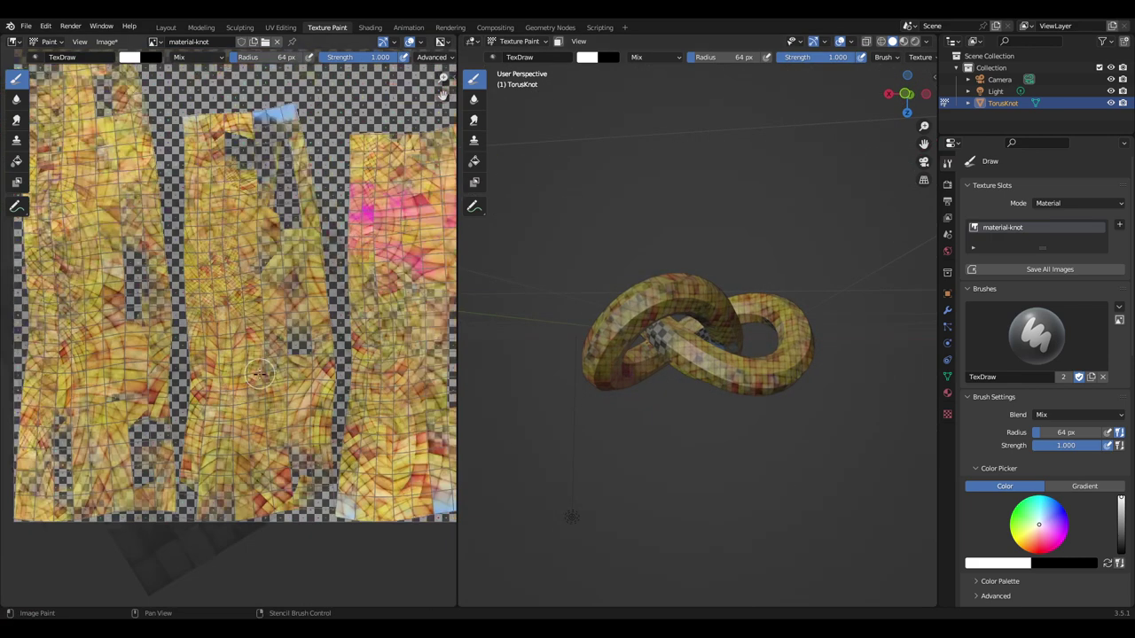
scroll(285, 347, down, 2)
middle_drag(704, 375, 697, 385)
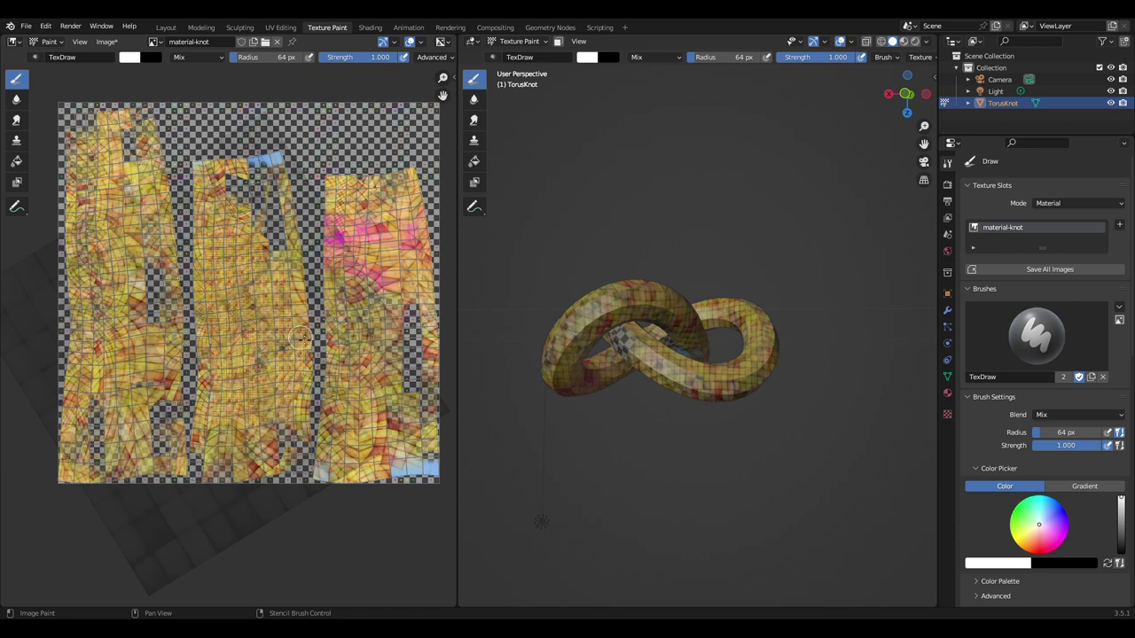
mouse_move(629, 387)
middle_down()
mouse_move(825, 408)
mouse_move(760, 410)
middle_up()
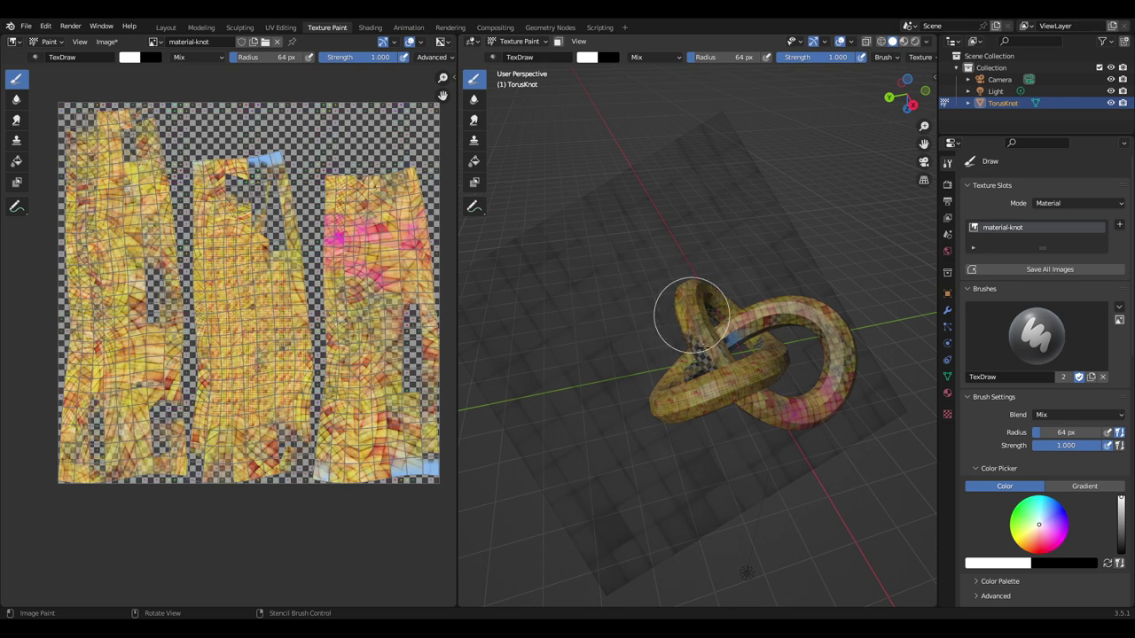
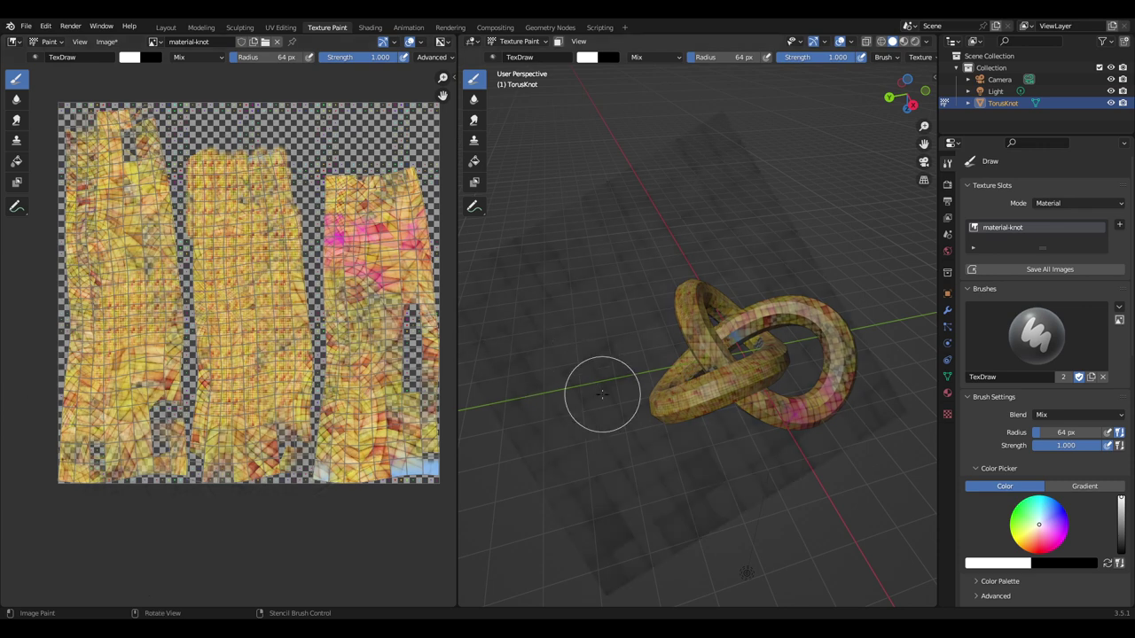
Switch the texture mask's Mask Mapping from Stencil to Tiled.
mouse_move(640, 473)
middle_down()
mouse_move(752, 411)
mouse_move(721, 381)
mouse_move(818, 451)
mouse_move(648, 436)
mouse_move(714, 459)
mouse_move(679, 405)
middle_up()
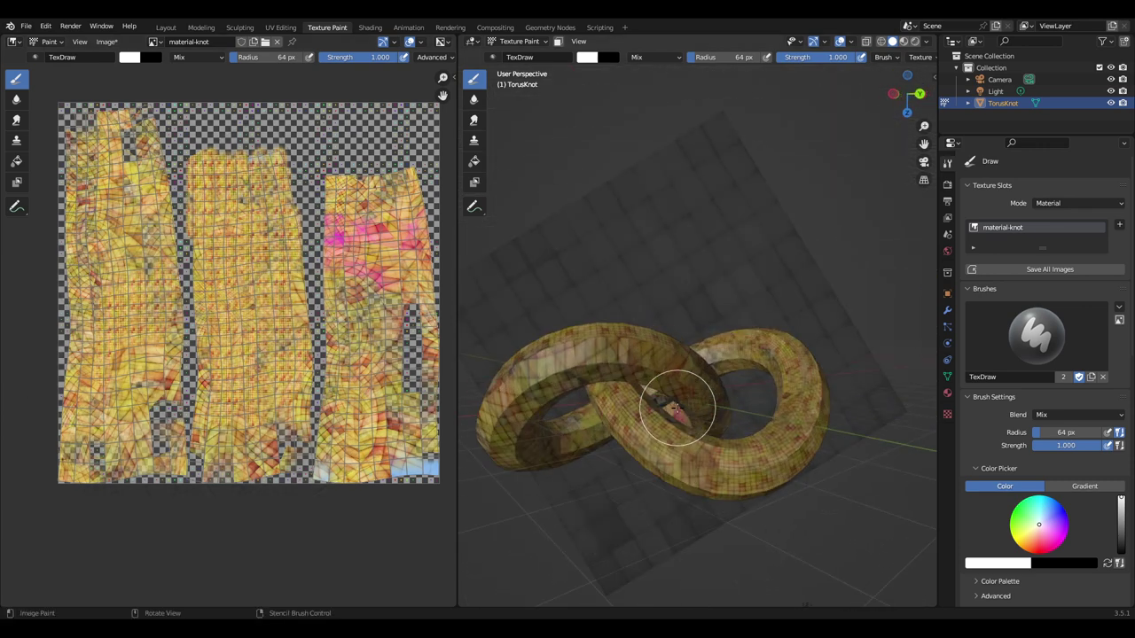
mouse_move(654, 481)
middle_down()
mouse_move(662, 485)
mouse_move(671, 456)
mouse_move(679, 481)
mouse_move(692, 464)
middle_up()
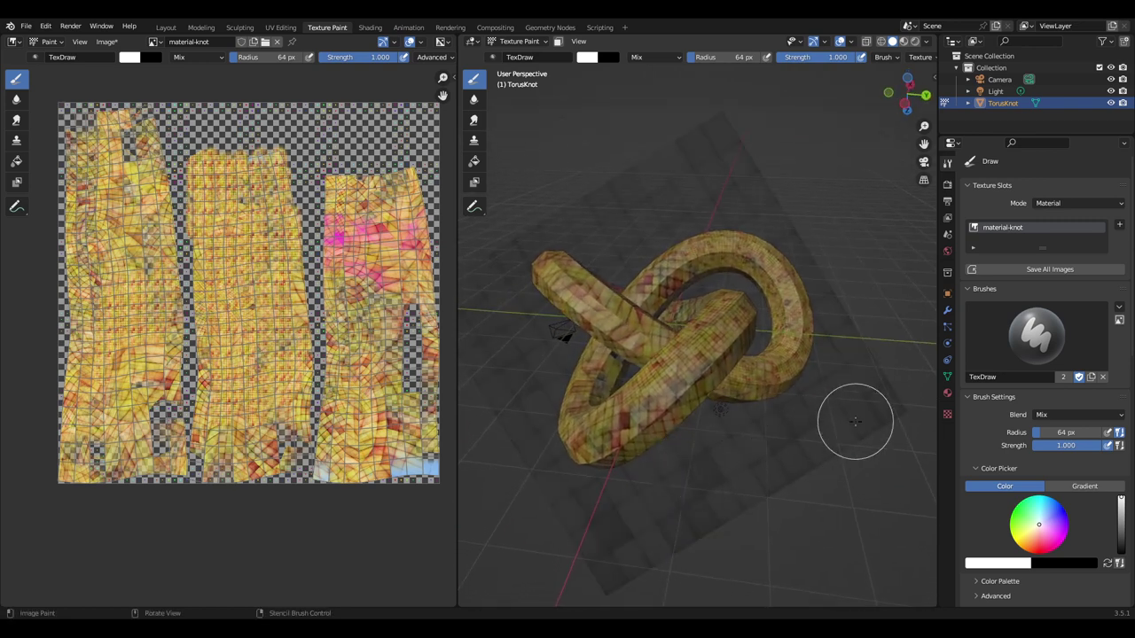
scroll(1046, 417, down, 2)
scroll(1046, 416, down, 2)
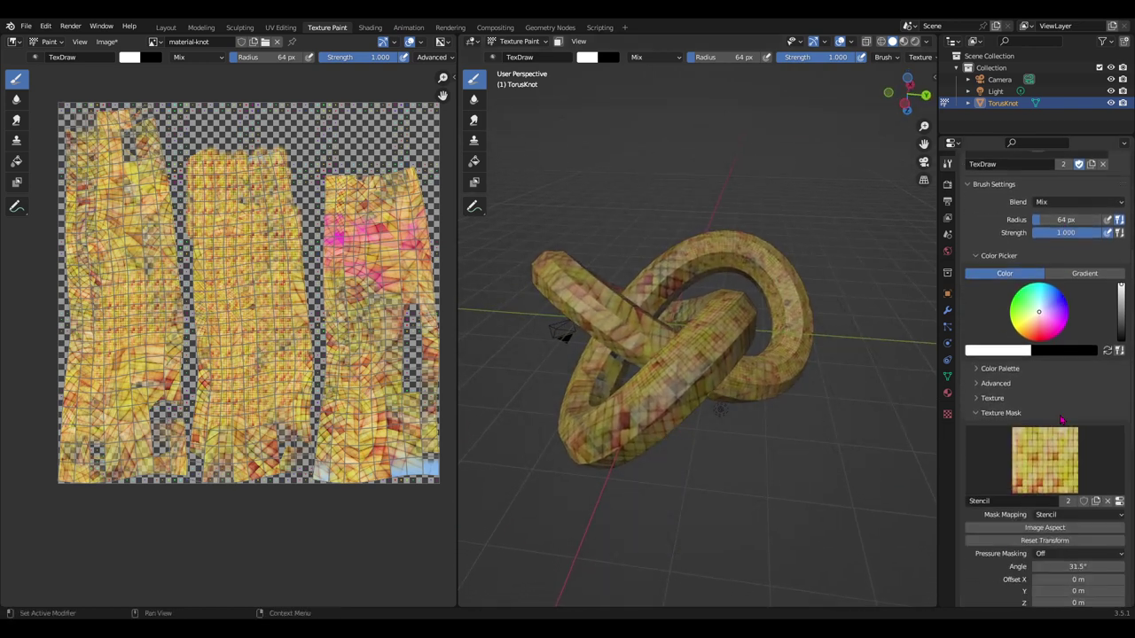
scroll(1055, 421, down, 5)
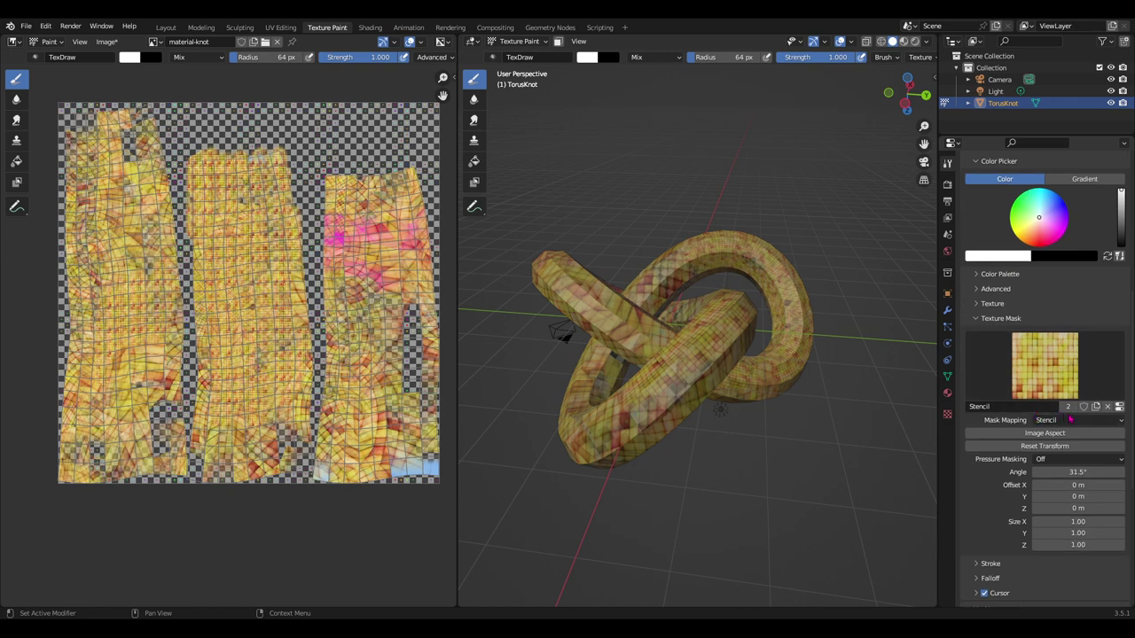
click(1059, 420)
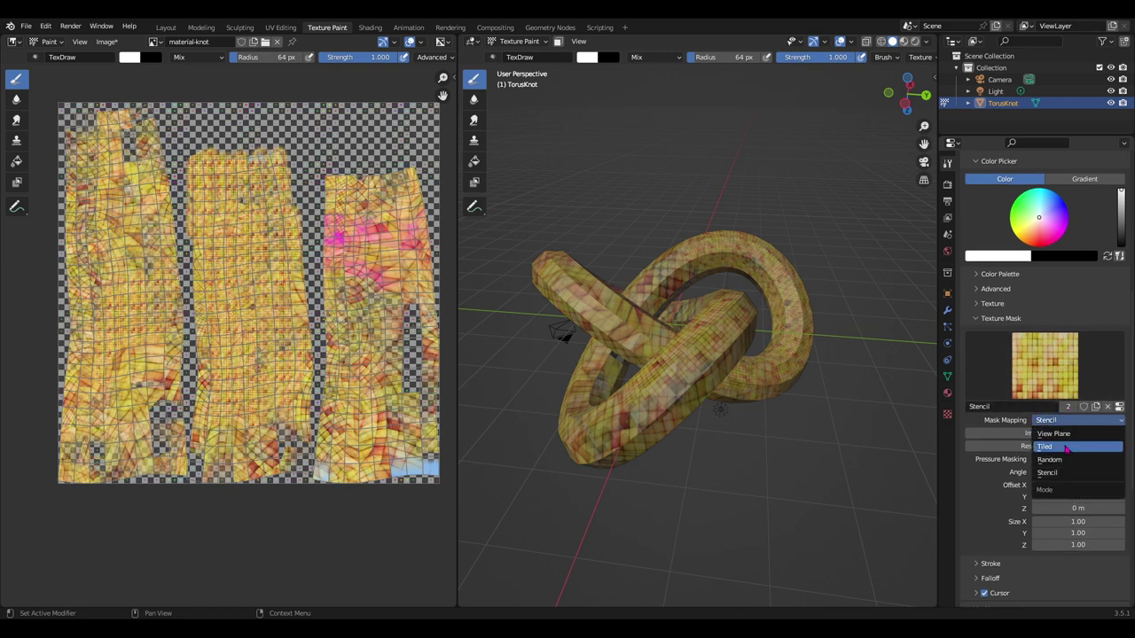
click(1066, 448)
Paint a red stroke, then a green stroke along the knot's lower right ring.
click(1042, 243)
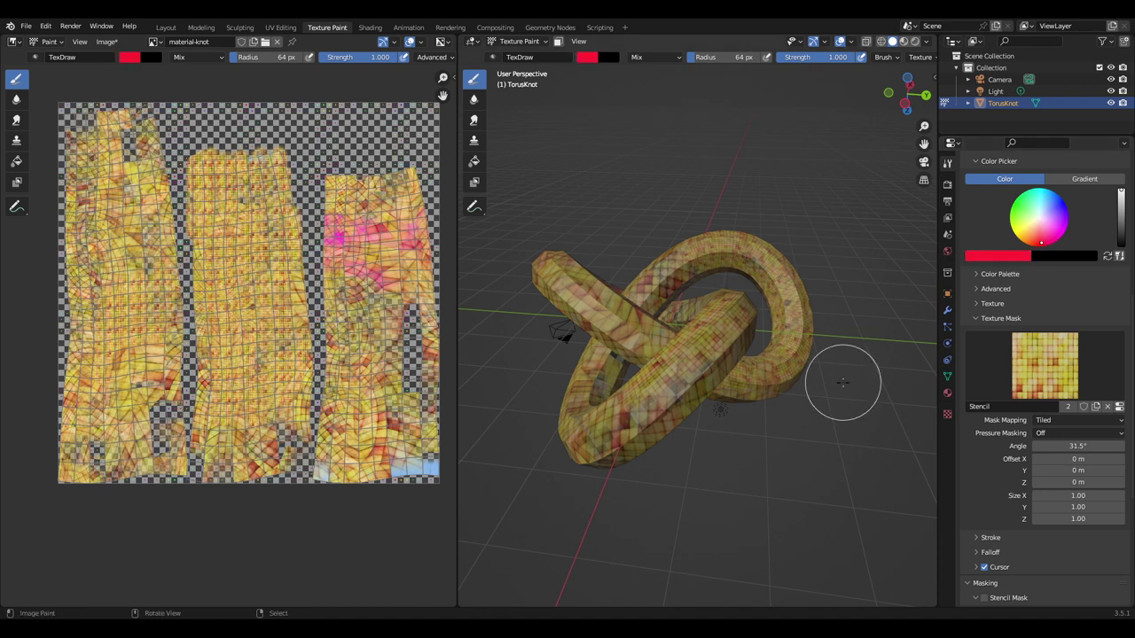
mouse_move(666, 400)
mouse_down()
mouse_move(615, 438)
mouse_move(679, 417)
mouse_move(713, 379)
mouse_up()
middle_drag(713, 380, 798, 372)
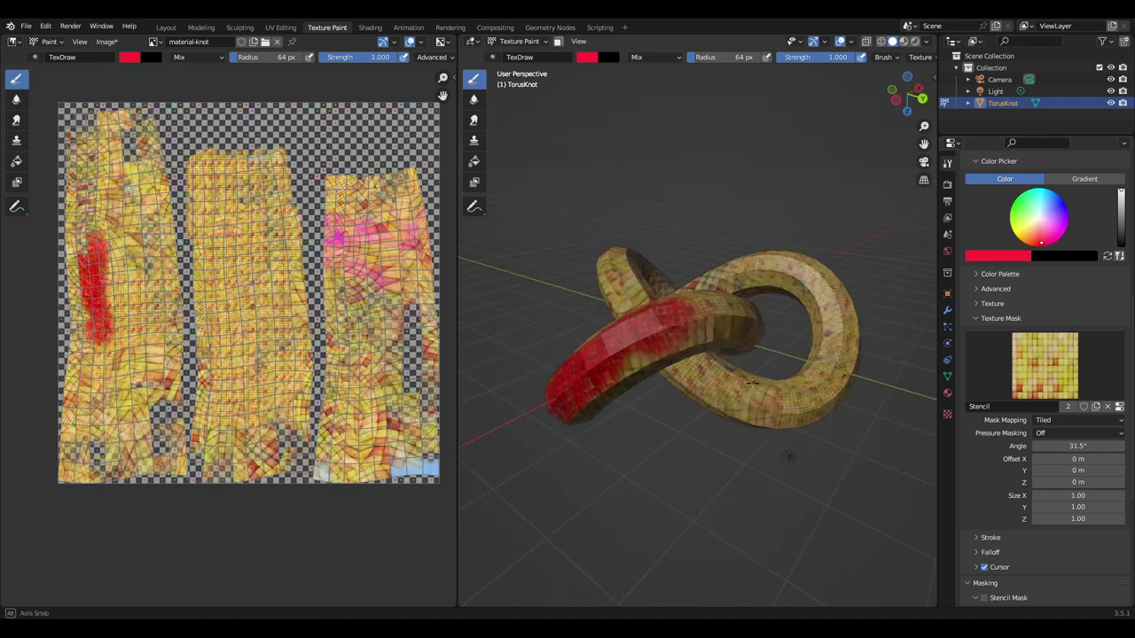
click(1016, 202)
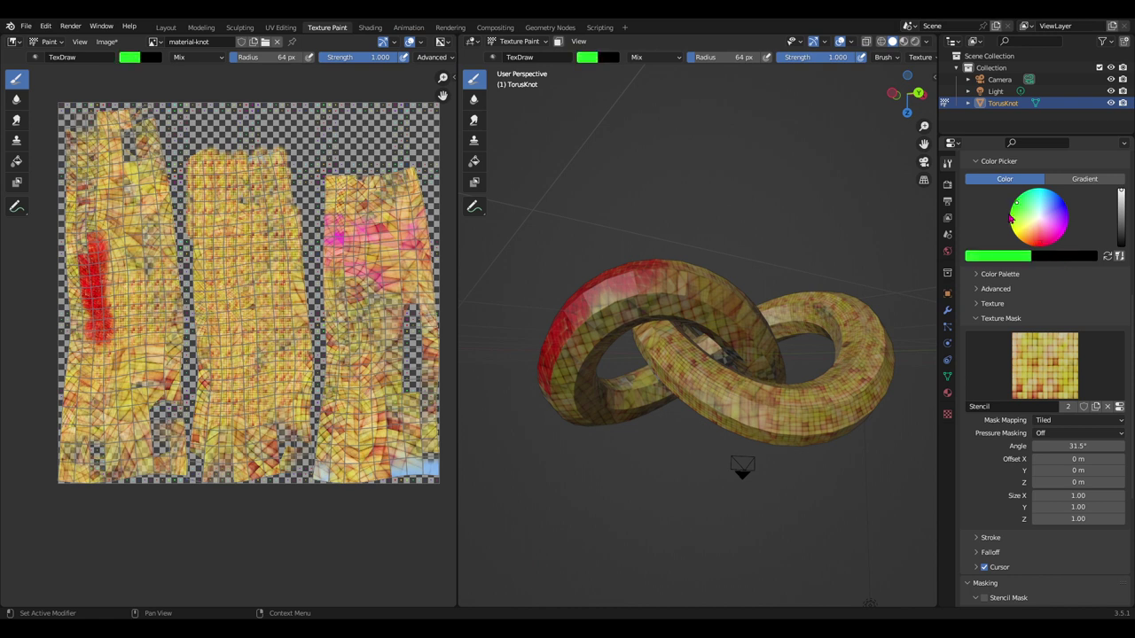
mouse_move(825, 415)
mouse_down()
mouse_move(734, 417)
mouse_move(882, 381)
mouse_up()
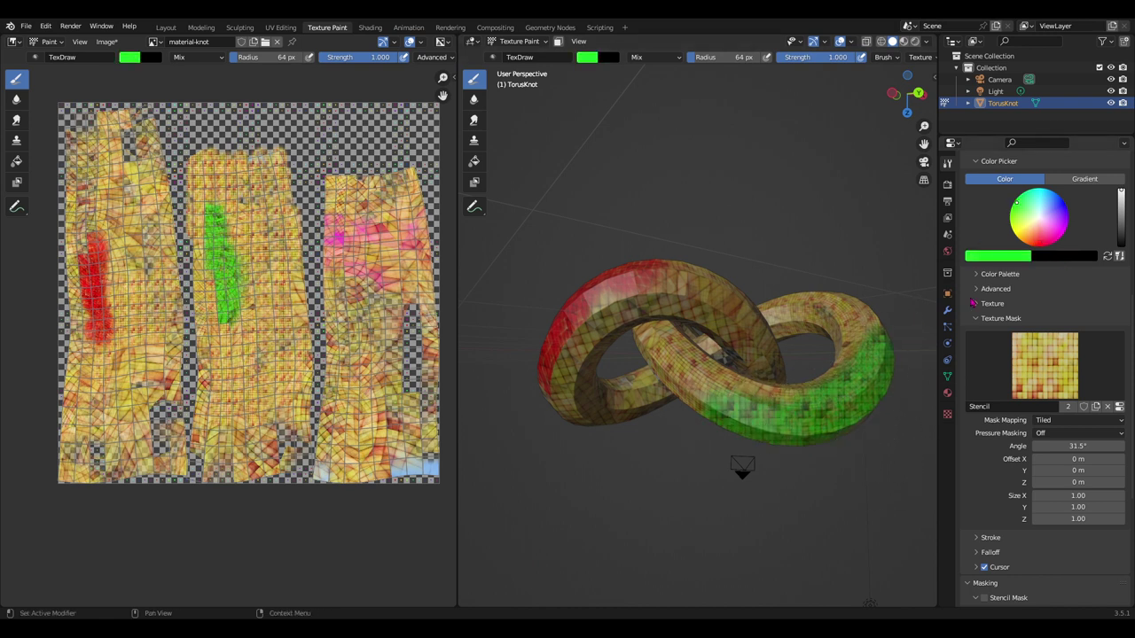
middle_drag(300, 254, 304, 269)
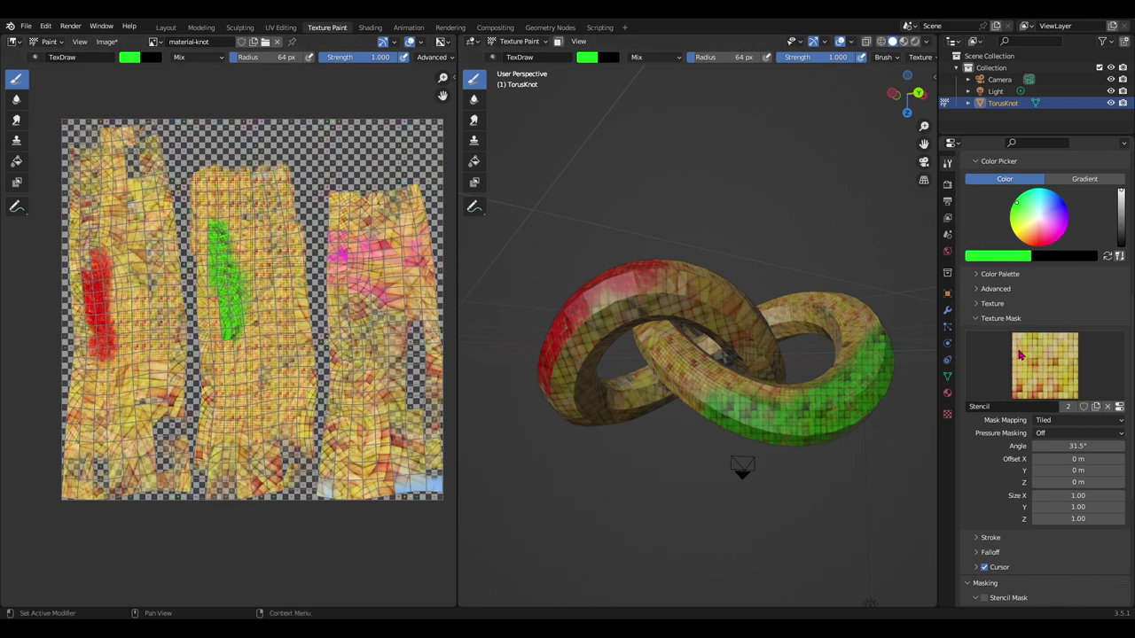
Set the texture mask's Mask Mapping back to Stencil.
click(1063, 421)
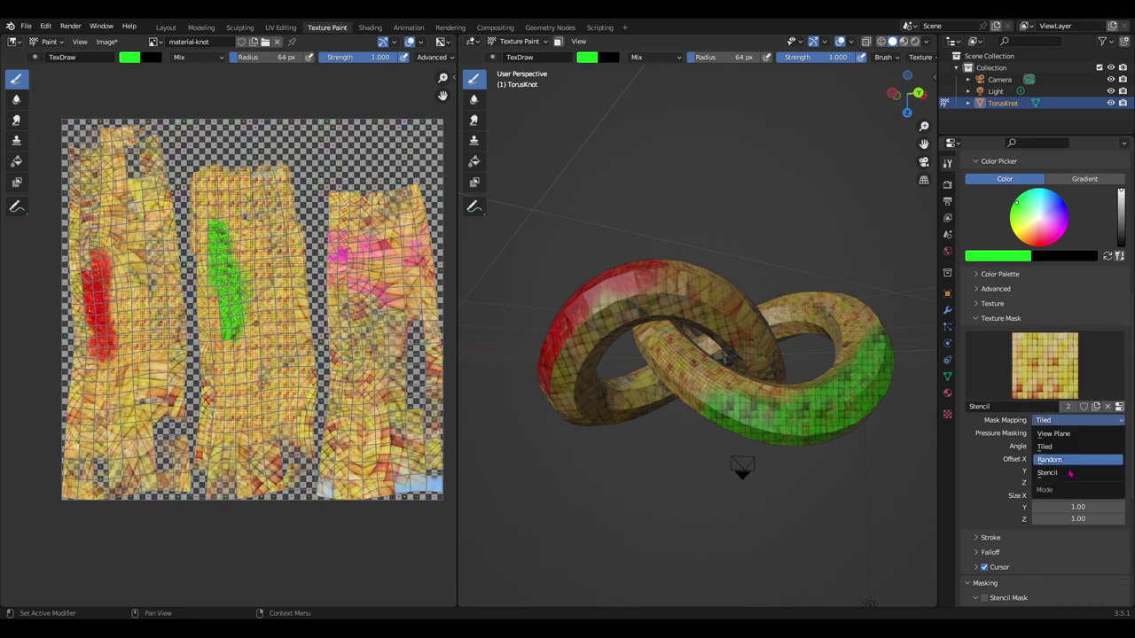
click(1067, 472)
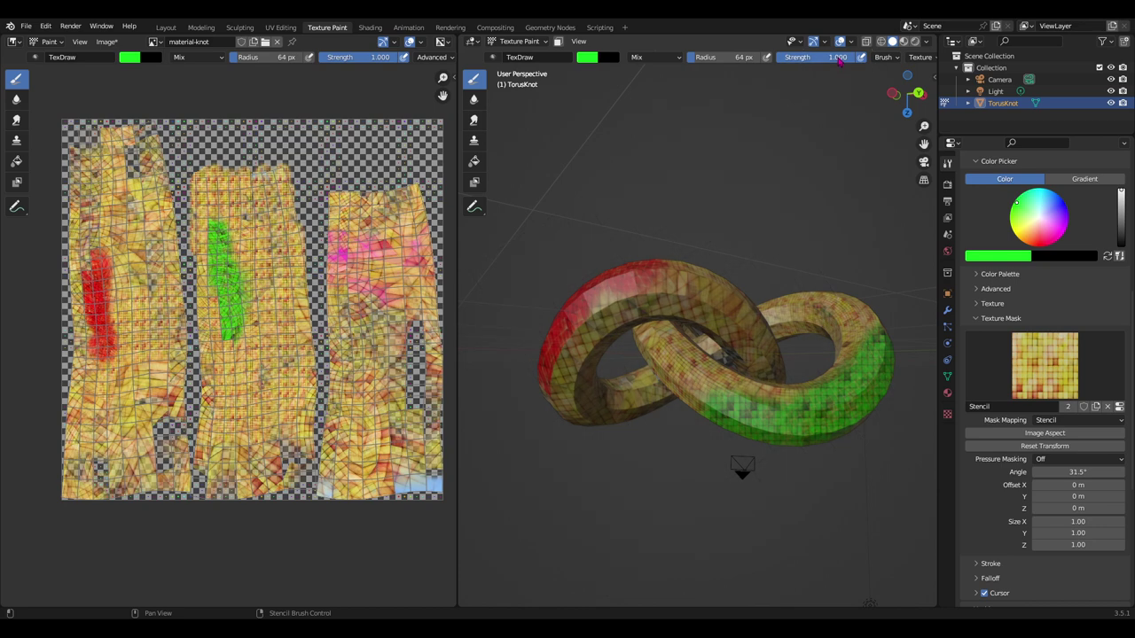
scroll(709, 57, down, 5)
scroll(691, 57, down, 3)
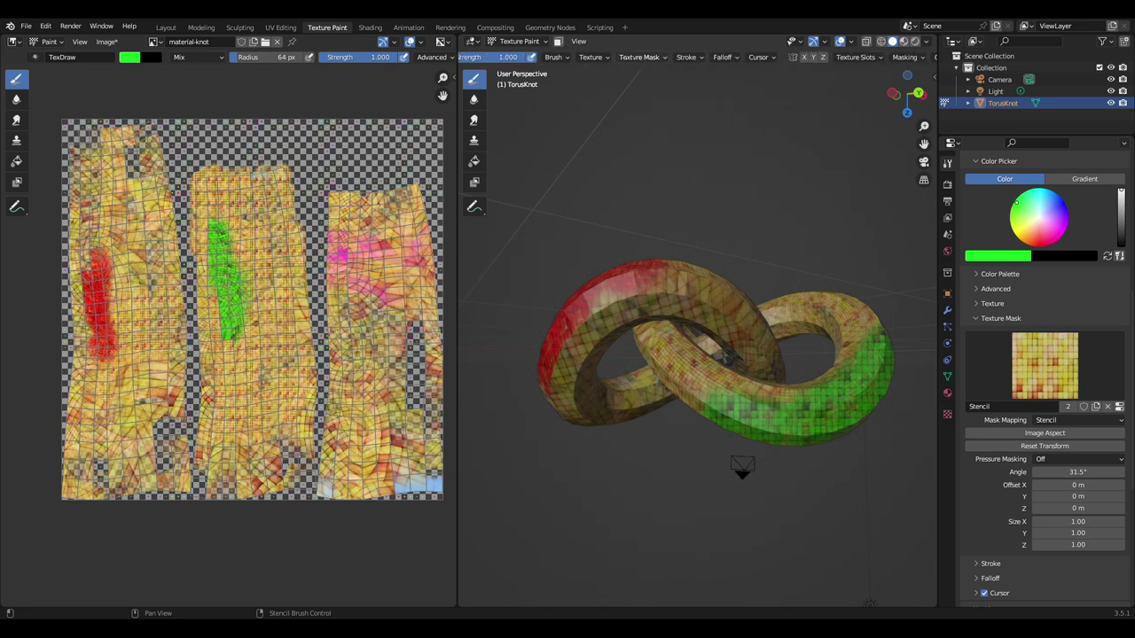
click(642, 57)
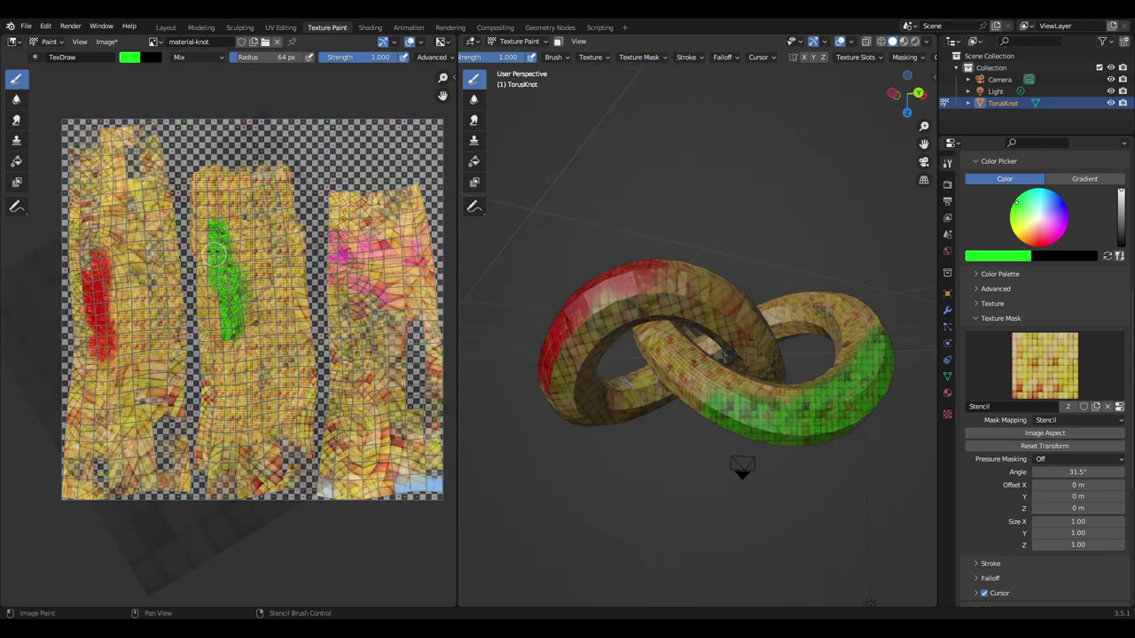
Undo the extra green stroke and paint white over the green patch.
drag(186, 297, 223, 265)
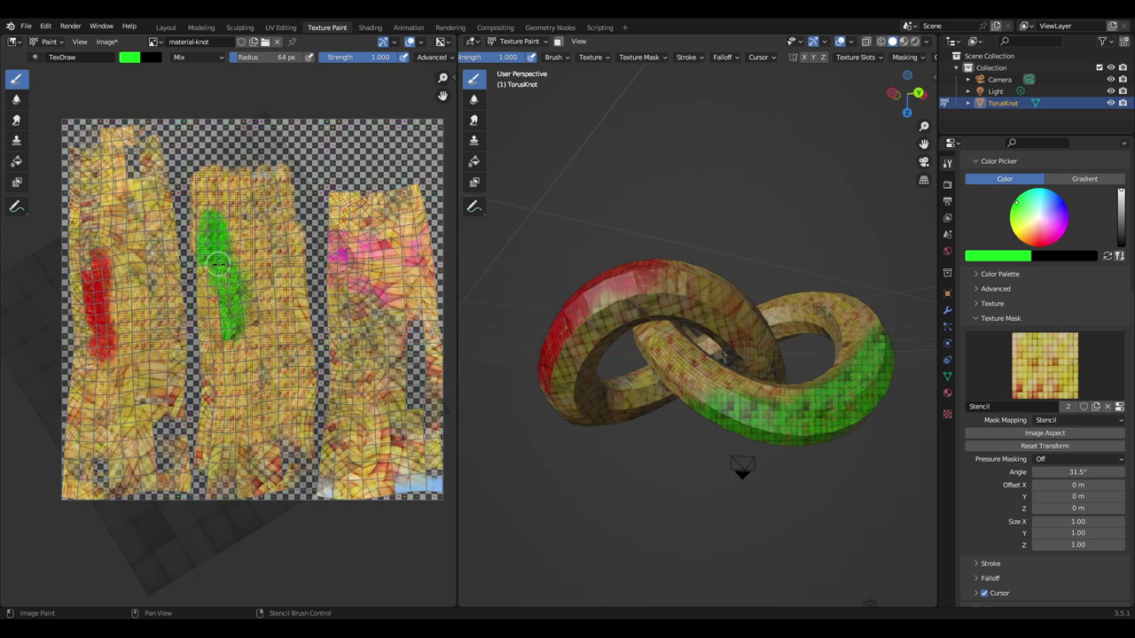
key(ctrl+z)
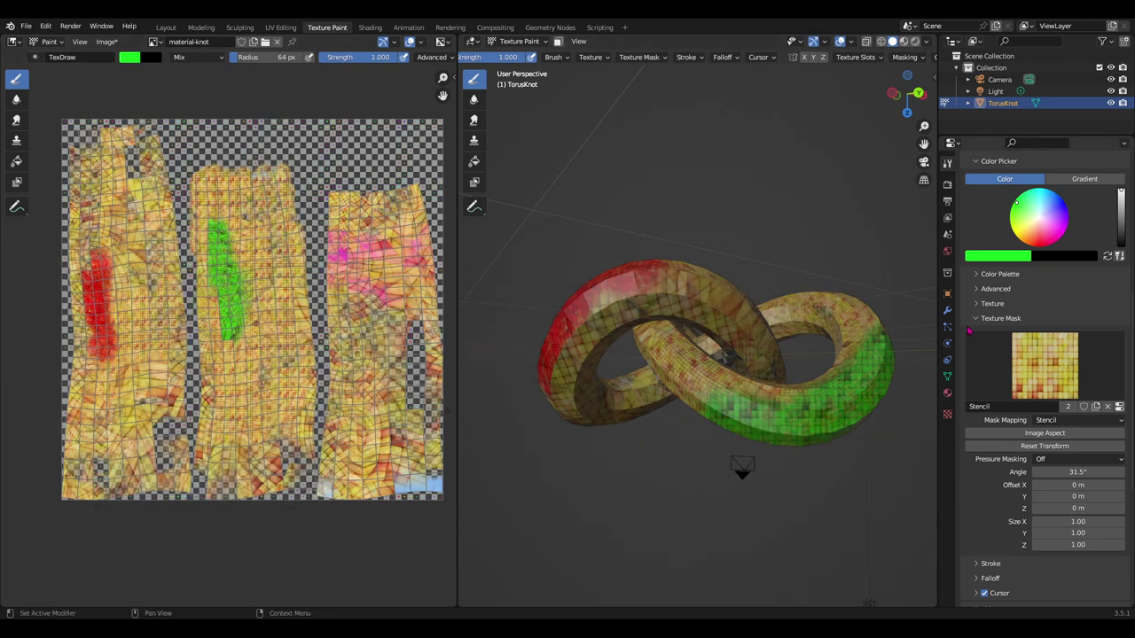
scroll(1074, 237, up, 2)
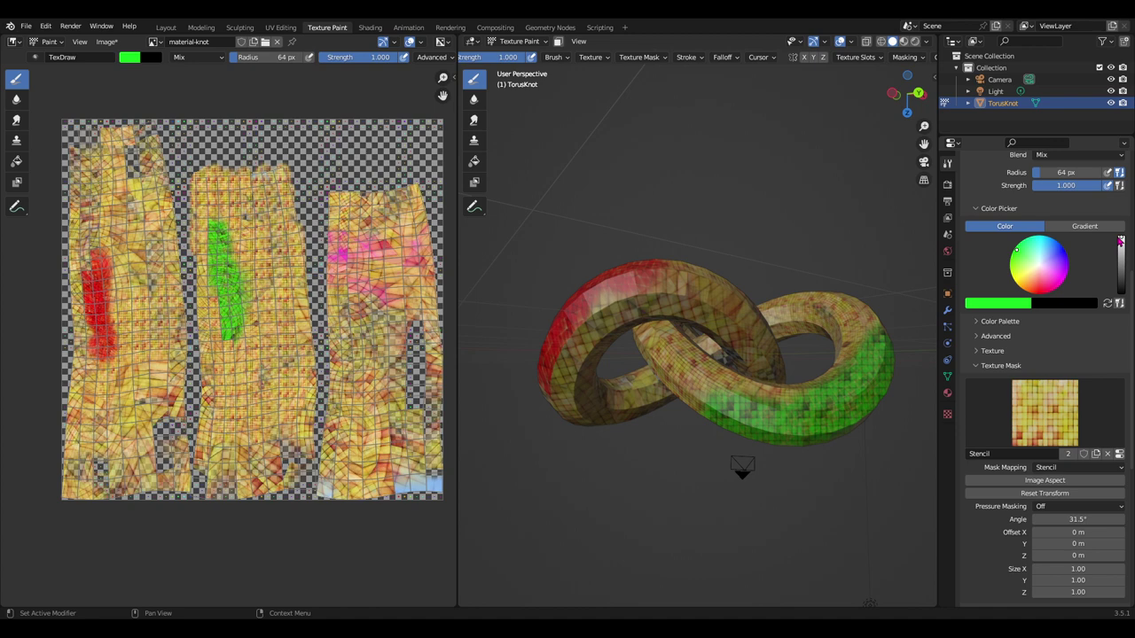
click(1043, 270)
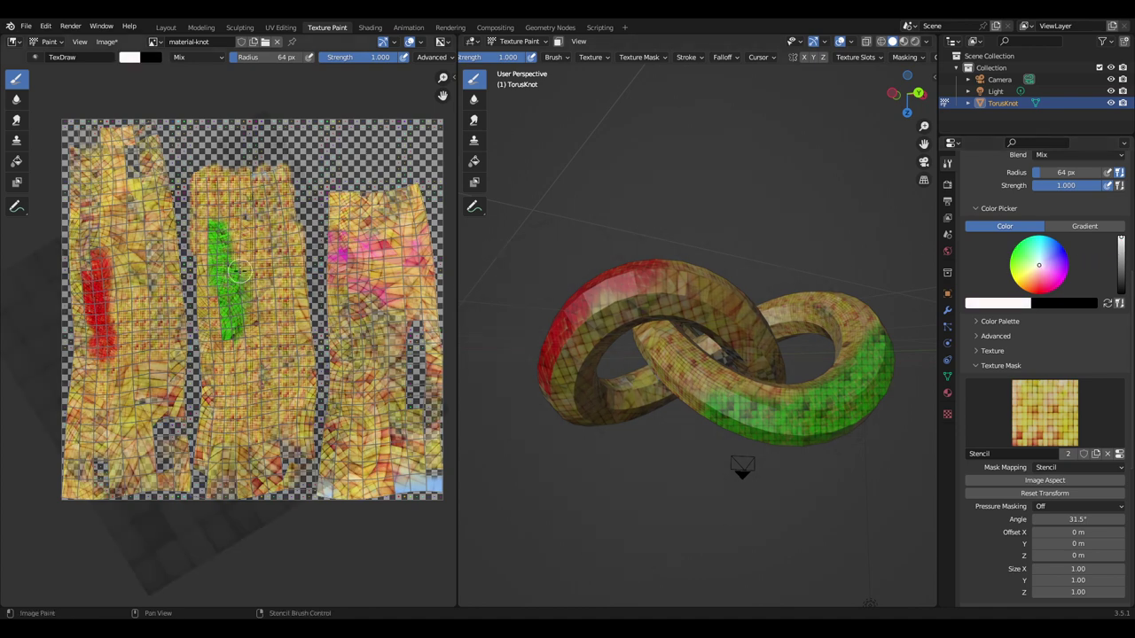
drag(210, 220, 221, 279)
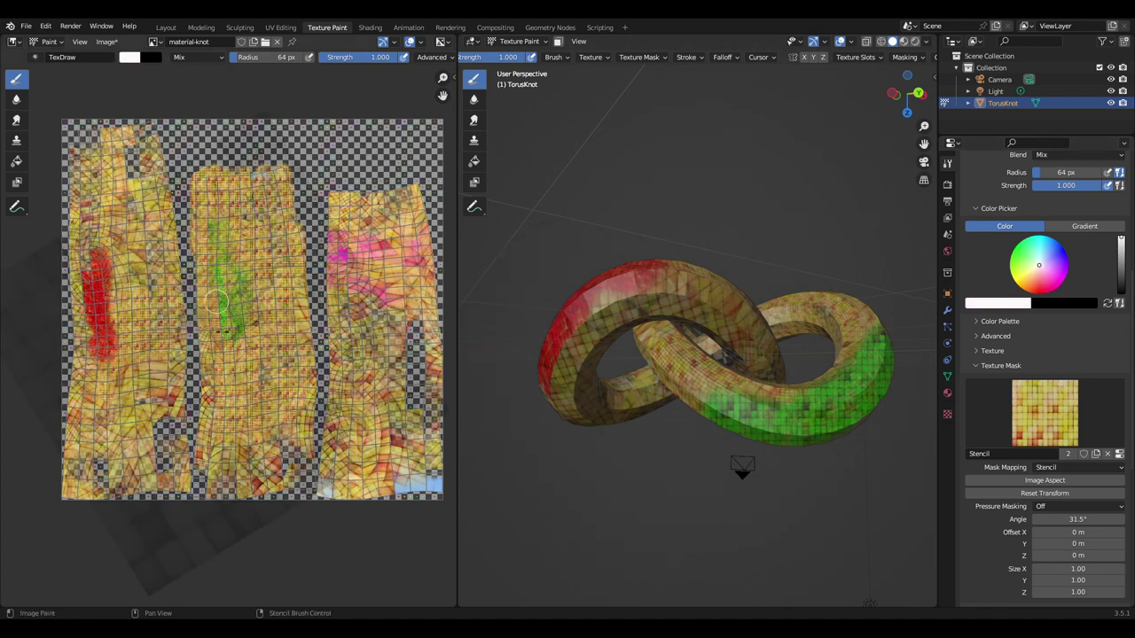
drag(235, 309, 233, 357)
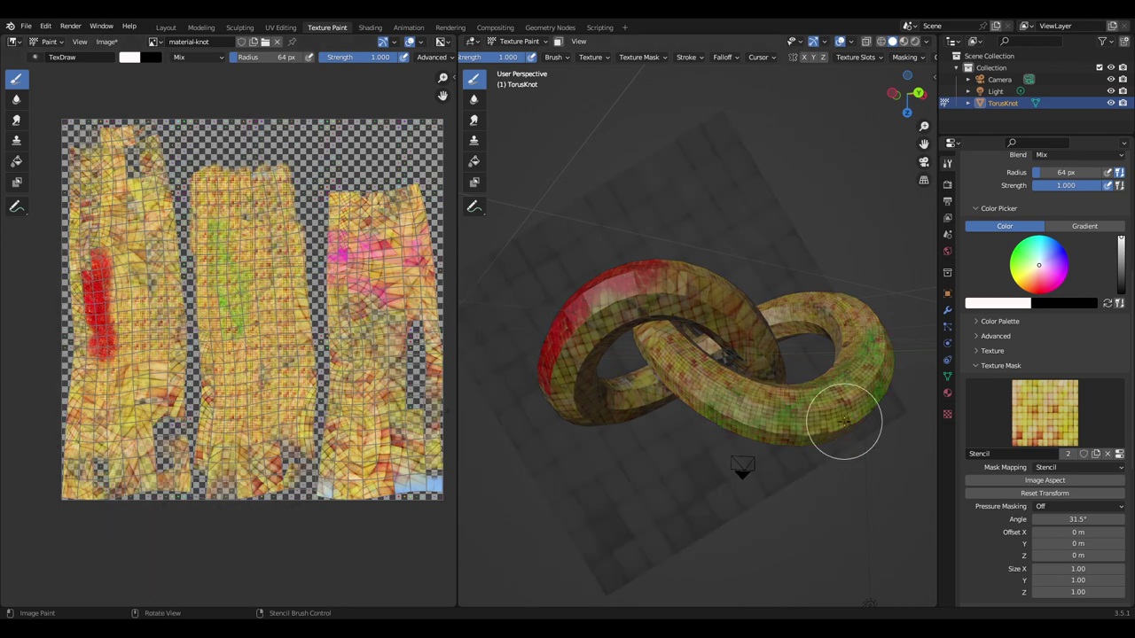
middle_drag(843, 417, 743, 397)
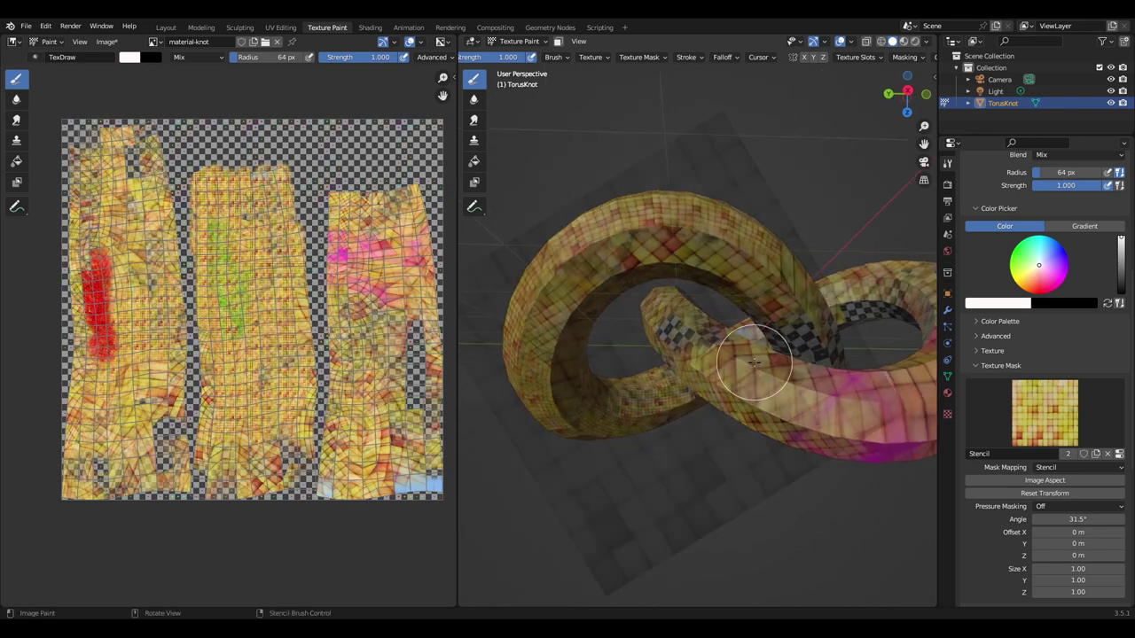
mouse_move(741, 408)
middle_down()
mouse_move(703, 387)
mouse_move(722, 400)
middle_up()
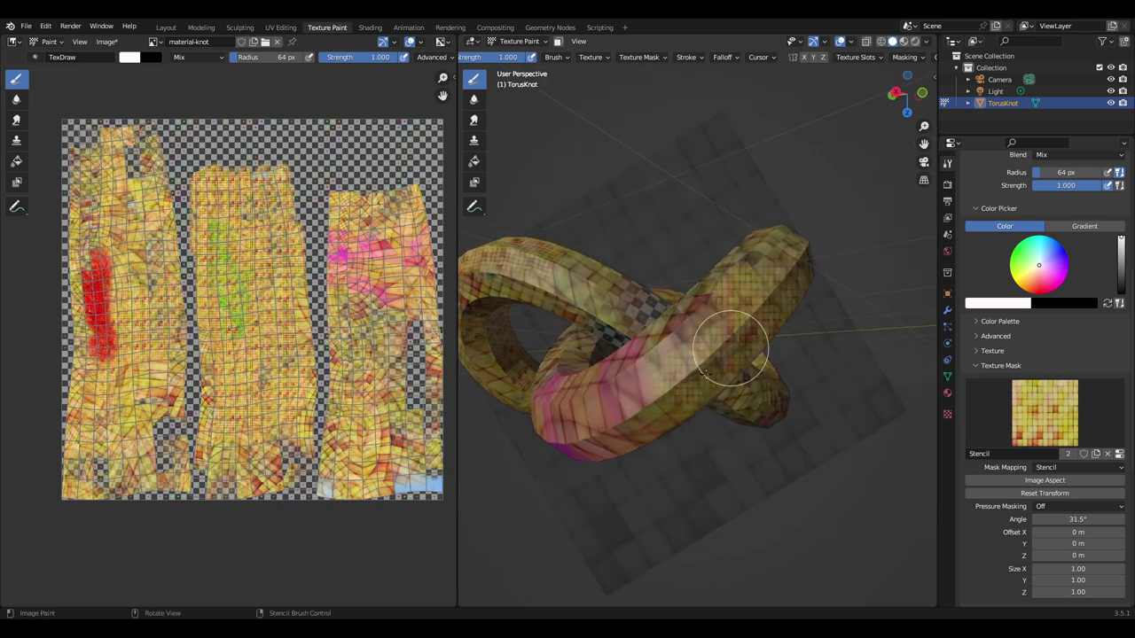
drag(727, 342, 588, 411)
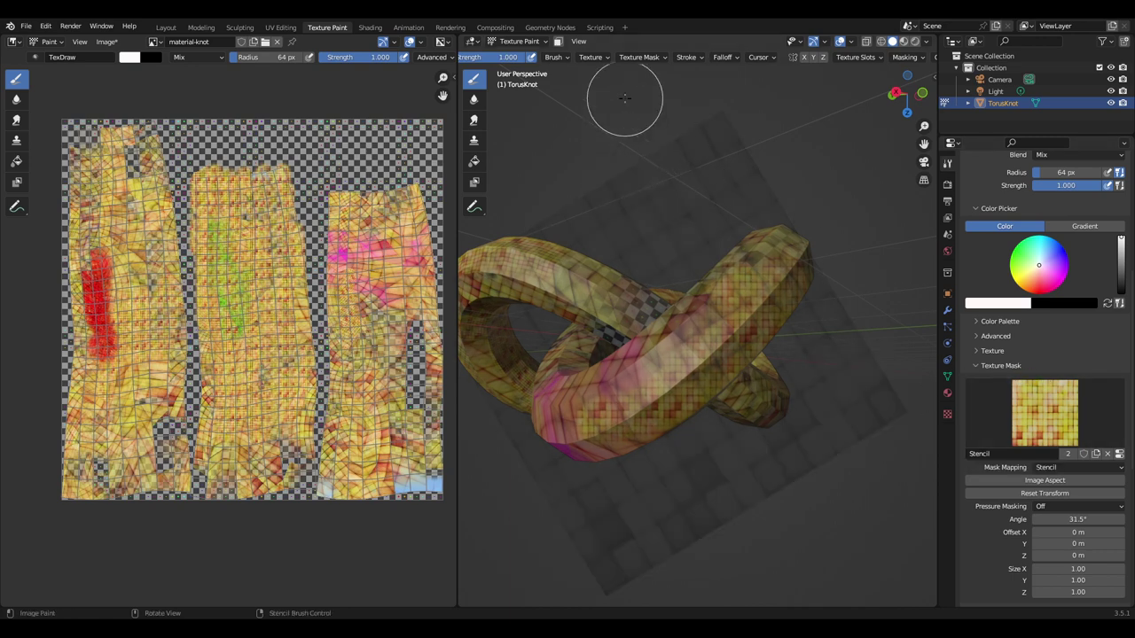
Set the texture mask's Mask Mapping to Tiled again.
click(593, 62)
click(618, 93)
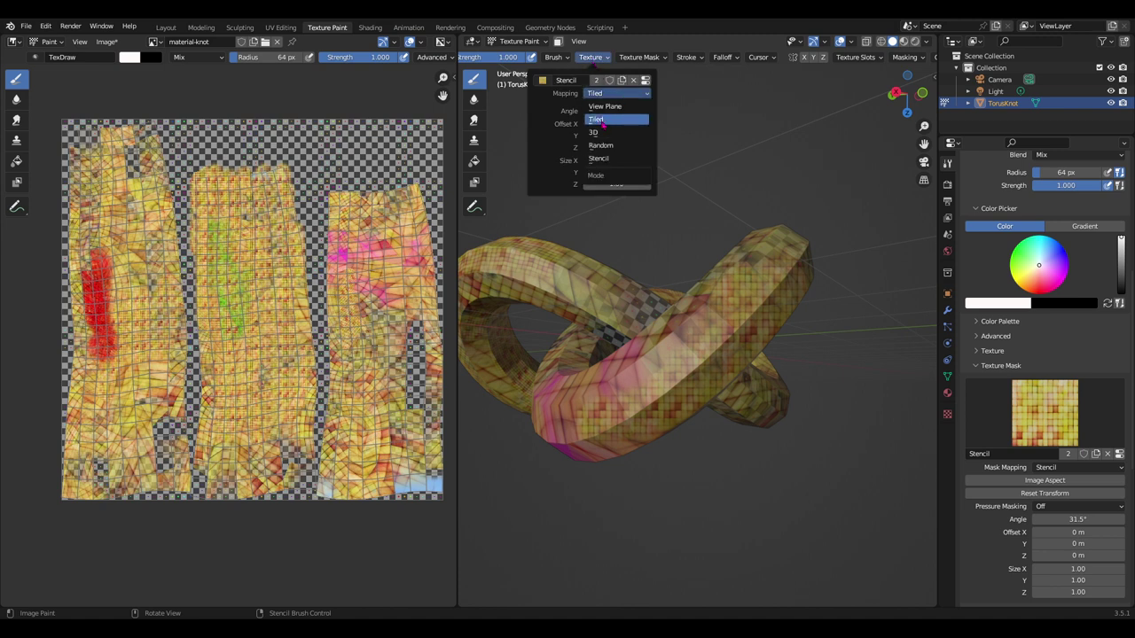
click(614, 122)
click(665, 93)
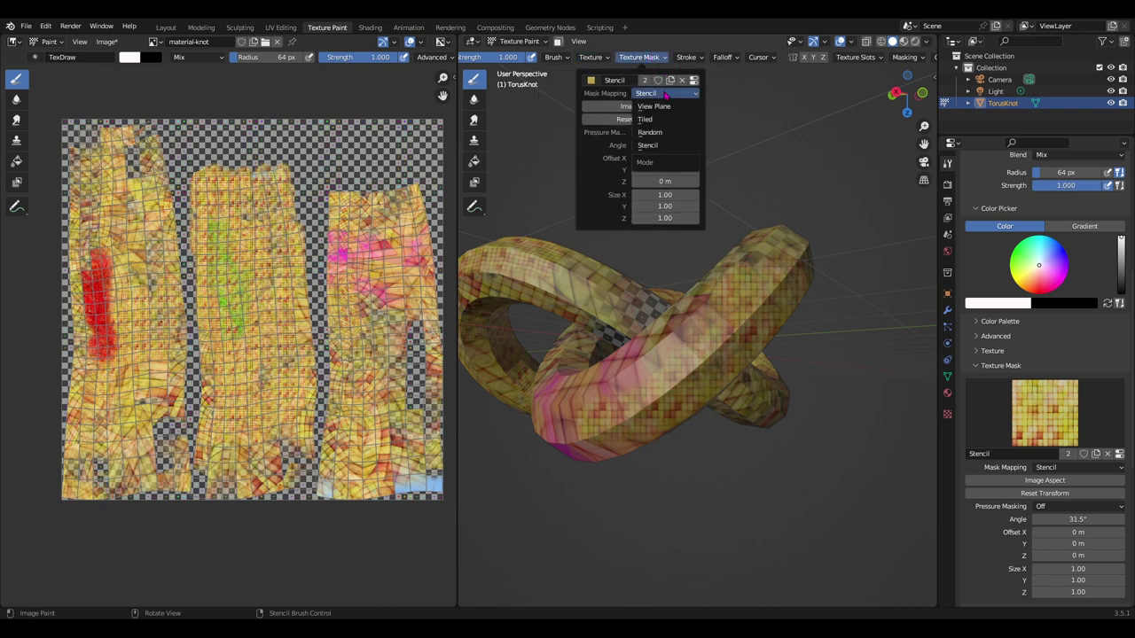
click(660, 115)
Paint over the upper band, left tube, lower front band and upper loop, covering the pink patches.
mouse_move(722, 297)
mouse_down()
mouse_move(762, 266)
mouse_move(754, 284)
mouse_up()
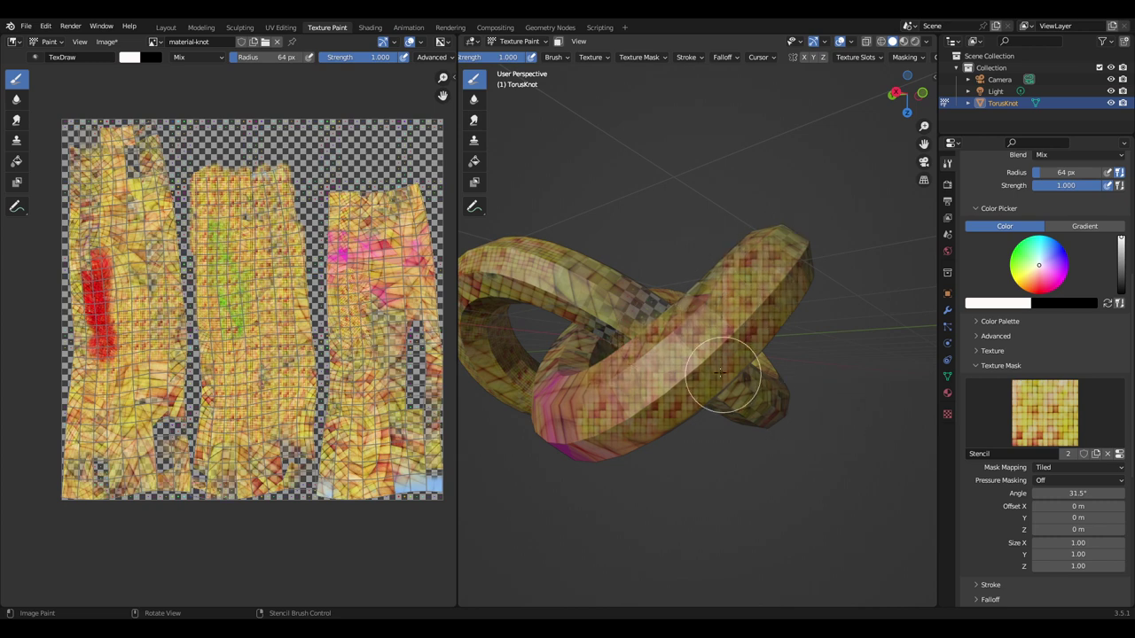
middle_drag(622, 375, 701, 390)
drag(708, 379, 585, 355)
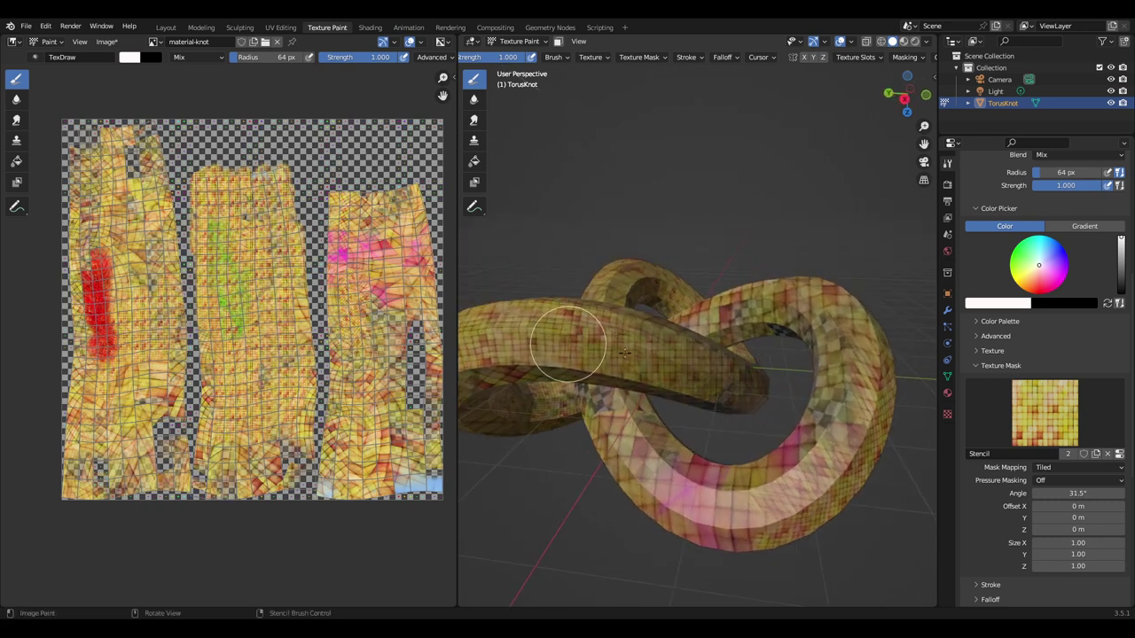
mouse_move(827, 417)
mouse_down()
mouse_move(798, 470)
mouse_move(603, 456)
mouse_move(697, 482)
mouse_move(766, 476)
mouse_up()
middle_drag(767, 476, 577, 299)
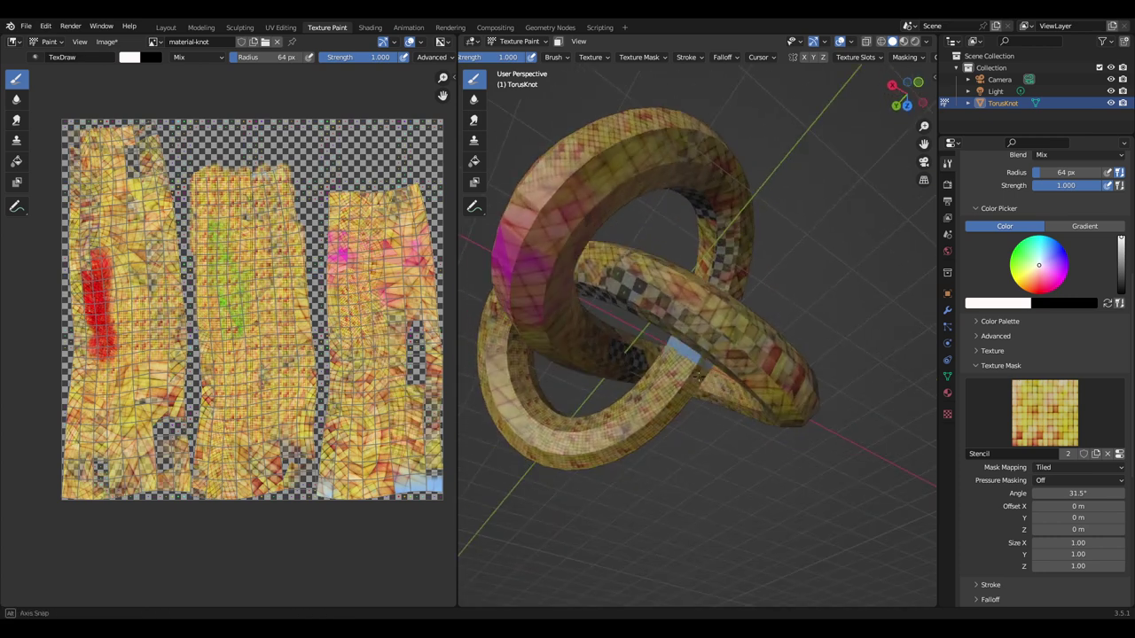
mouse_move(581, 174)
mouse_down()
mouse_move(700, 151)
mouse_move(735, 253)
mouse_move(664, 157)
mouse_move(687, 241)
mouse_up()
middle_drag(687, 241, 671, 286)
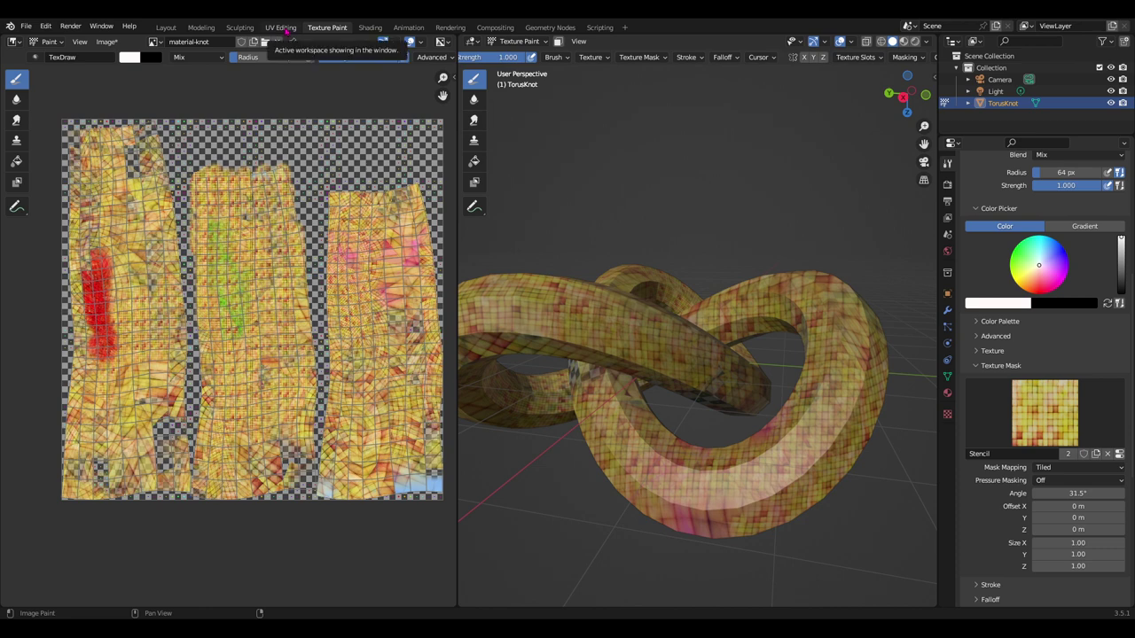
click(286, 27)
click(368, 27)
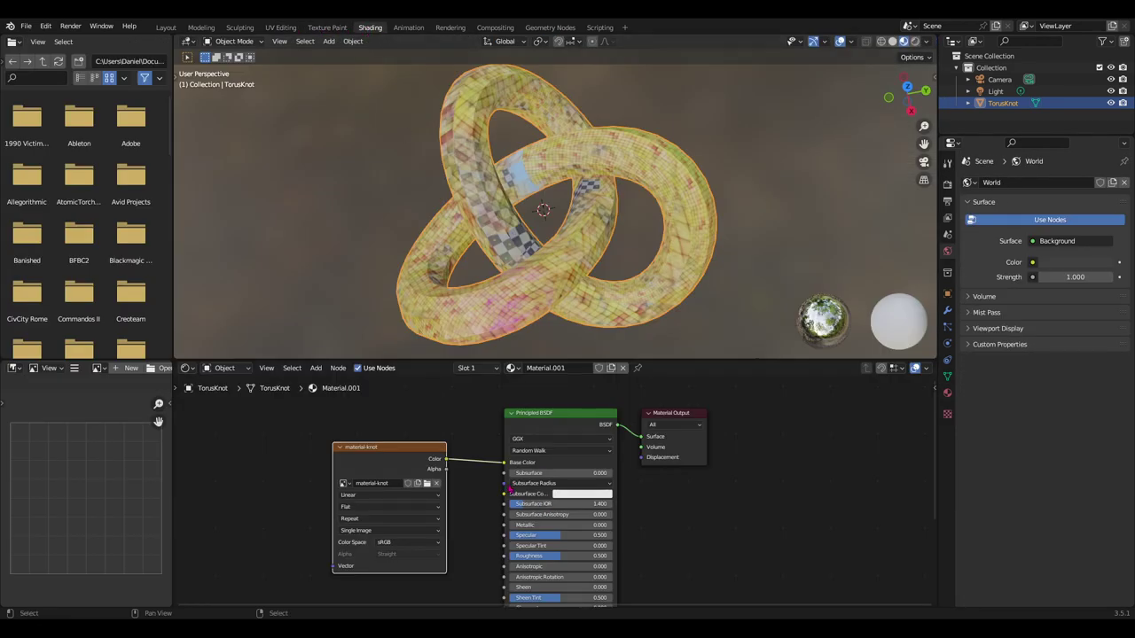
drag(381, 454, 353, 453)
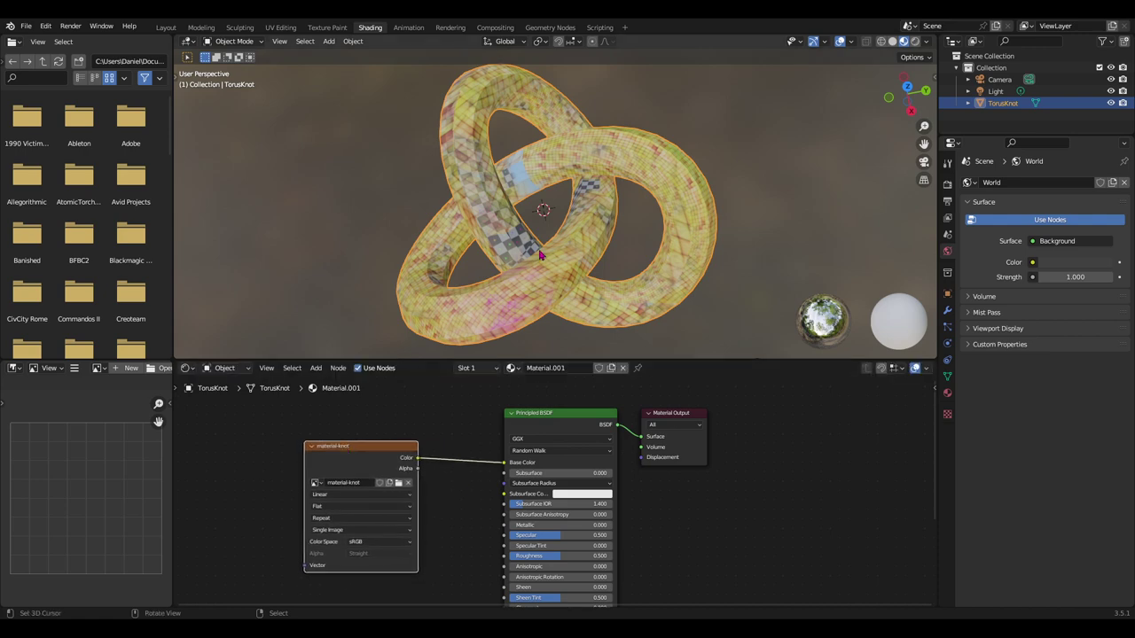
middle_drag(559, 296, 542, 350)
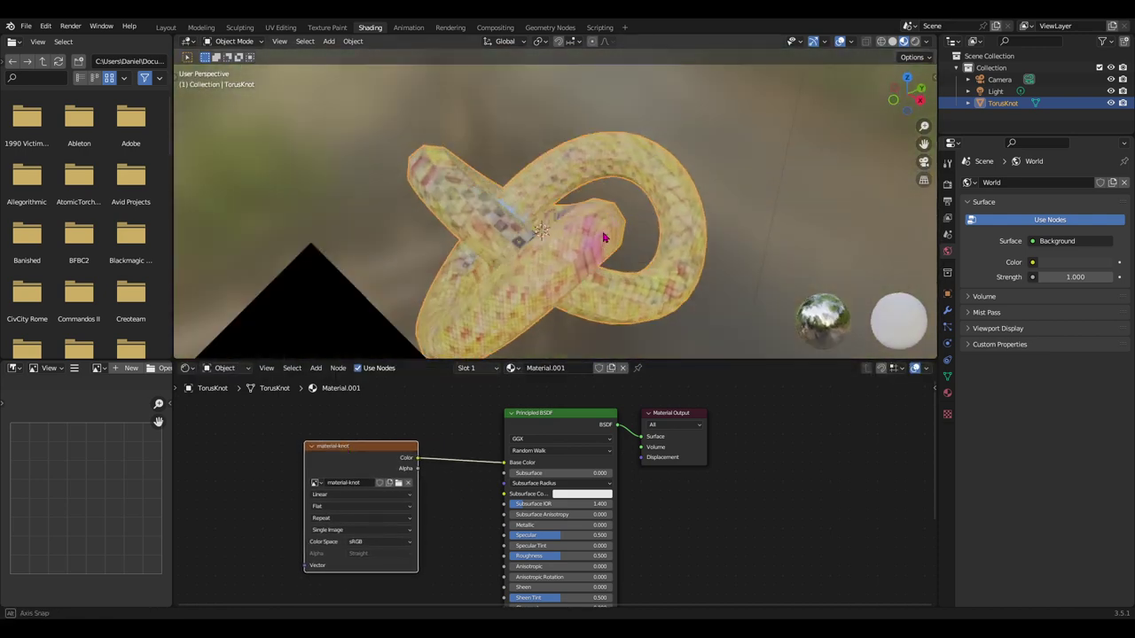
scroll(541, 459, down, 1)
scroll(541, 459, down, 1)
middle_drag(541, 460, 617, 459)
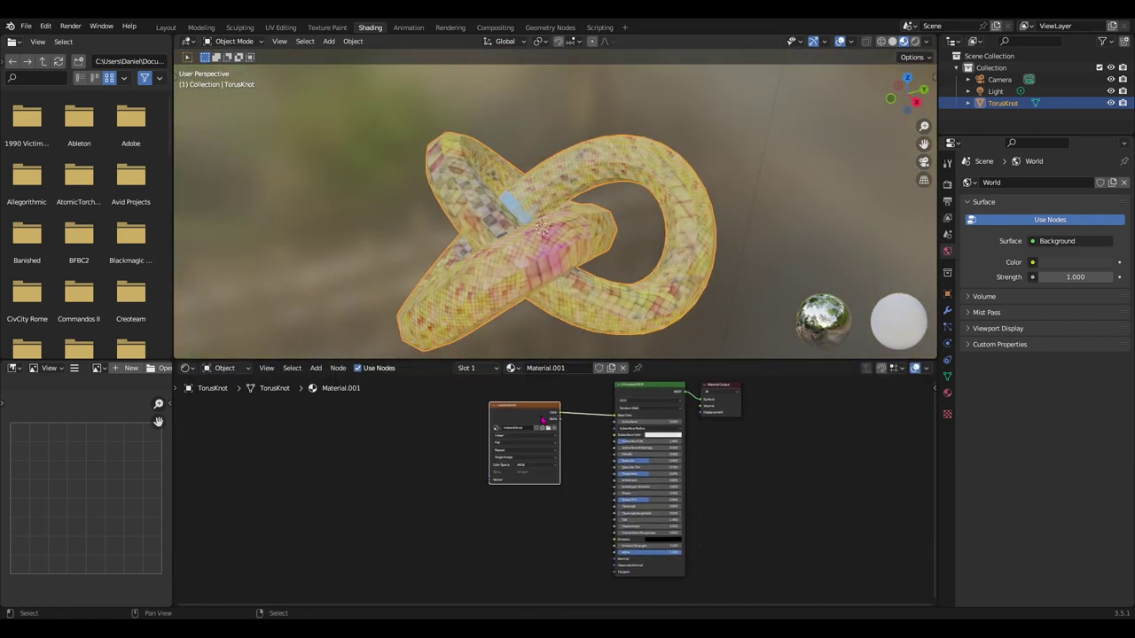
drag(521, 403, 310, 426)
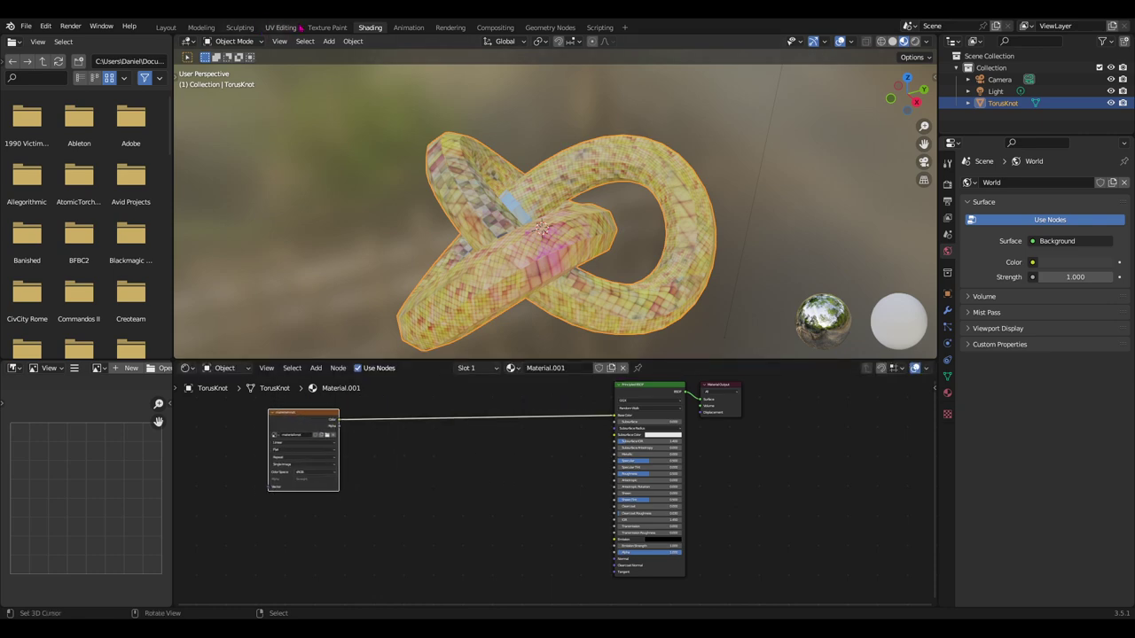
click(327, 27)
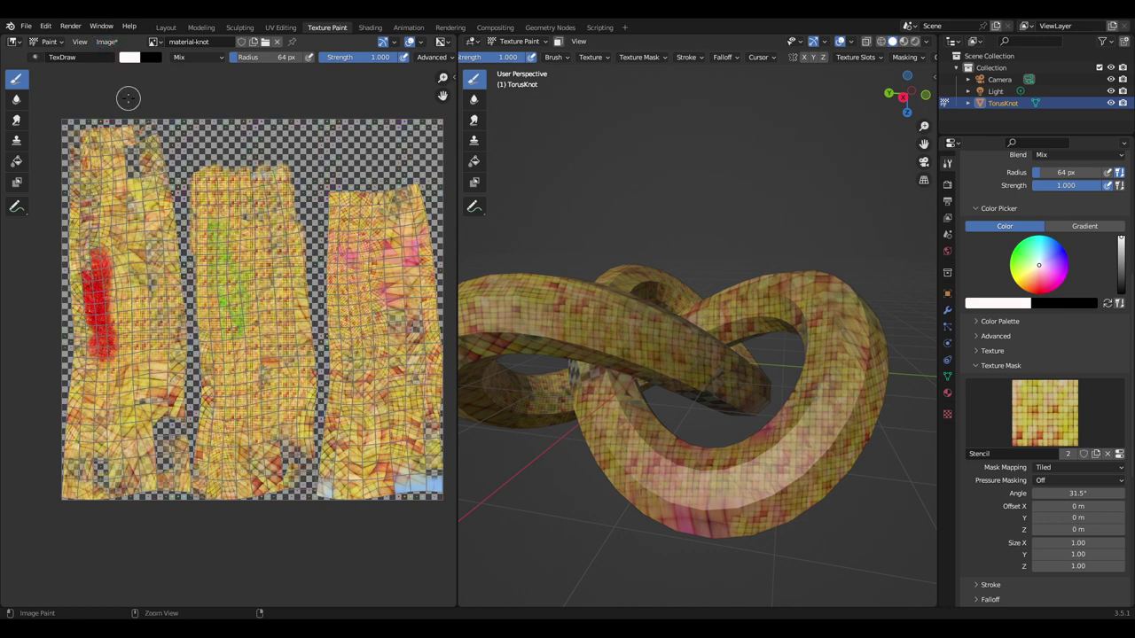
Save the painted material-knot image and start a new image named bump.
click(107, 42)
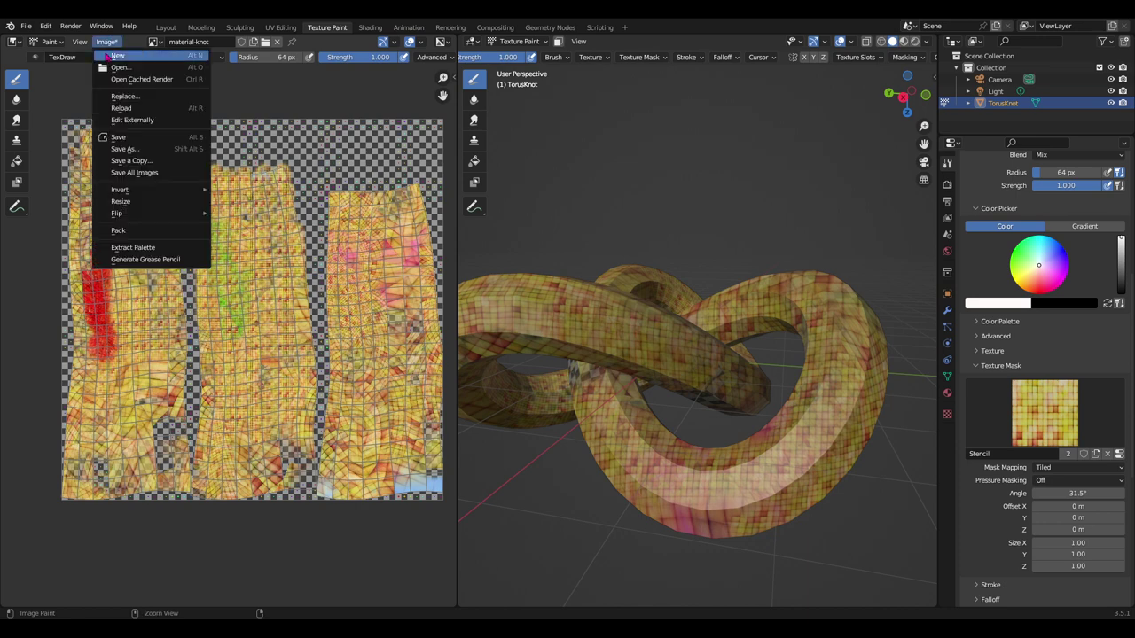
click(118, 136)
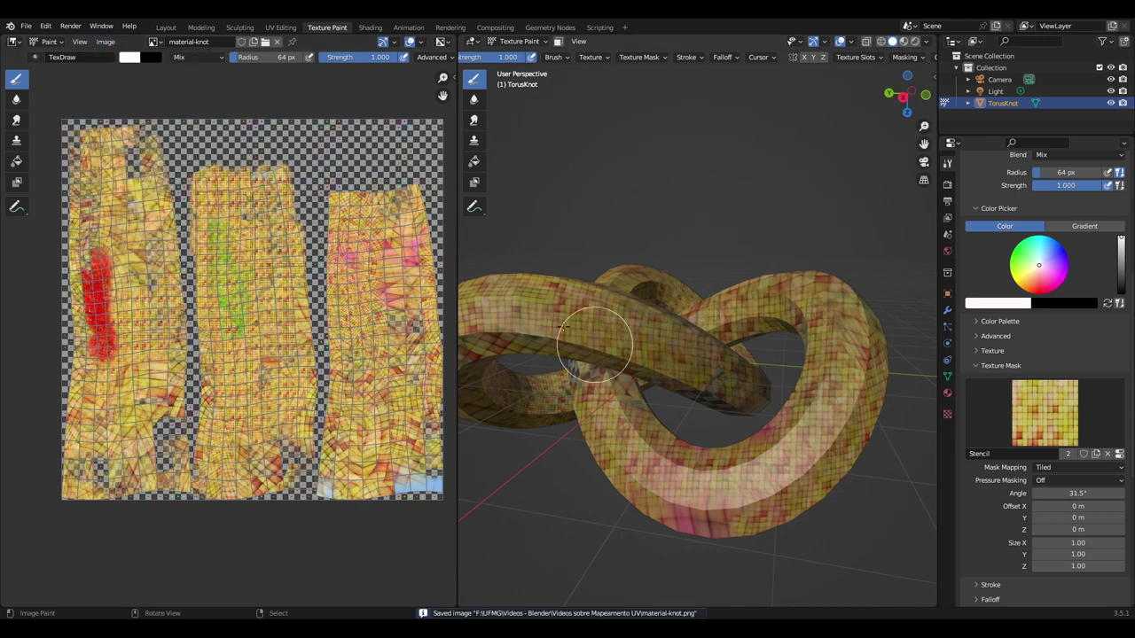
click(106, 44)
click(135, 59)
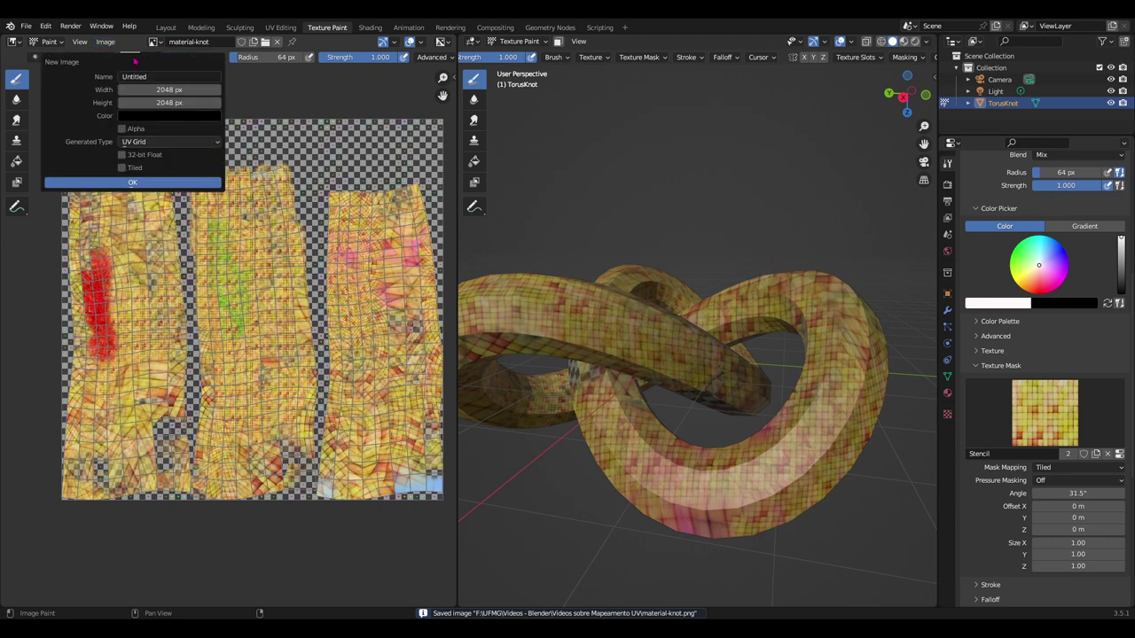
click(162, 77)
text(bump)
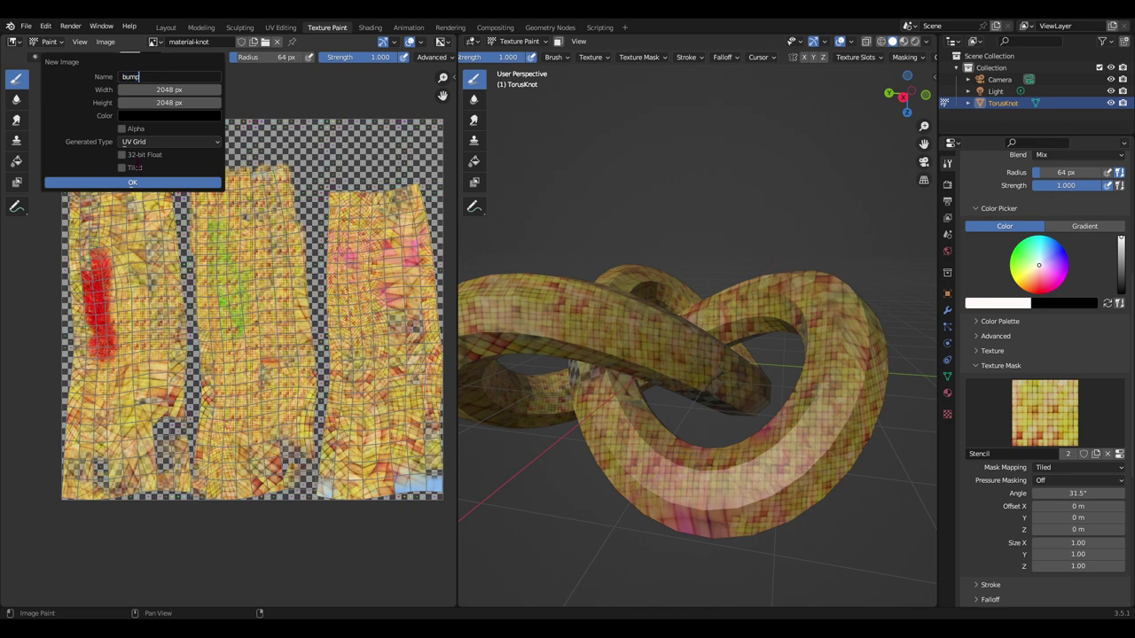
click(160, 144)
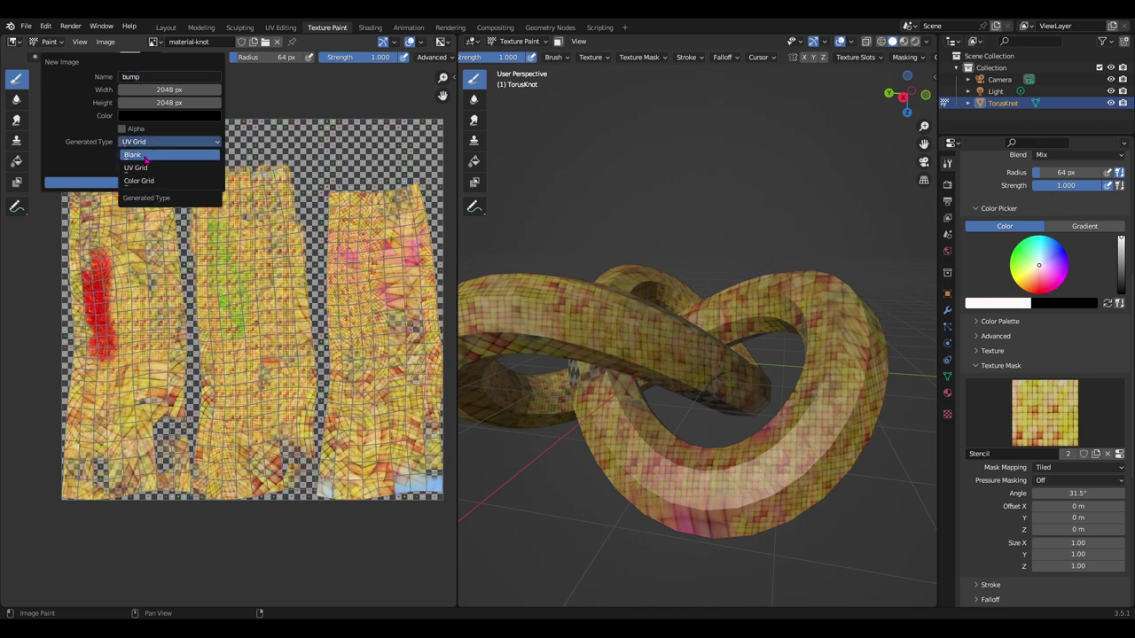
Make bump a Blank 2048×2048 image filled with 0.5 grey.
click(152, 157)
click(157, 119)
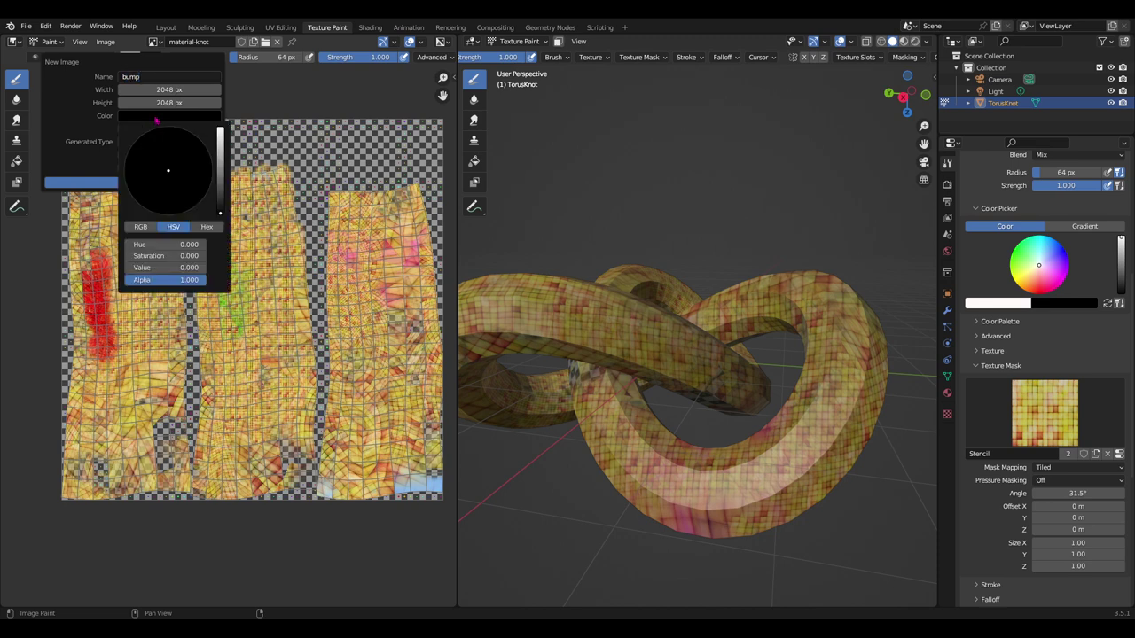
click(151, 256)
drag(155, 267, 161, 267)
click(162, 268)
text(5)
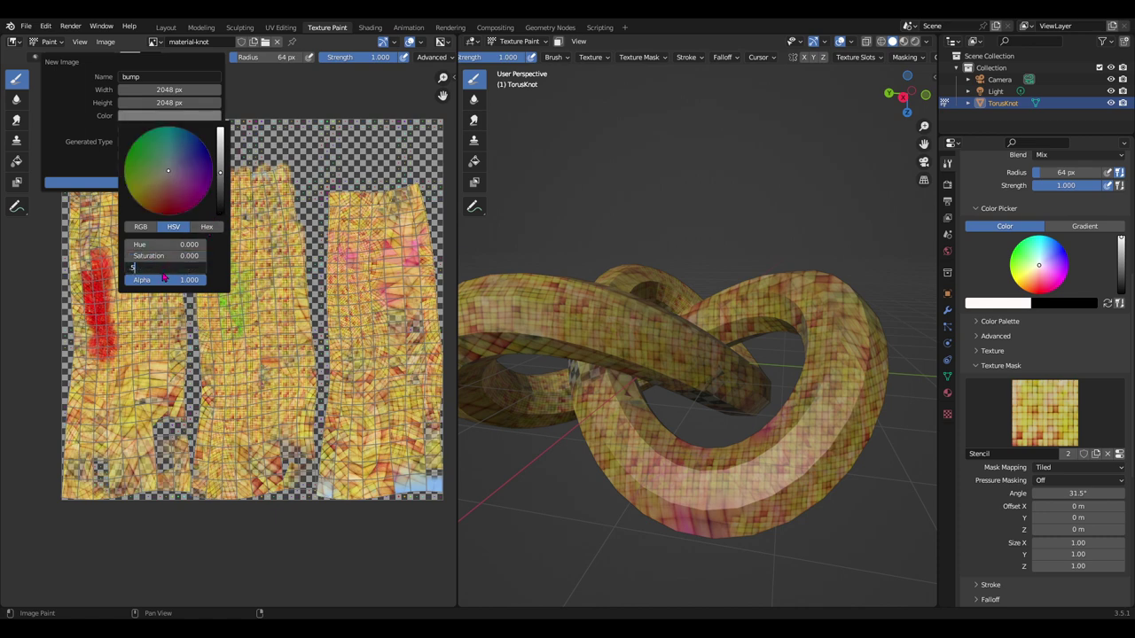
key(Return)
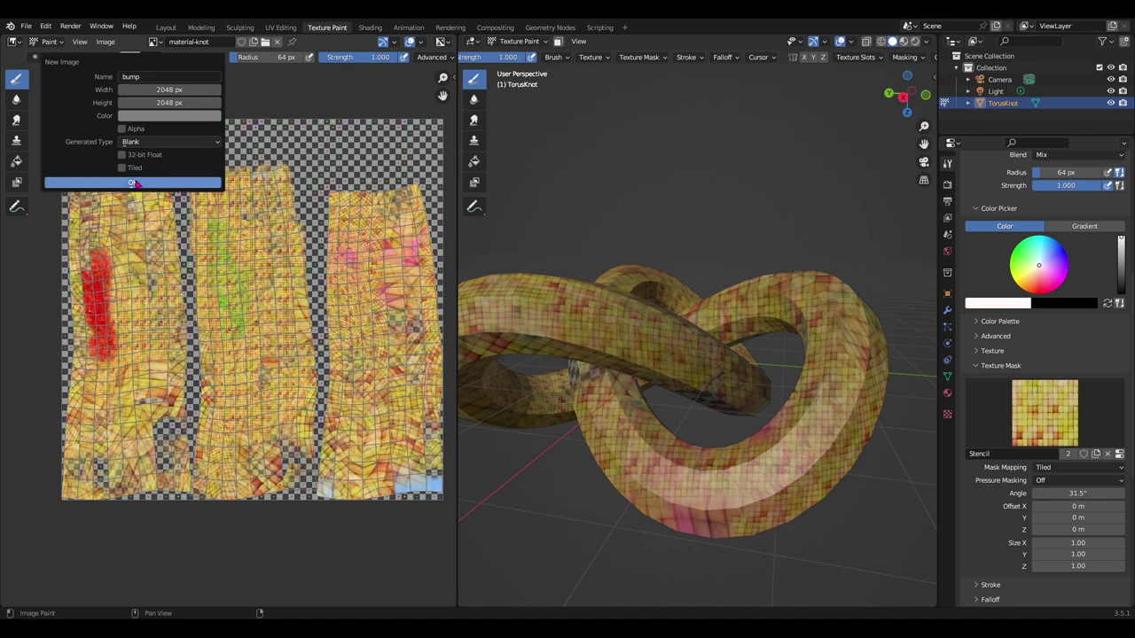
click(135, 181)
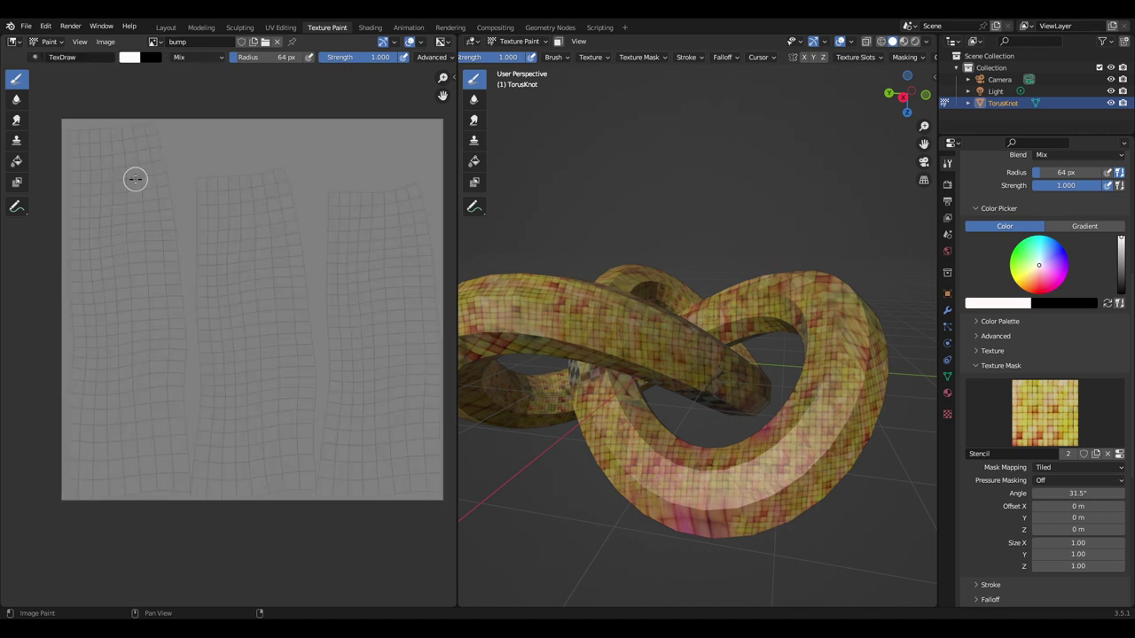
click(370, 29)
key(shift+a)
Add an Image Texture node and a Bump node to the shader graph.
click(372, 481)
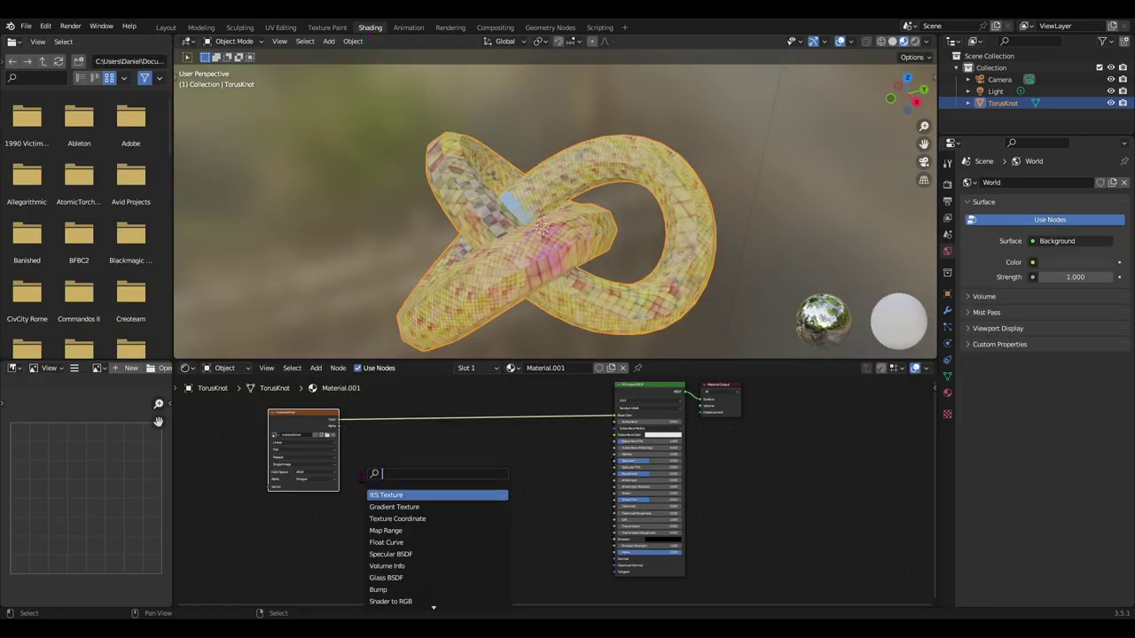
text(image)
key(Return)
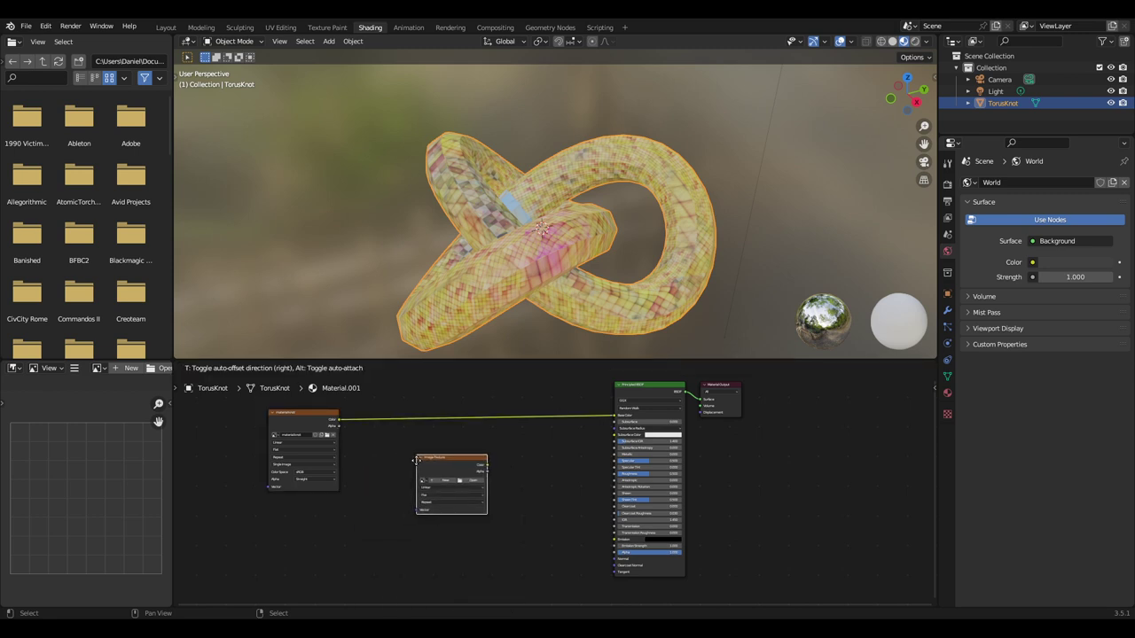
click(505, 482)
key(shift+a)
click(516, 483)
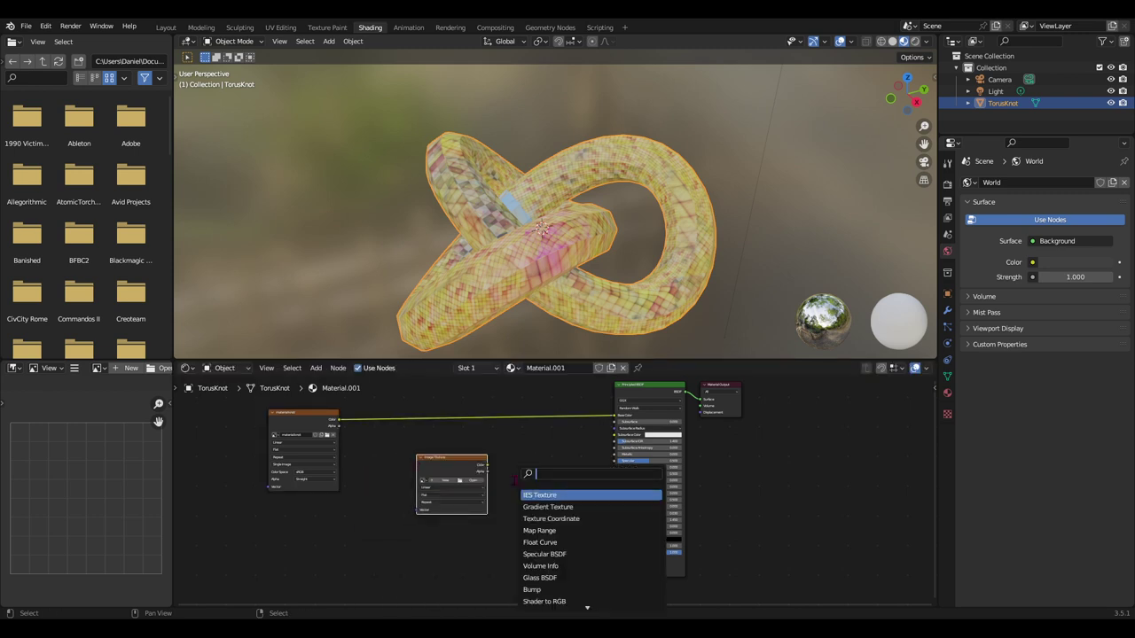
text(bump)
key(Return)
click(521, 512)
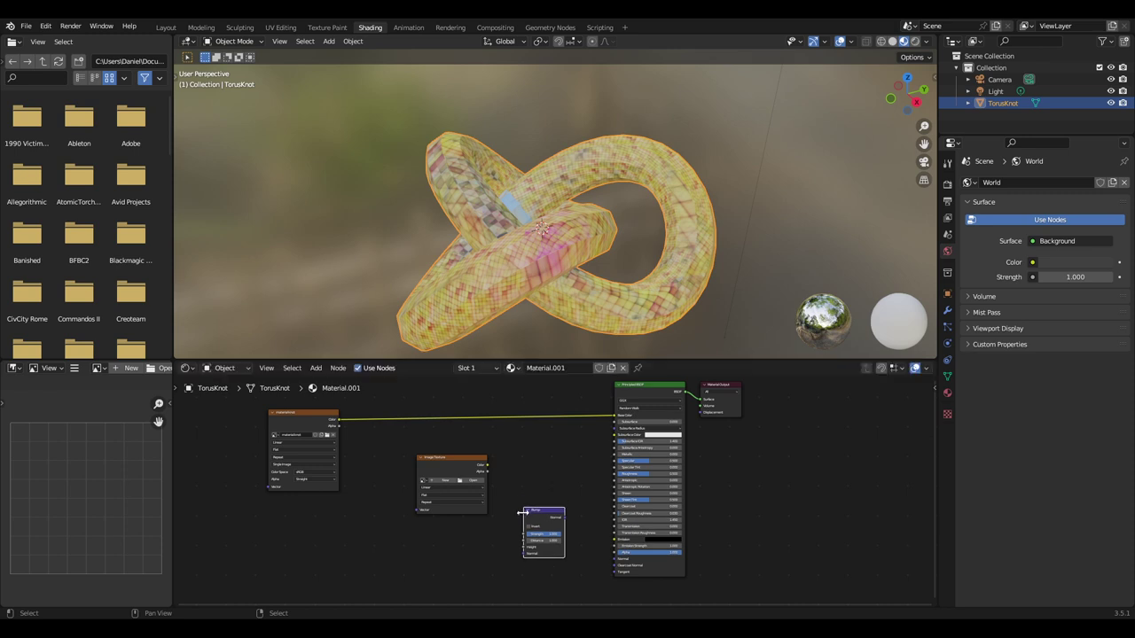
Wire the texture into Bump Height and Bump into Normal, loading the bump image.
mouse_move(435, 466)
mouse_down()
mouse_move(391, 519)
mouse_move(449, 524)
mouse_up()
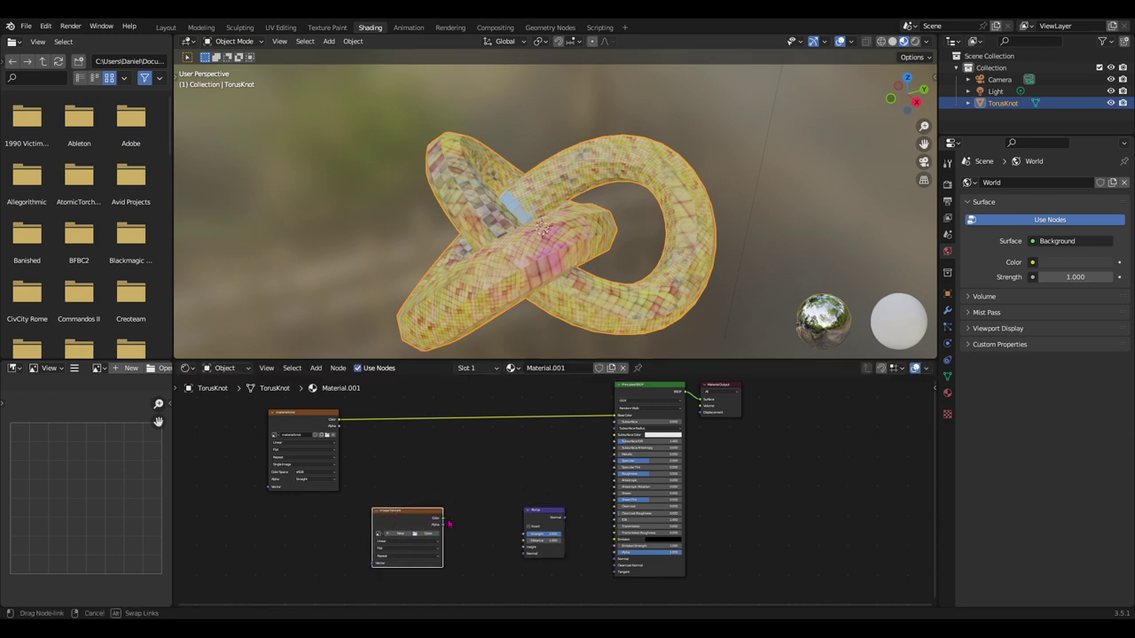
drag(524, 549, 613, 559)
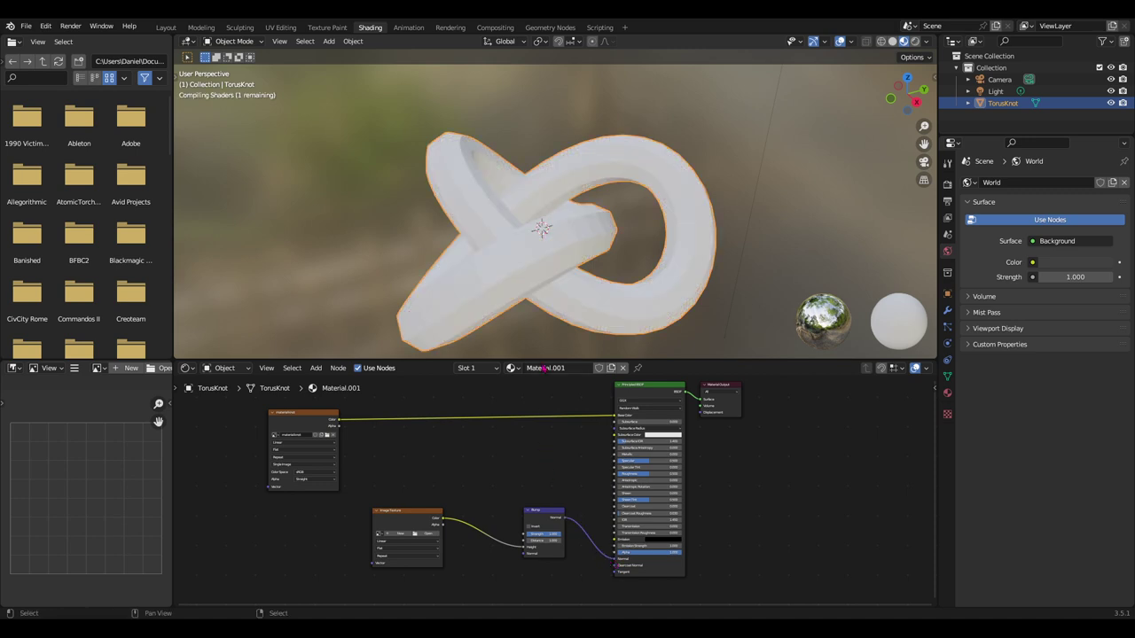
click(379, 533)
click(399, 545)
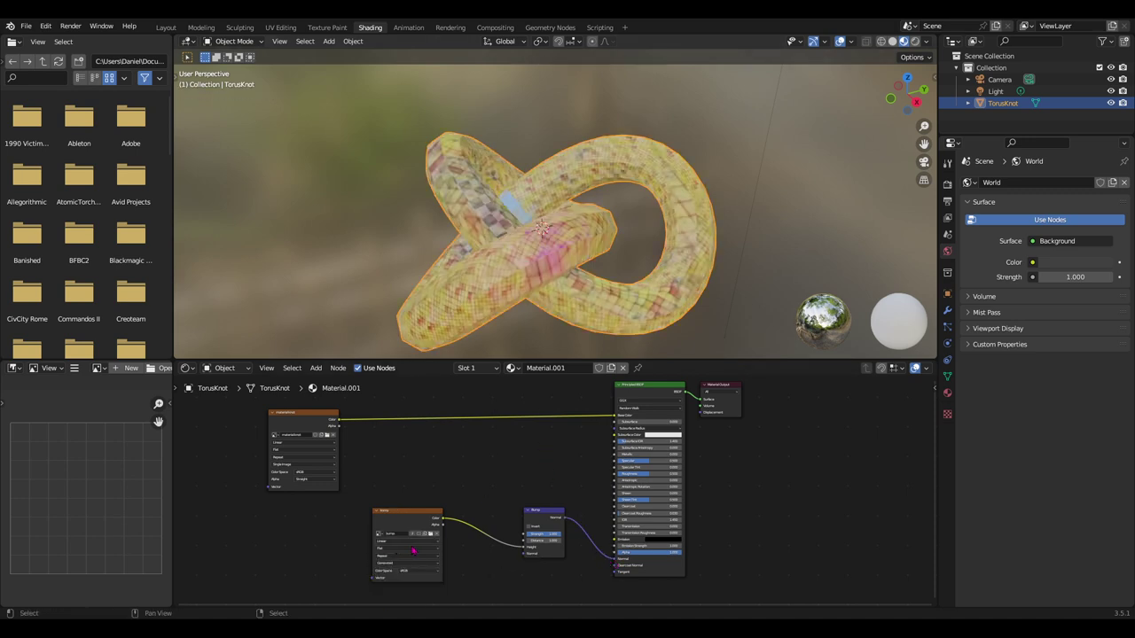
middle_drag(541, 328, 567, 276)
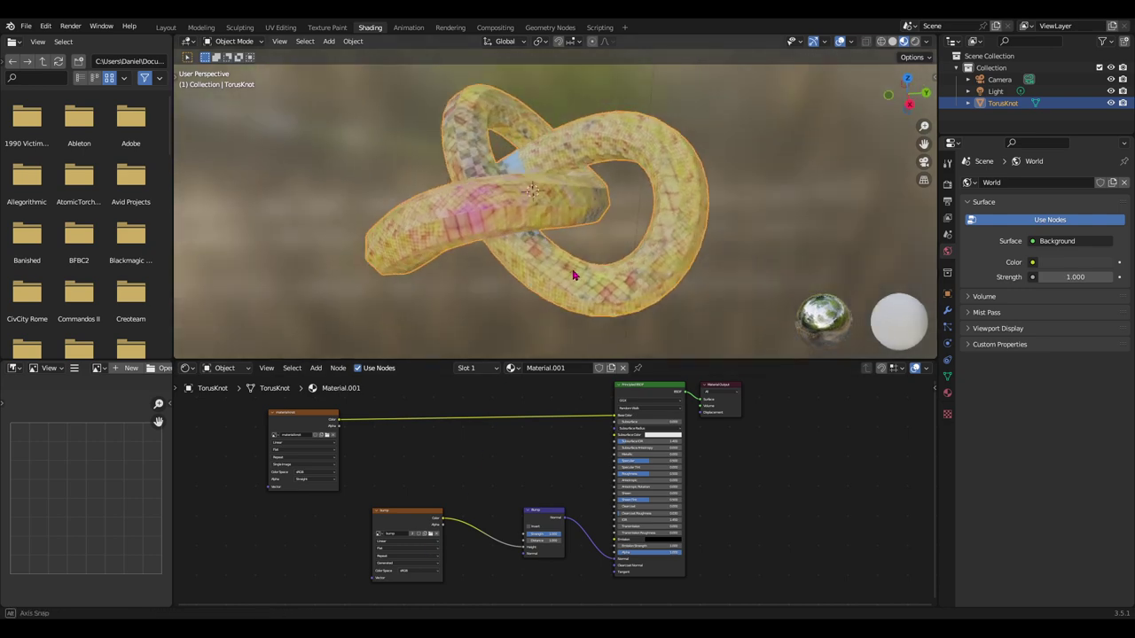
middle_drag(568, 276, 608, 273)
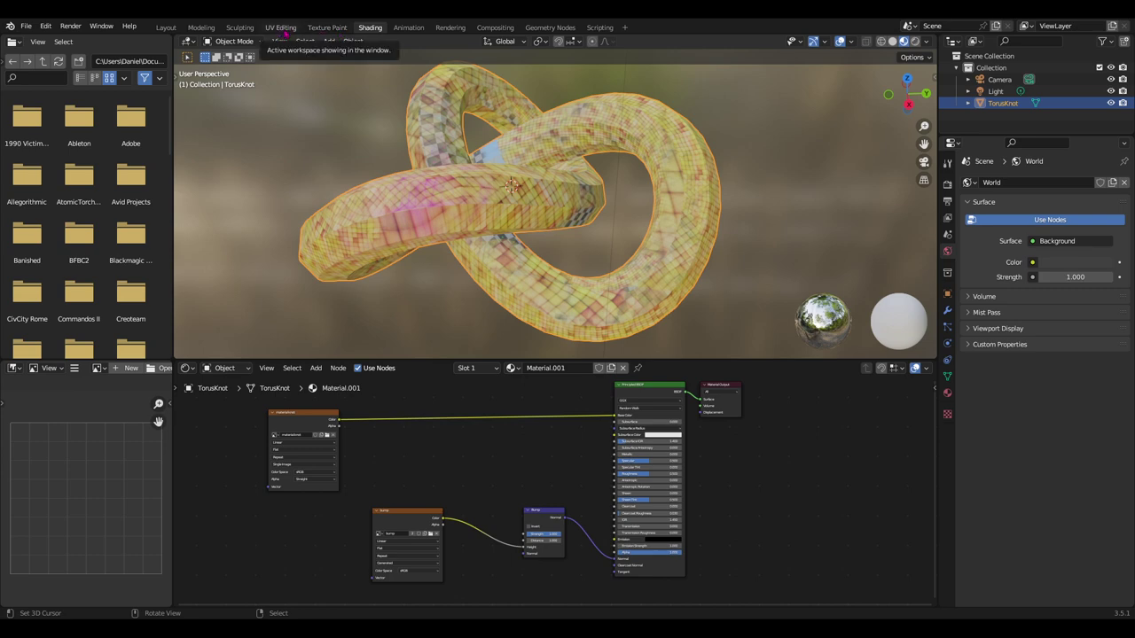
Duplicate the Stencil texture as Stencil.001 using the scratch image with Straight alpha.
click(319, 27)
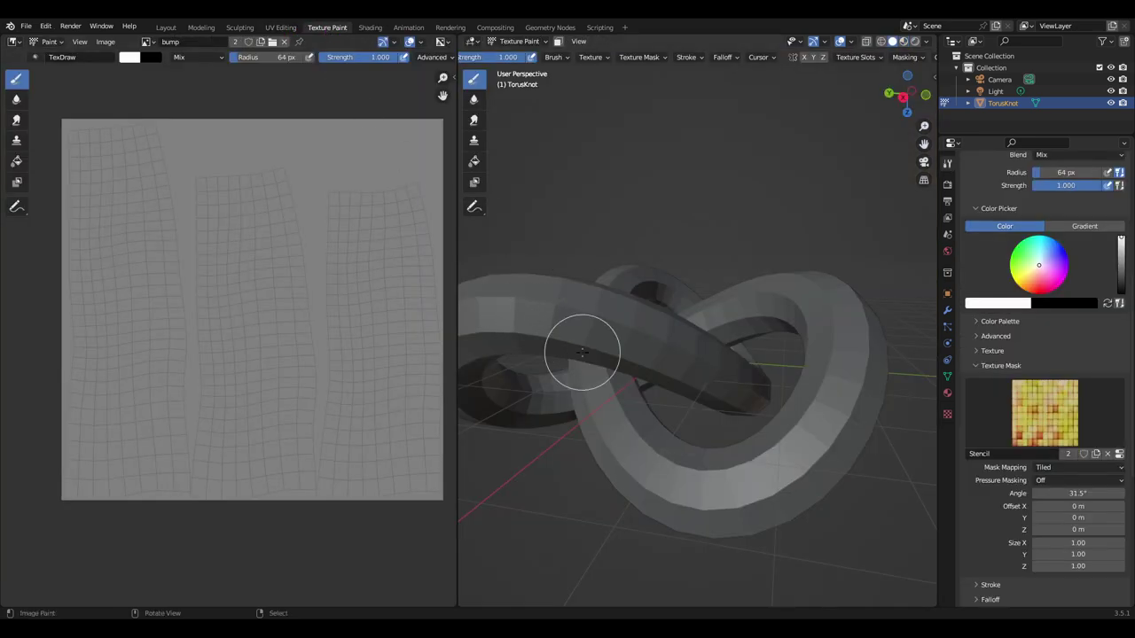
mouse_move(679, 387)
middle_down()
mouse_move(771, 398)
mouse_move(734, 399)
mouse_move(753, 393)
middle_up()
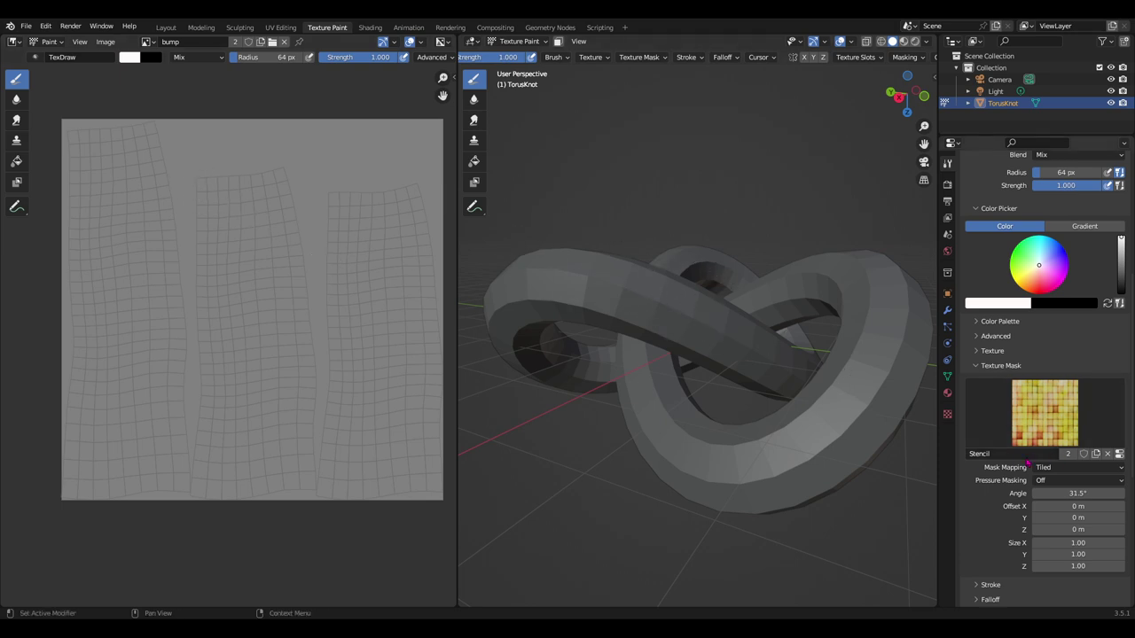
click(947, 414)
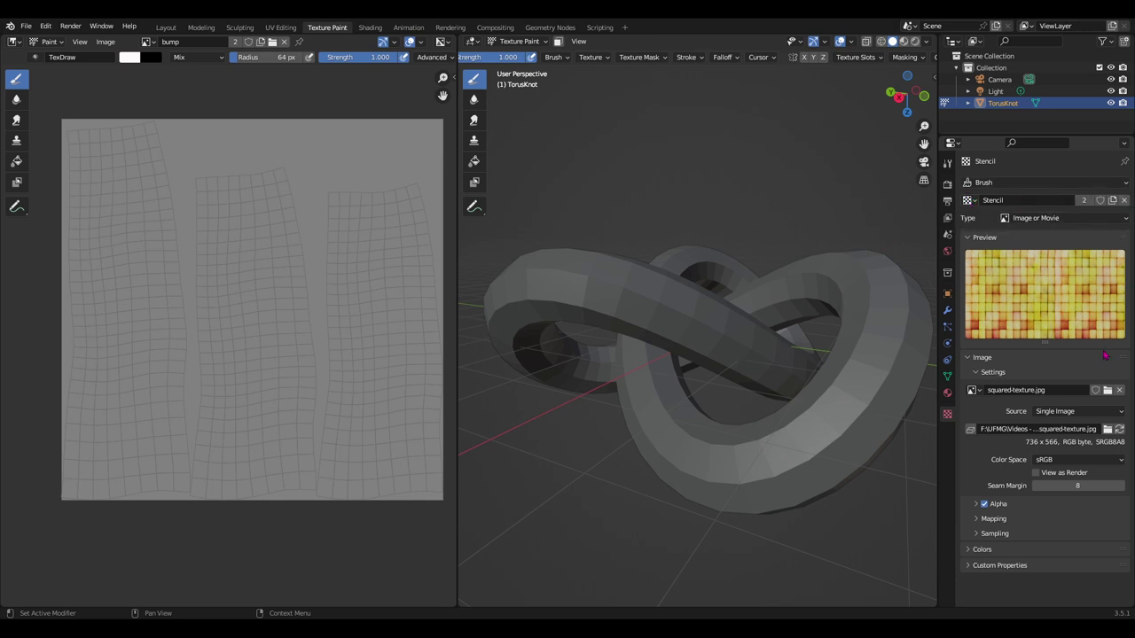
click(969, 201)
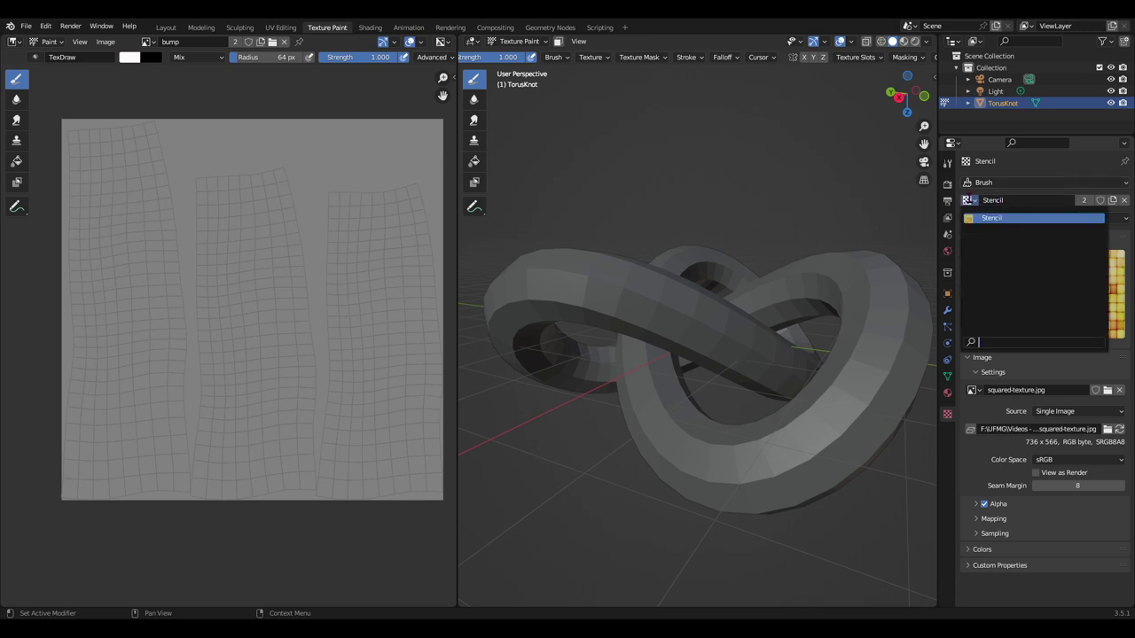
click(1112, 200)
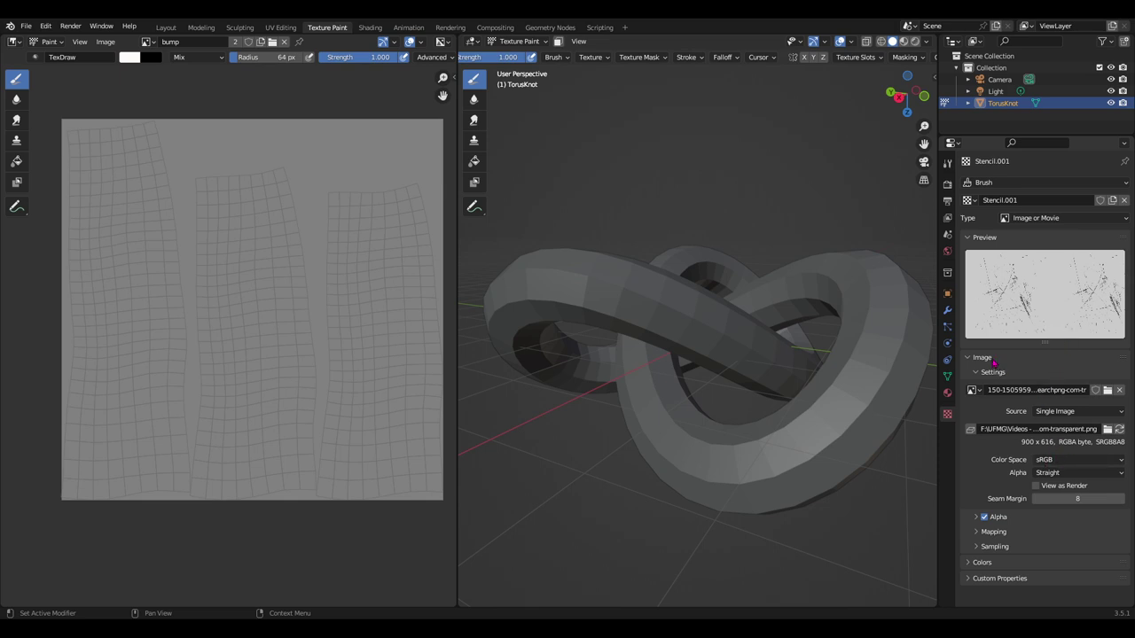
click(1073, 475)
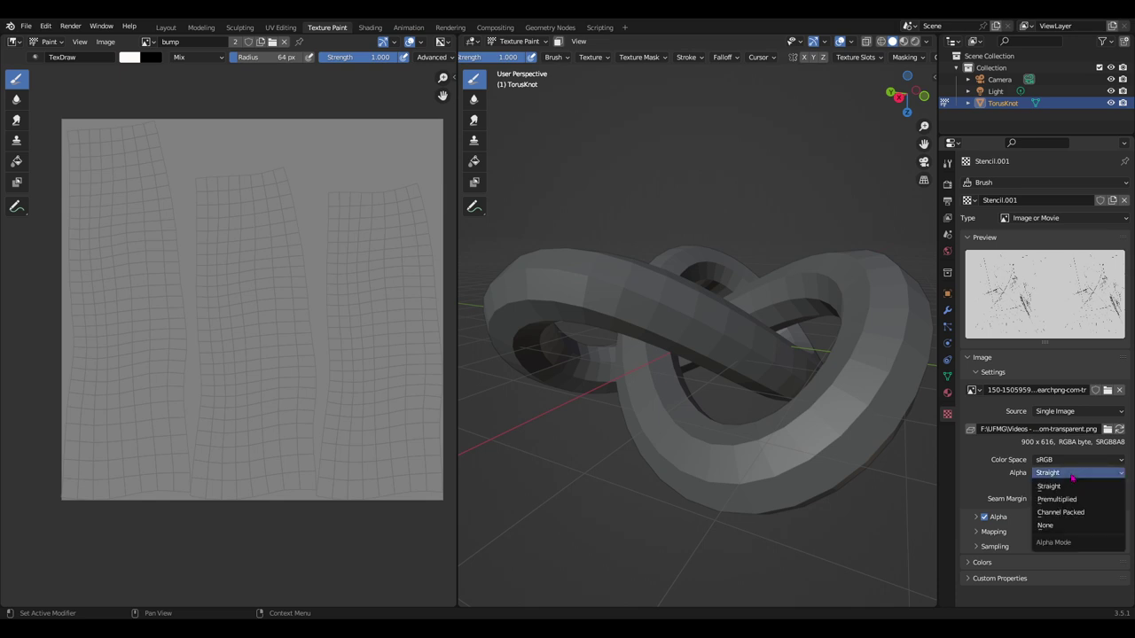
click(1073, 477)
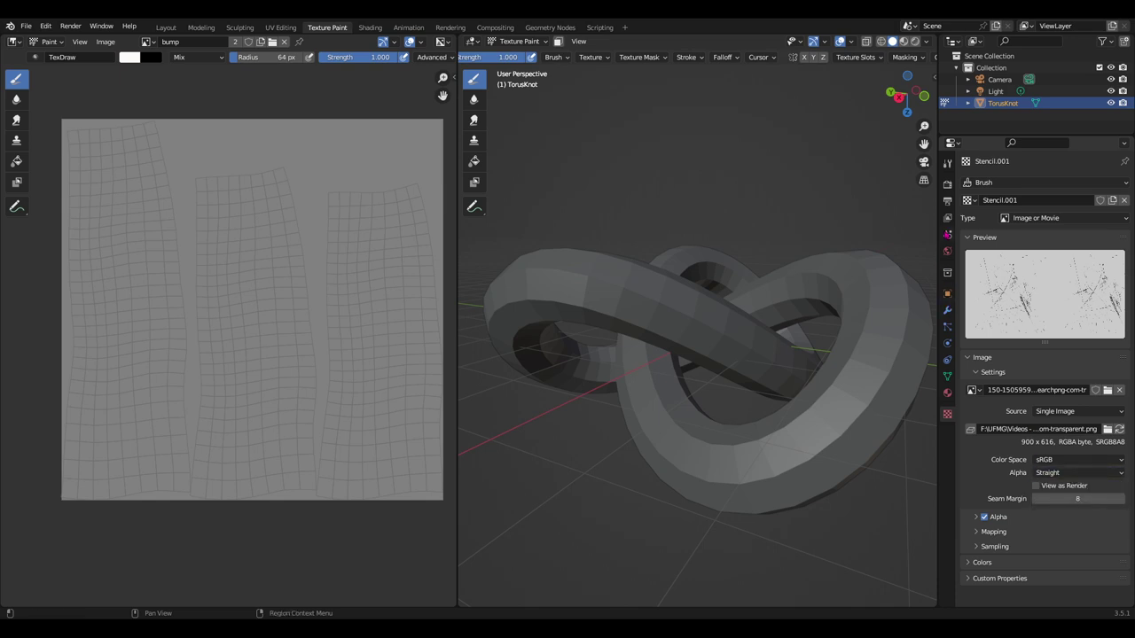
click(947, 163)
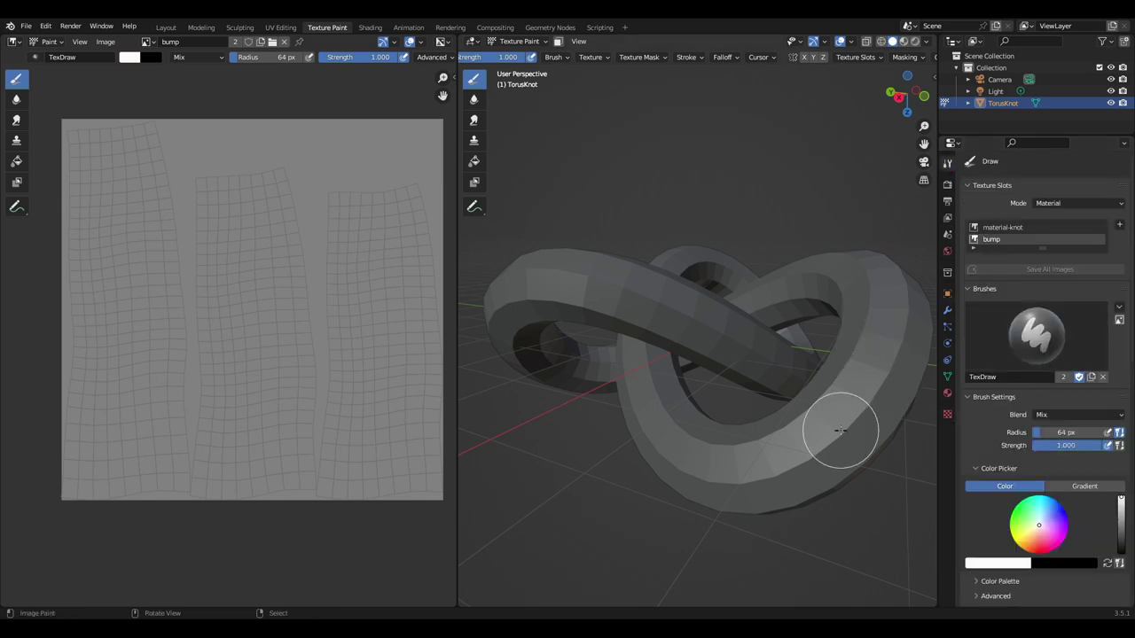
Set the texture mask to Stencil mapping with Stencil.001 and reset its transform.
middle_drag(836, 425, 874, 435)
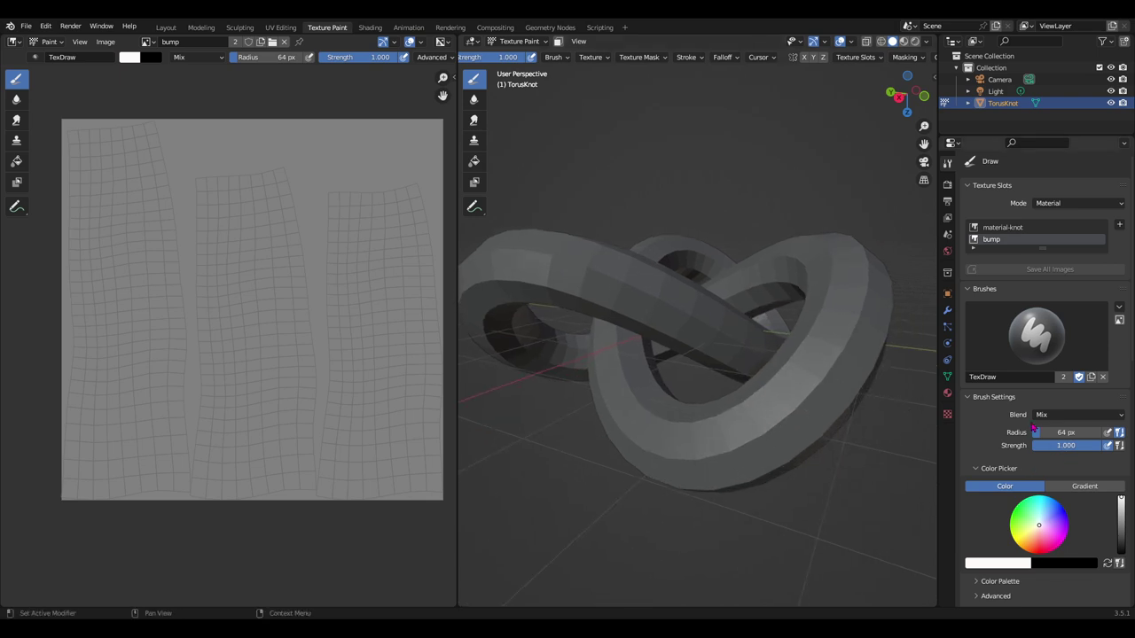
scroll(1031, 428, down, 2)
click(628, 57)
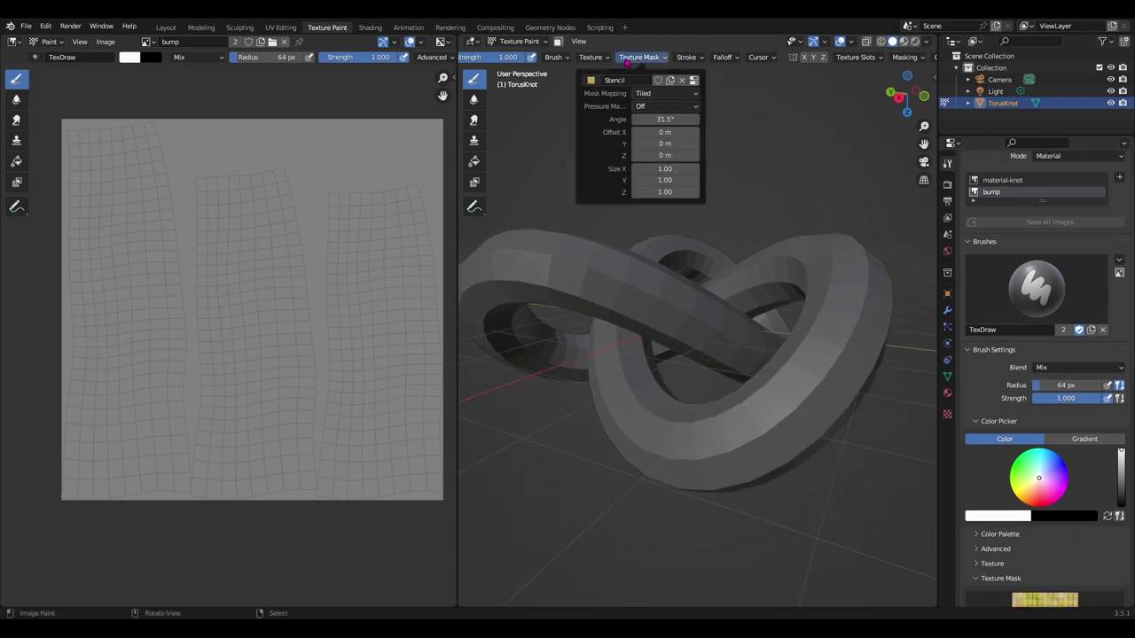
click(657, 95)
click(663, 144)
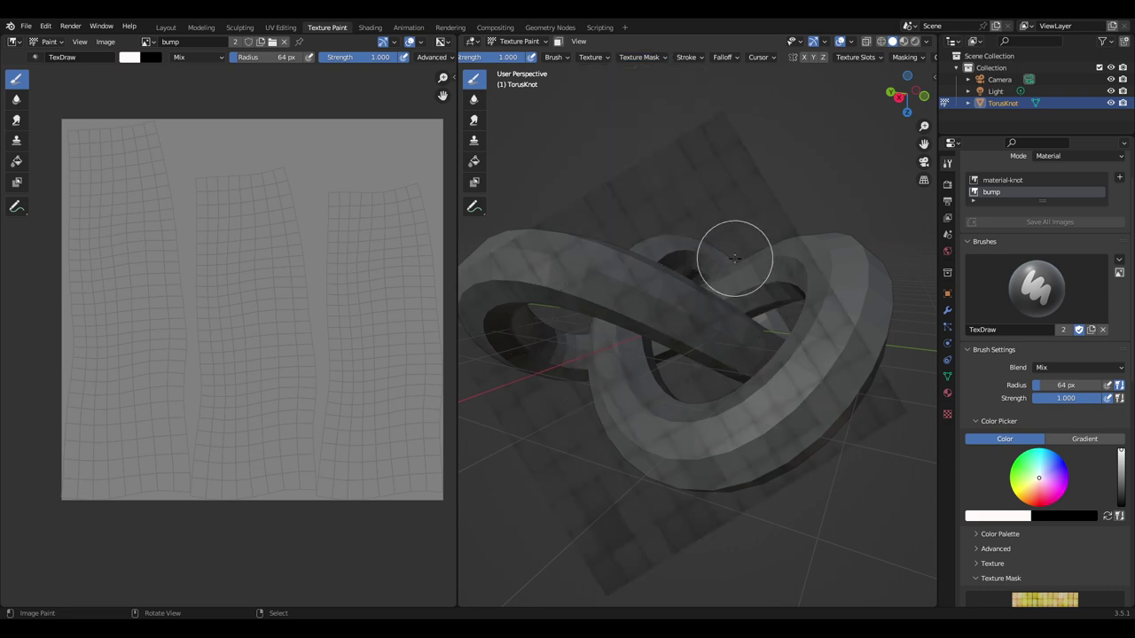
click(633, 57)
click(590, 80)
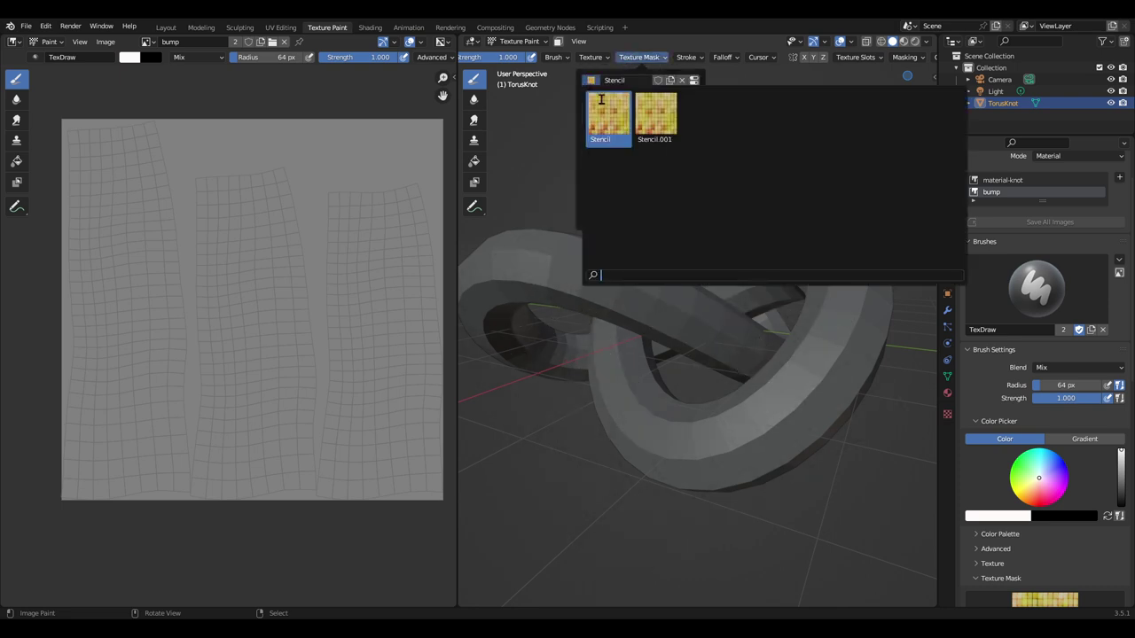
click(660, 117)
click(659, 117)
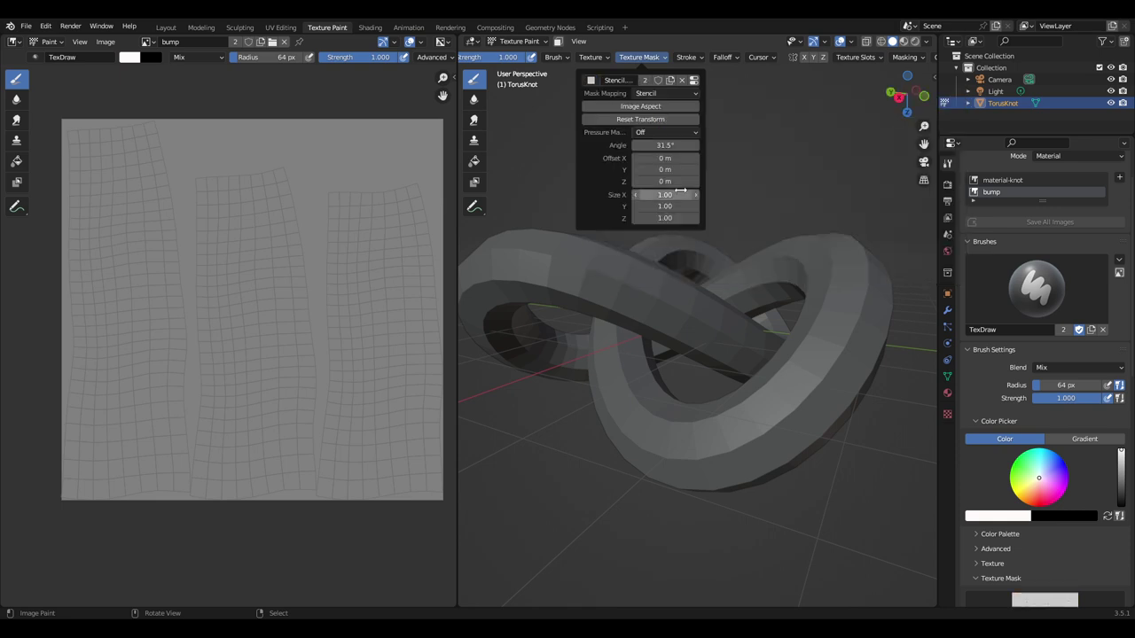
Paint scratch detail through the stencil onto the torus knot's surface.
shift+middle_drag(670, 402, 679, 390)
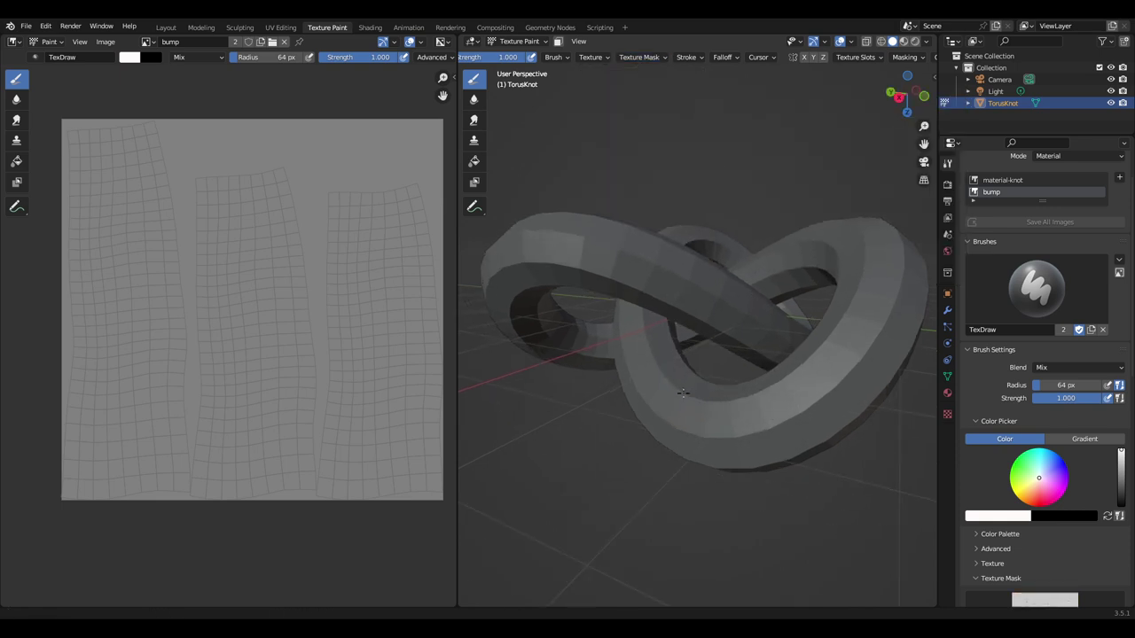
middle_drag(715, 342, 696, 330)
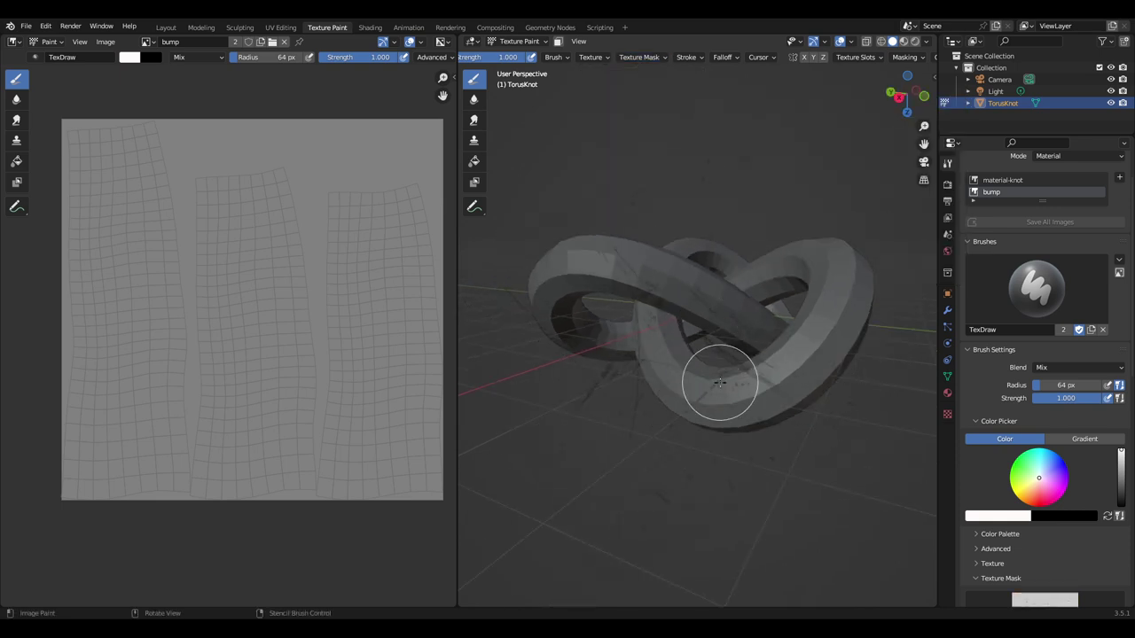
mouse_move(719, 380)
middle_down()
mouse_move(730, 413)
mouse_move(707, 428)
mouse_move(697, 418)
mouse_move(717, 418)
mouse_move(719, 405)
middle_up()
scroll(718, 410, up, 6)
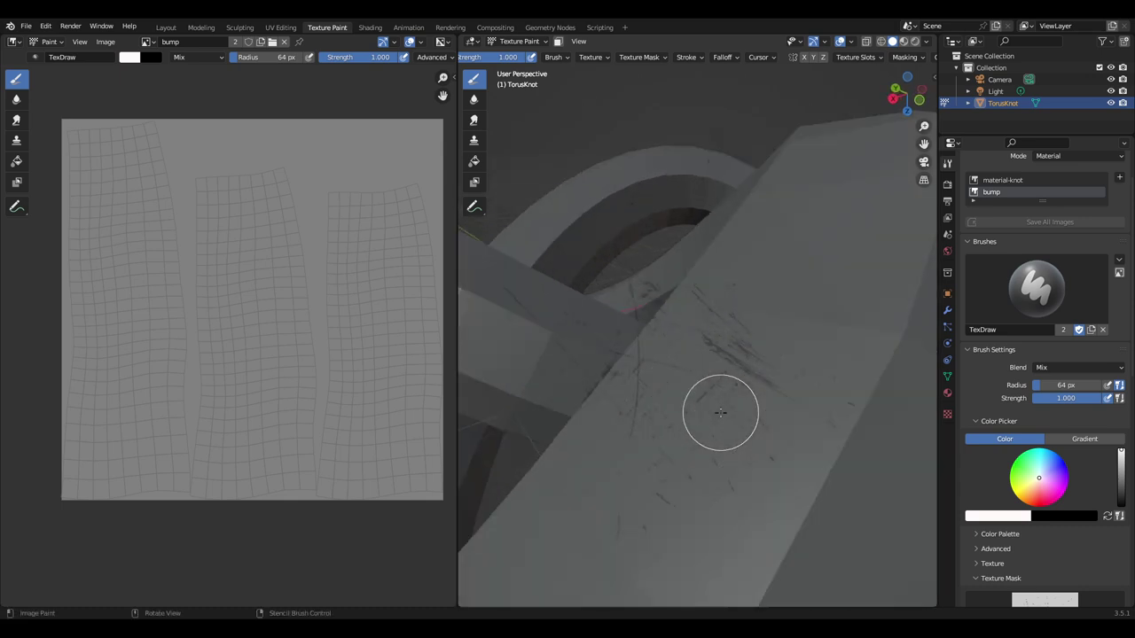
scroll(741, 416, down, 3)
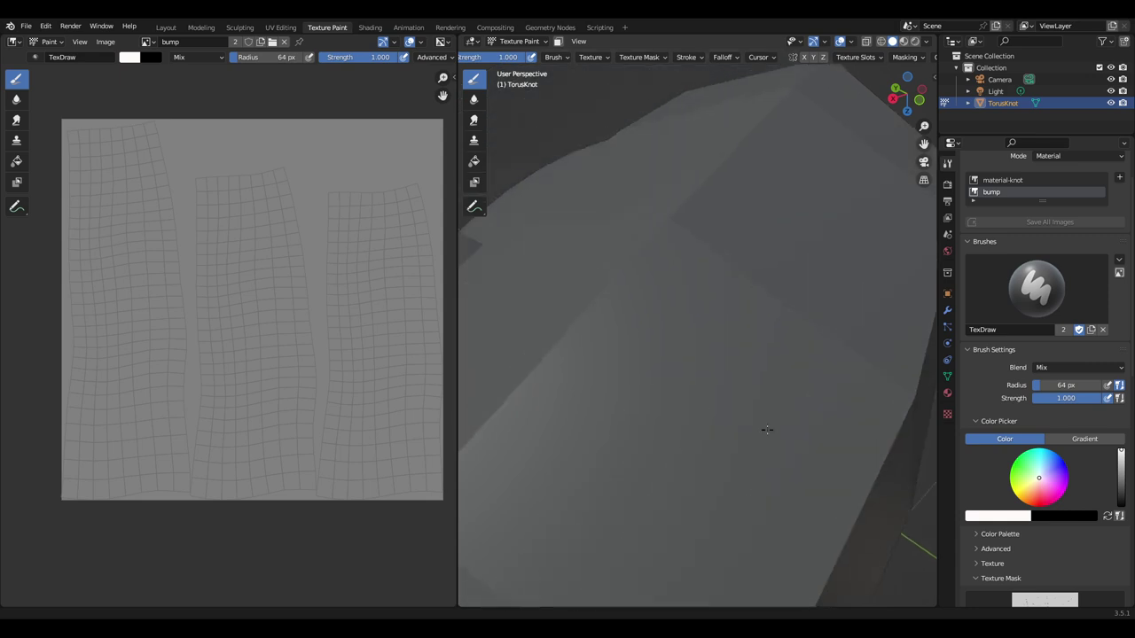
scroll(763, 428, down, 3)
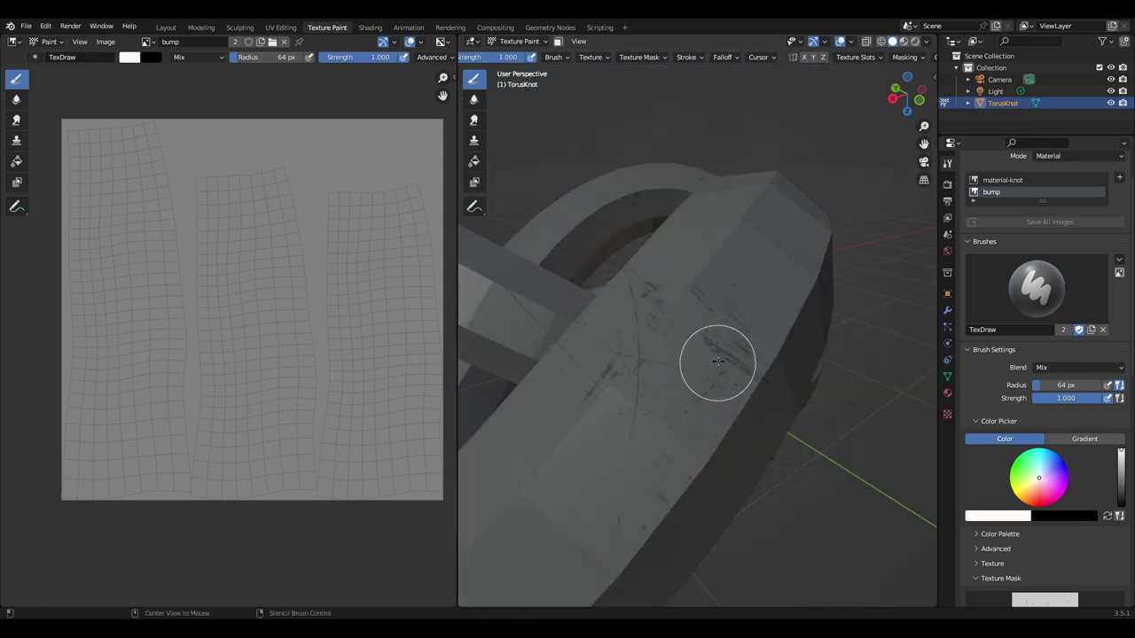
mouse_move(716, 353)
mouse_down()
mouse_move(750, 380)
mouse_move(729, 405)
mouse_move(772, 438)
mouse_move(611, 474)
mouse_move(683, 384)
mouse_move(611, 463)
mouse_up()
drag(722, 369, 656, 437)
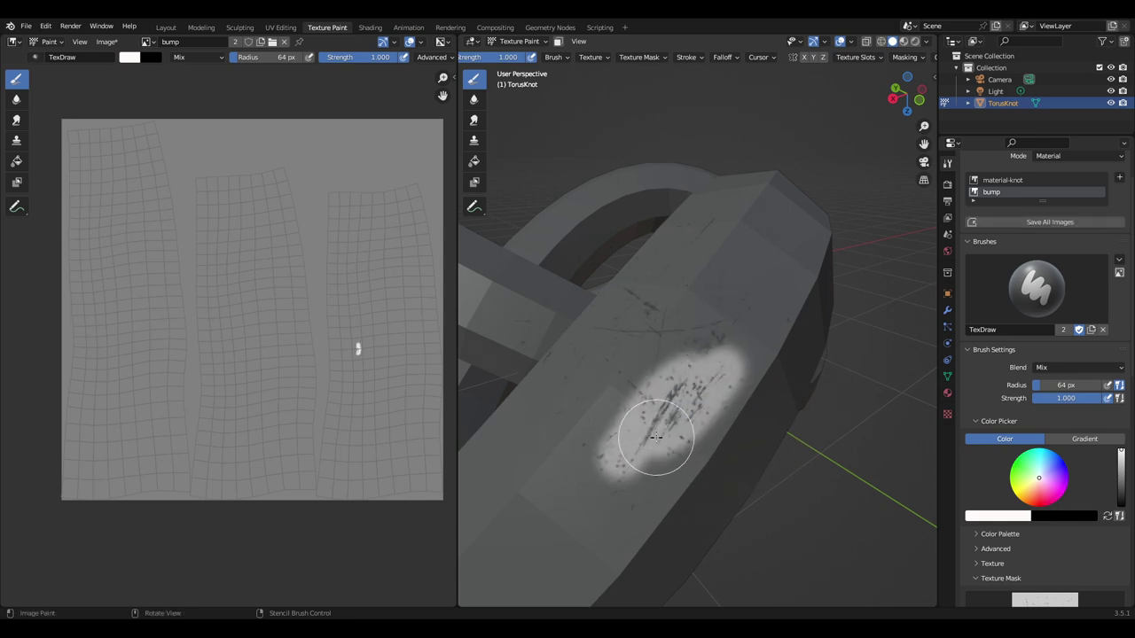
Lower the colour to mid-grey, cover the white spot, and add scratches on the front ring.
scroll(363, 395, up, 4)
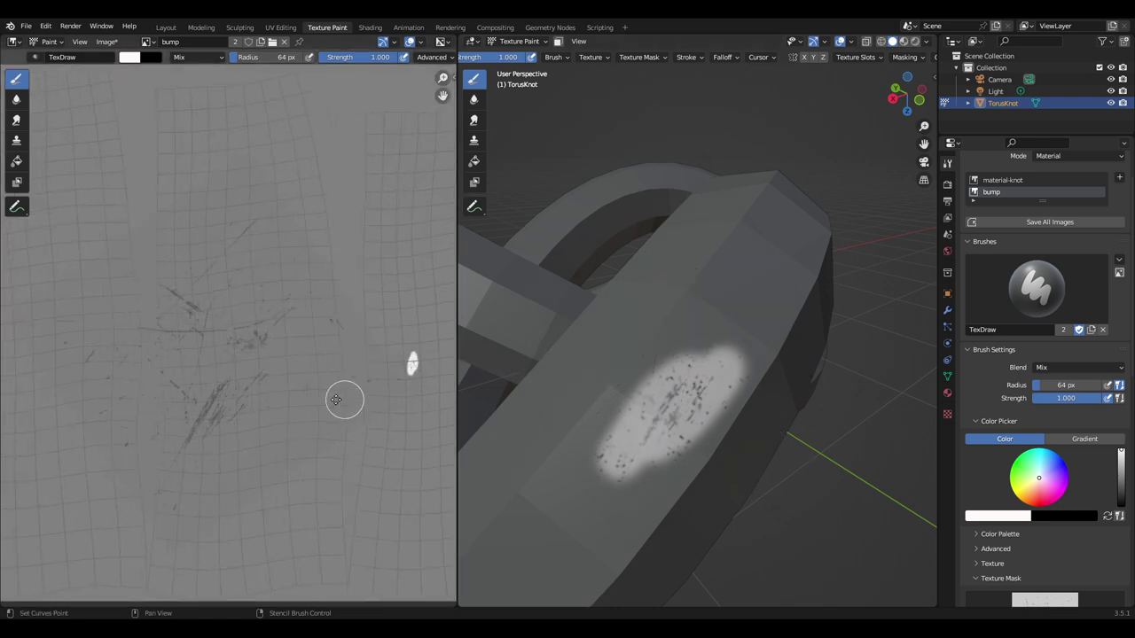
scroll(795, 431, down, 8)
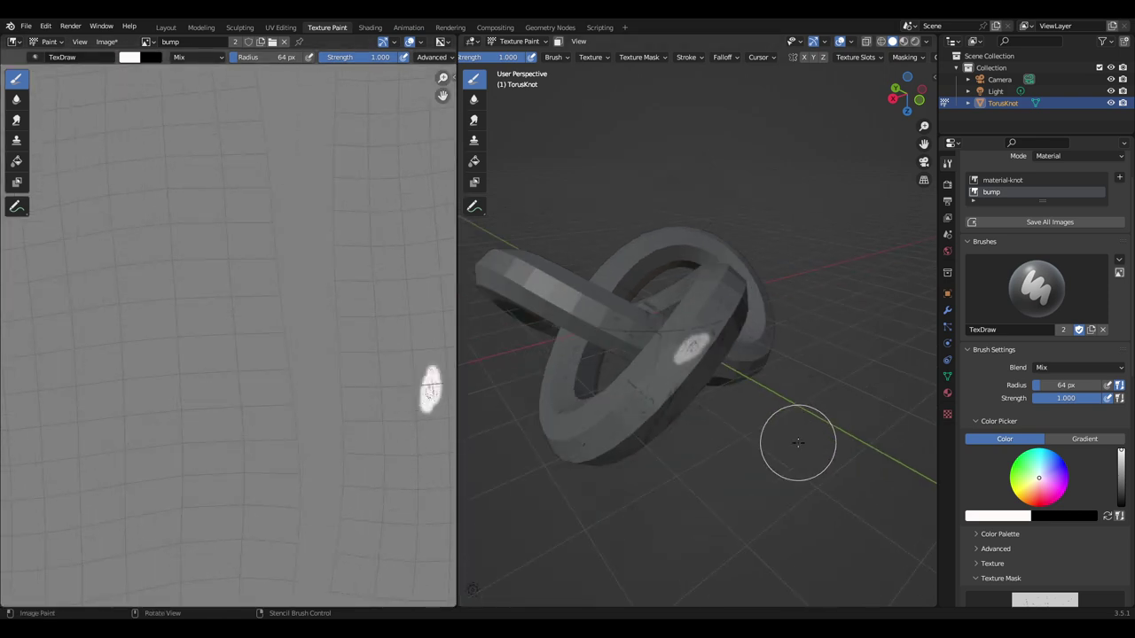
scroll(797, 443, up, 5)
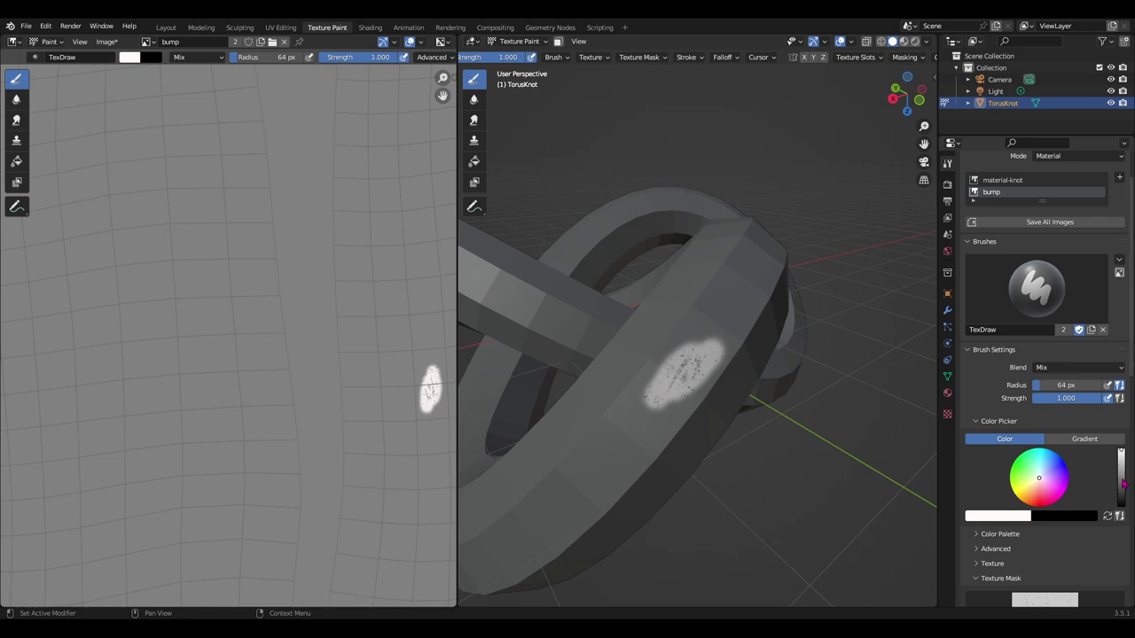
drag(1122, 484, 1121, 476)
mouse_move(716, 367)
mouse_down()
mouse_move(621, 426)
mouse_move(732, 325)
mouse_move(704, 317)
mouse_move(646, 413)
mouse_move(727, 476)
mouse_up()
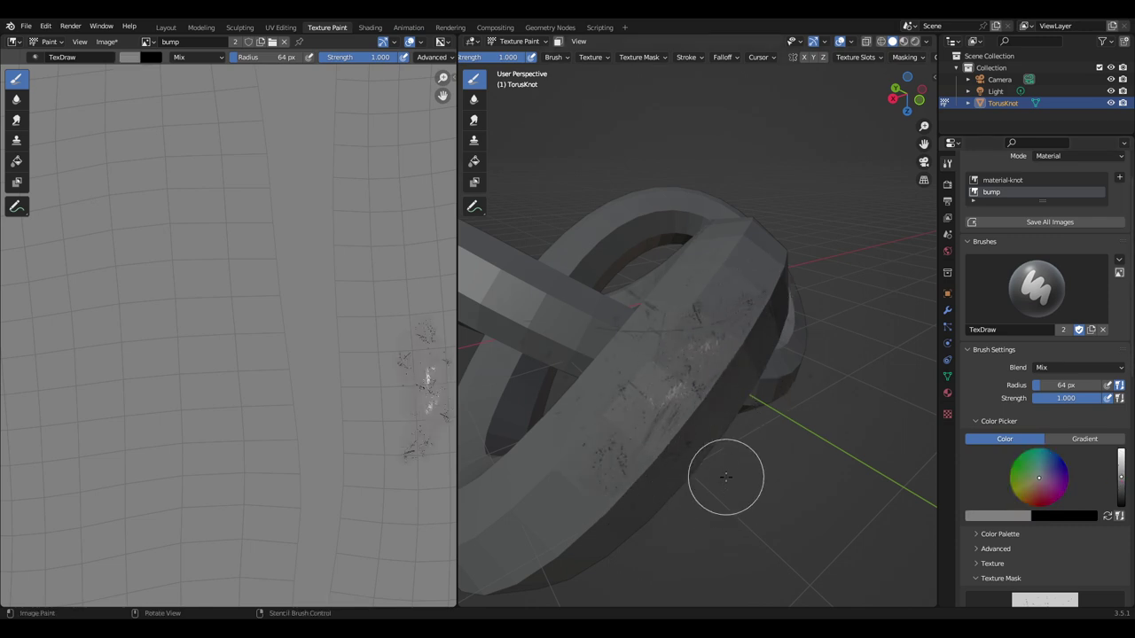
middle_drag(697, 494, 704, 446)
scroll(704, 446, down, 3)
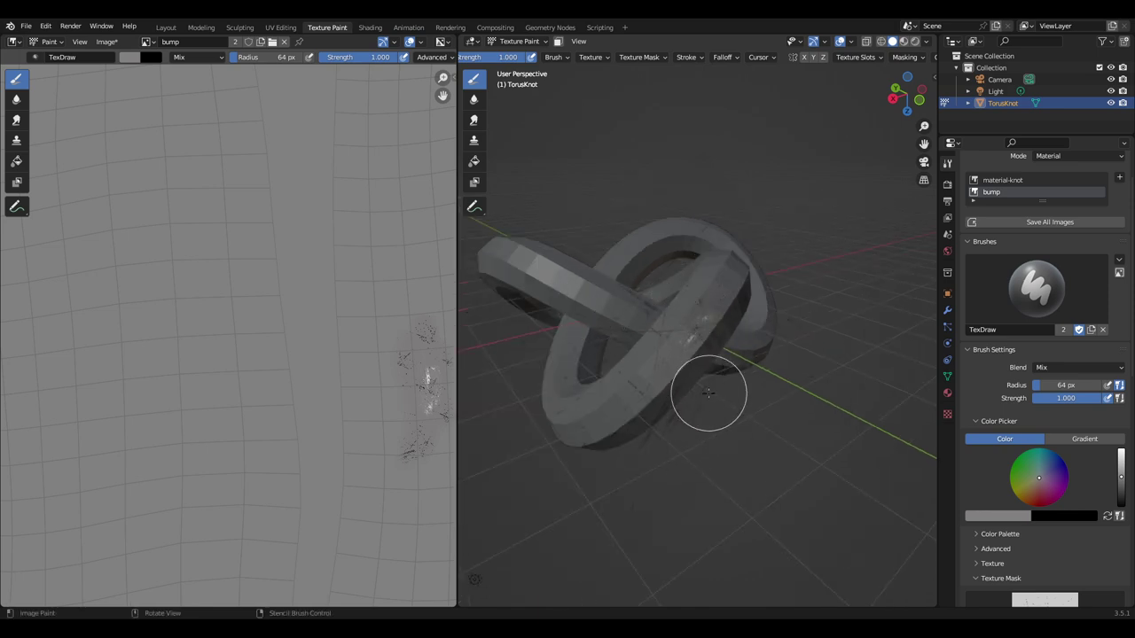
mouse_move(710, 392)
middle_down()
mouse_move(754, 411)
mouse_move(773, 388)
mouse_move(757, 446)
middle_up()
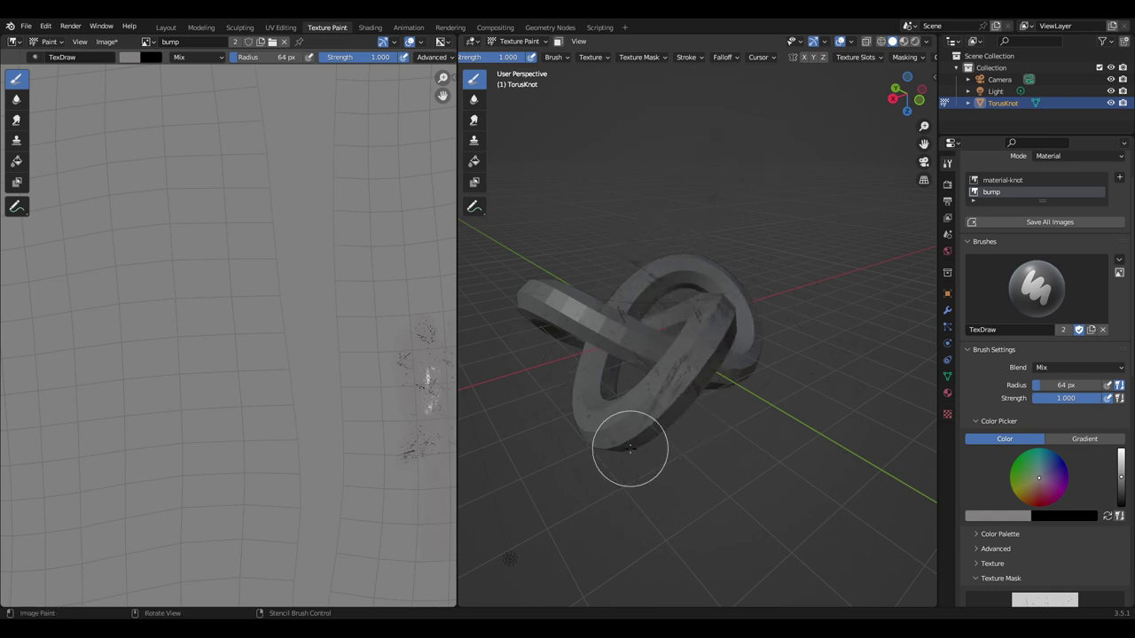
drag(698, 341, 750, 354)
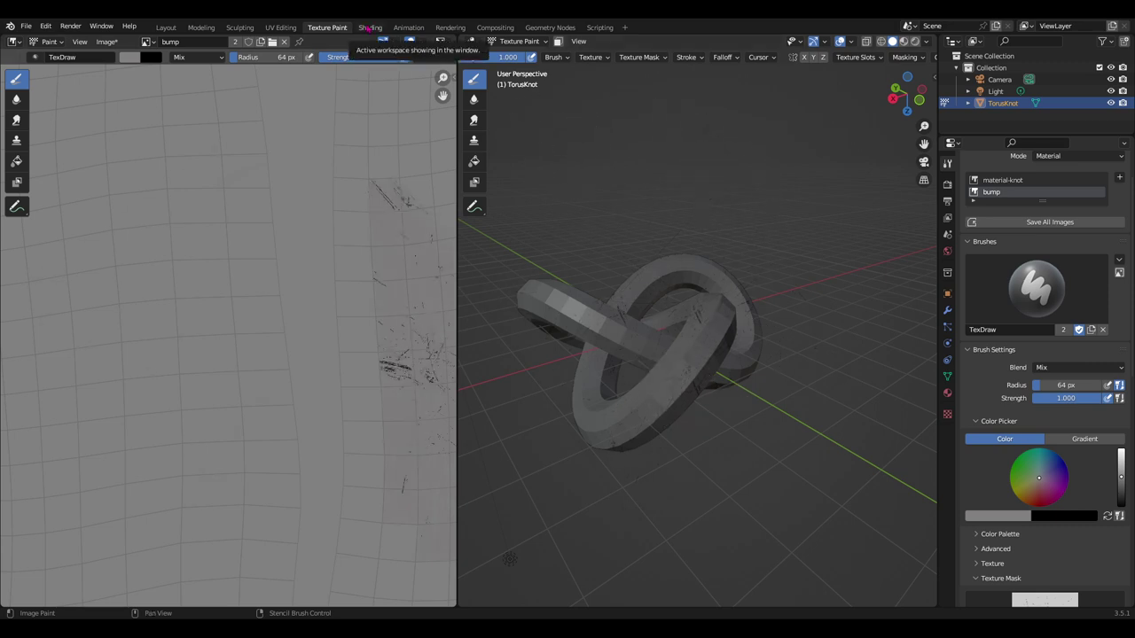
Switch to material preview, inspect the knot, and paint more scratches on its inner loop.
click(903, 42)
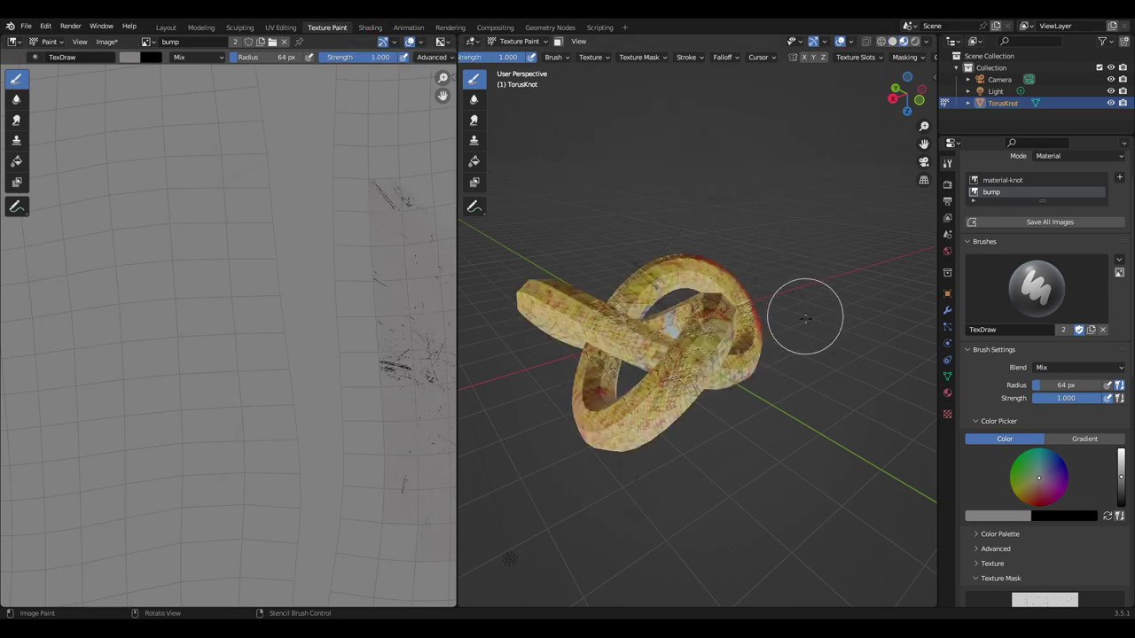
mouse_move(725, 397)
middle_down()
mouse_move(707, 381)
mouse_move(651, 405)
mouse_move(636, 357)
mouse_move(646, 469)
mouse_move(625, 432)
mouse_move(674, 403)
middle_up()
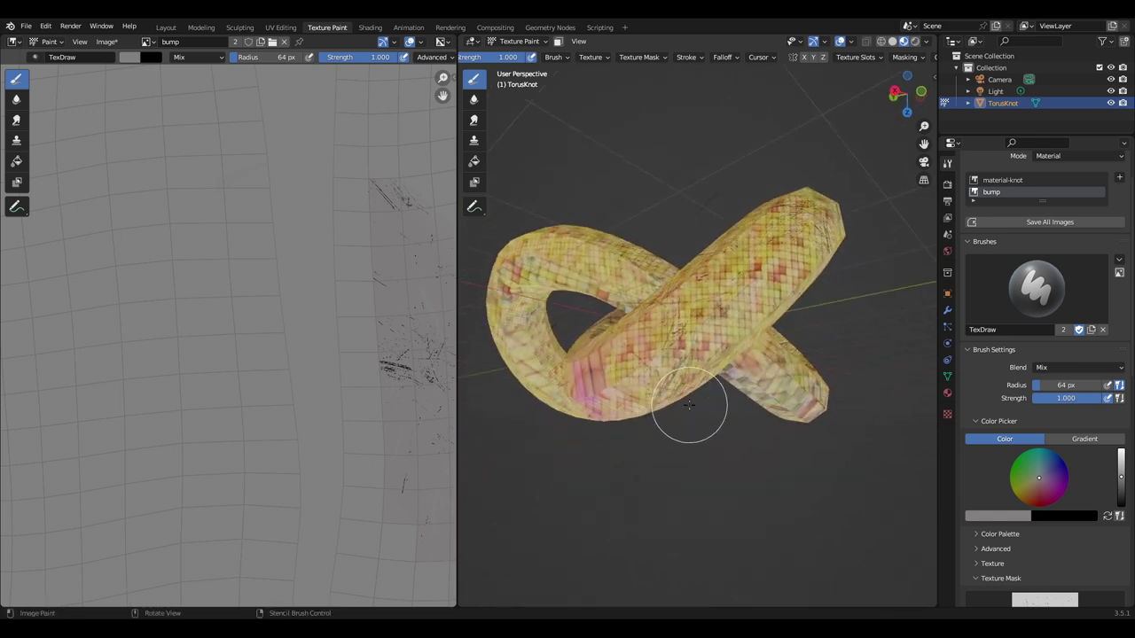
middle_drag(692, 464, 648, 415)
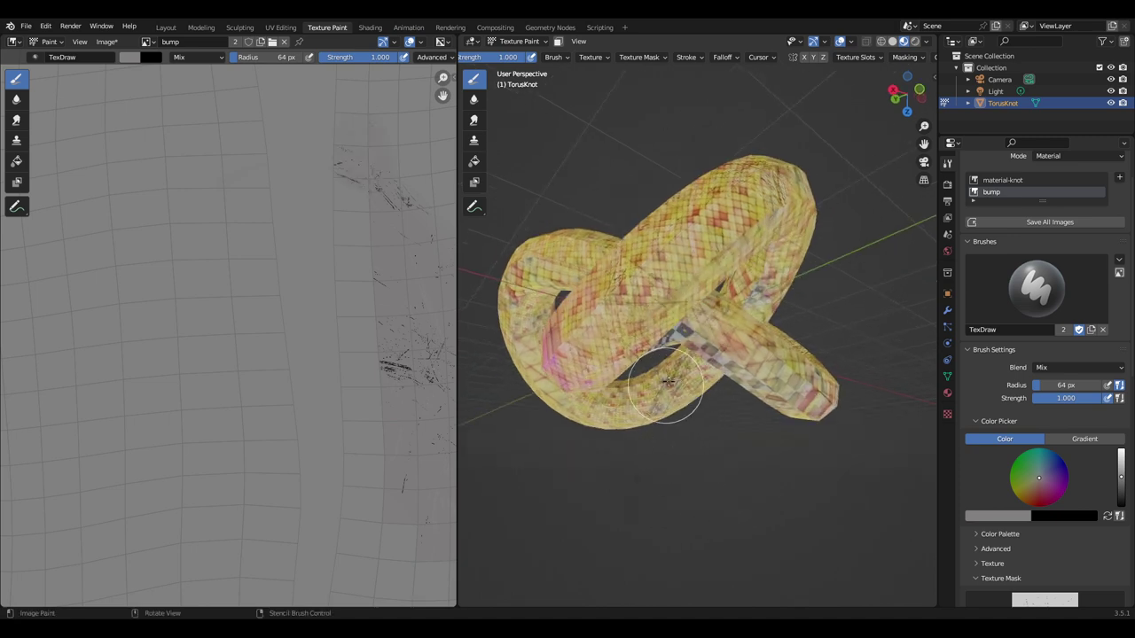
middle_drag(735, 482, 743, 330)
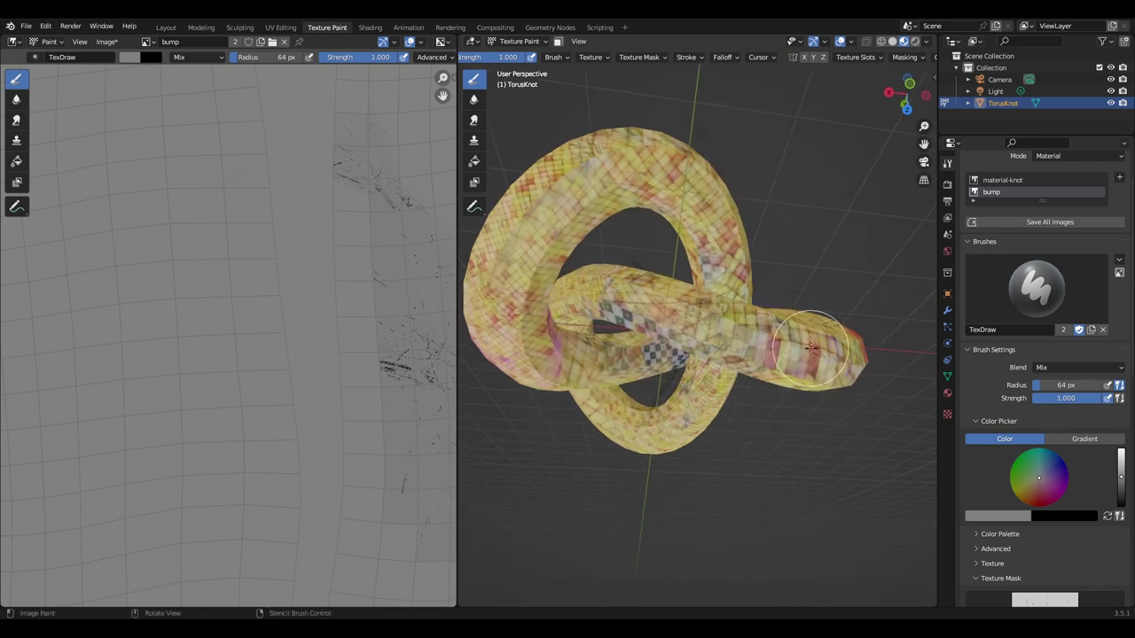
middle_drag(811, 393, 704, 383)
scroll(734, 387, up, 2)
scroll(734, 386, up, 2)
mouse_move(697, 494)
middle_down()
mouse_move(684, 487)
mouse_move(786, 482)
mouse_move(752, 495)
middle_up()
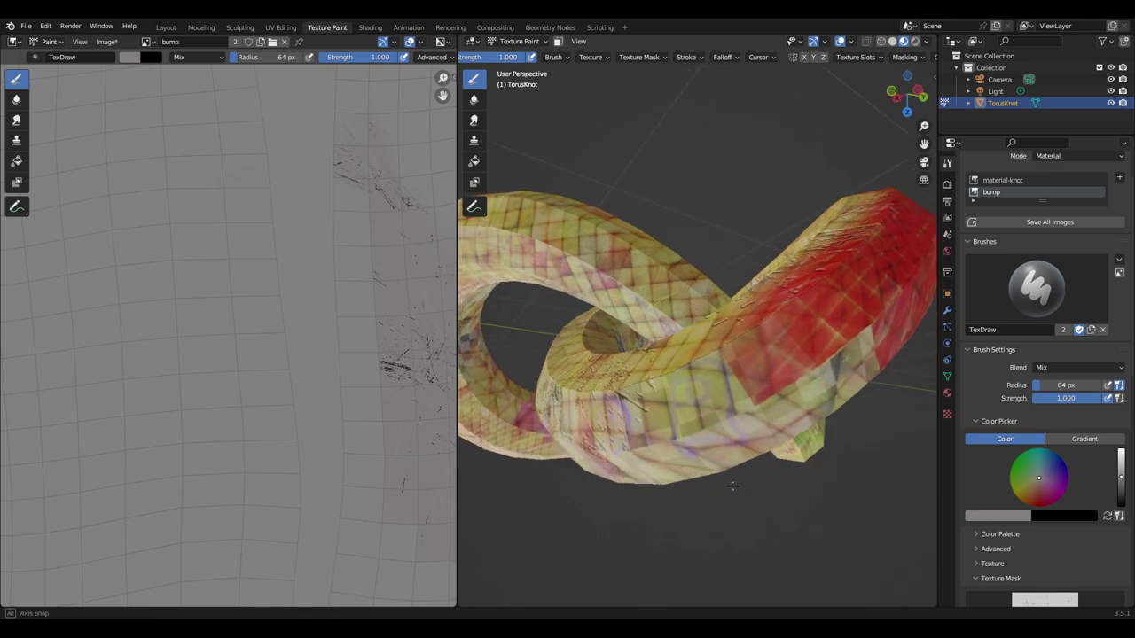
drag(680, 372, 716, 377)
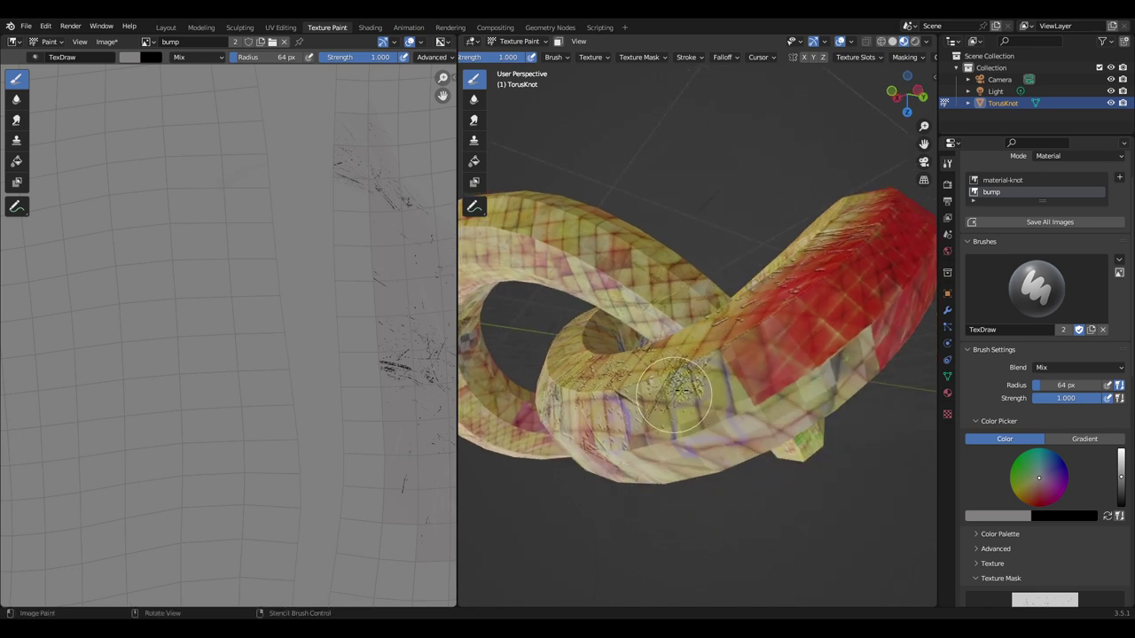
mouse_move(766, 506)
middle_down()
mouse_move(750, 504)
mouse_move(762, 486)
middle_up()
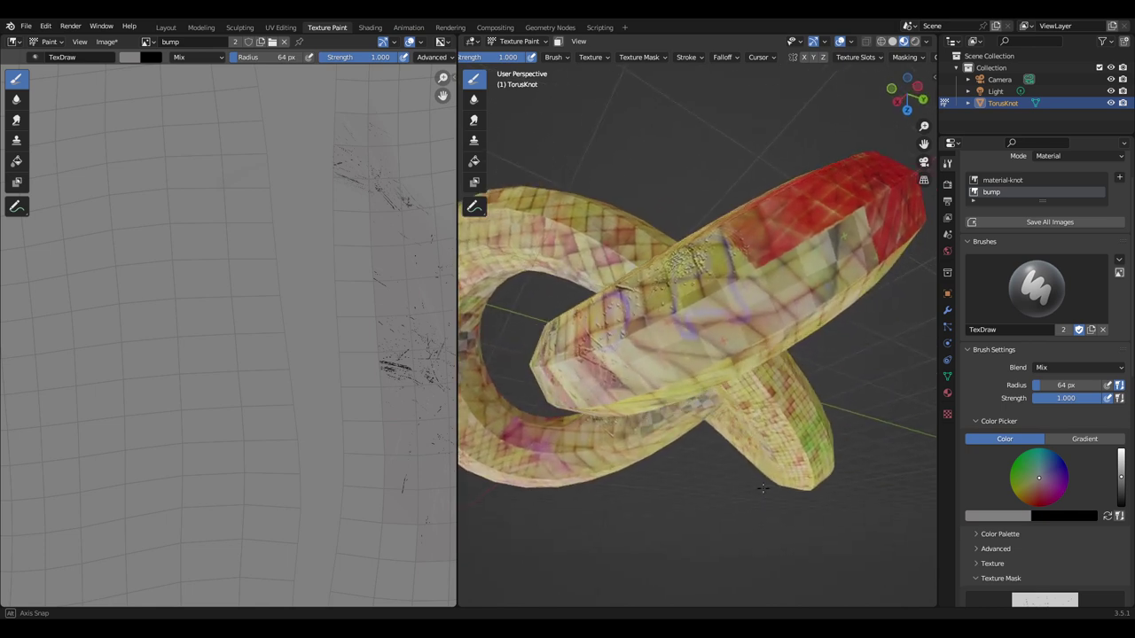
Paint another stencil scratch stroke on the knot, then undo it.
scroll(1039, 404, down, 3)
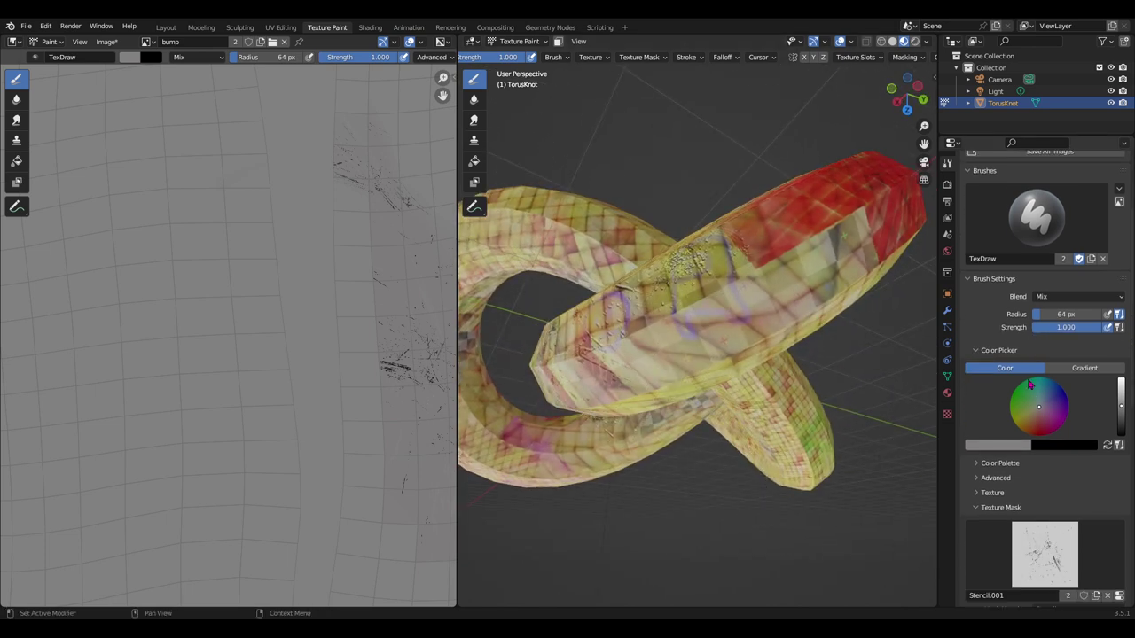
scroll(1029, 383, down, 3)
scroll(1031, 387, down, 3)
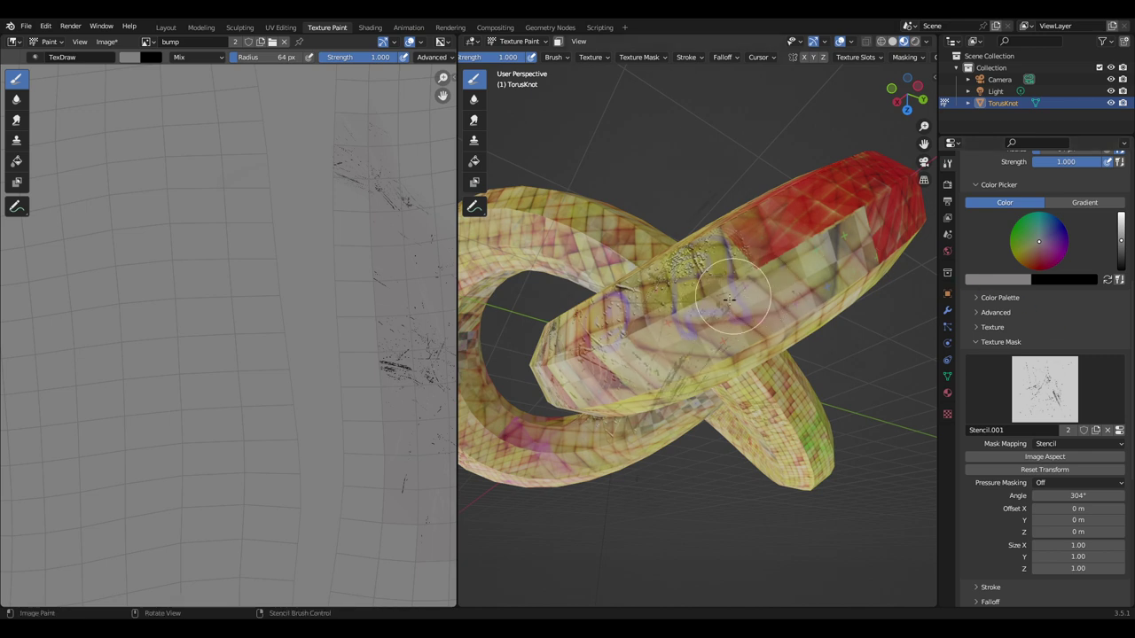
drag(687, 356, 672, 390)
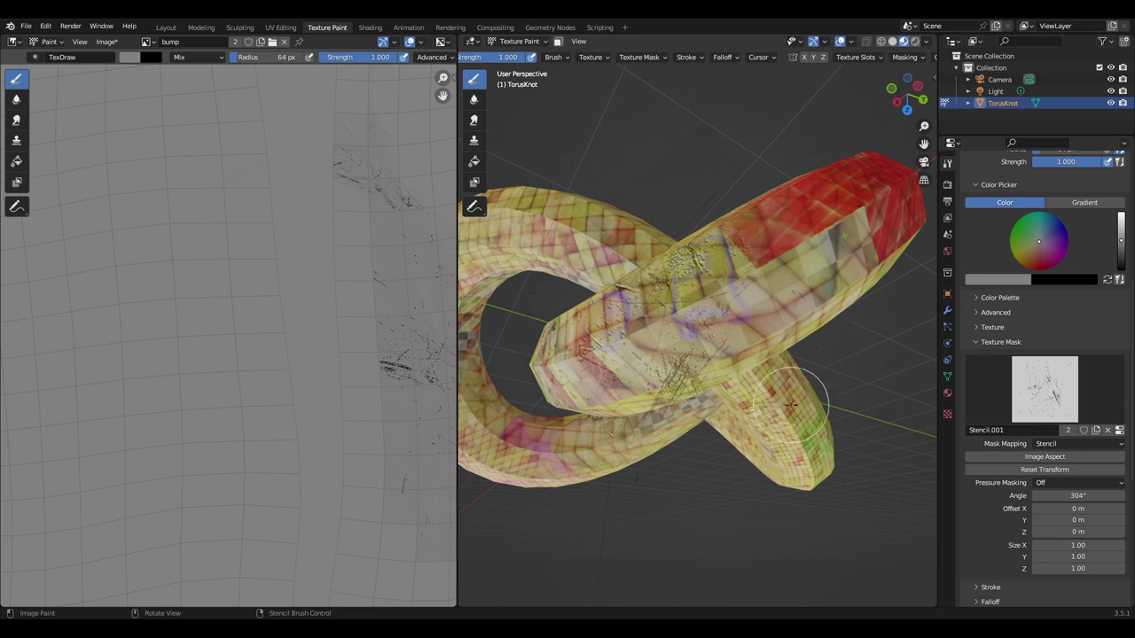
key(ctrl+z)
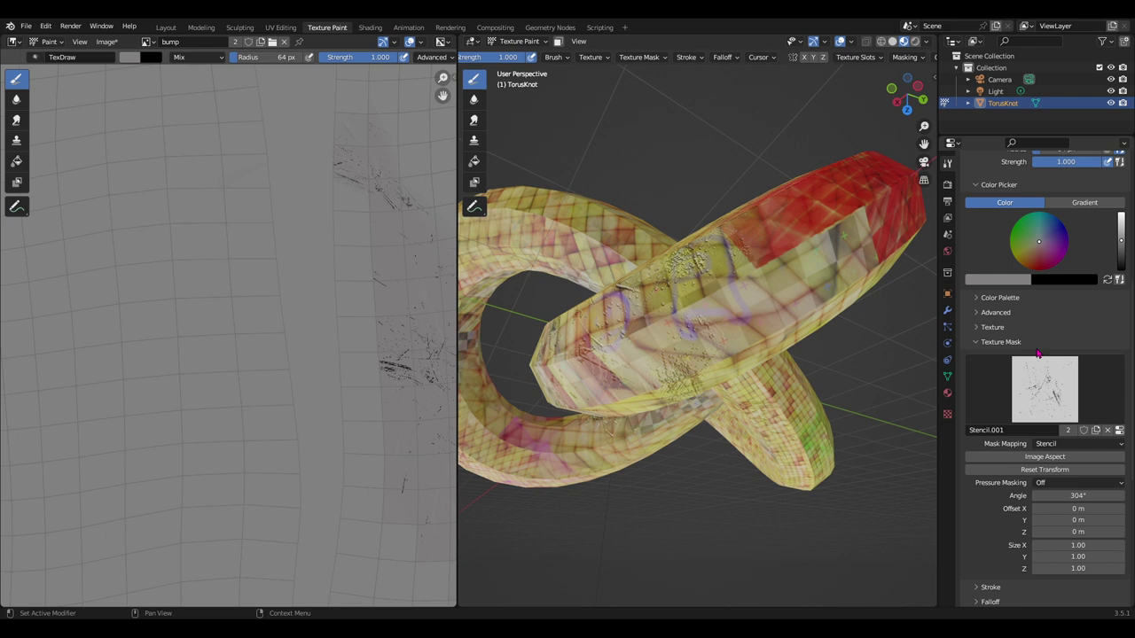
Show the Stencil.001 texture's image settings and view the knot from above.
click(947, 416)
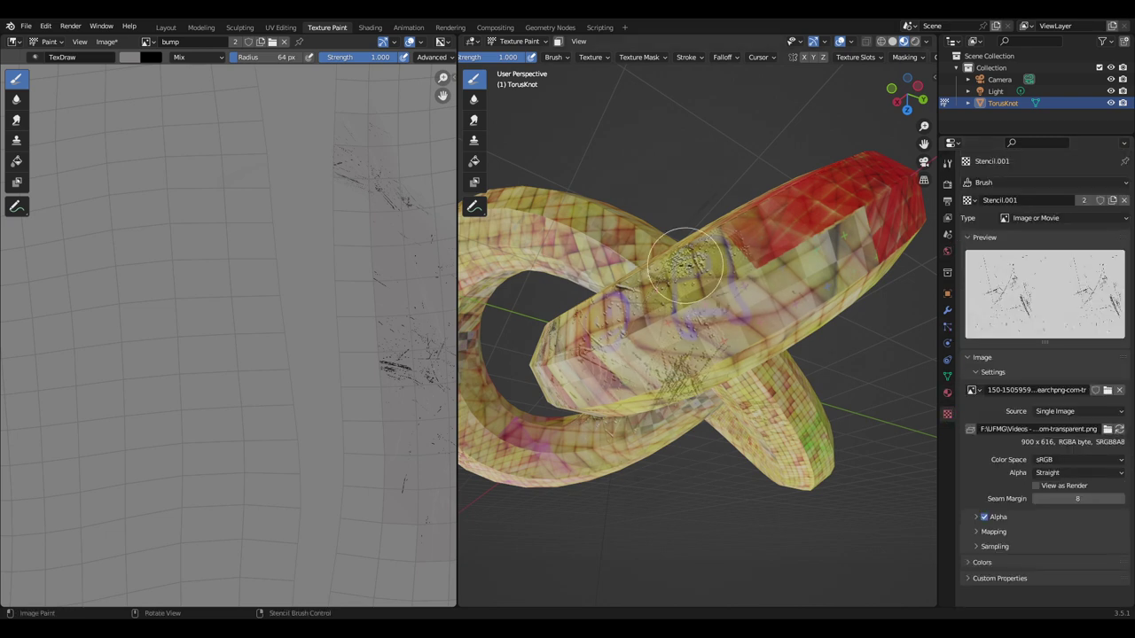
middle_drag(684, 253, 704, 387)
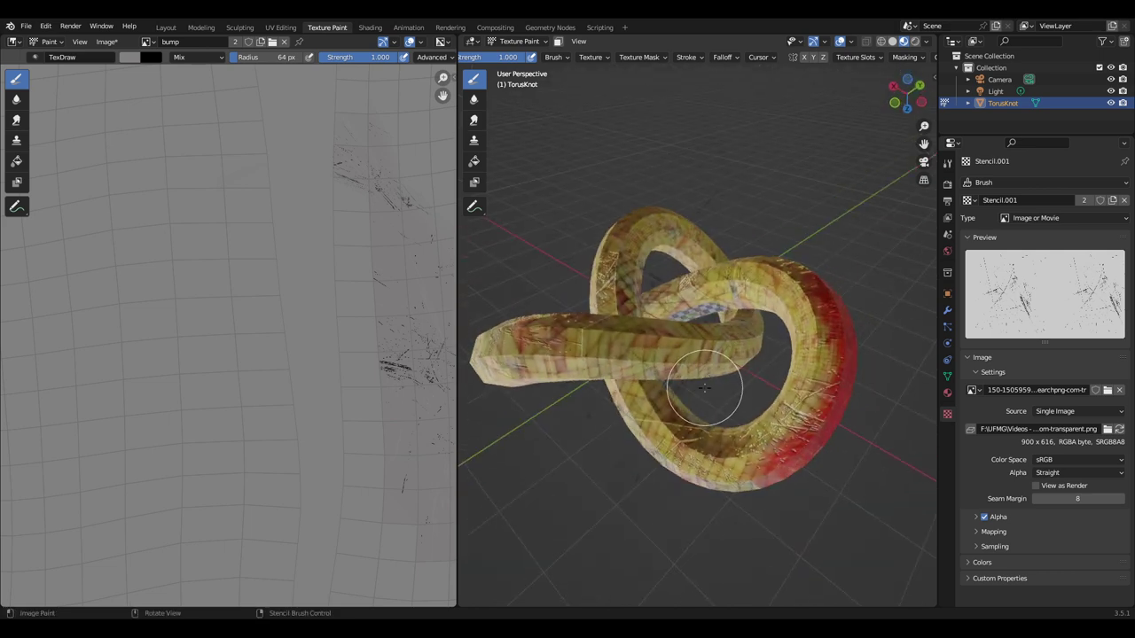
middle_drag(658, 423, 620, 417)
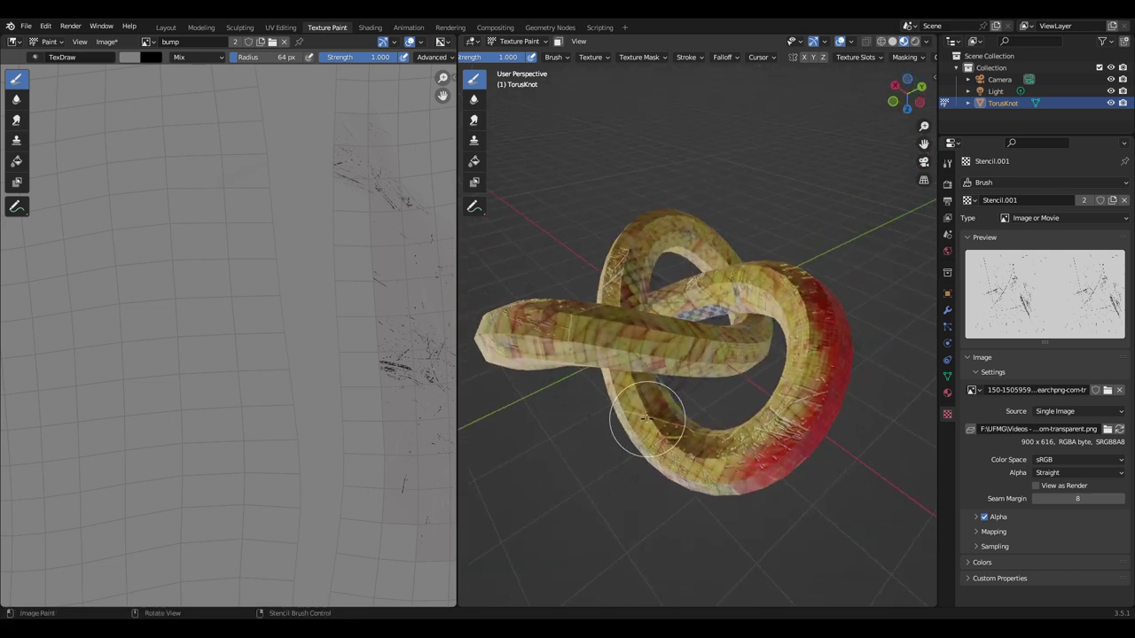
mouse_move(674, 390)
middle_down()
mouse_move(711, 341)
mouse_move(754, 355)
mouse_move(798, 346)
middle_up()
scroll(710, 341, up, 3)
scroll(714, 362, up, 1)
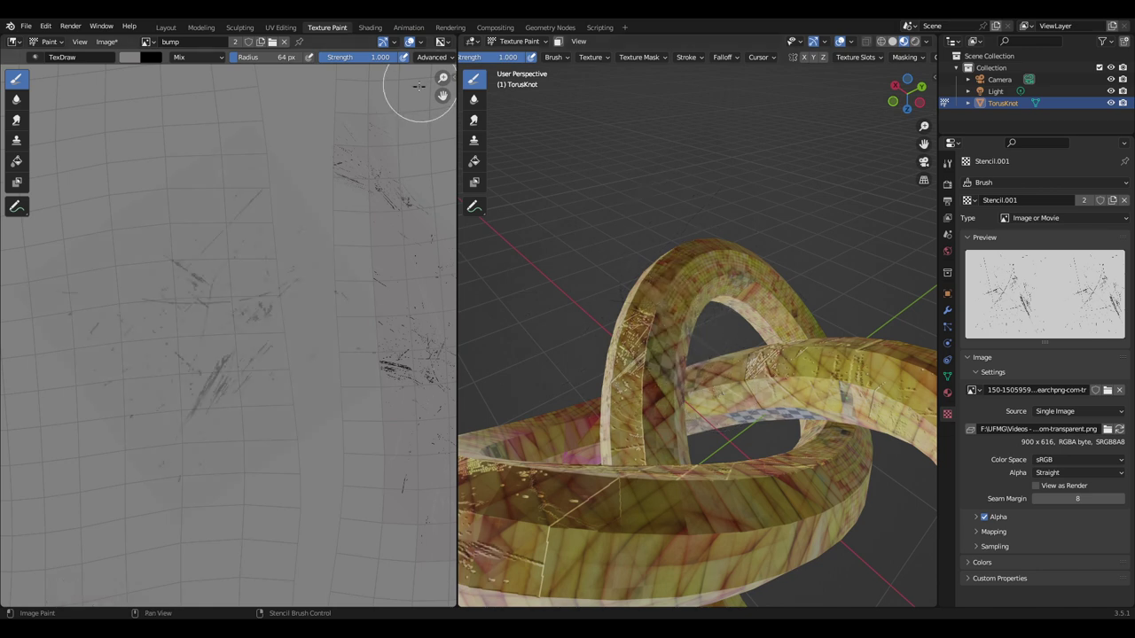
Change the brush texture's mapping mode in the Texture popover.
click(554, 56)
click(590, 57)
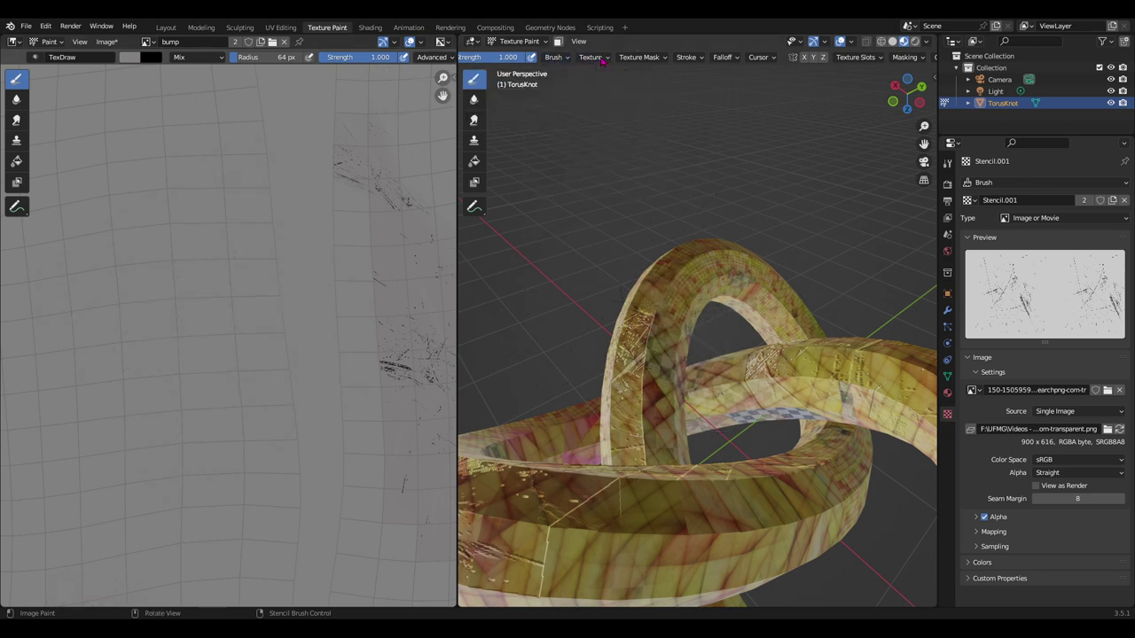
click(603, 95)
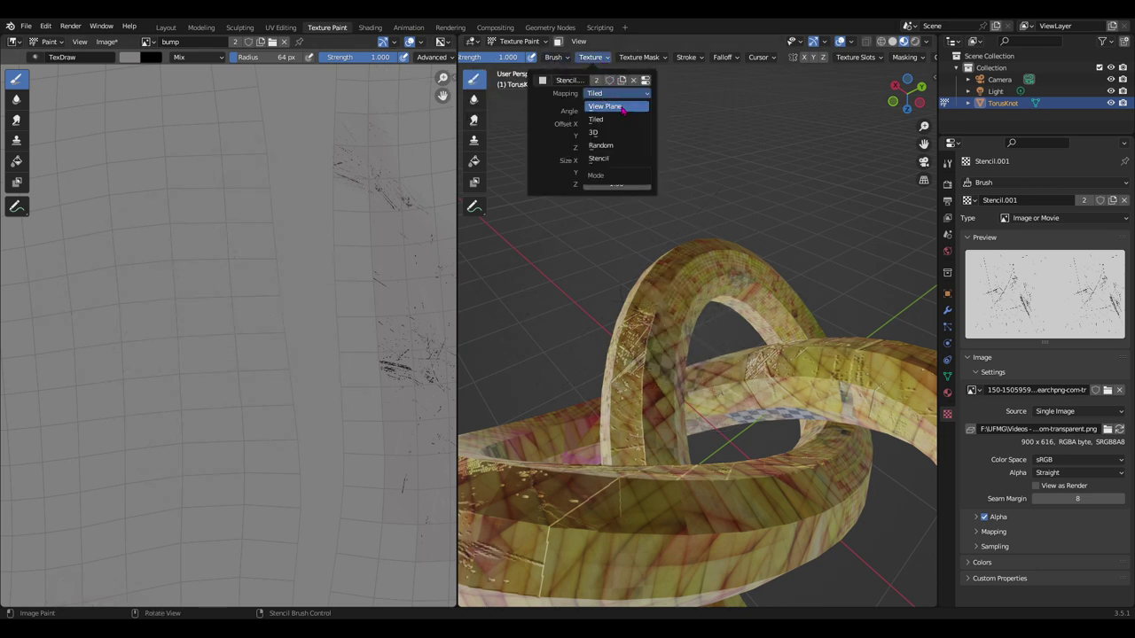
click(607, 107)
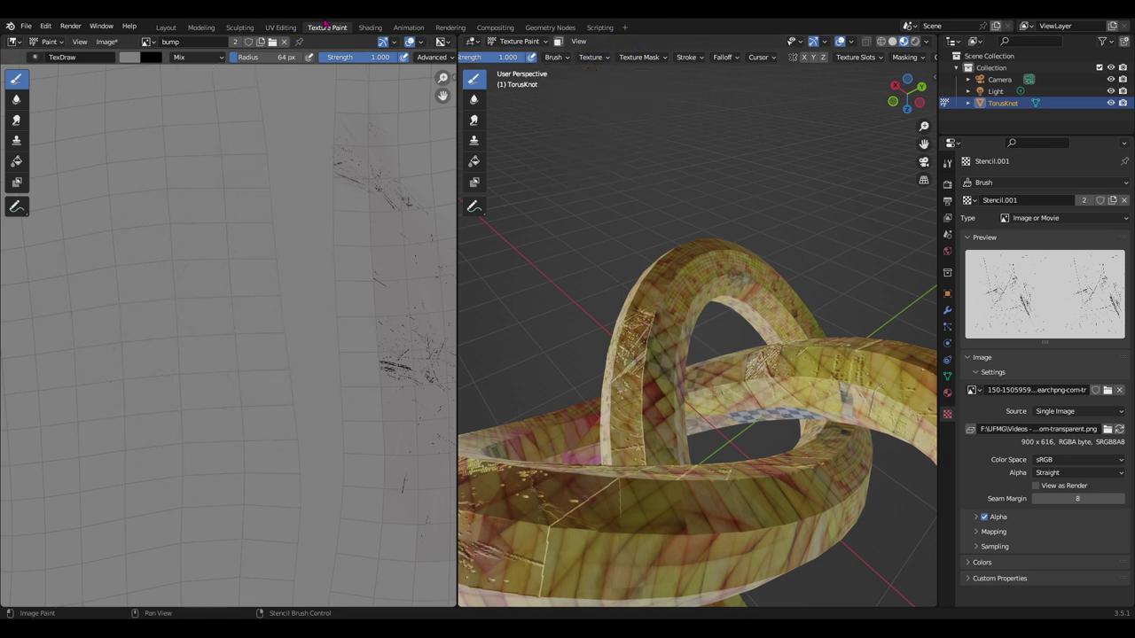
scroll(394, 199, down, 3)
scroll(499, 365, down, 3)
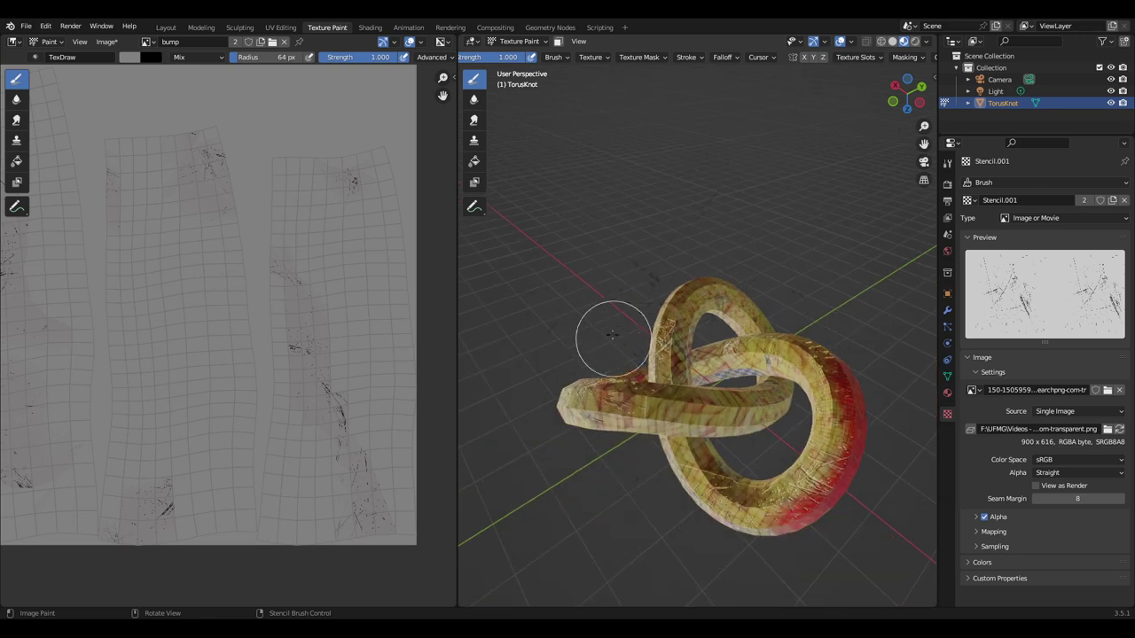
Clear the Stencil.001 texture from the brush so no brush texture is linked.
click(280, 27)
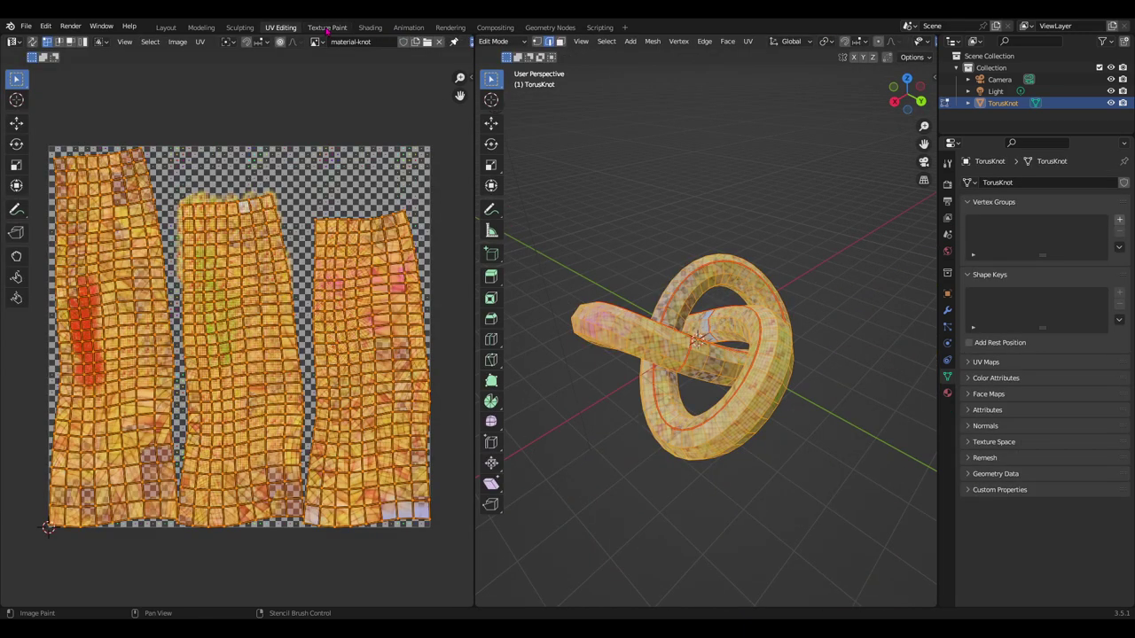
click(326, 27)
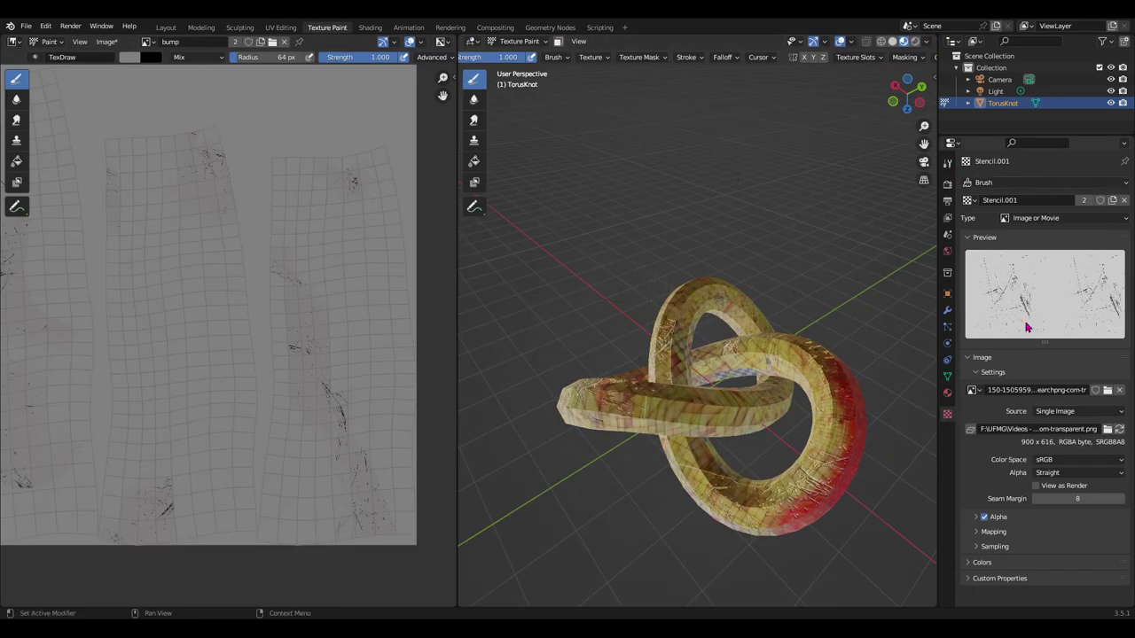
click(1124, 201)
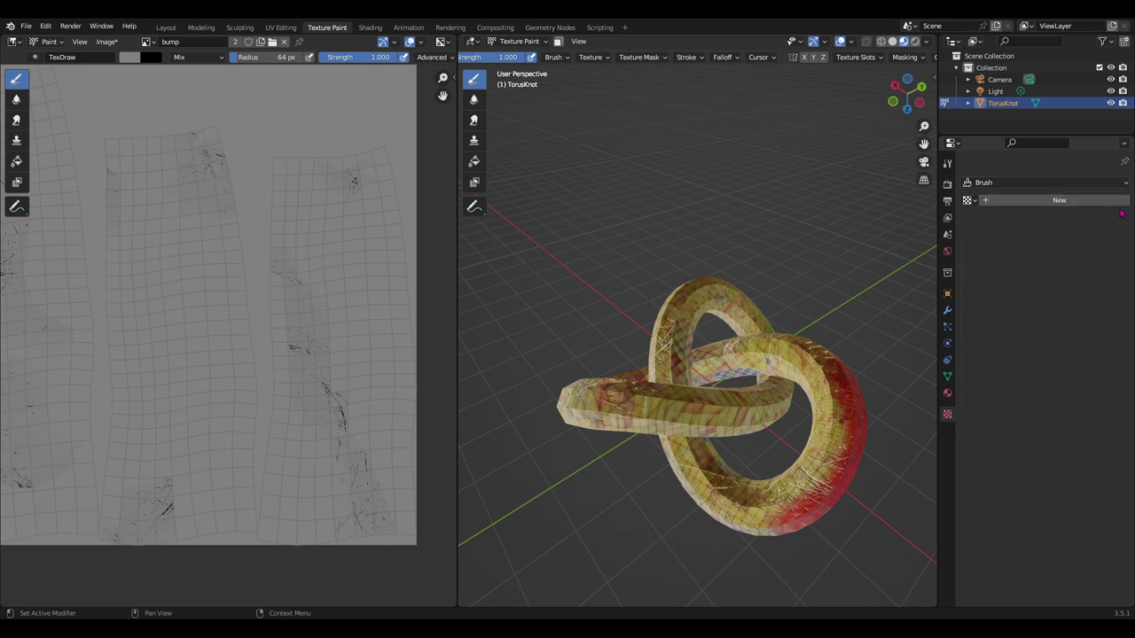
click(969, 201)
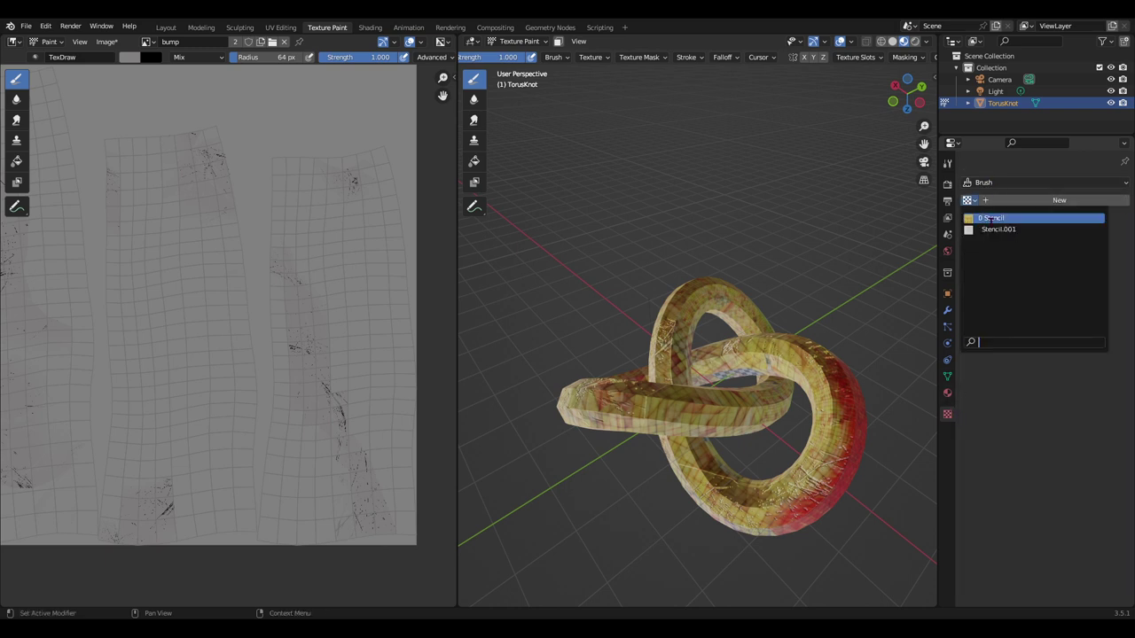
click(1003, 220)
click(1124, 202)
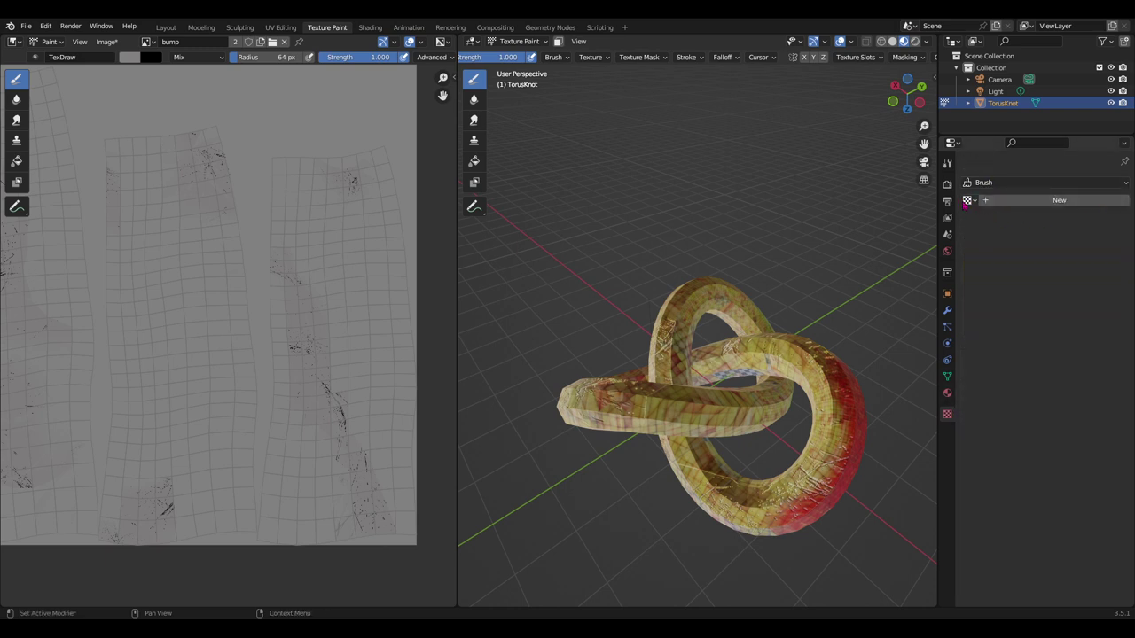
click(967, 202)
click(970, 203)
click(947, 163)
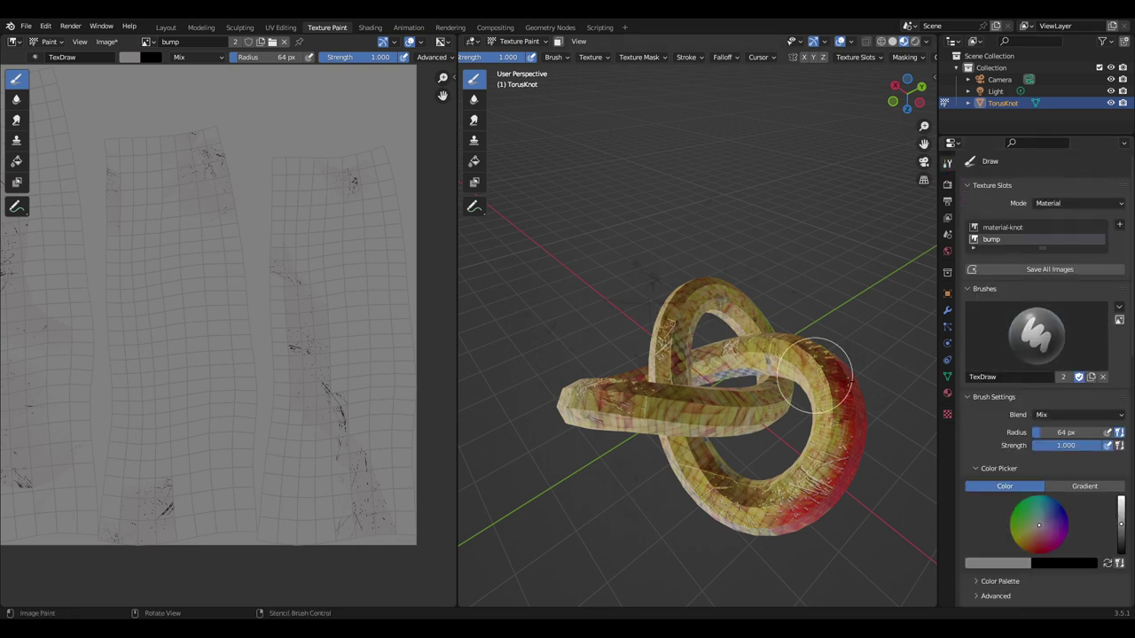
Remove the Stencil.001 texture from the brush's mask slot, leaving it empty.
scroll(1007, 451, down, 5)
scroll(1006, 434, down, 5)
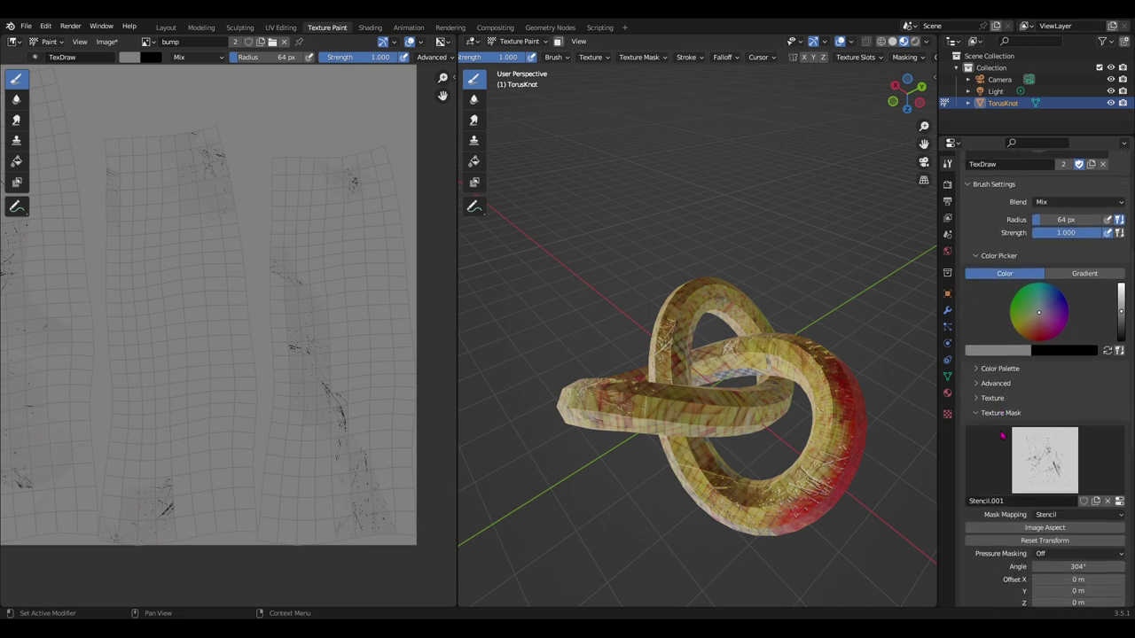
scroll(1005, 417, down, 5)
scroll(1003, 391, down, 2)
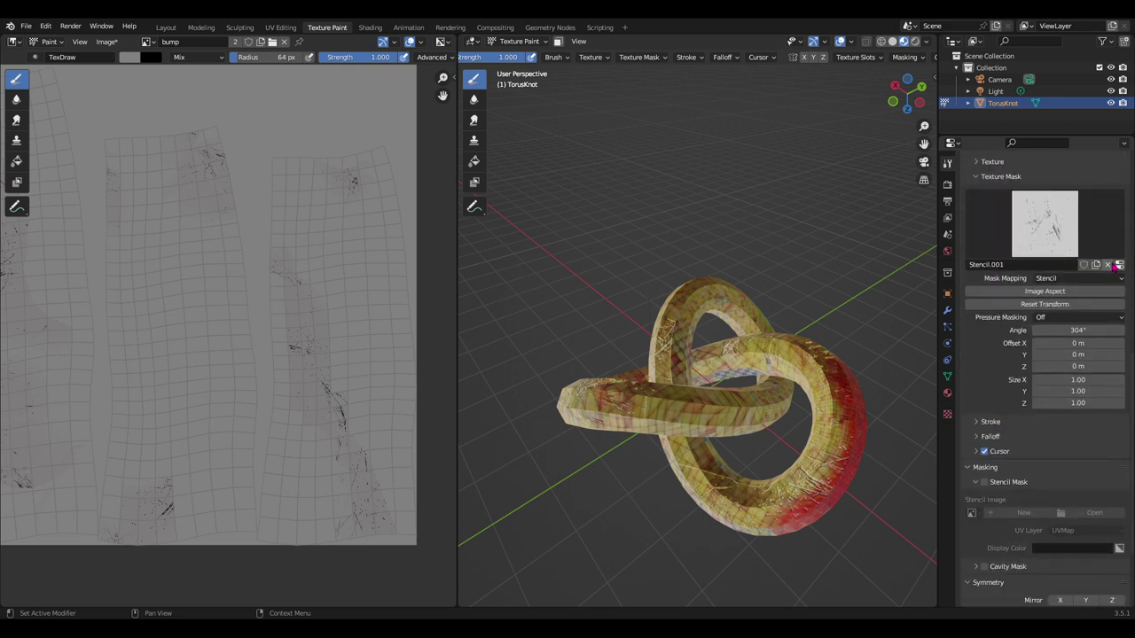
scroll(1028, 238, up, 2)
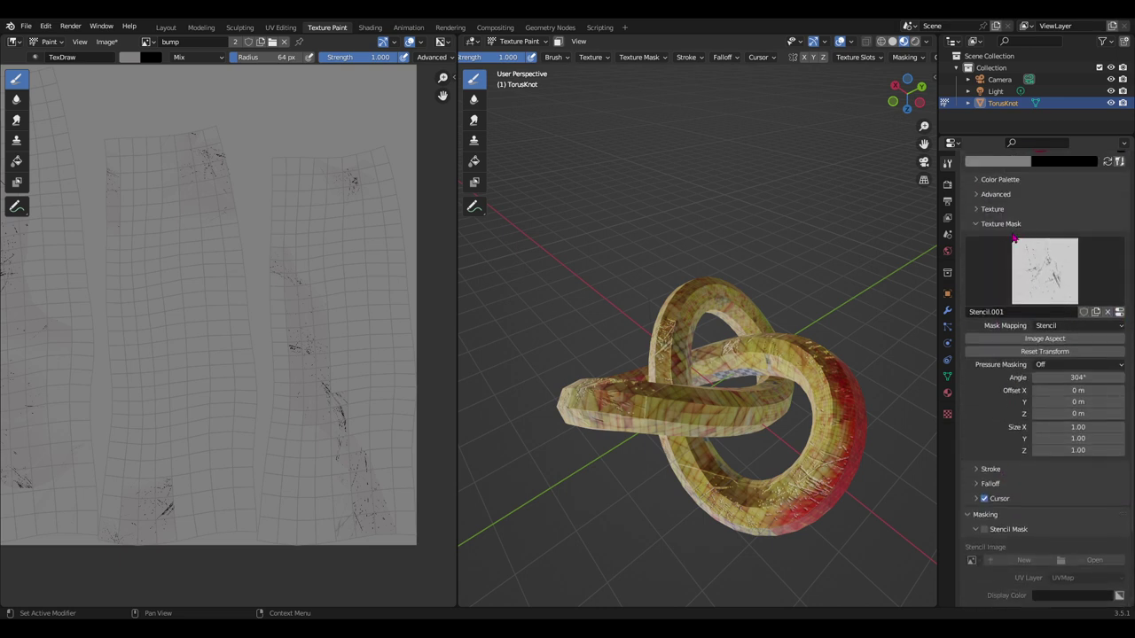
scroll(1051, 257, up, 3)
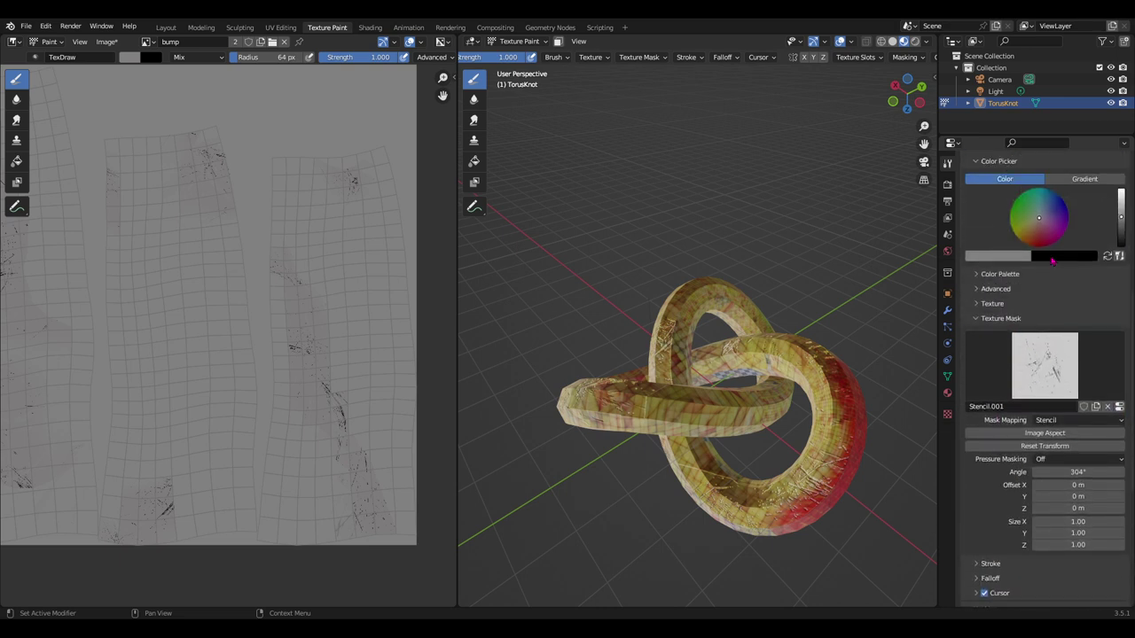
click(1107, 406)
scroll(1019, 376, down, 2)
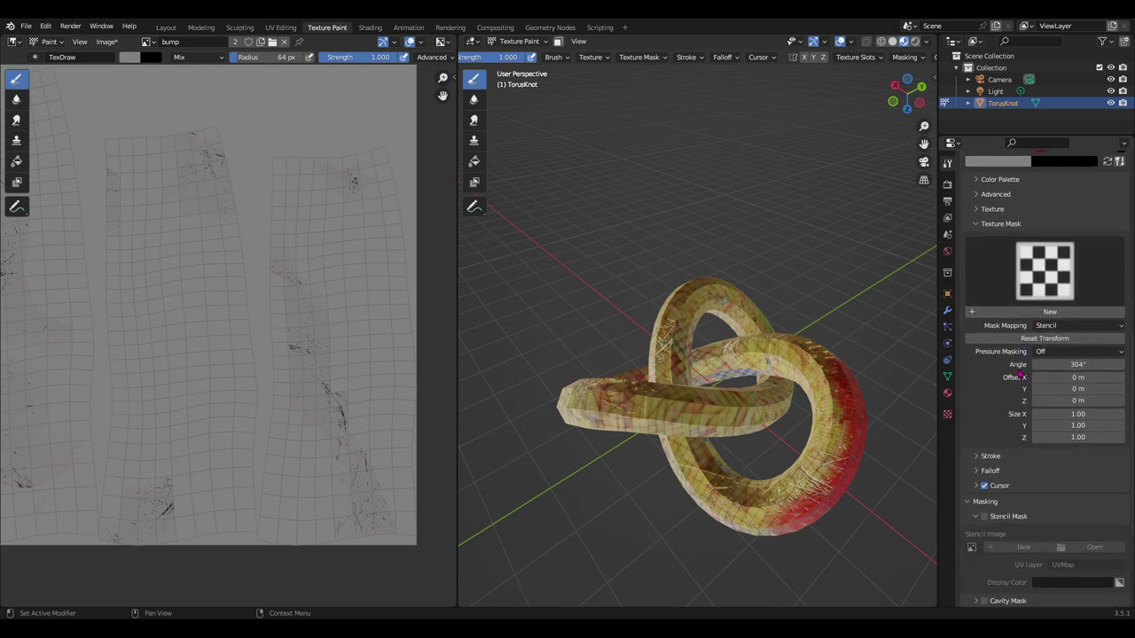
scroll(1014, 362, down, 2)
scroll(1020, 376, down, 2)
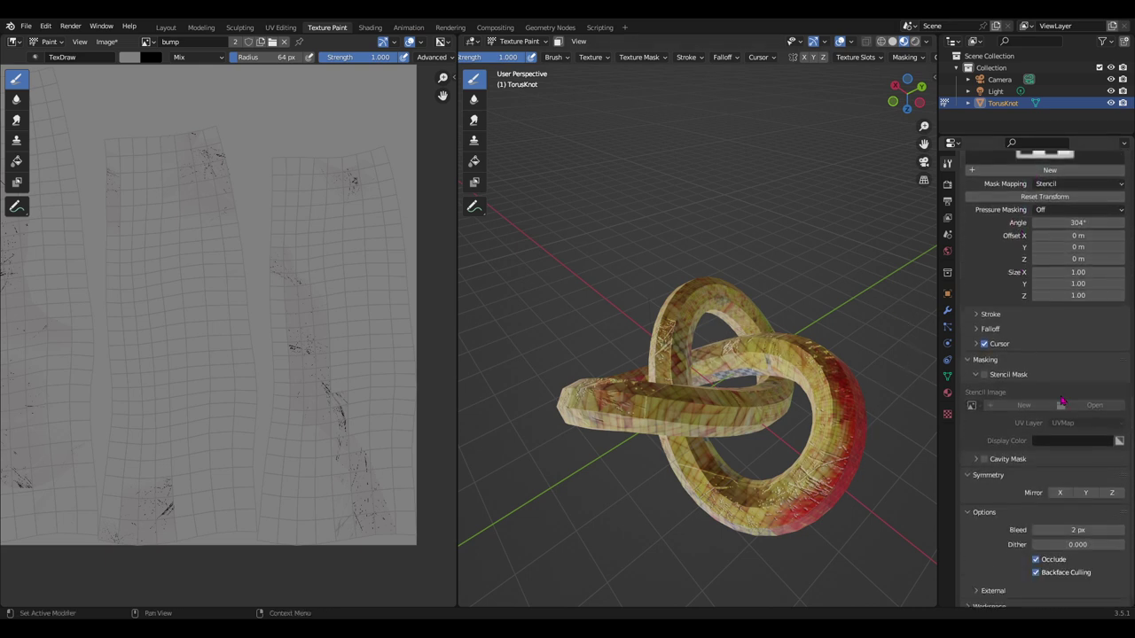
scroll(1026, 384, down, 2)
scroll(1020, 443, up, 6)
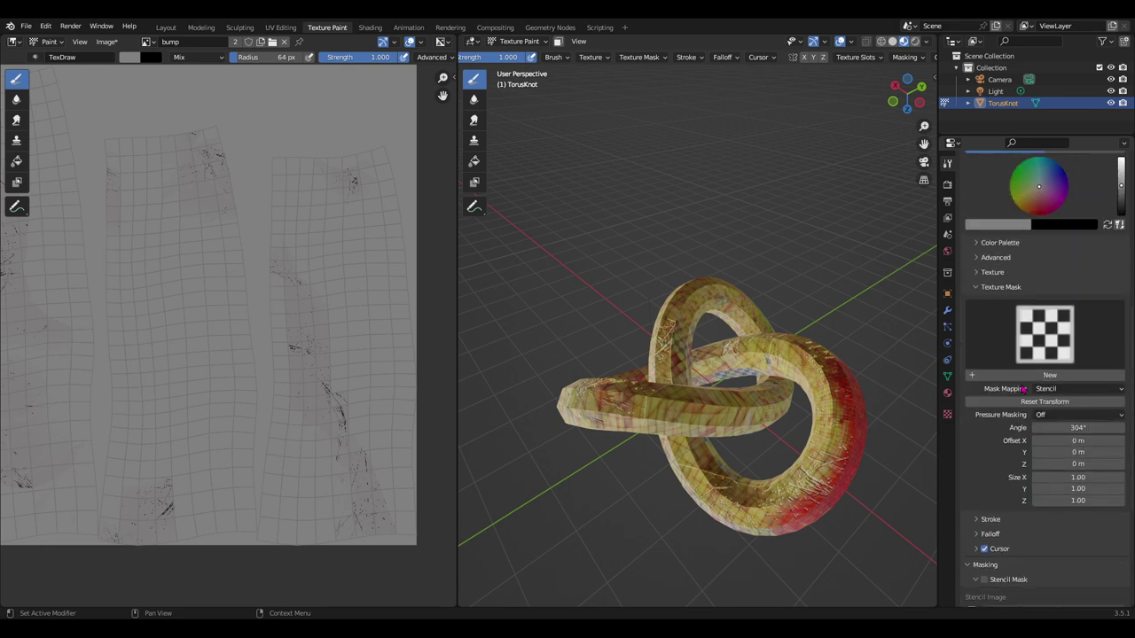
scroll(1021, 417, up, 4)
scroll(1022, 391, up, 6)
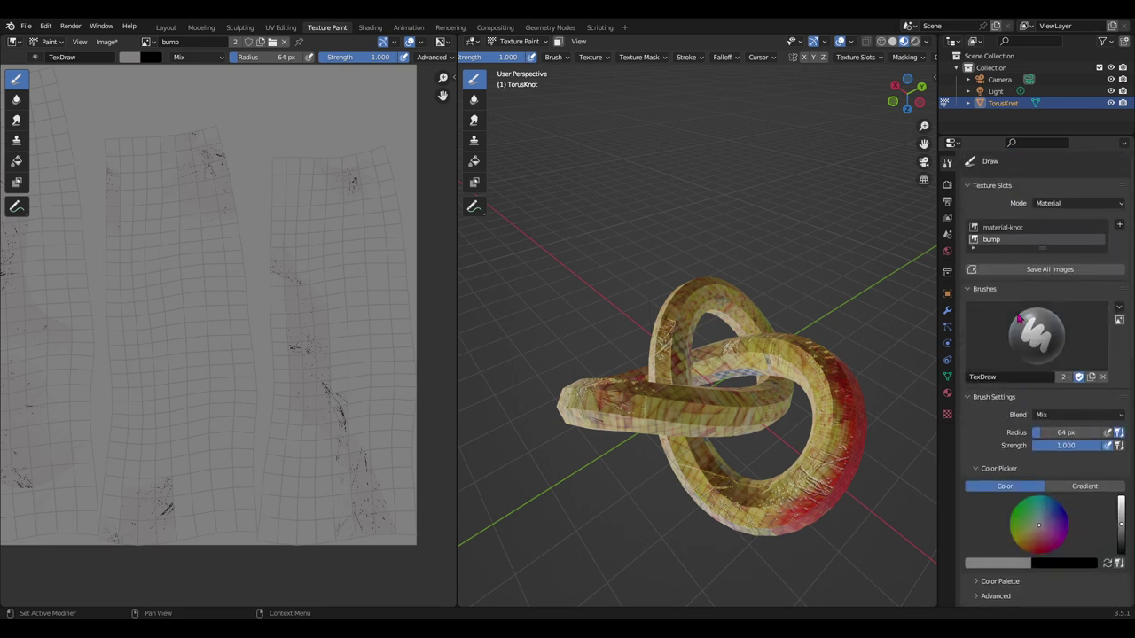
Enlarge the Texture Slots list and toggle between the material-knot colour texture and bump image.
click(1010, 232)
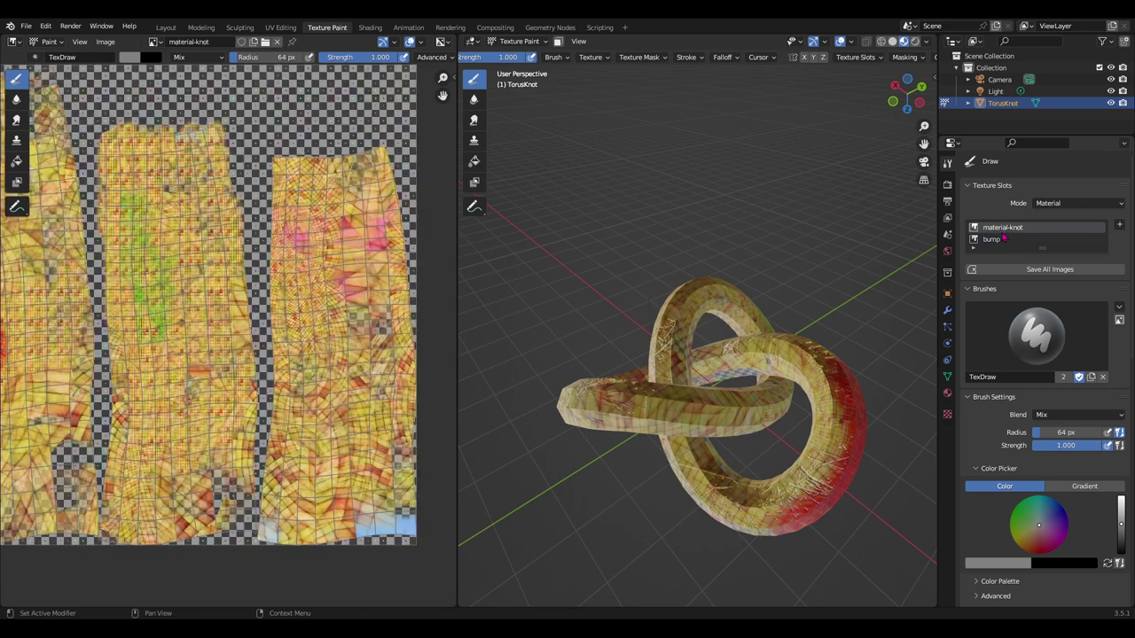
click(998, 241)
click(1003, 228)
drag(1043, 248, 1044, 272)
click(993, 241)
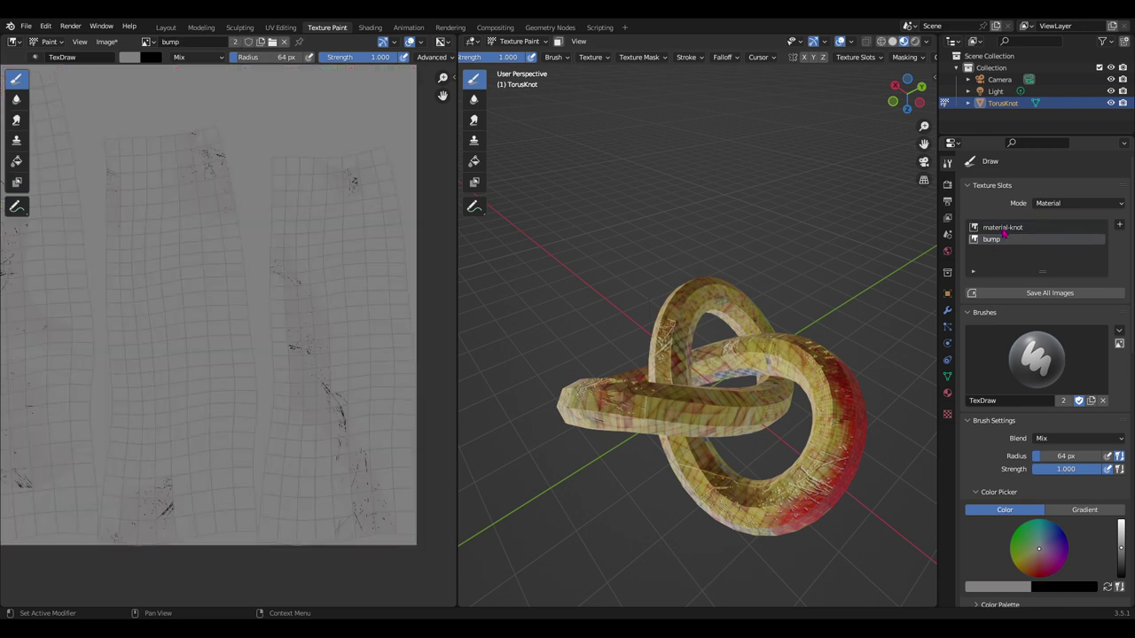
click(1005, 229)
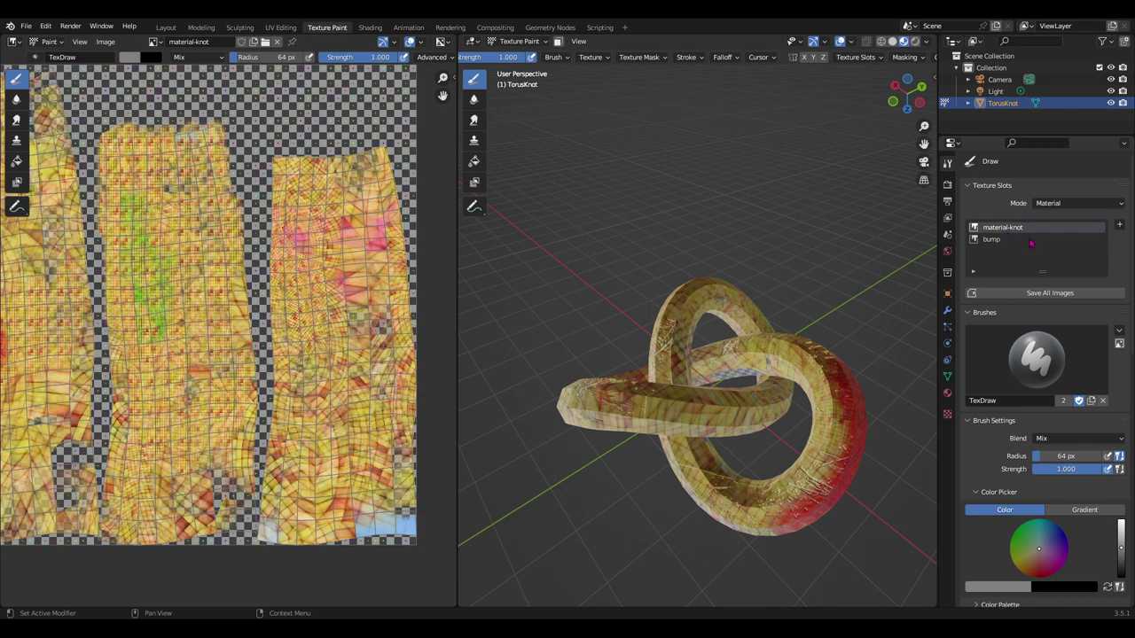
click(990, 239)
click(1002, 228)
middle_drag(708, 429, 647, 409)
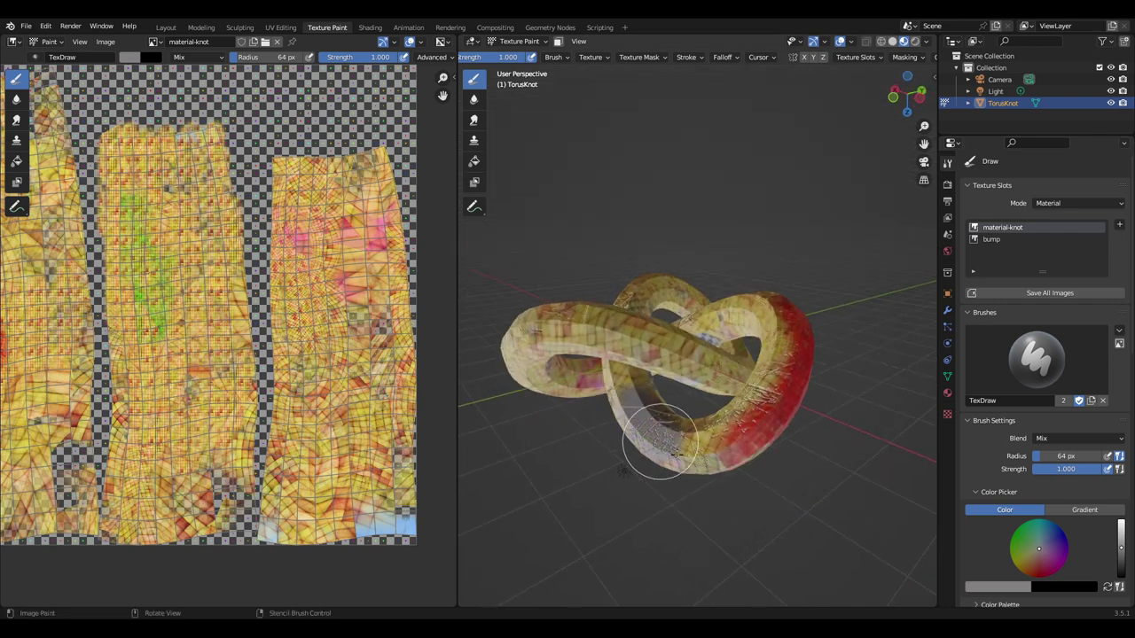
Paint extra scratch detail onto the knot's red section of the bump image.
click(991, 240)
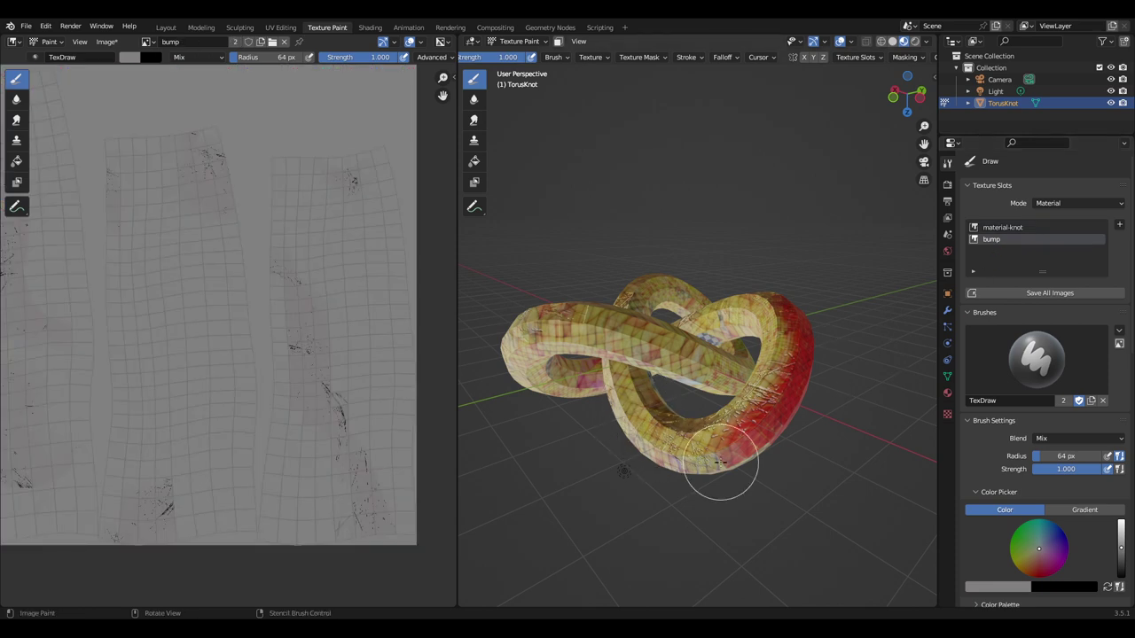
drag(727, 468, 691, 442)
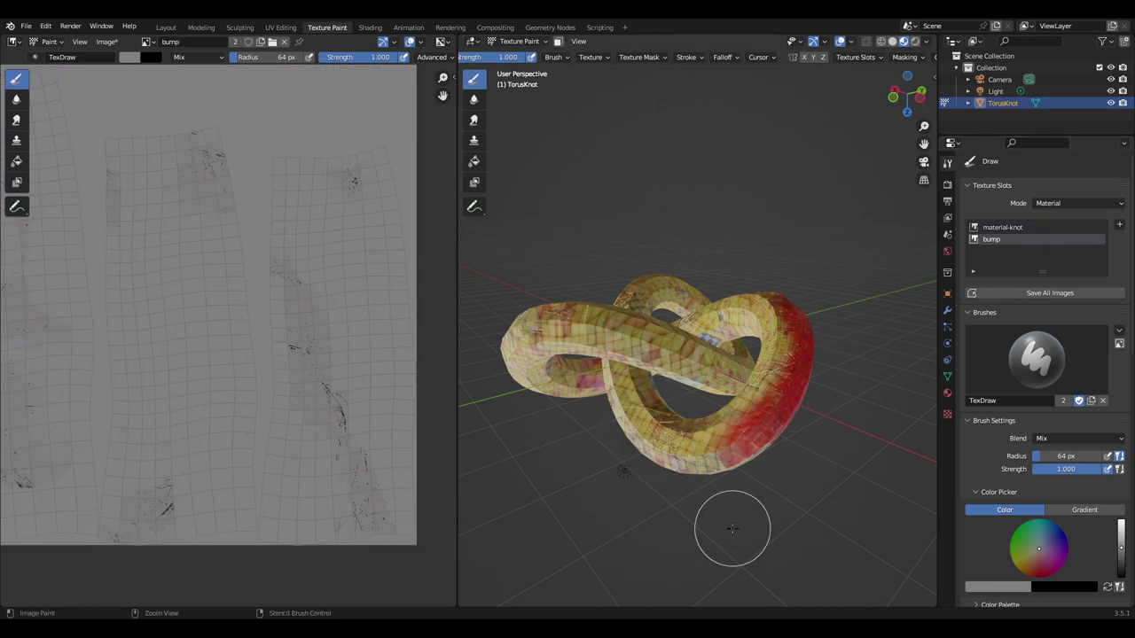
drag(836, 426, 878, 372)
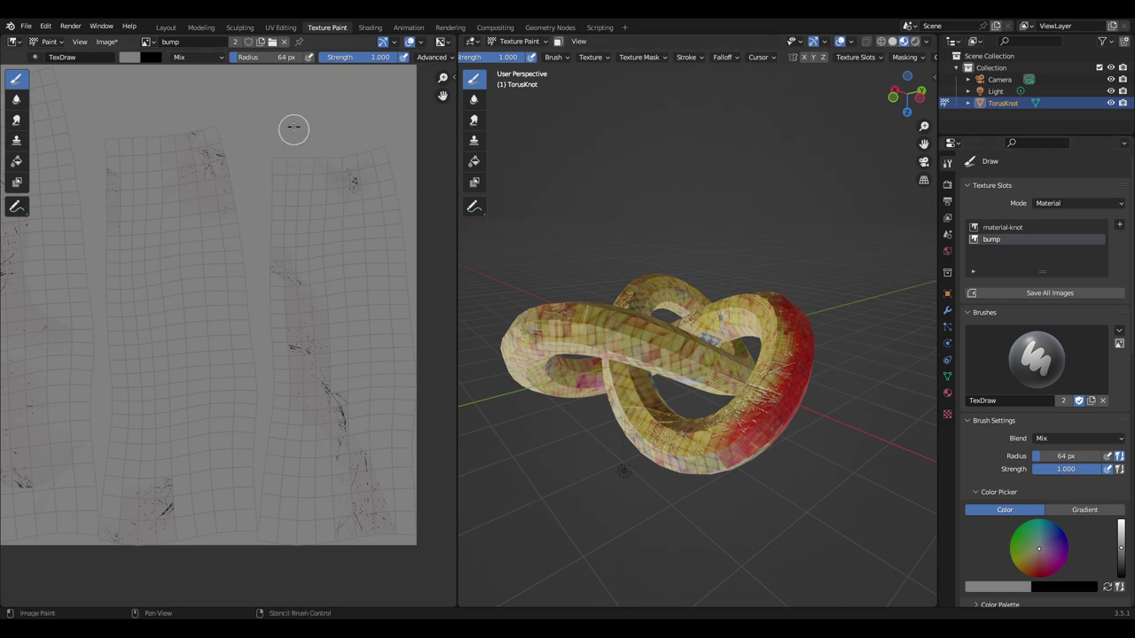
Check the material nodes in Shading, shrink the slots list back, and save all images.
click(364, 27)
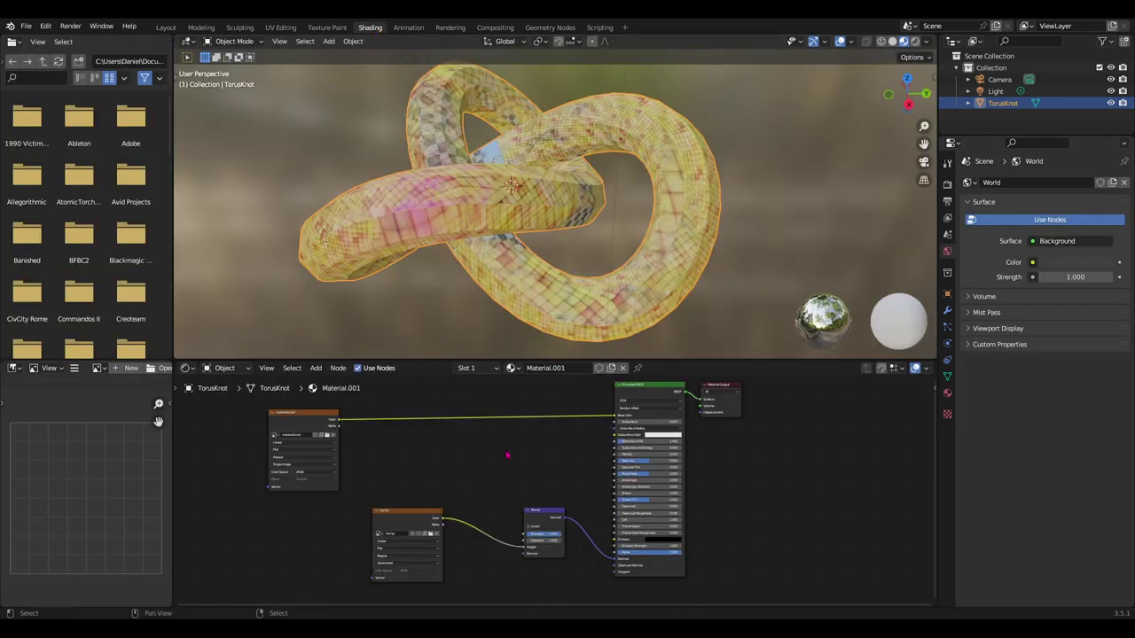
middle_drag(474, 496, 491, 507)
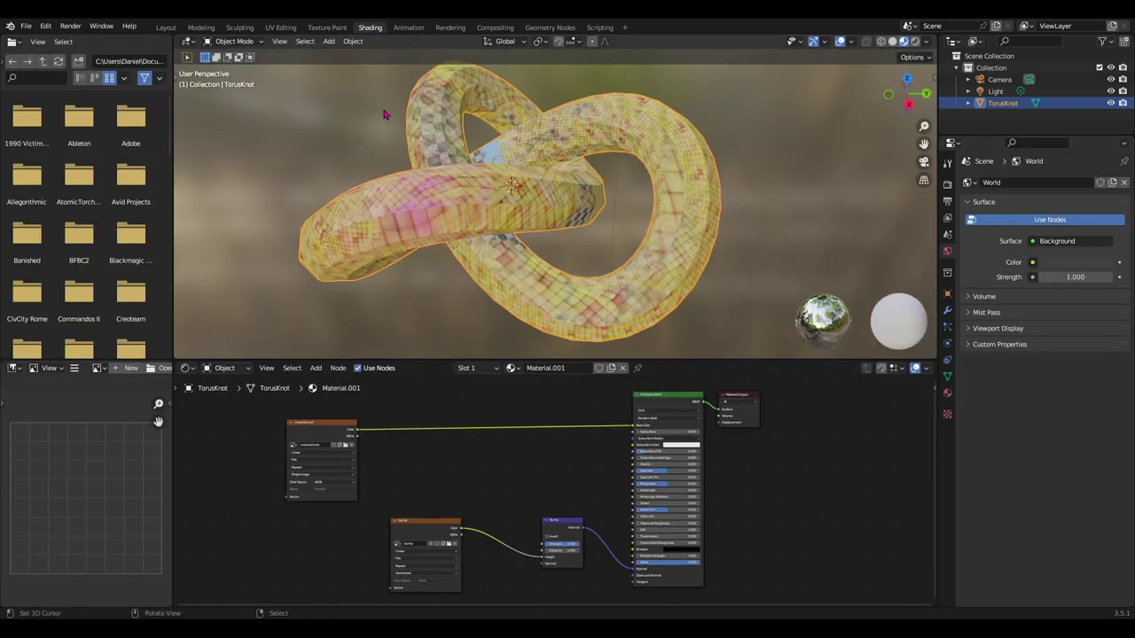
click(321, 27)
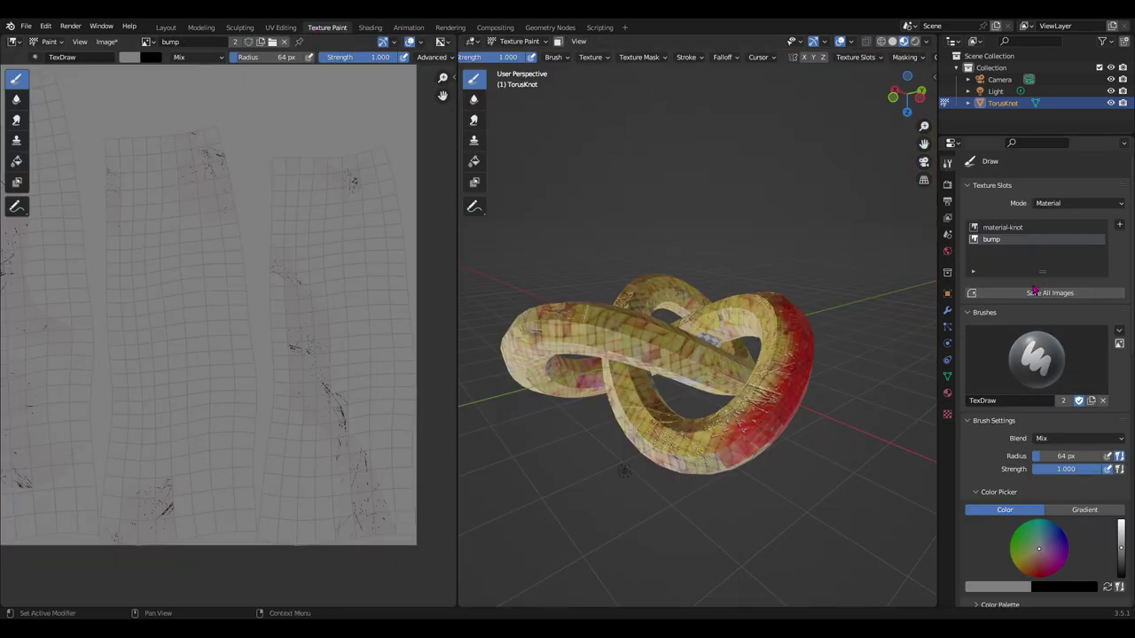
drag(1042, 270, 1041, 258)
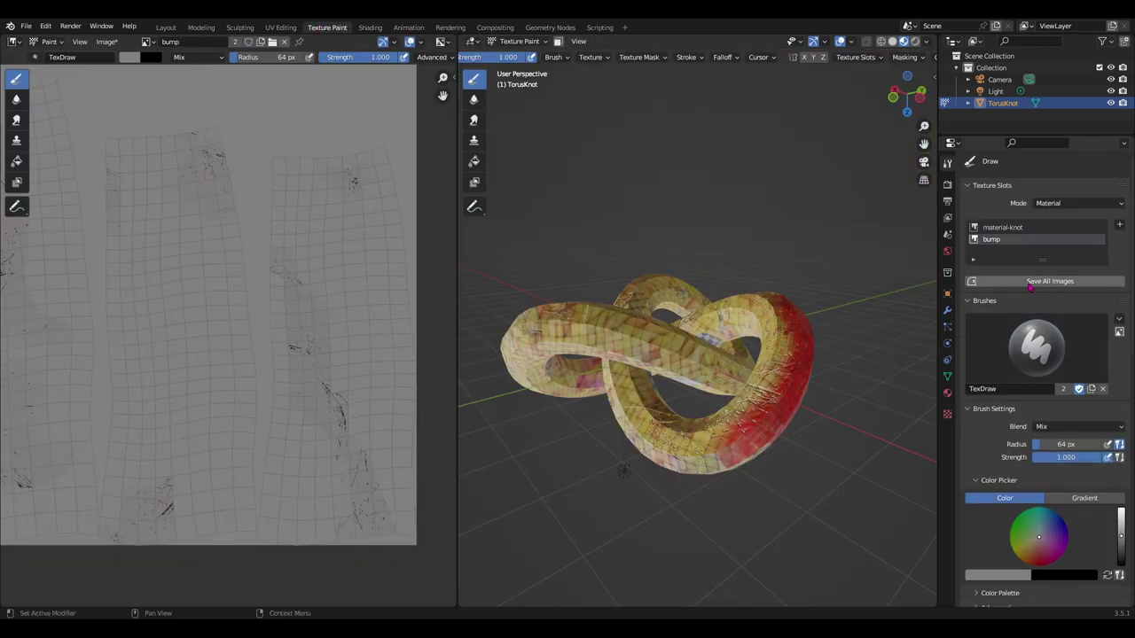
click(1056, 282)
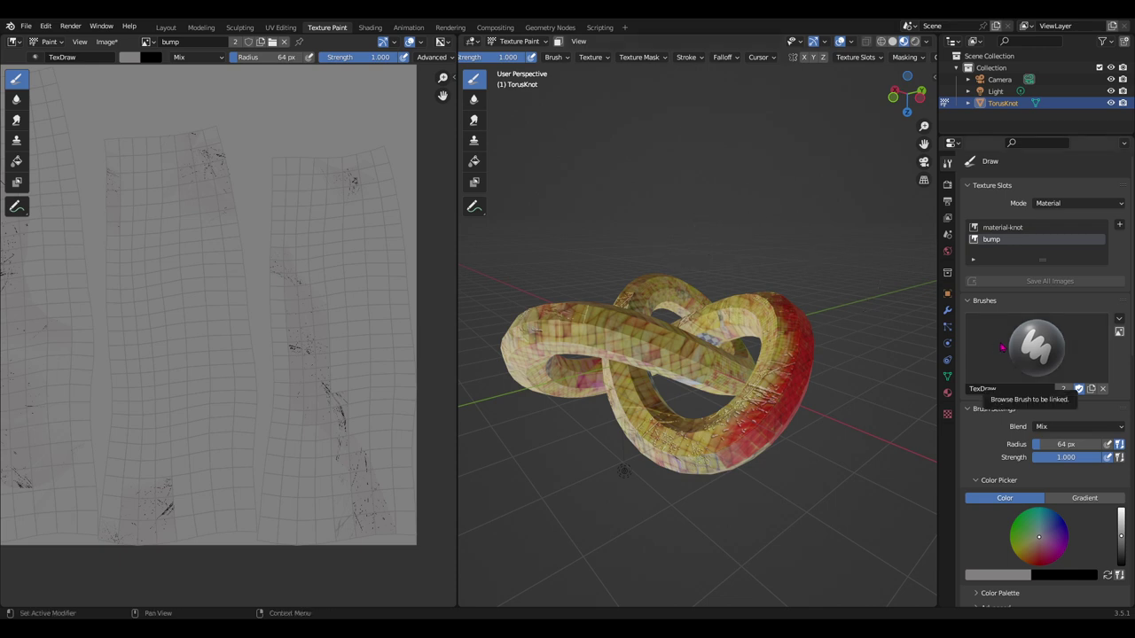
scroll(1046, 346, down, 2)
scroll(1046, 347, down, 2)
scroll(1028, 344, down, 2)
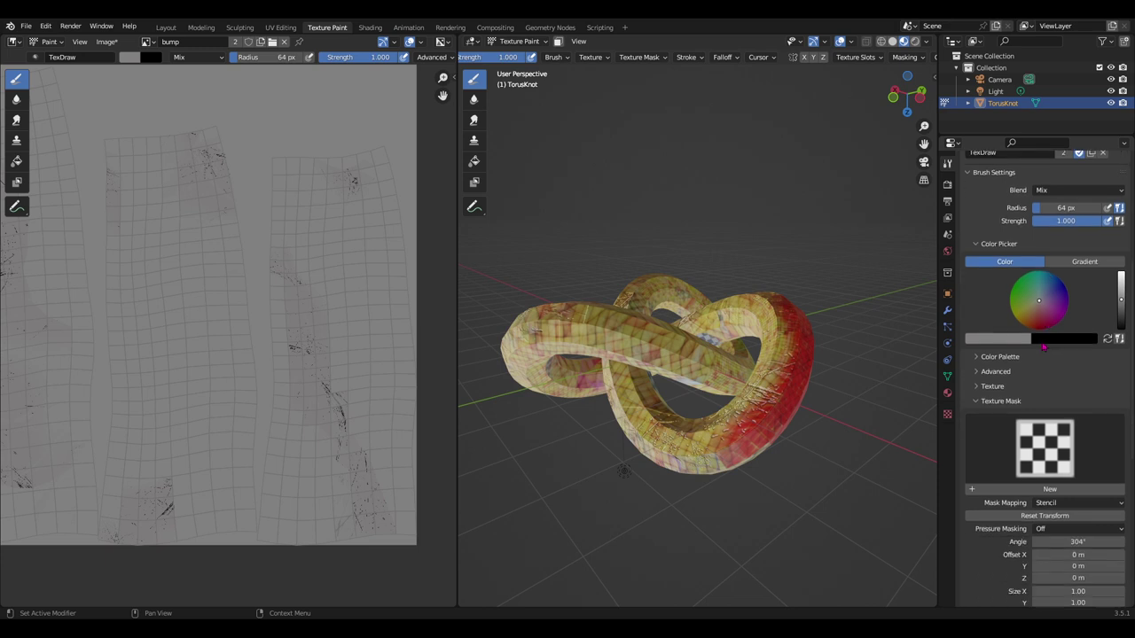
scroll(1006, 341, down, 2)
click(980, 310)
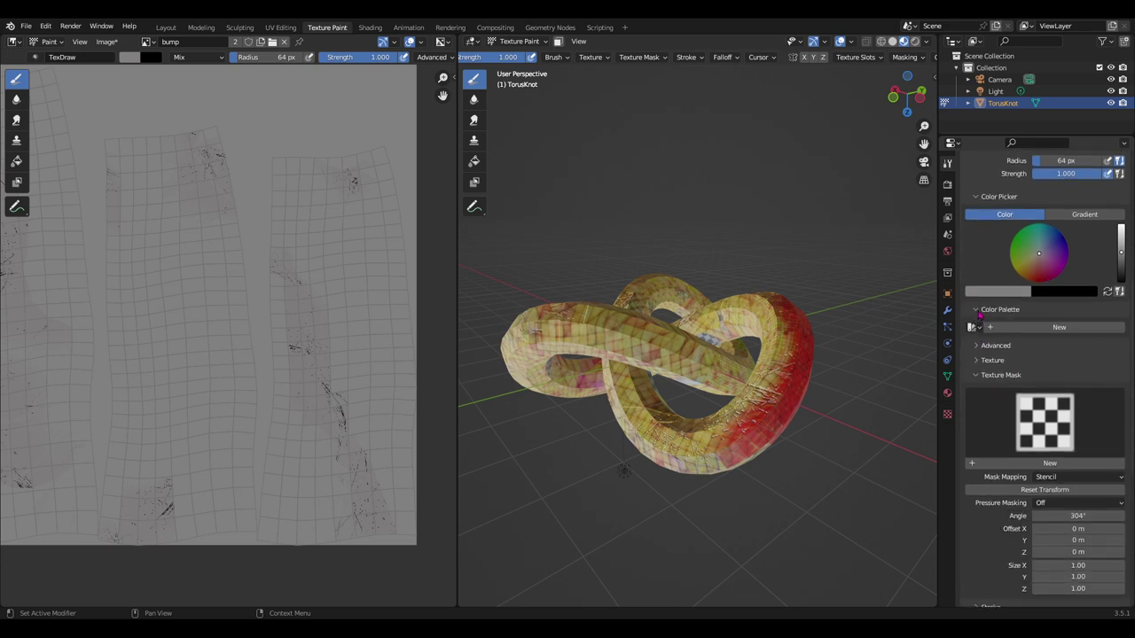
click(979, 311)
click(981, 326)
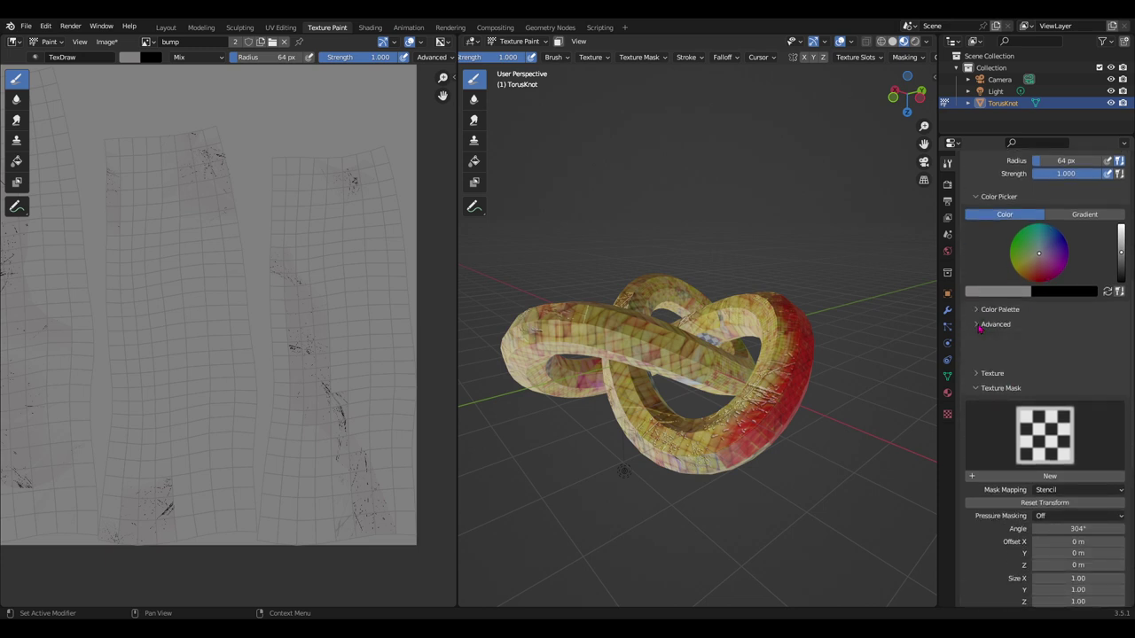
click(978, 342)
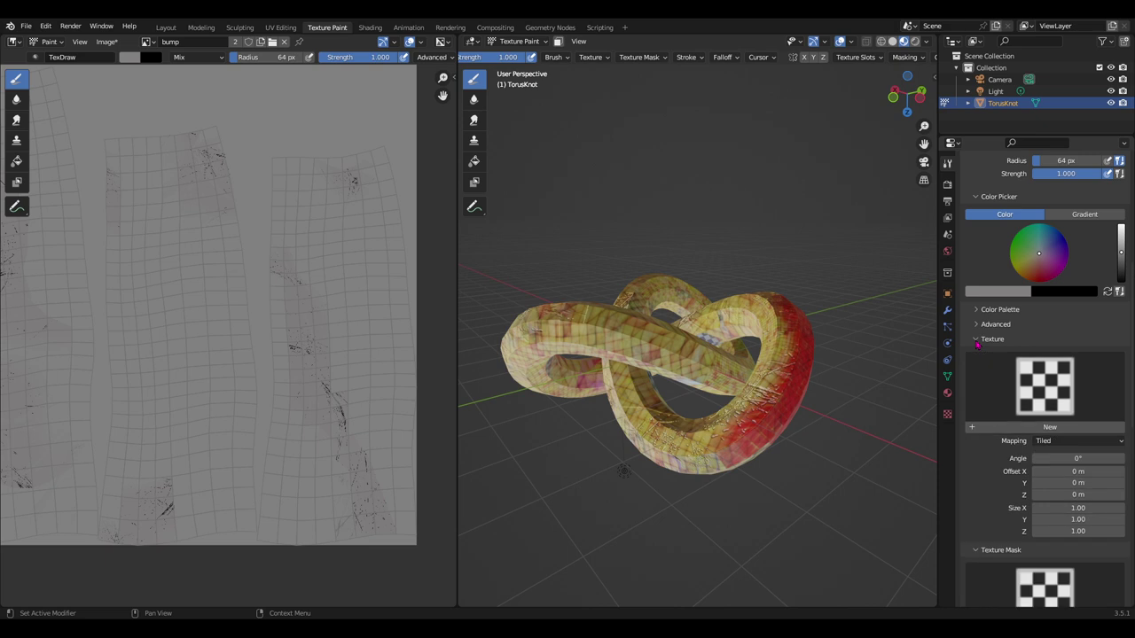
click(977, 341)
scroll(997, 298, down, 2)
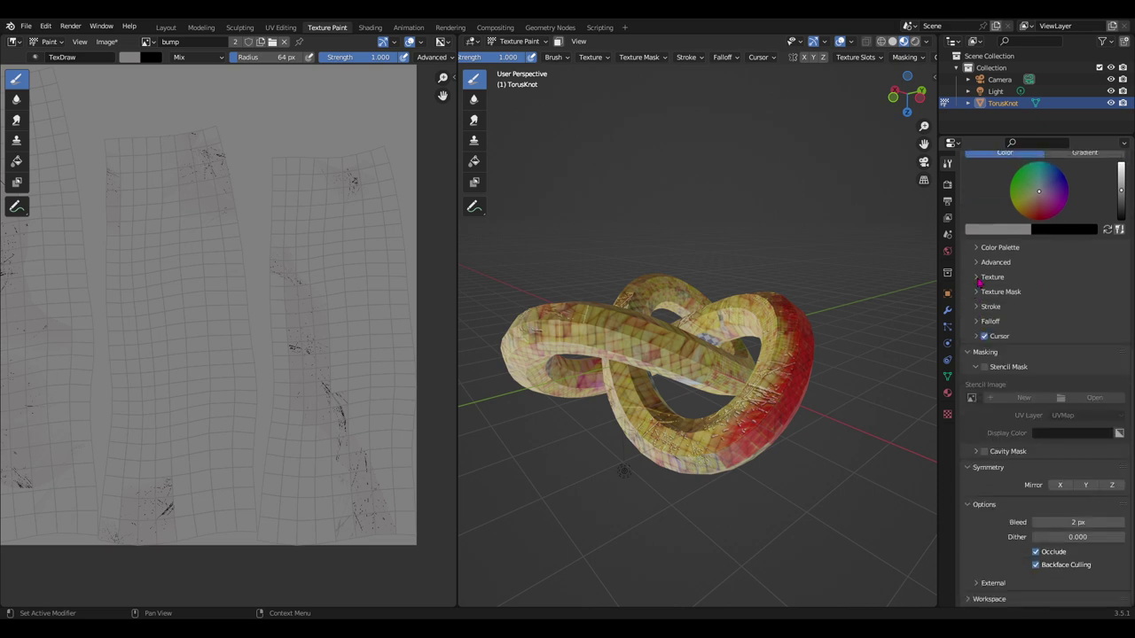
click(975, 307)
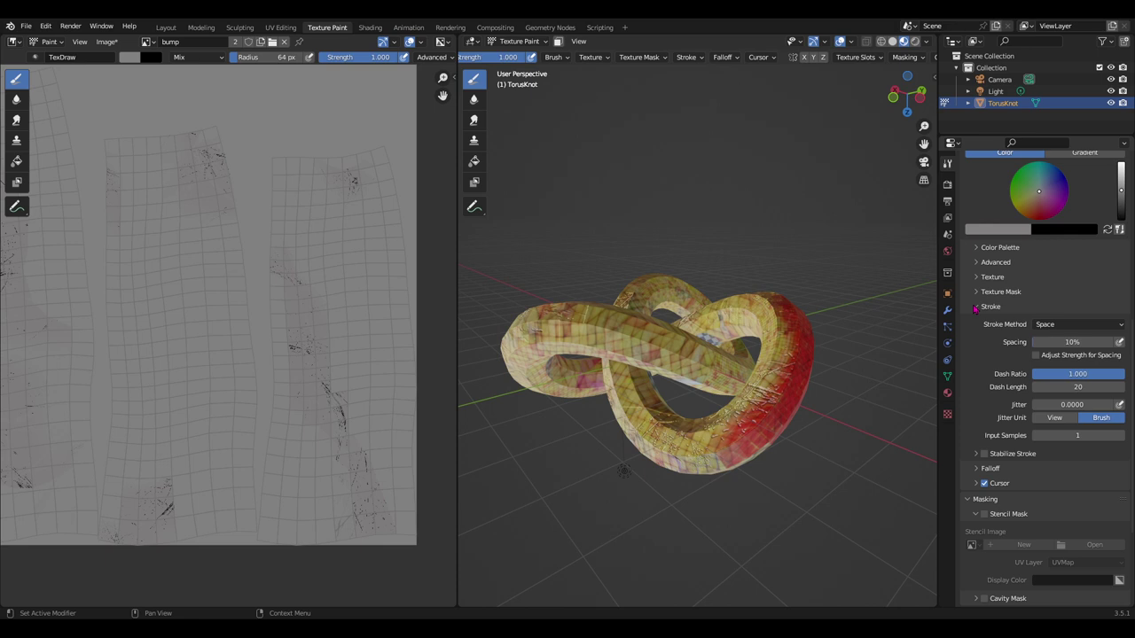
click(974, 307)
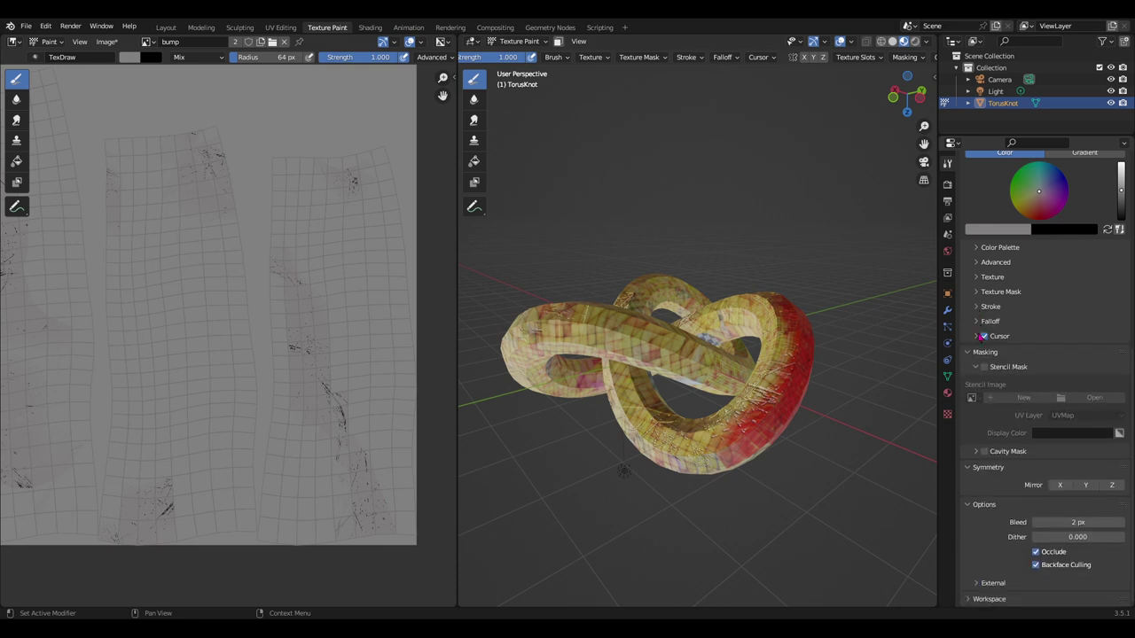
click(977, 337)
click(976, 337)
mouse_move(717, 374)
middle_down()
mouse_move(767, 422)
mouse_move(768, 452)
mouse_move(703, 436)
mouse_move(851, 444)
middle_up()
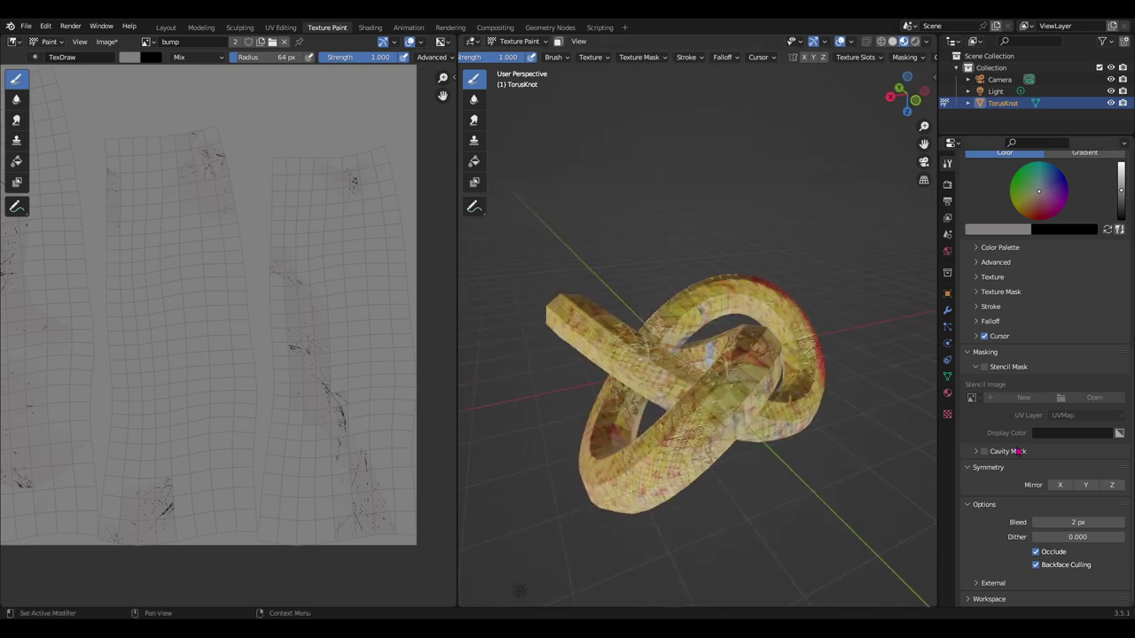
mouse_move(667, 411)
middle_down()
mouse_move(764, 397)
mouse_move(739, 449)
mouse_move(701, 414)
mouse_move(727, 488)
mouse_move(755, 510)
middle_up()
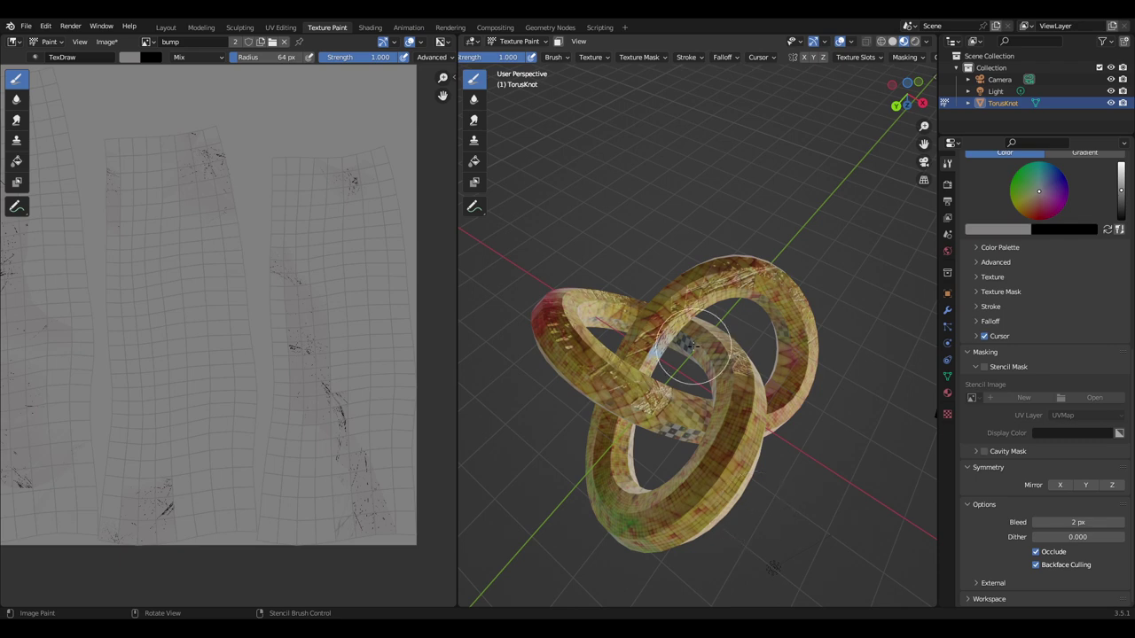
mouse_move(716, 450)
middle_down()
mouse_move(613, 402)
mouse_move(677, 424)
mouse_move(659, 410)
mouse_move(745, 383)
mouse_move(772, 426)
mouse_move(692, 431)
mouse_move(741, 472)
middle_up()
middle_drag(671, 414, 734, 428)
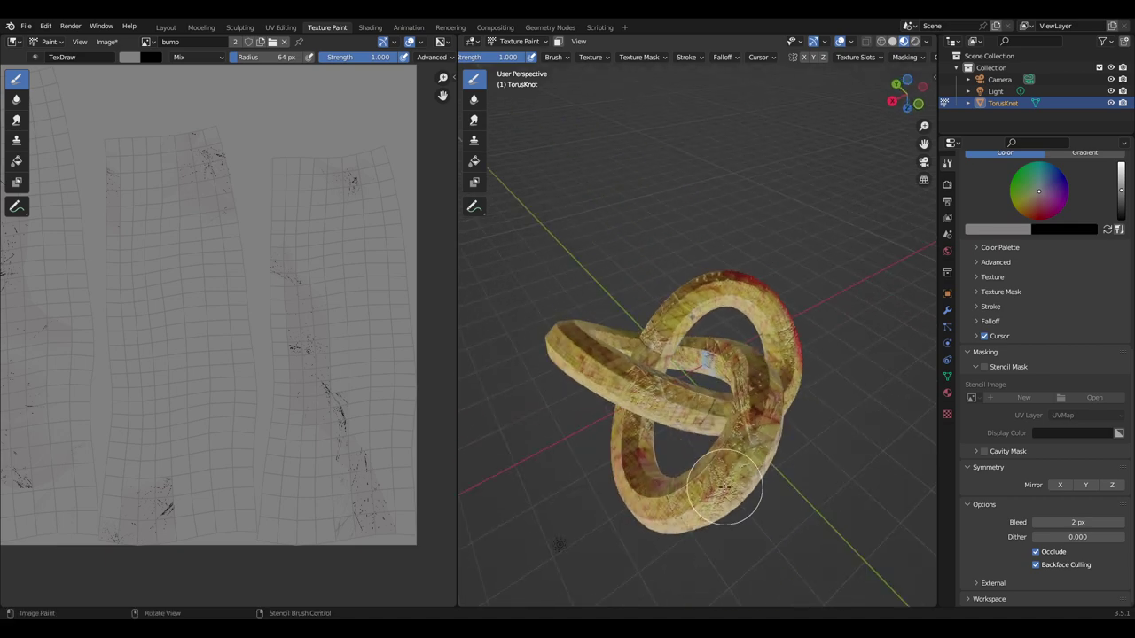
mouse_move(724, 487)
middle_down()
mouse_move(671, 481)
mouse_move(740, 481)
mouse_move(645, 472)
mouse_move(754, 501)
mouse_move(729, 399)
mouse_move(459, 355)
mouse_move(676, 425)
mouse_move(461, 355)
mouse_move(711, 492)
mouse_move(679, 456)
mouse_move(679, 473)
middle_up()
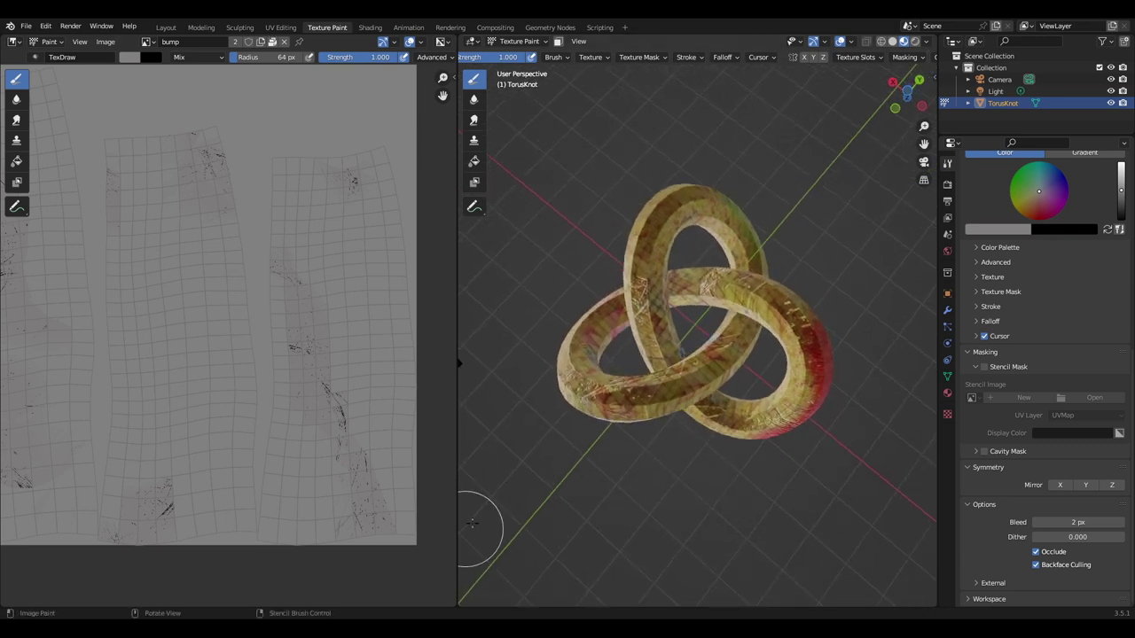